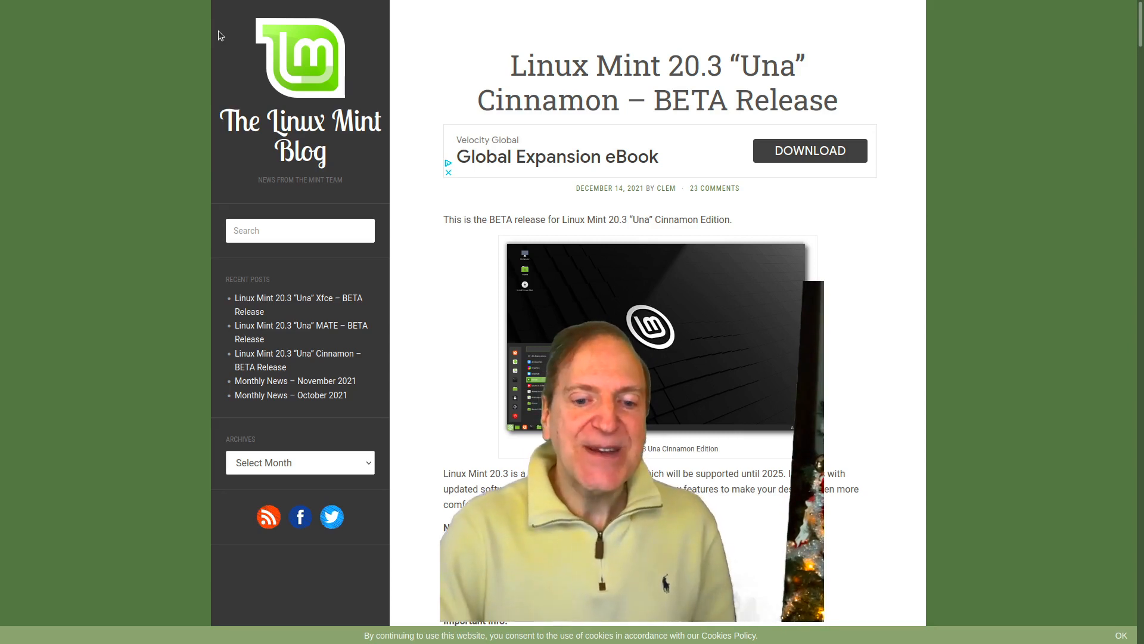
- Read the Linux Mint 20.3 Cinnamon BETA release post, covering system requirements, upgrade instructions, bug reports and download links
scroll(308, 66, "down", 1)
scroll(309, 66, "down", 6)
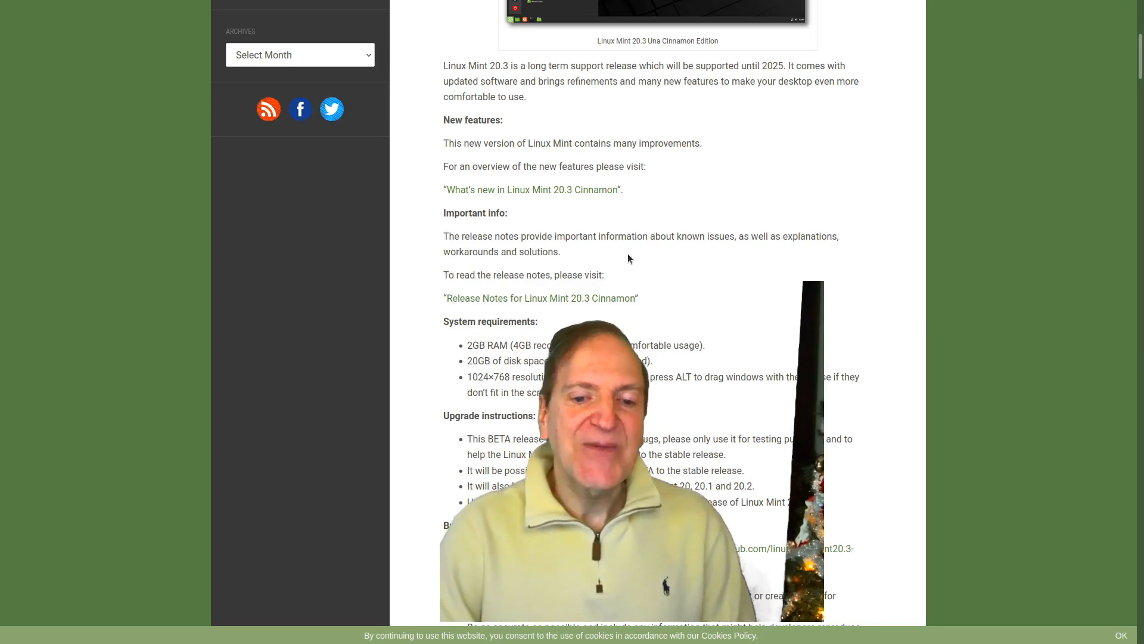
scroll(617, 280, "down", 3)
scroll(617, 283, "down", 5)
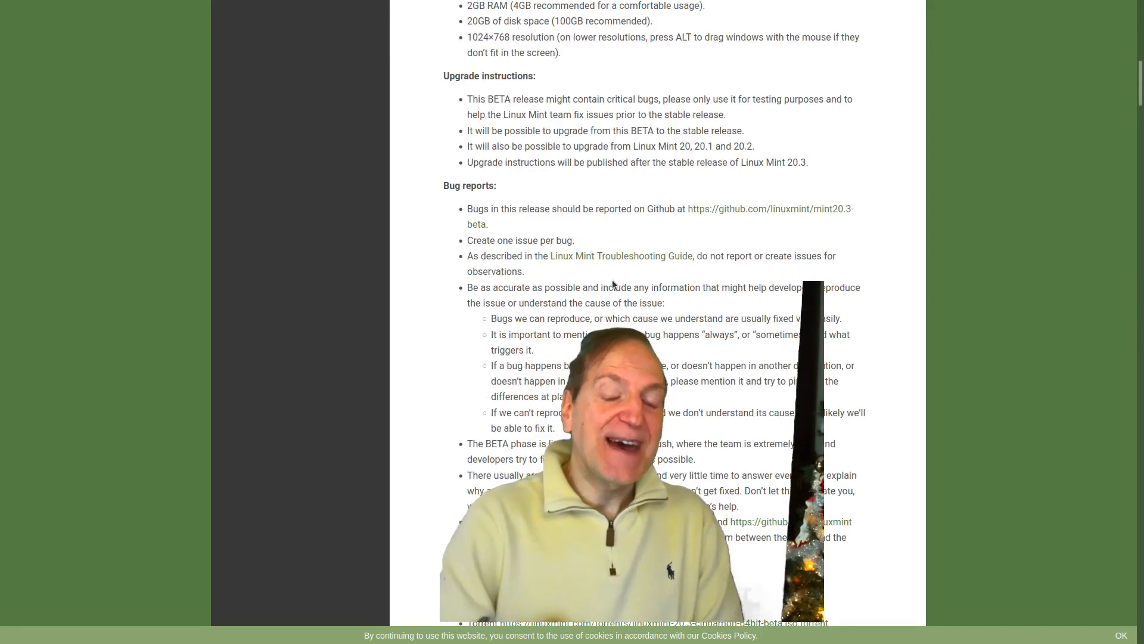
scroll(667, 267, "down", 6)
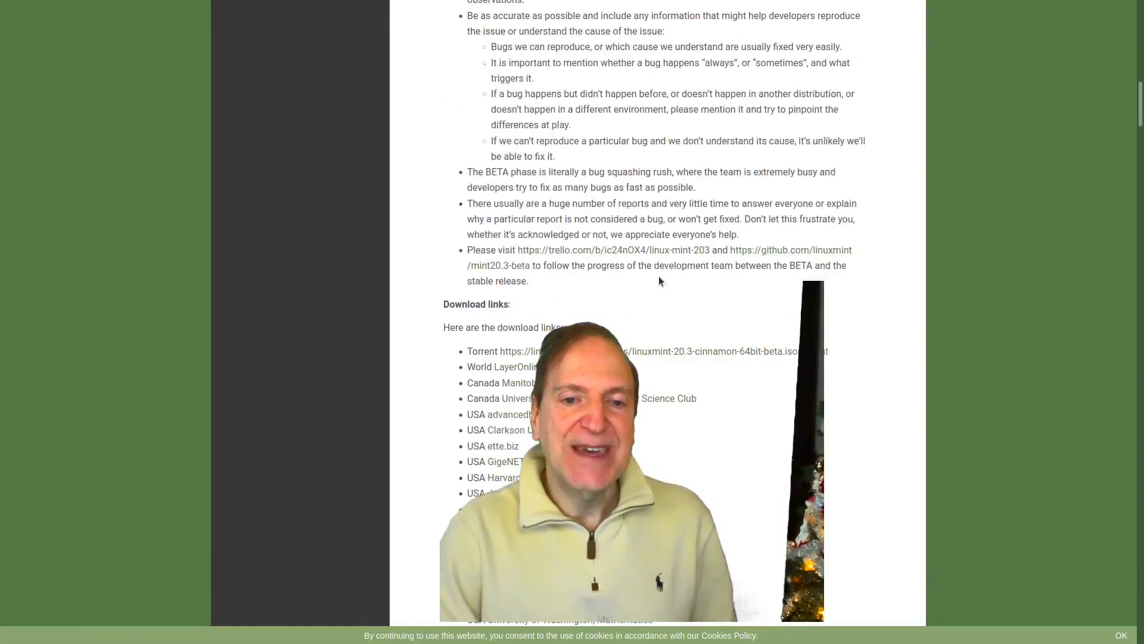
scroll(658, 279, "up", 6)
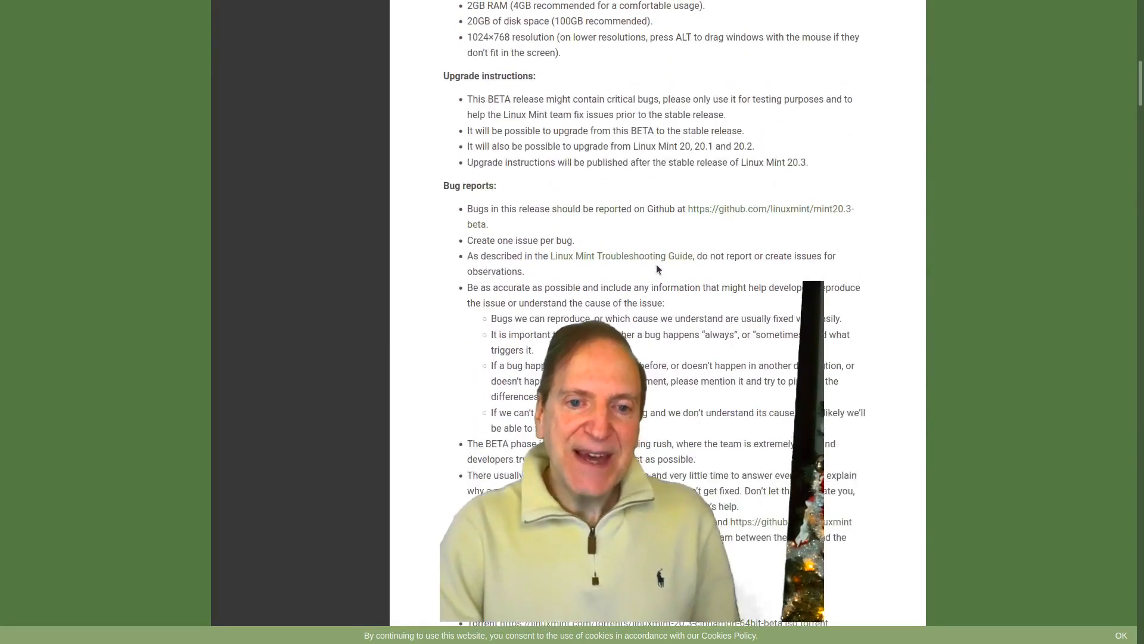
scroll(602, 274, "down", 13)
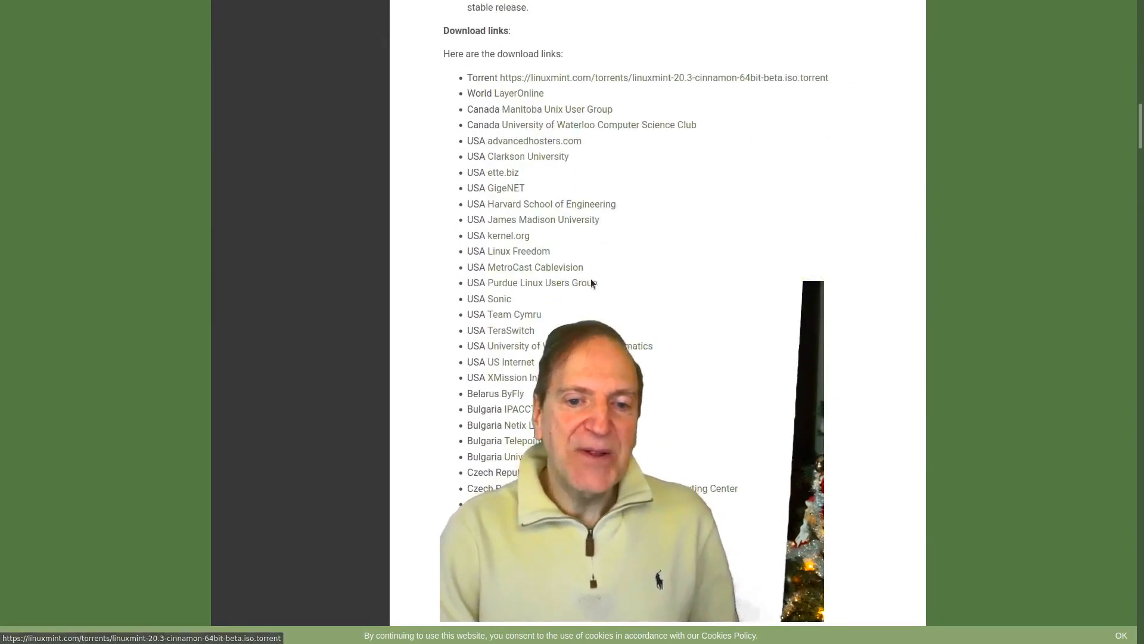
- Open the "What's new in Linux Mint 20.3 Cinnamon" page and review its Hypnotix, titlebar, accent color and Dark Mode sections
left_click_drag(1142, 137, 1124, 49)
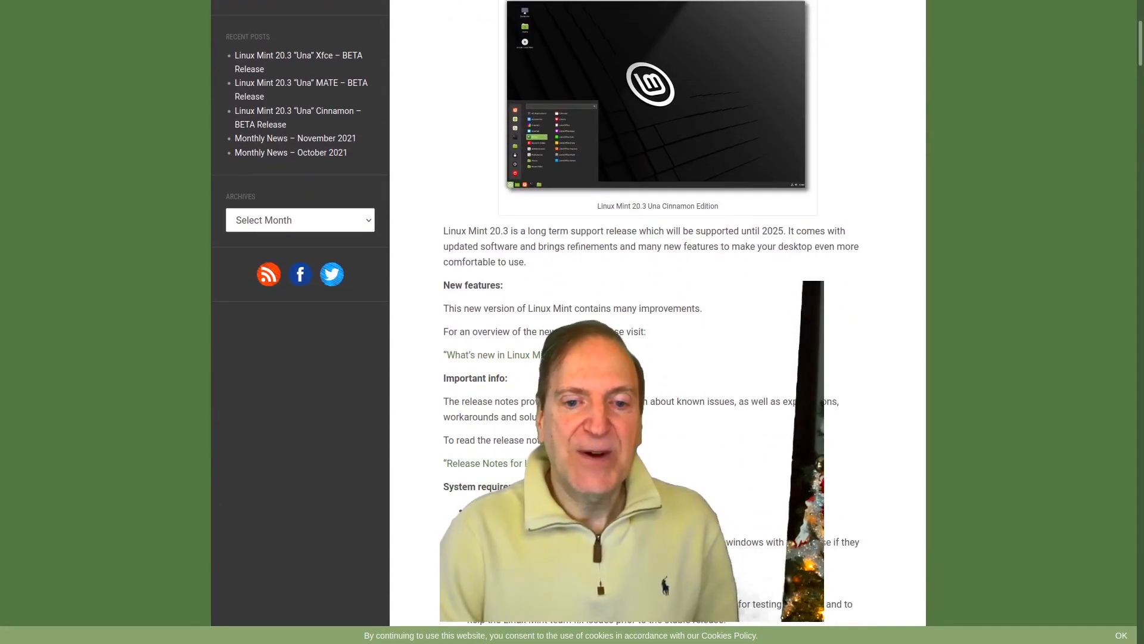
left_click(581, 354)
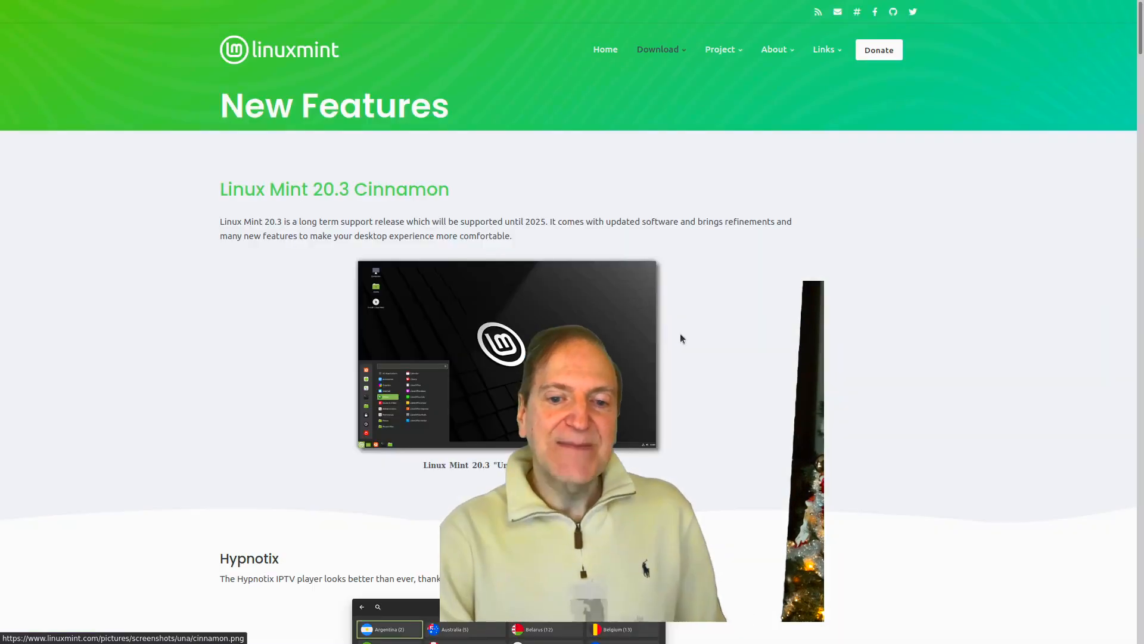
left_click_drag(1139, 37, 1126, 80)
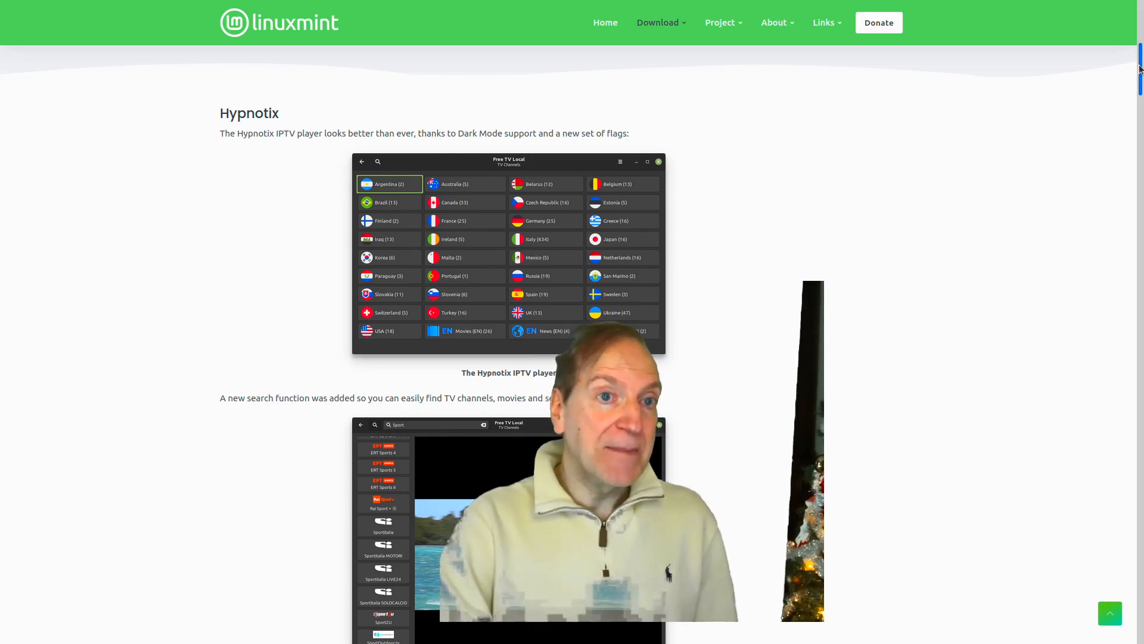
left_click_drag(1140, 68, 1110, 248)
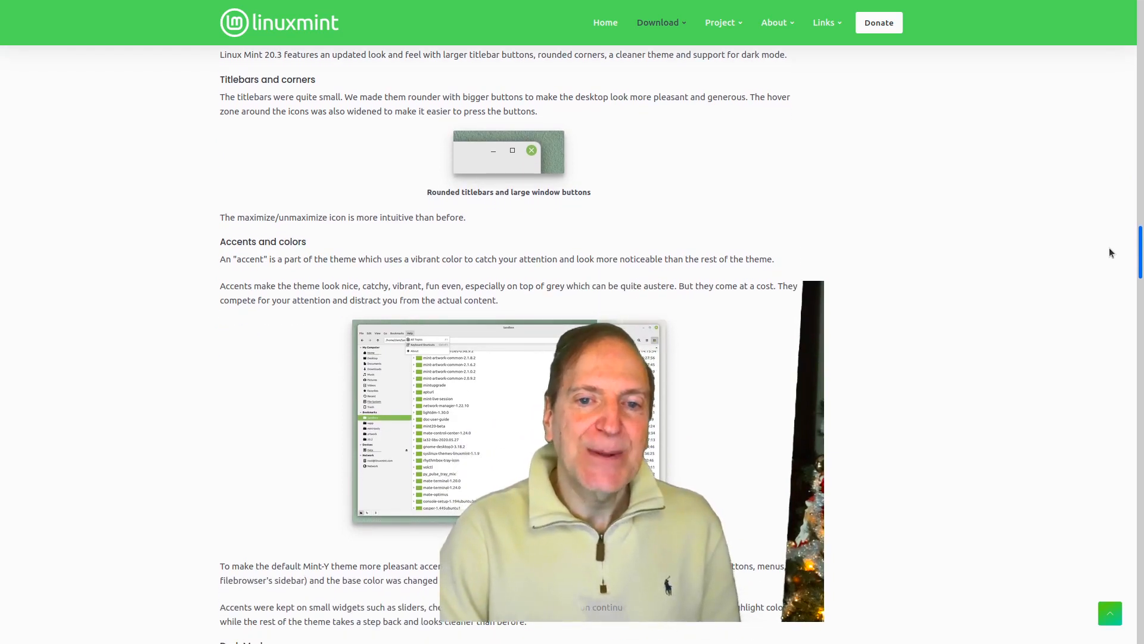
scroll(1109, 249, "down", 1)
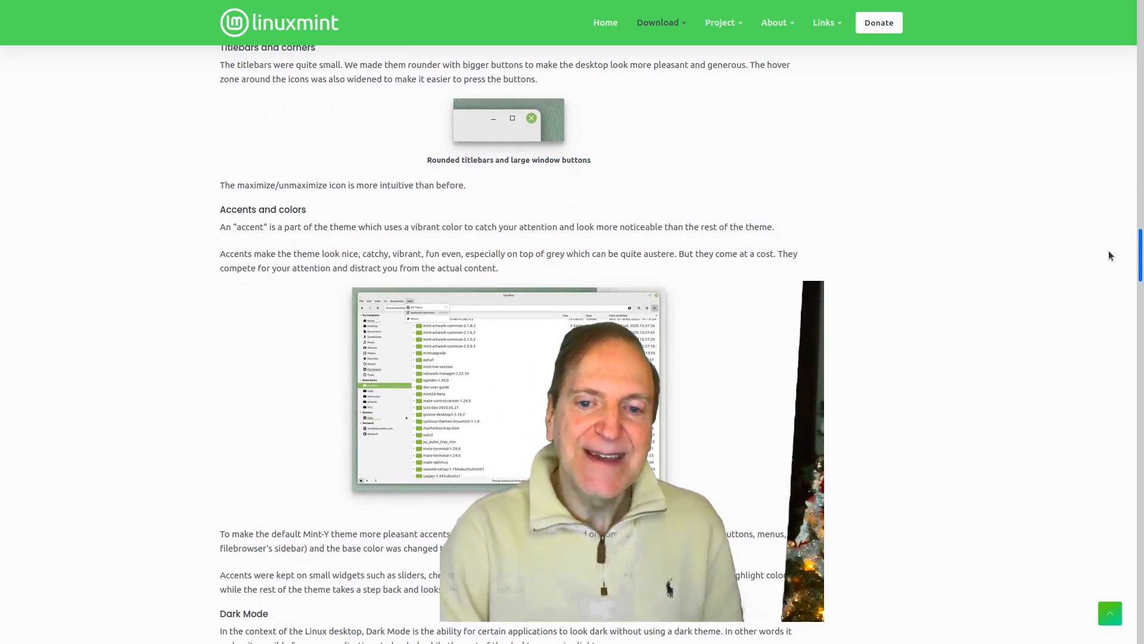
scroll(1108, 250, "down", 5)
scroll(1105, 286, "down", 6)
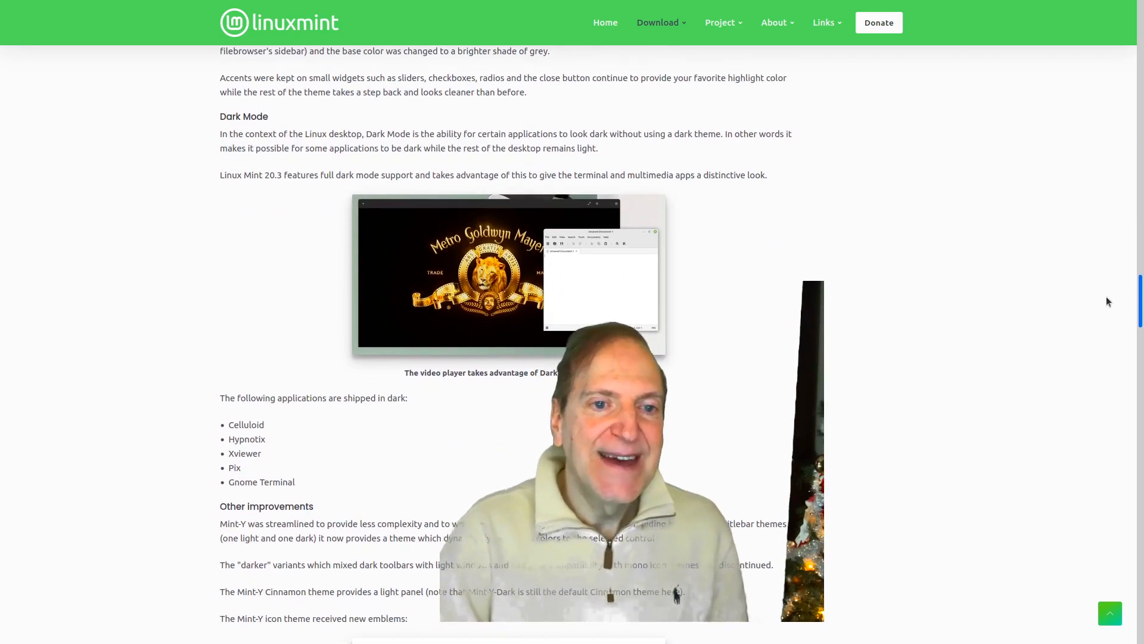
scroll(1108, 301, "down", 1)
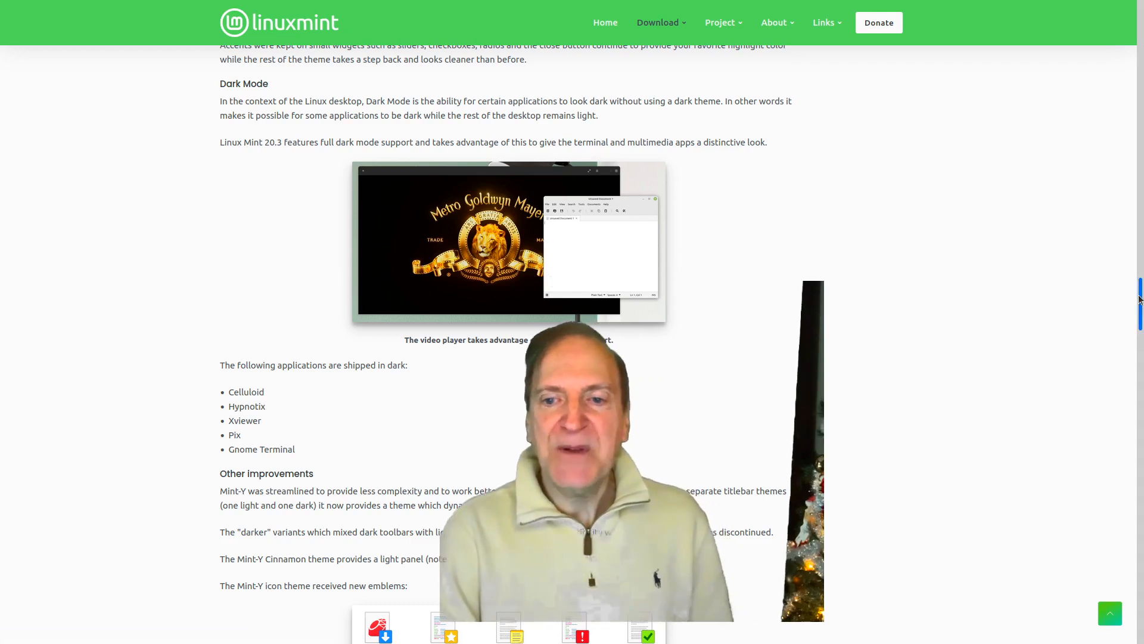
- Review the Cinnamon 5.2, Printing and Scanning, and XApps improvements sections of the New Features page
left_click_drag(1140, 298, 1119, 385)
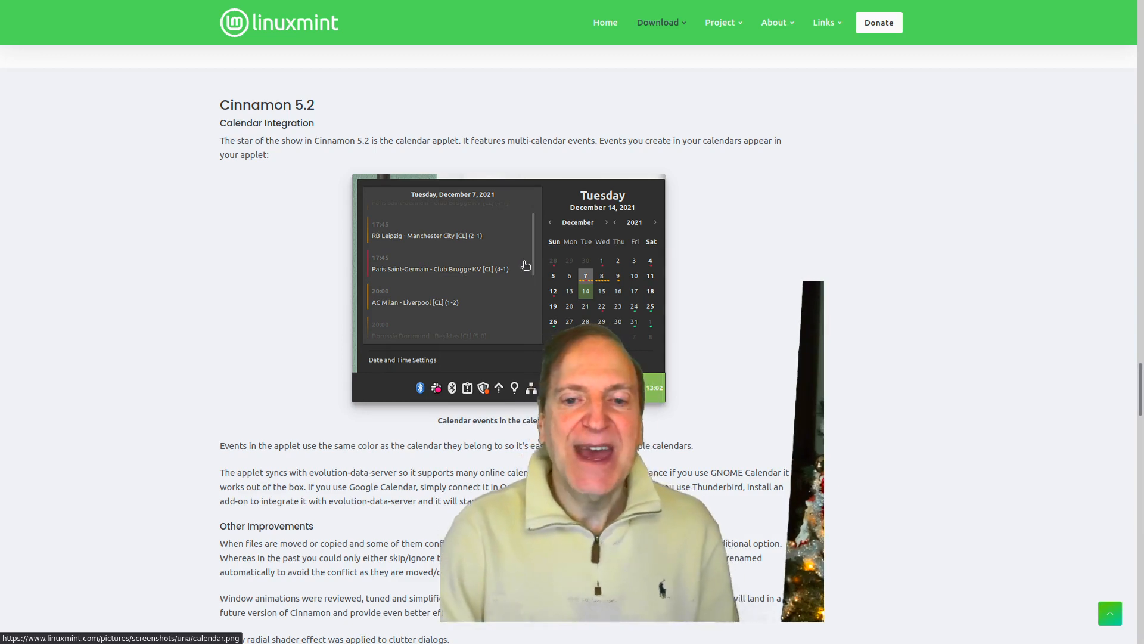
scroll(868, 305, "down", 1)
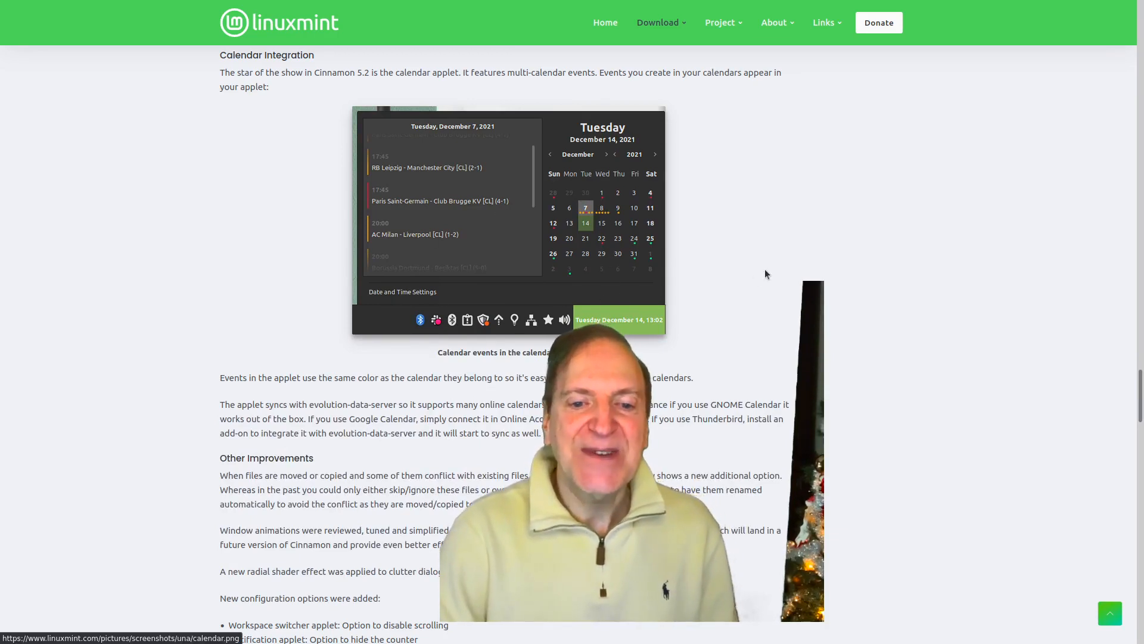
scroll(917, 277, "down", 3)
scroll(882, 296, "down", 3)
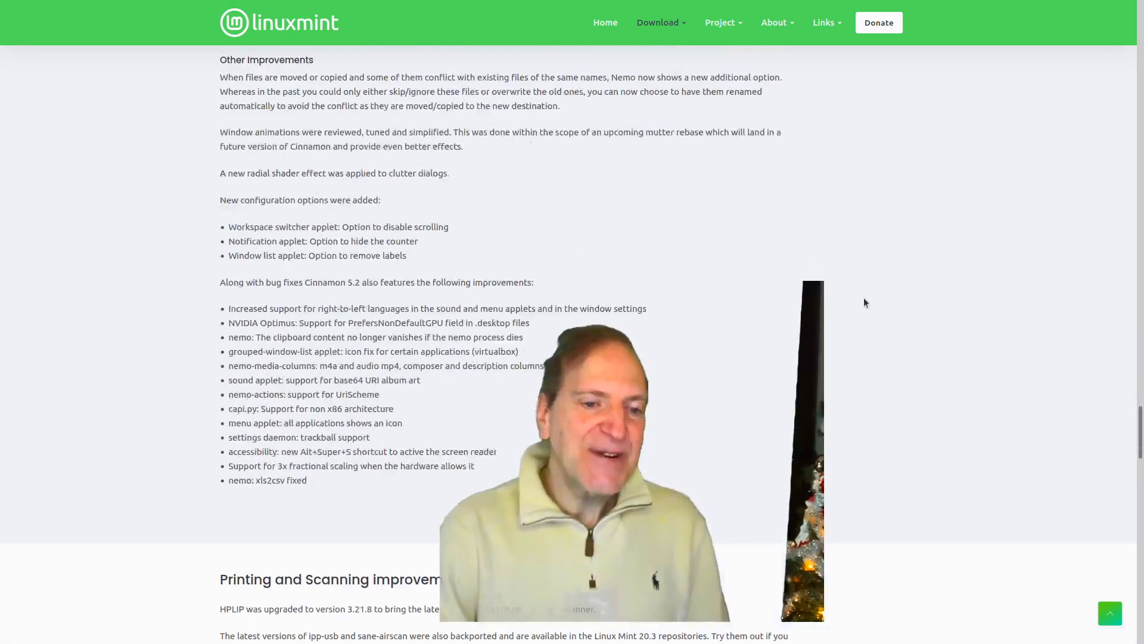
scroll(837, 288, "down", 3)
scroll(835, 288, "down", 2)
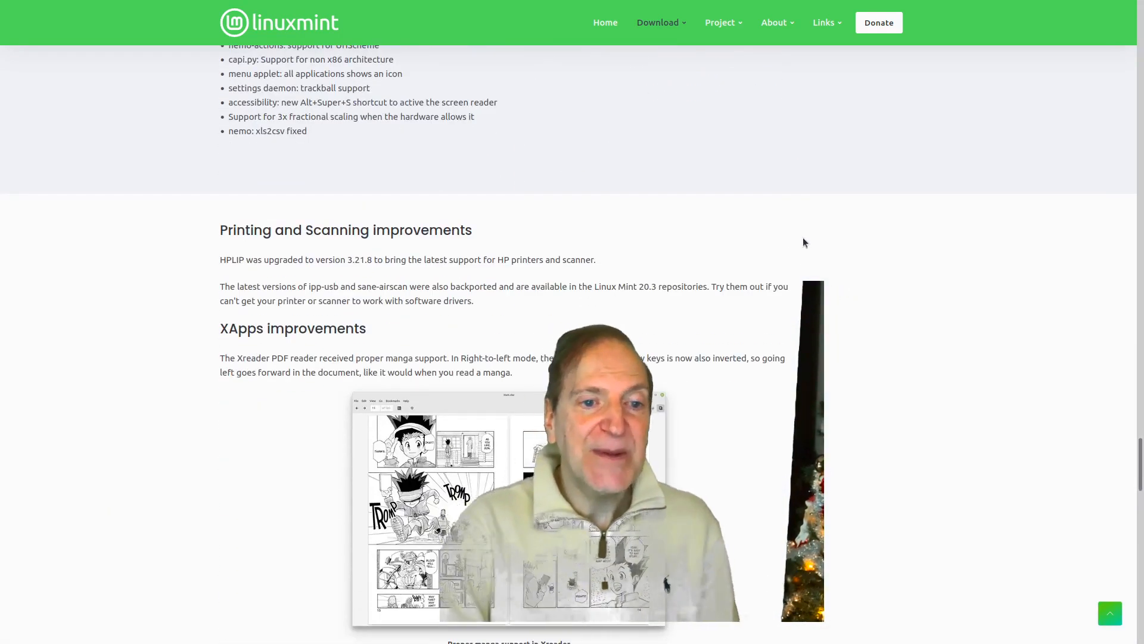
scroll(802, 236, "down", 2)
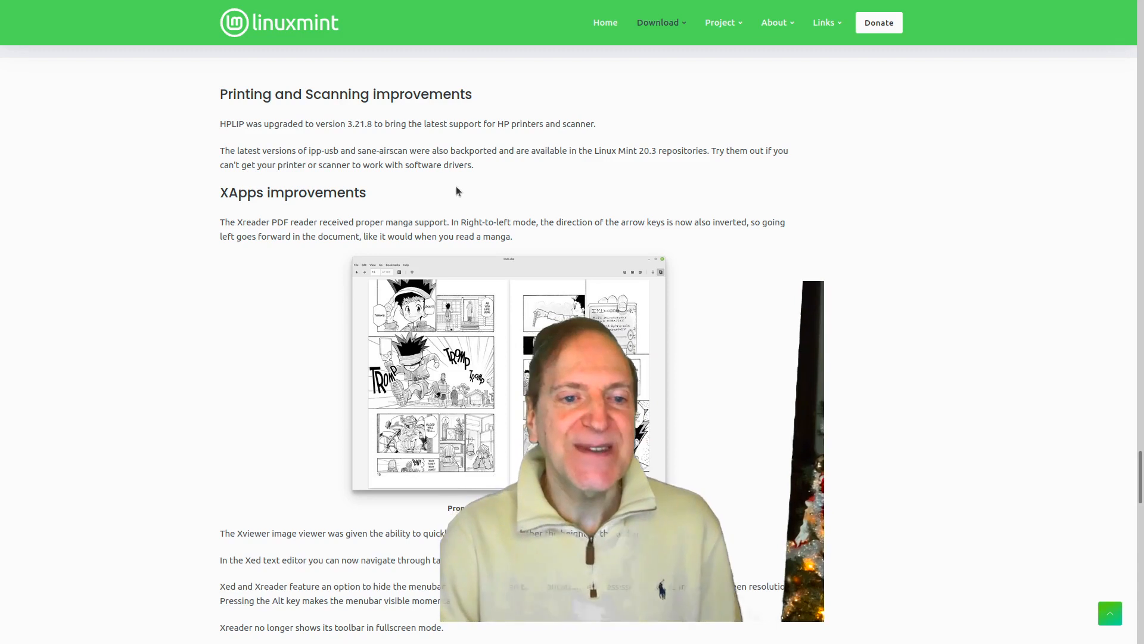
scroll(267, 241, "down", 1)
scroll(266, 241, "down", 2)
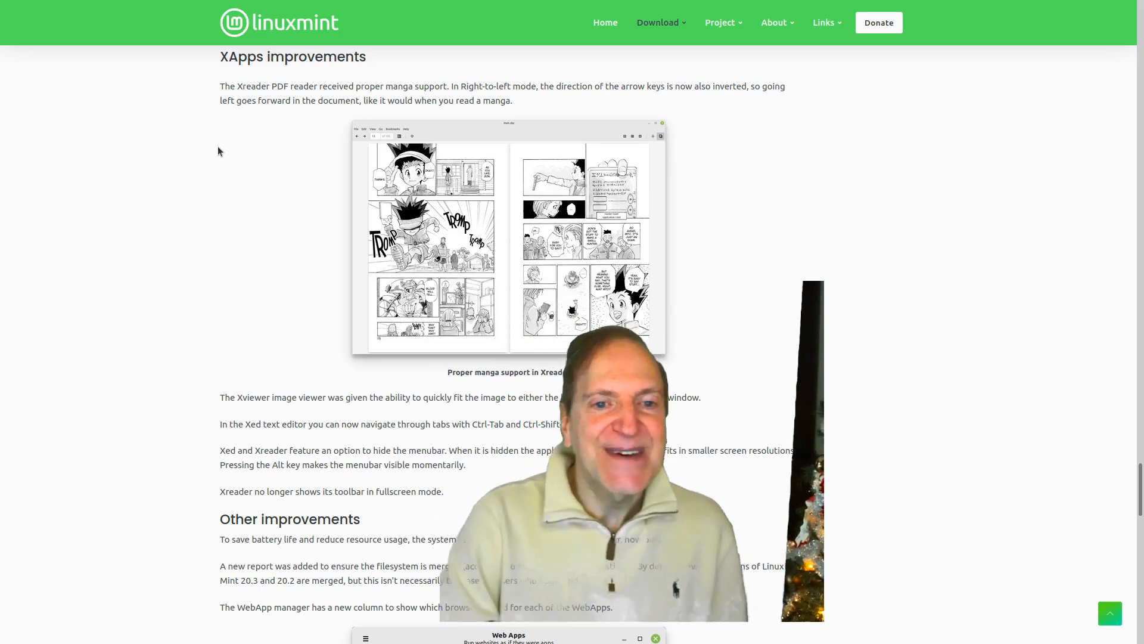
scroll(246, 187, "down", 3)
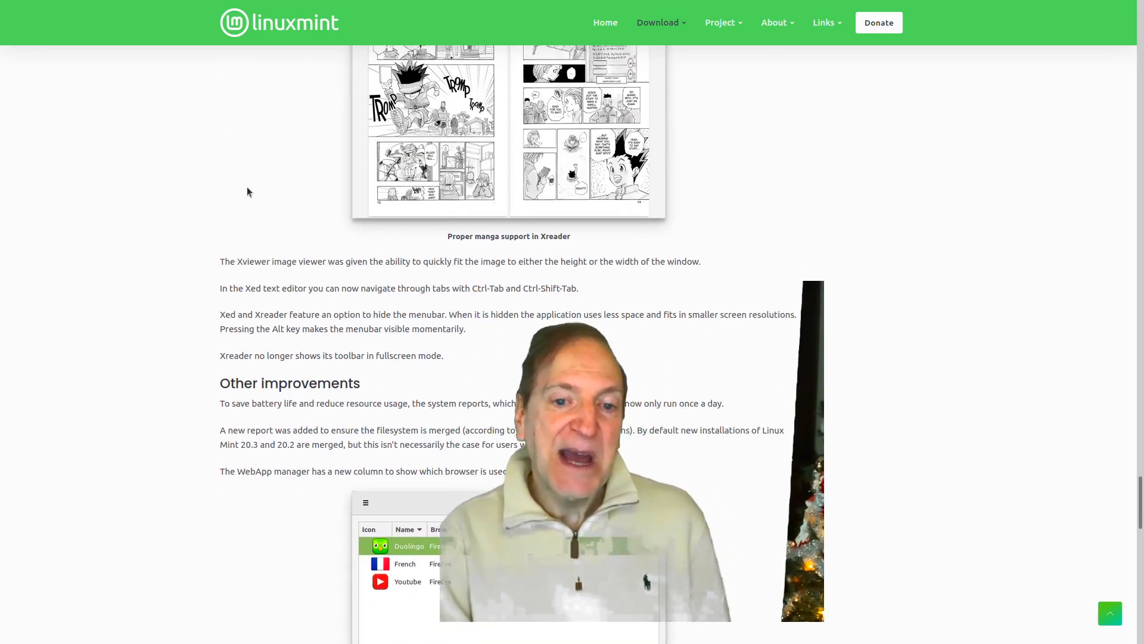
- Review the other, artwork and system improvements, main components and LTS strategy, and return to the beginning of the page
scroll(245, 296, "down", 4)
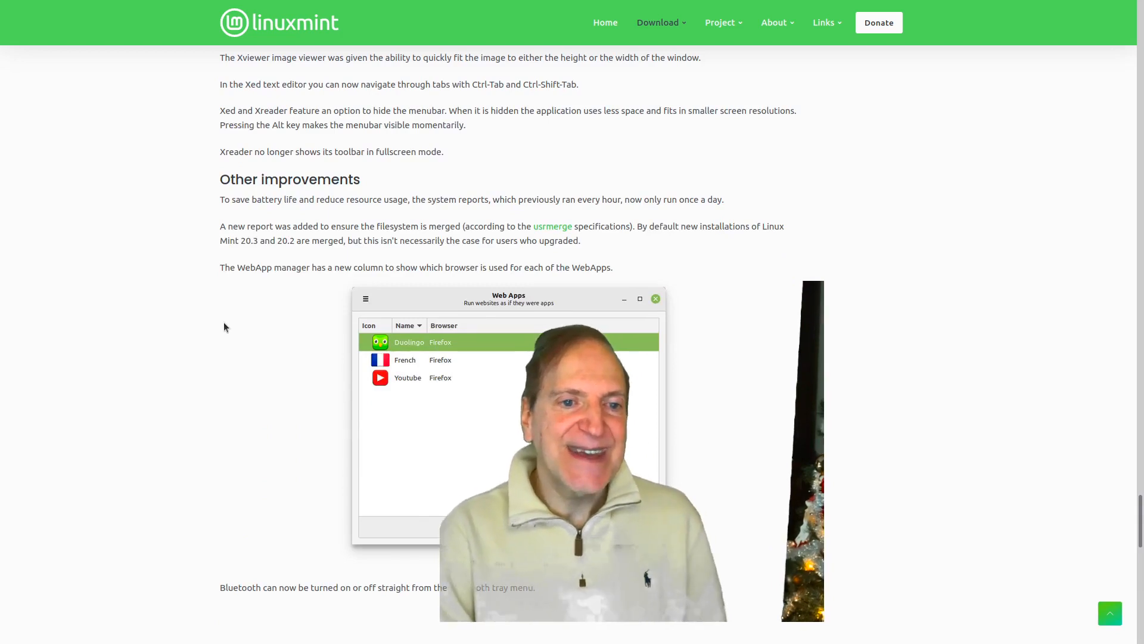
scroll(225, 326, "down", 1)
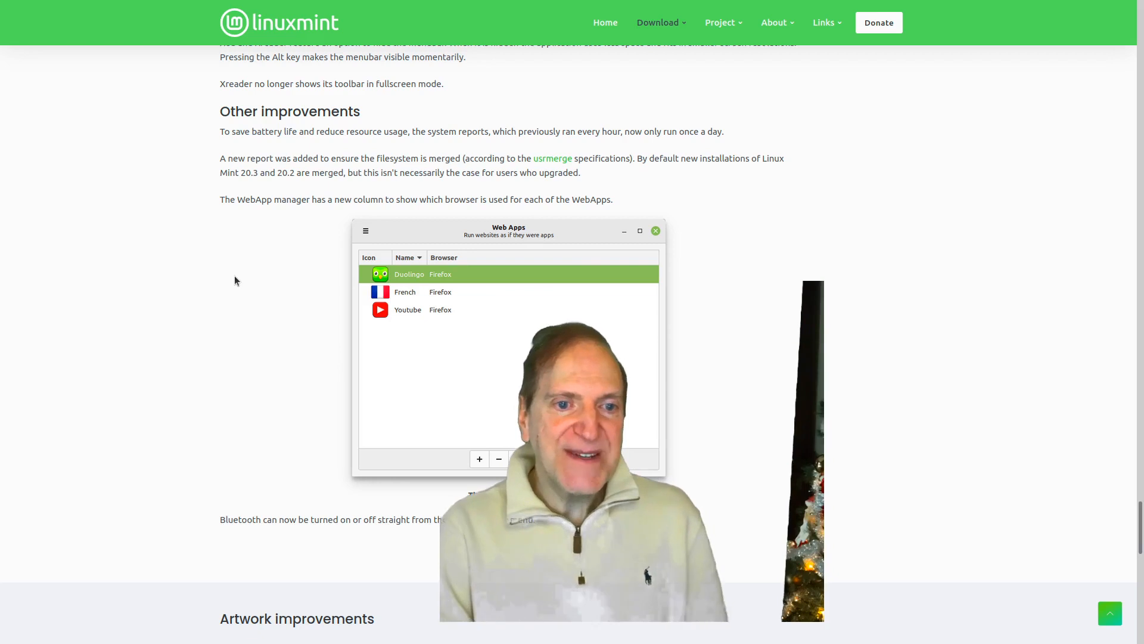
scroll(238, 275, "down", 1)
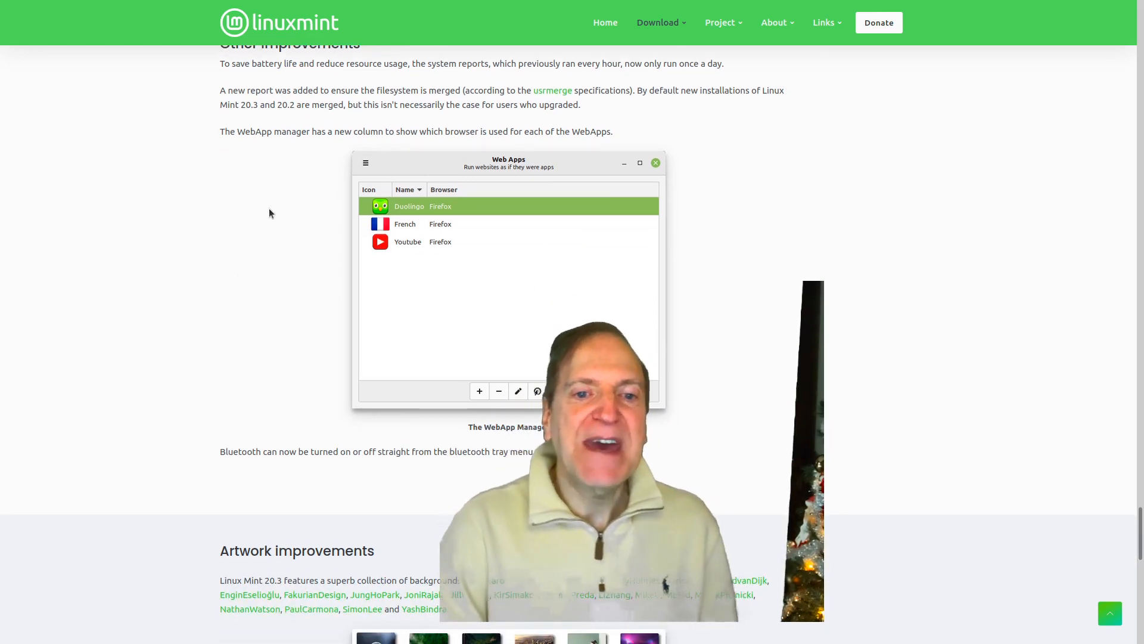
scroll(269, 210, "down", 4)
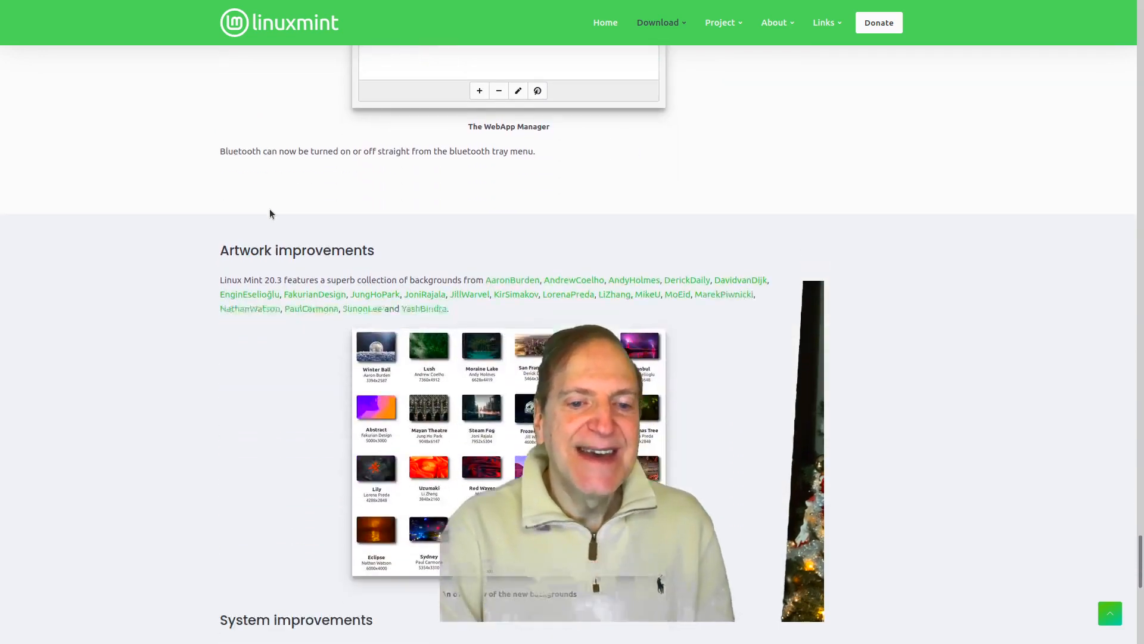
scroll(269, 210, "down", 2)
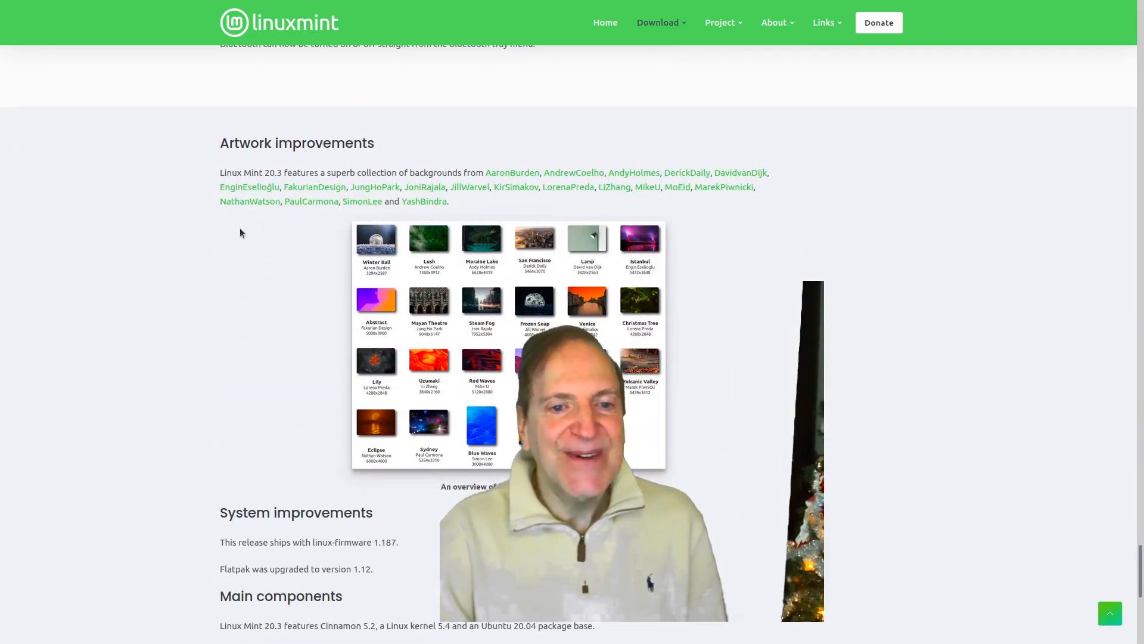
scroll(233, 237, "down", 1)
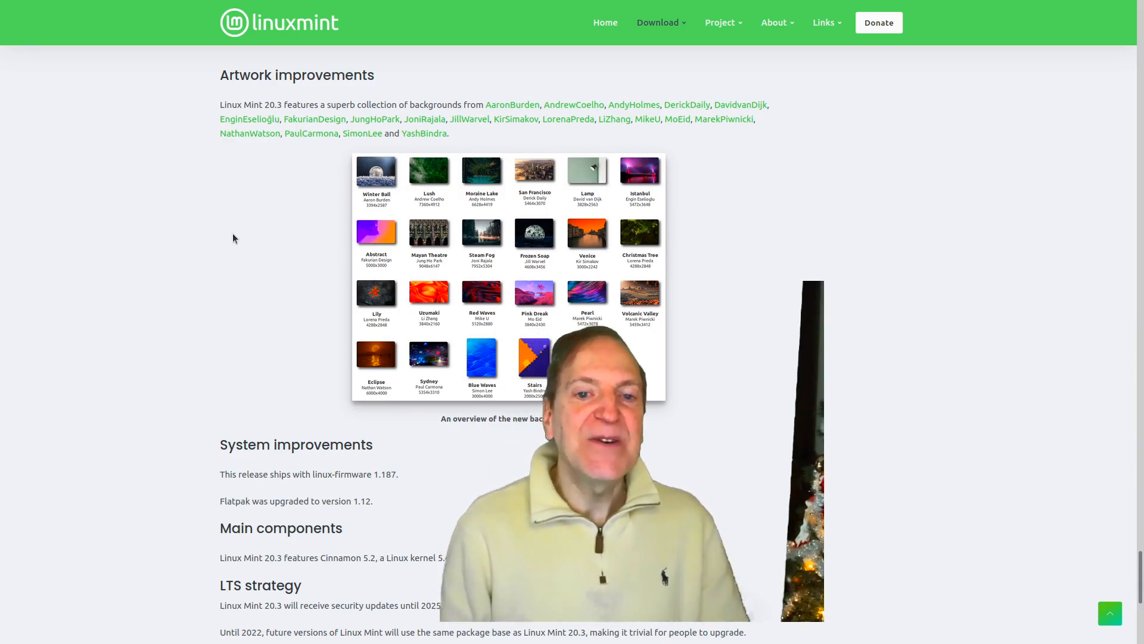
scroll(233, 238, "down", 3)
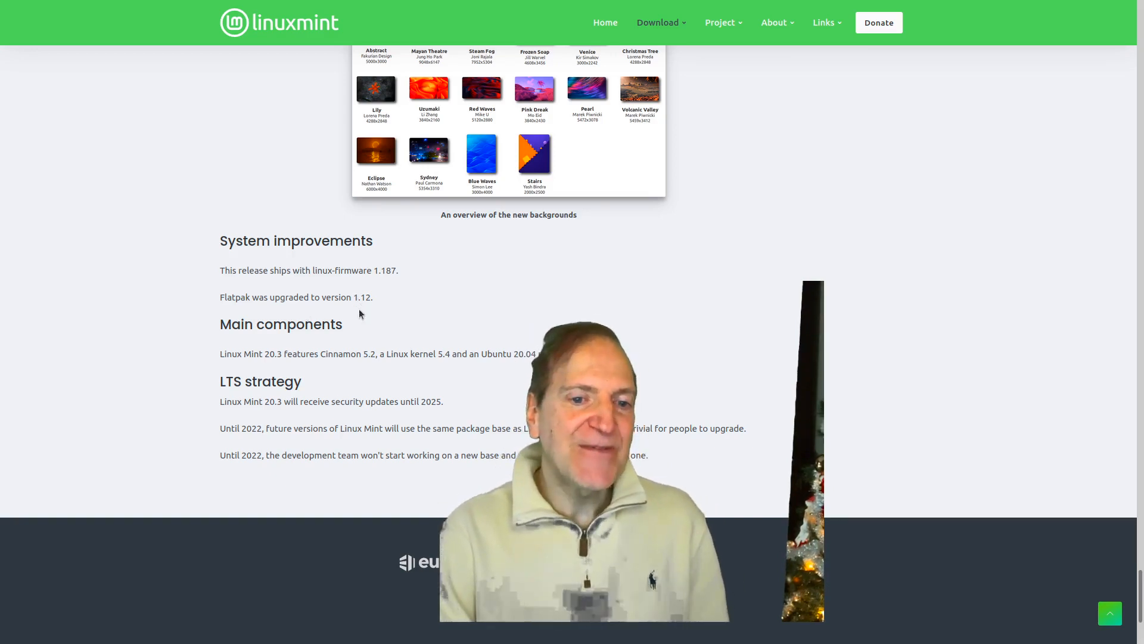
scroll(359, 293, "down", 2)
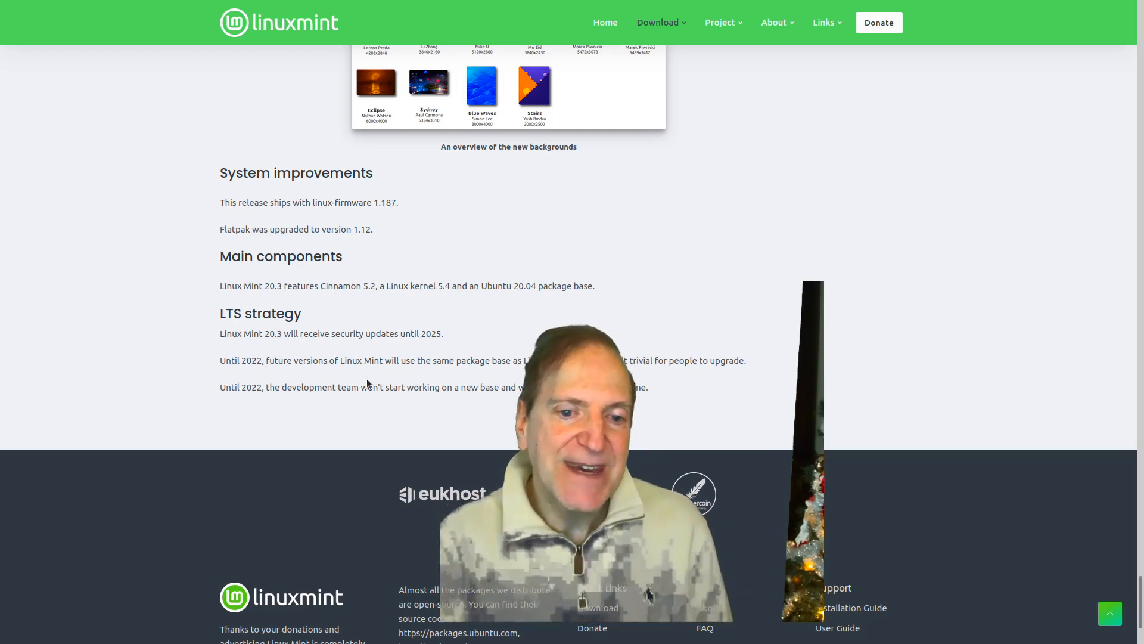
scroll(364, 381, "down", 1)
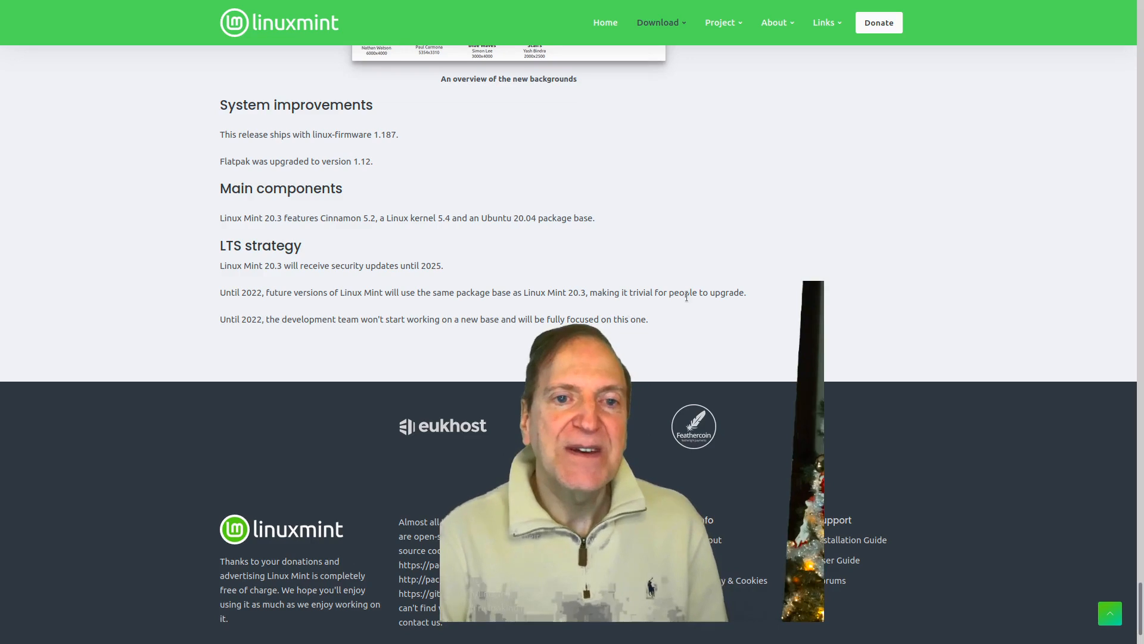
scroll(680, 306, "up", 10)
left_click_drag(1140, 551, 1073, 51)
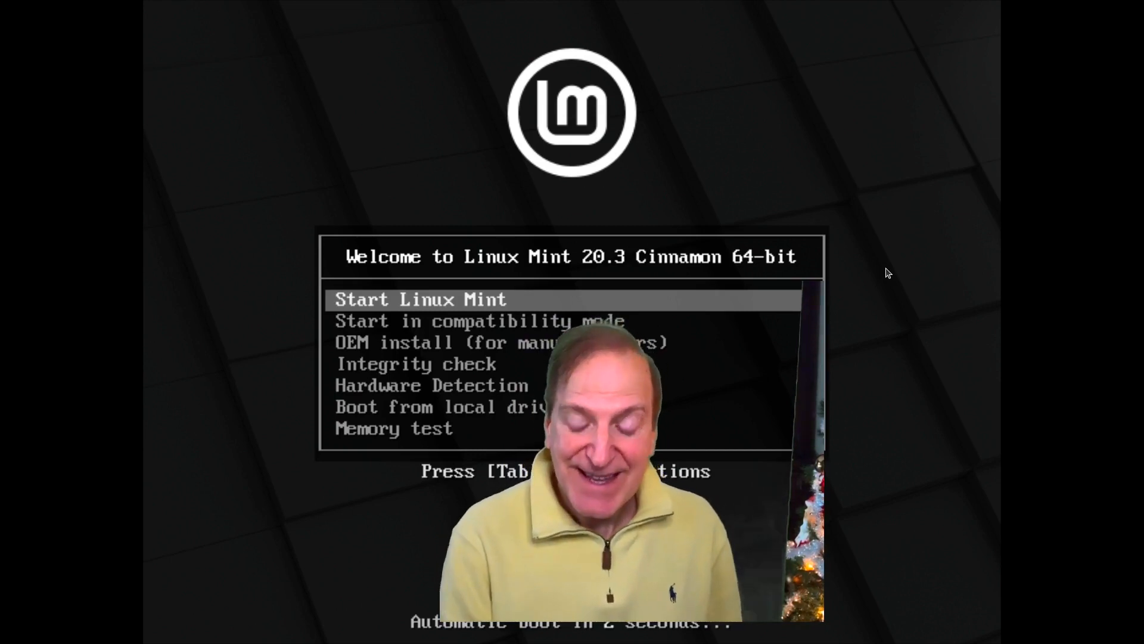
- Switch to the virtual machine and start Linux Mint from the Linux Mint 20.3 Cinnamon 64-bit boot menu
key("Return")
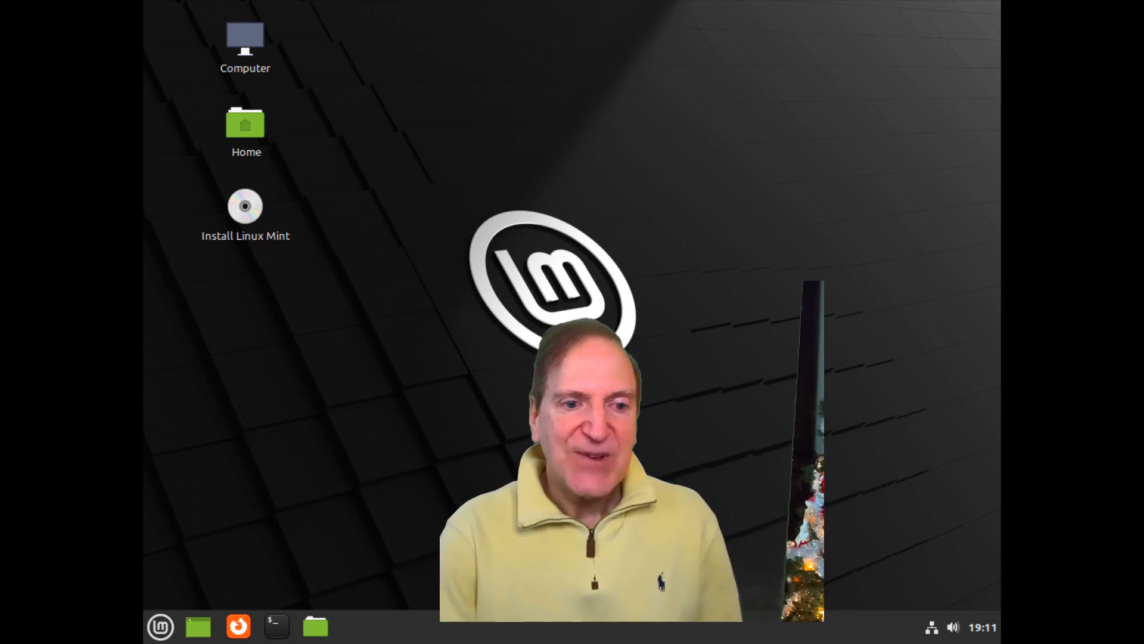
- Set the display resolution to 1920 x 1080 in System Settings, keep the new configuration and close the settings
left_click(163, 617)
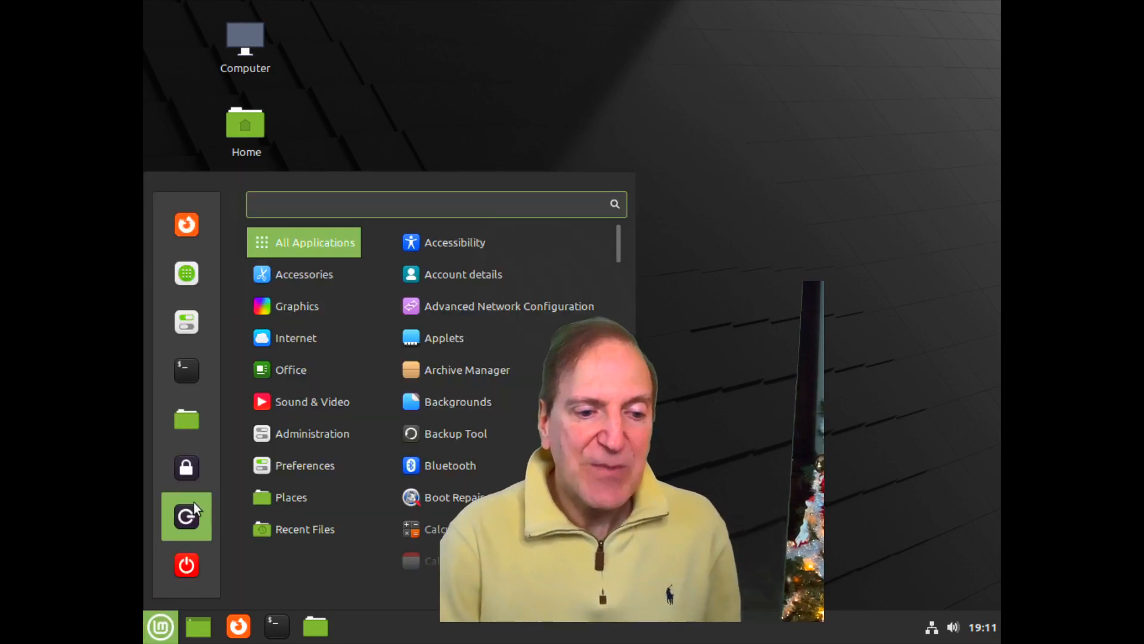
left_click(187, 323)
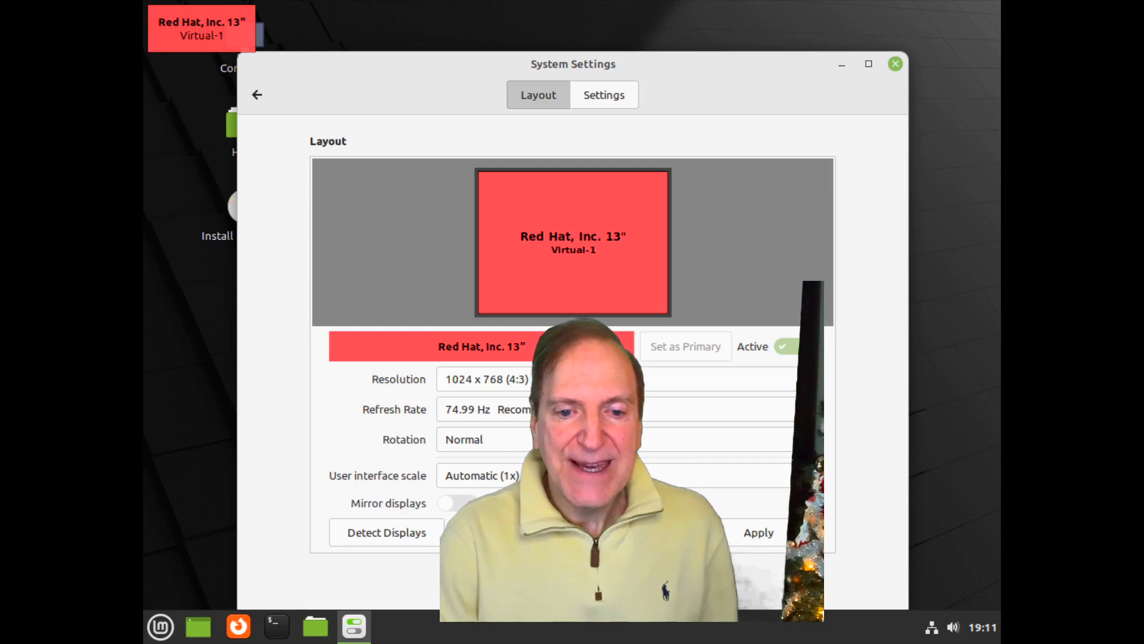
left_click(590, 380)
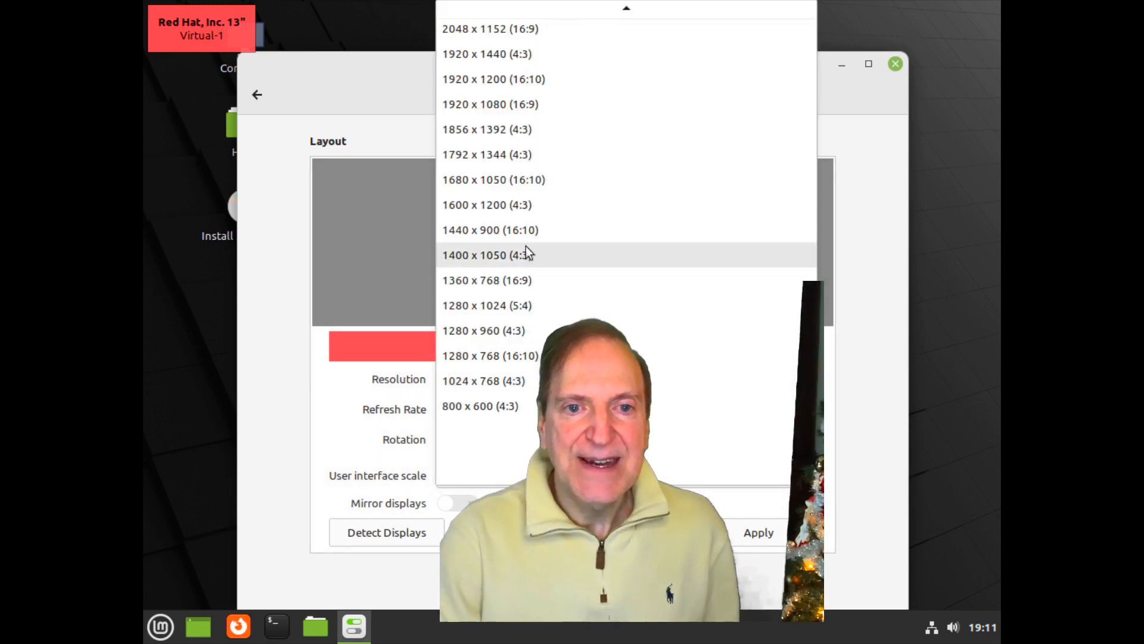
left_click(509, 103)
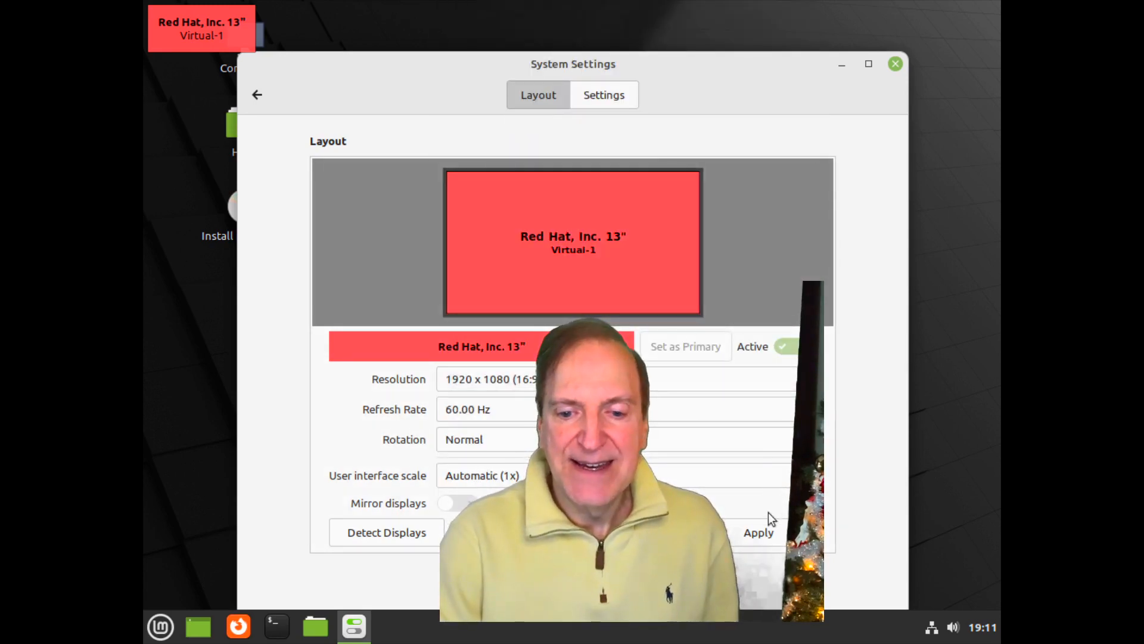
left_click(758, 532)
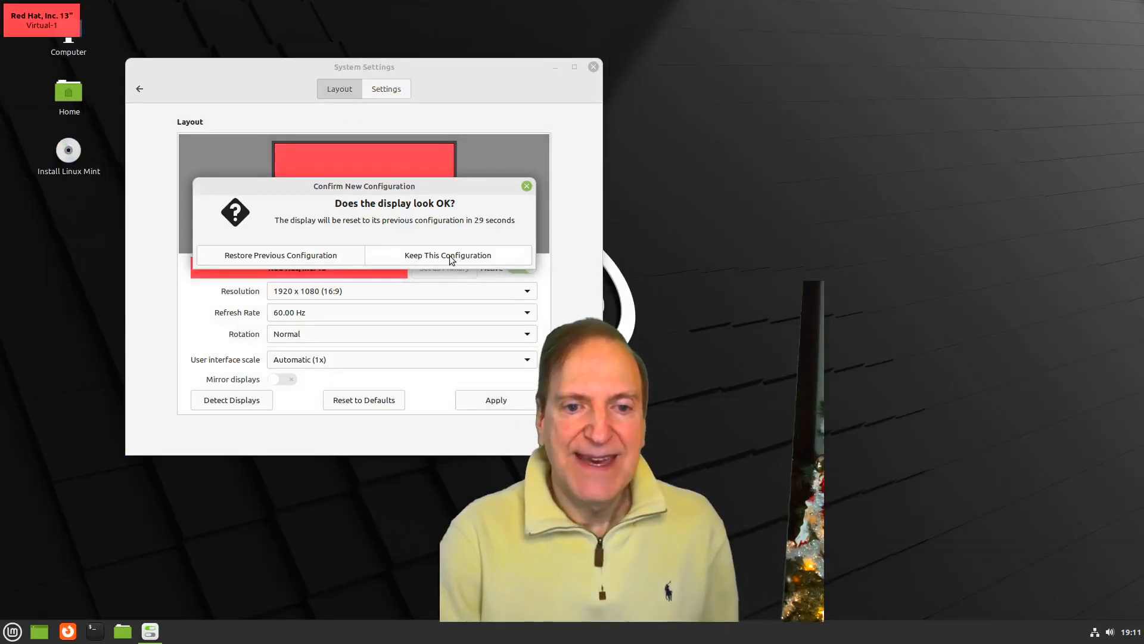
left_click(450, 259)
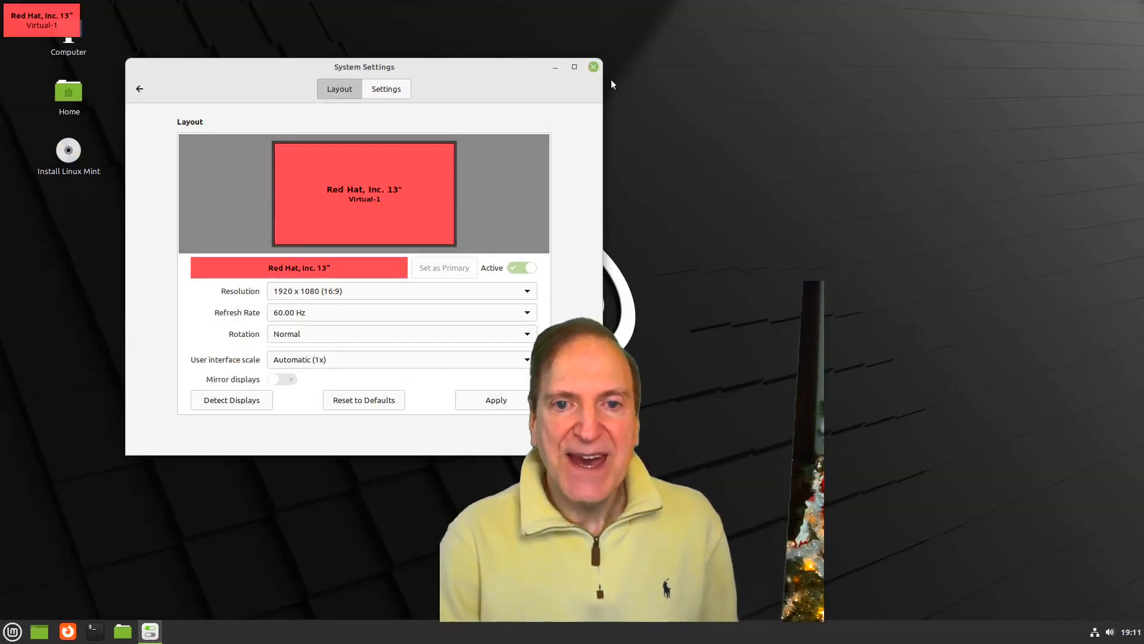
left_click(593, 66)
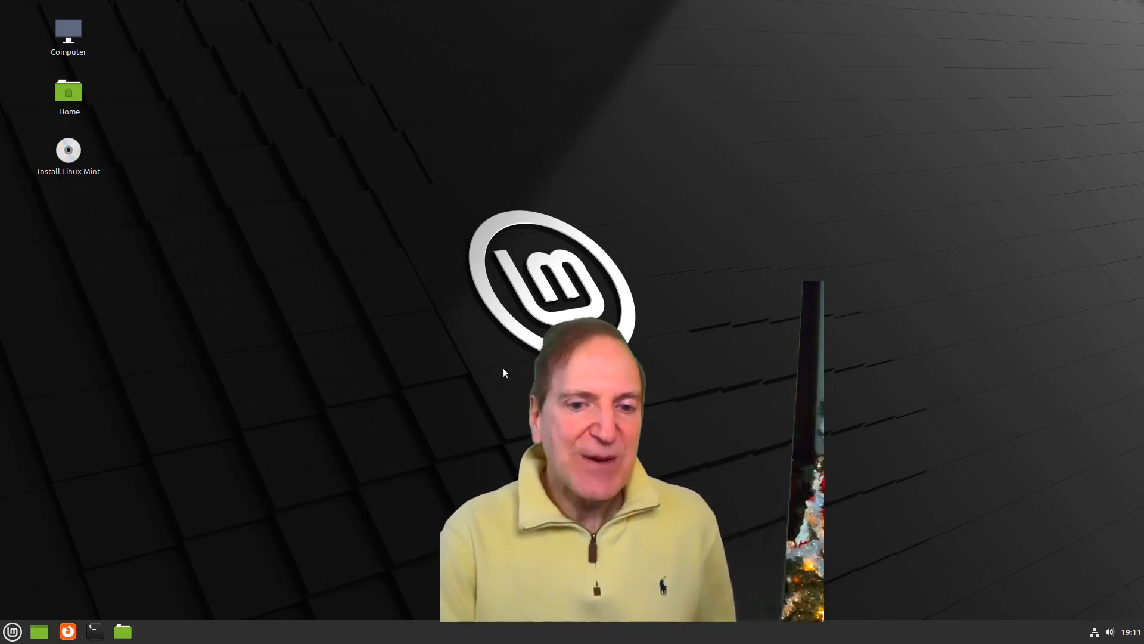
- Start the Linux Mint installer, accepting English as the language and English (US) as the keyboard layout
left_click(70, 151)
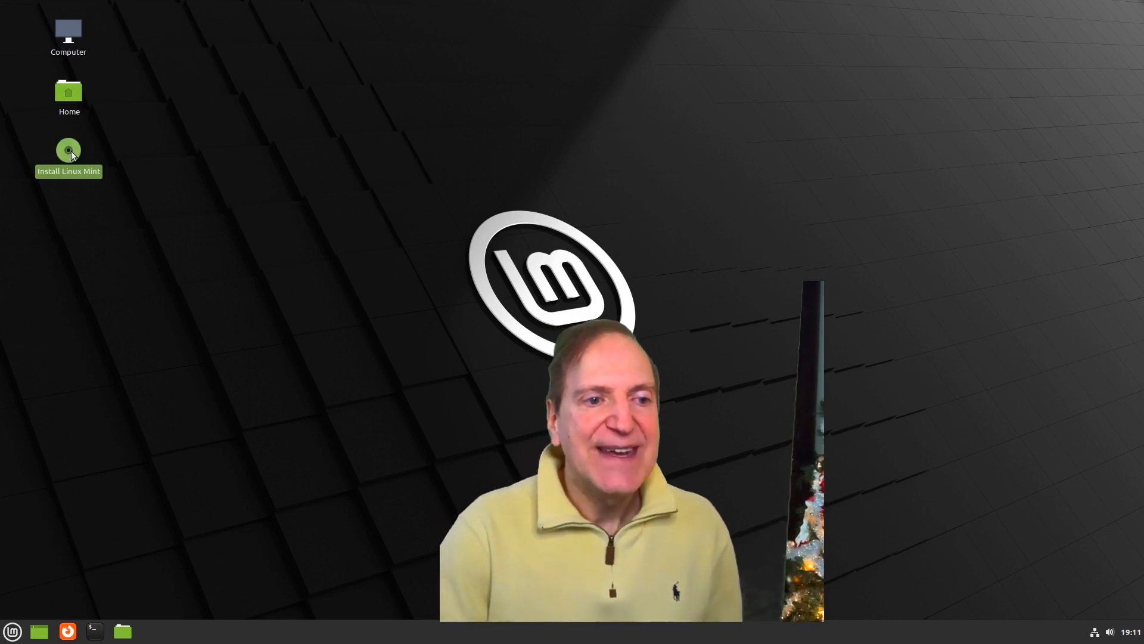
double_click(70, 151)
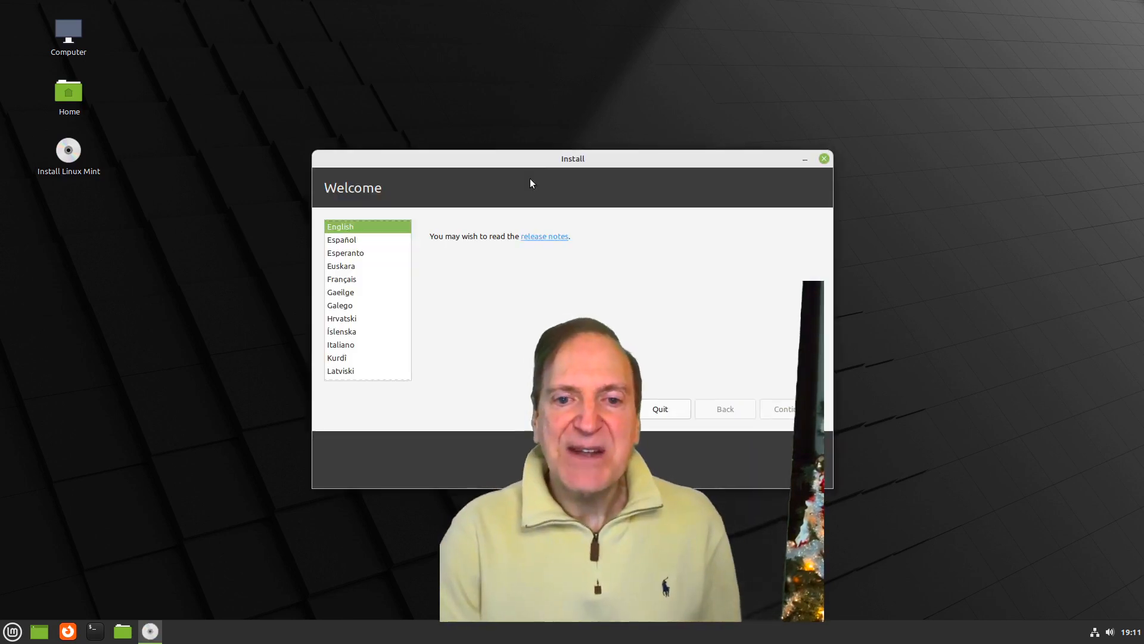
left_click_drag(542, 165, 536, 107)
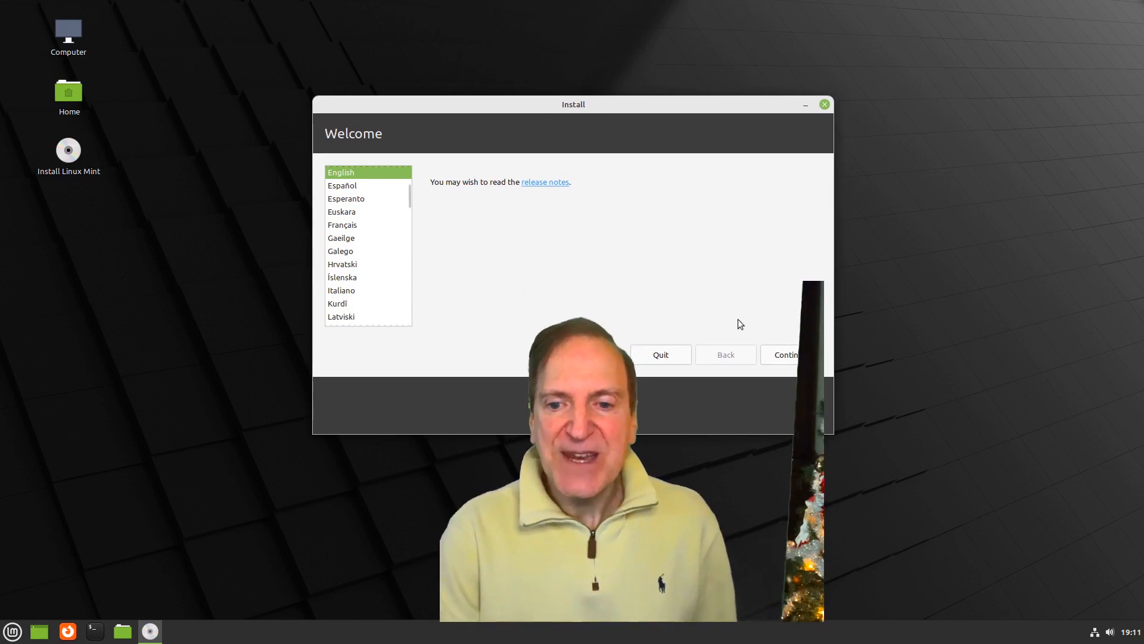
left_click(781, 354)
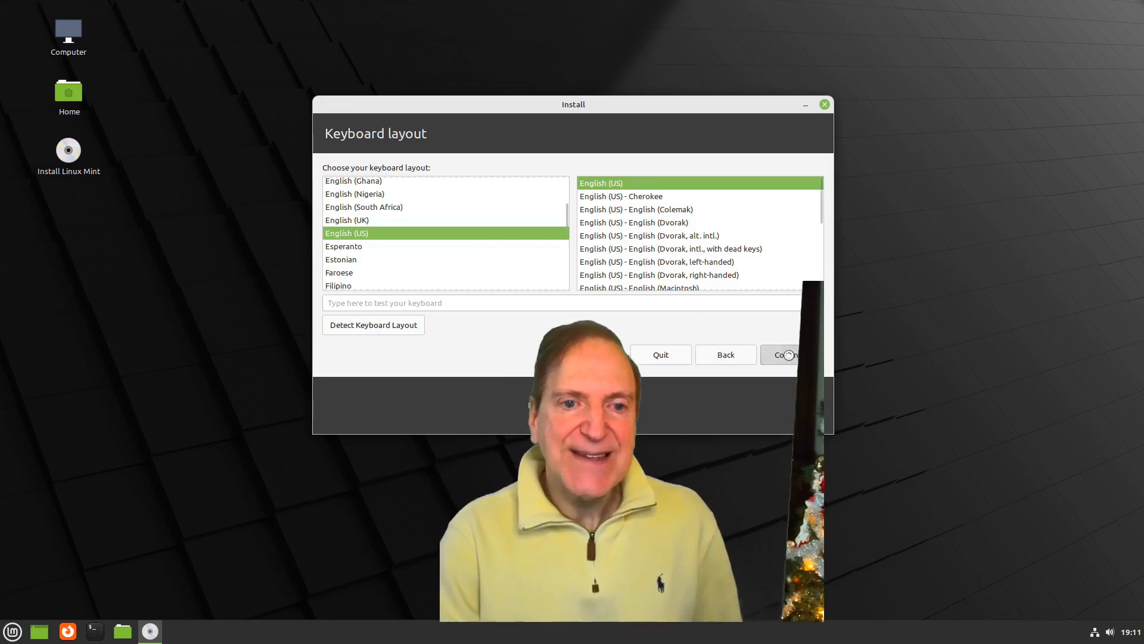
left_click(789, 354)
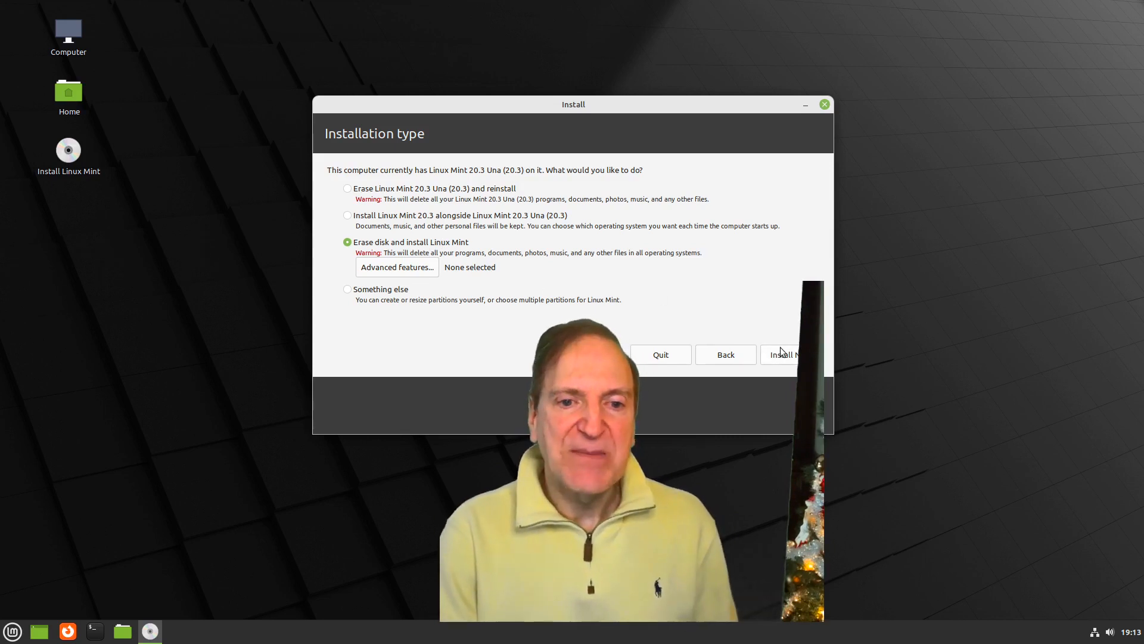
- Choose to erase the disk and install Linux Mint, confirm the disk changes and accept New York as the location
left_click(781, 352)
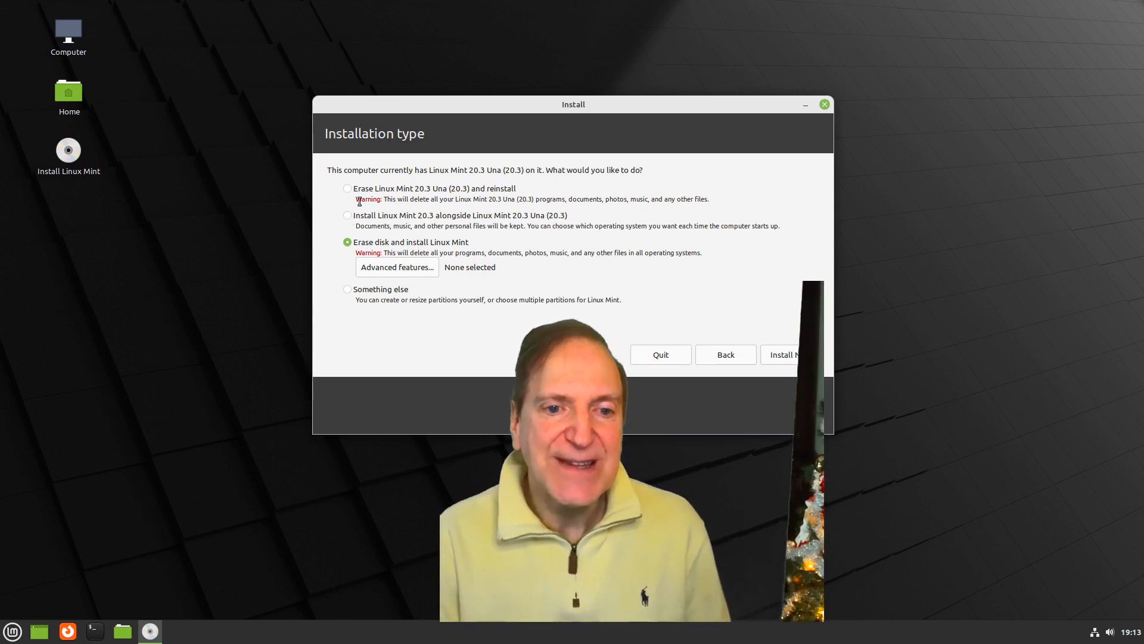
left_click(781, 354)
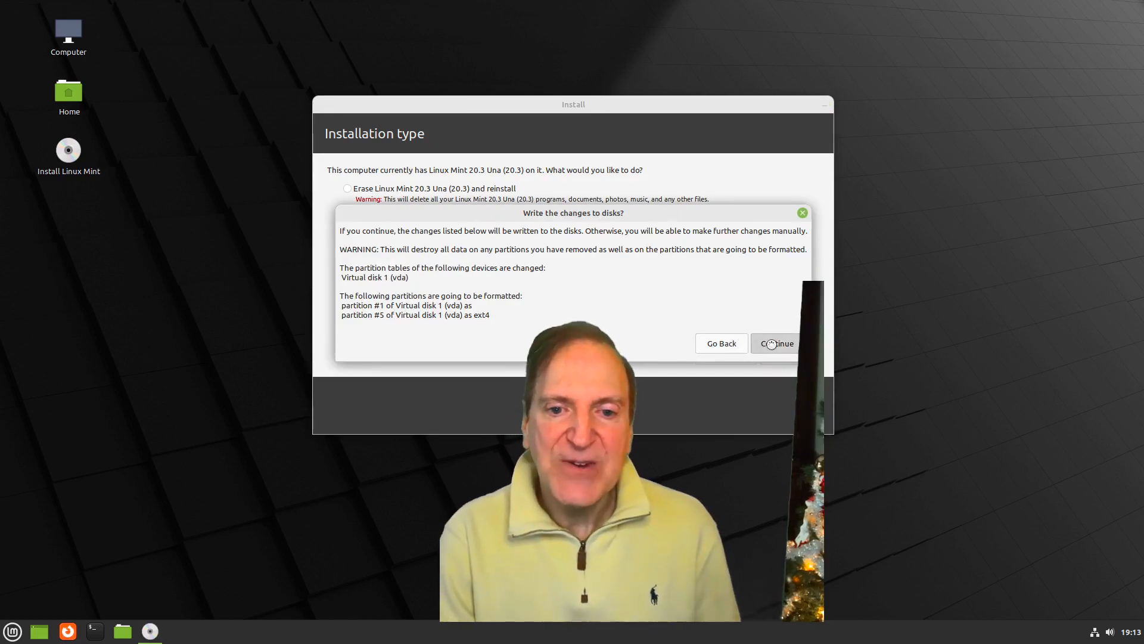
left_click(712, 352)
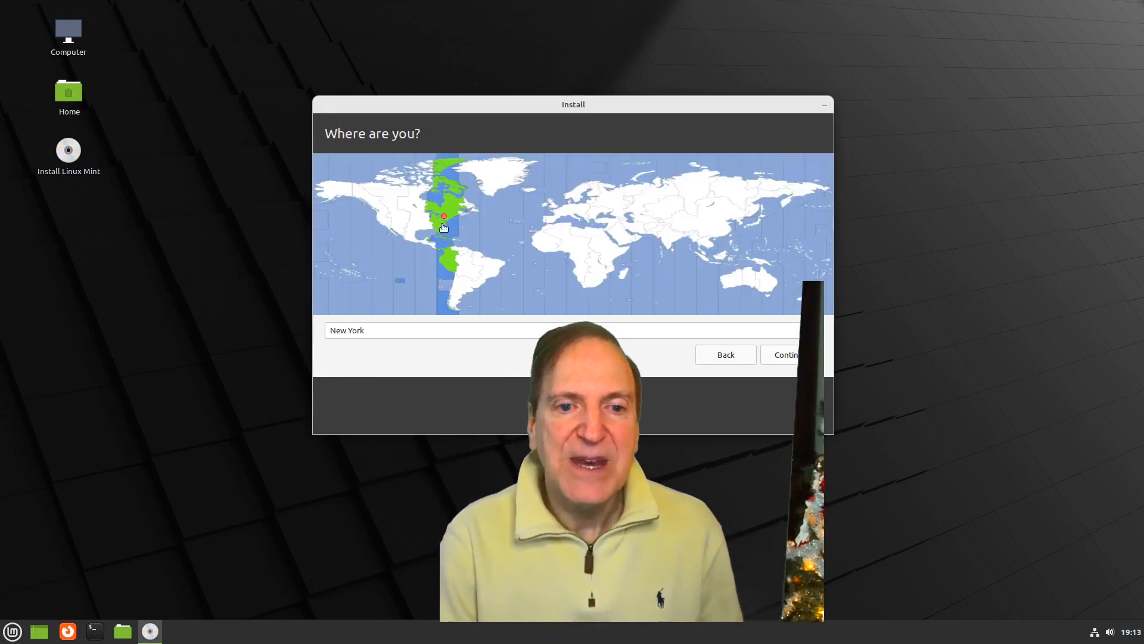
left_click(787, 359)
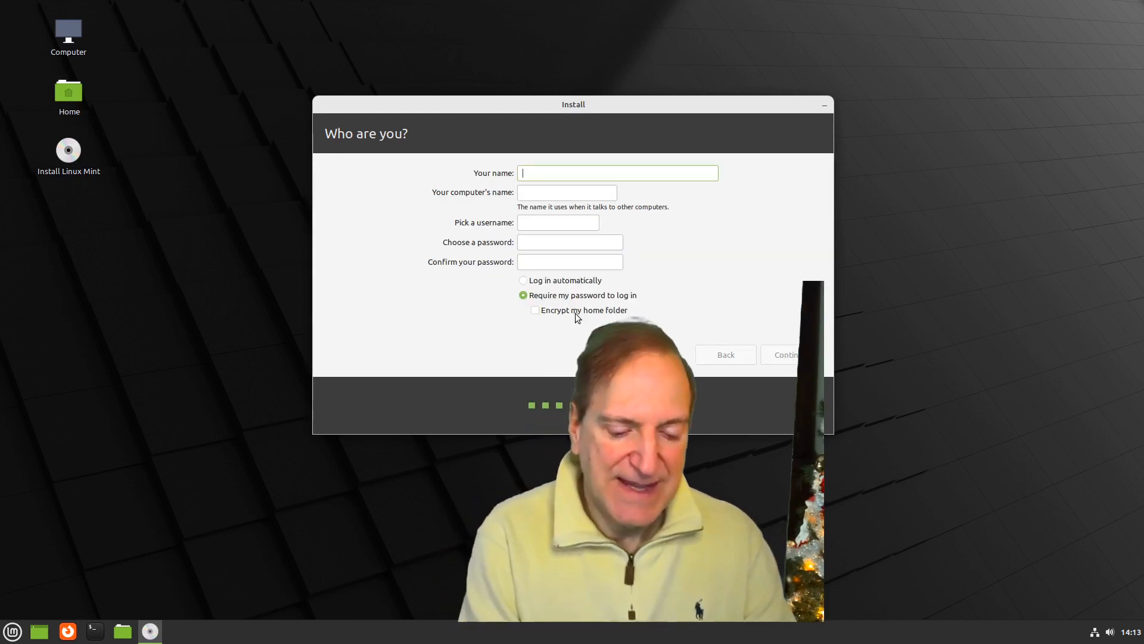
- Fill in the user's name, enter and confirm the account password, keep the suggested computer name and username, and continue the installation
type("Toadwick")
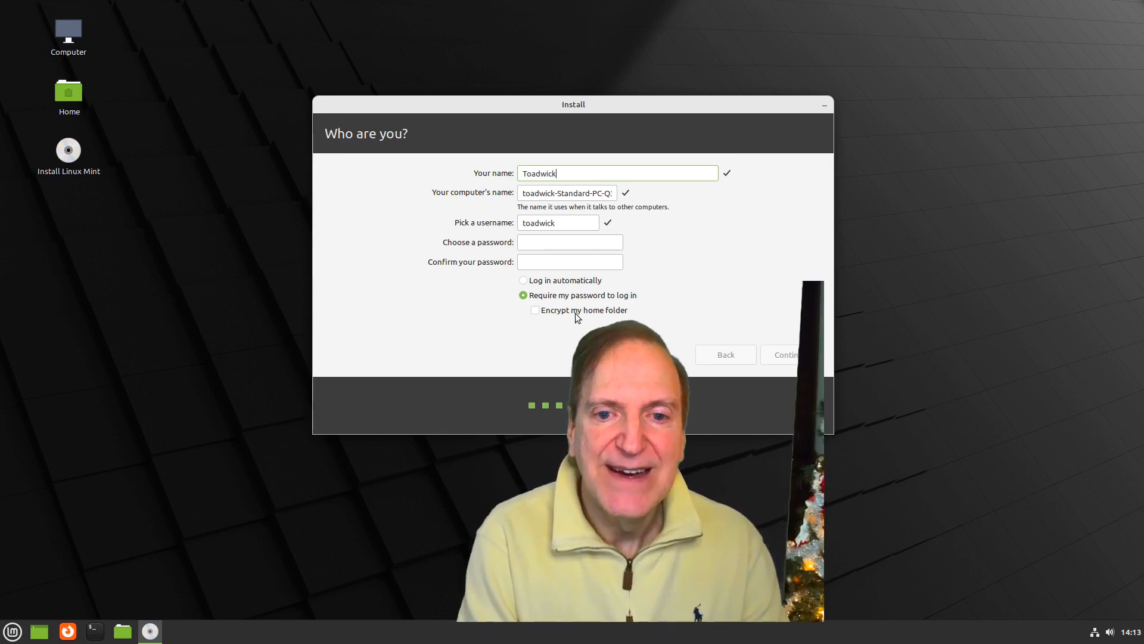
key("Tab")
key("Tab")
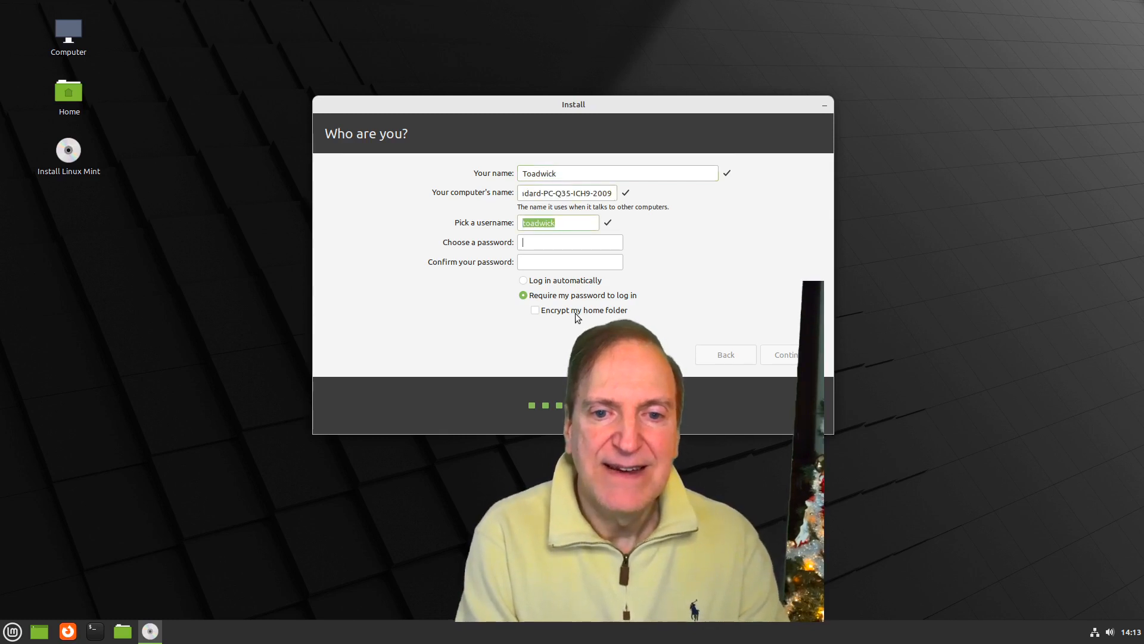
key("Tab")
type("•••••••")
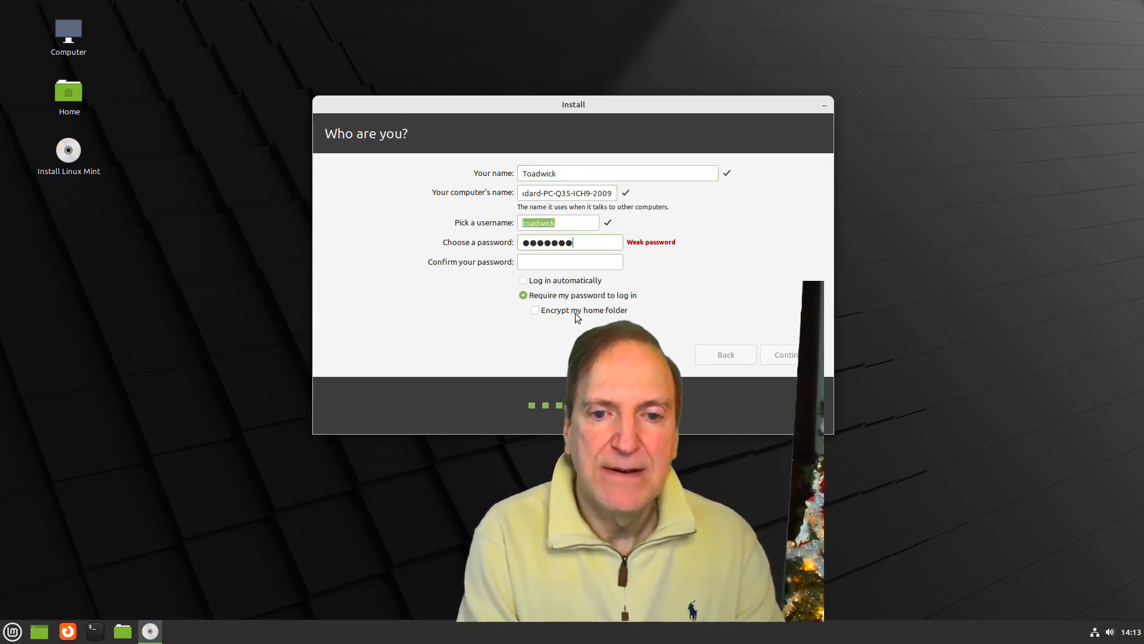
type("•••••••")
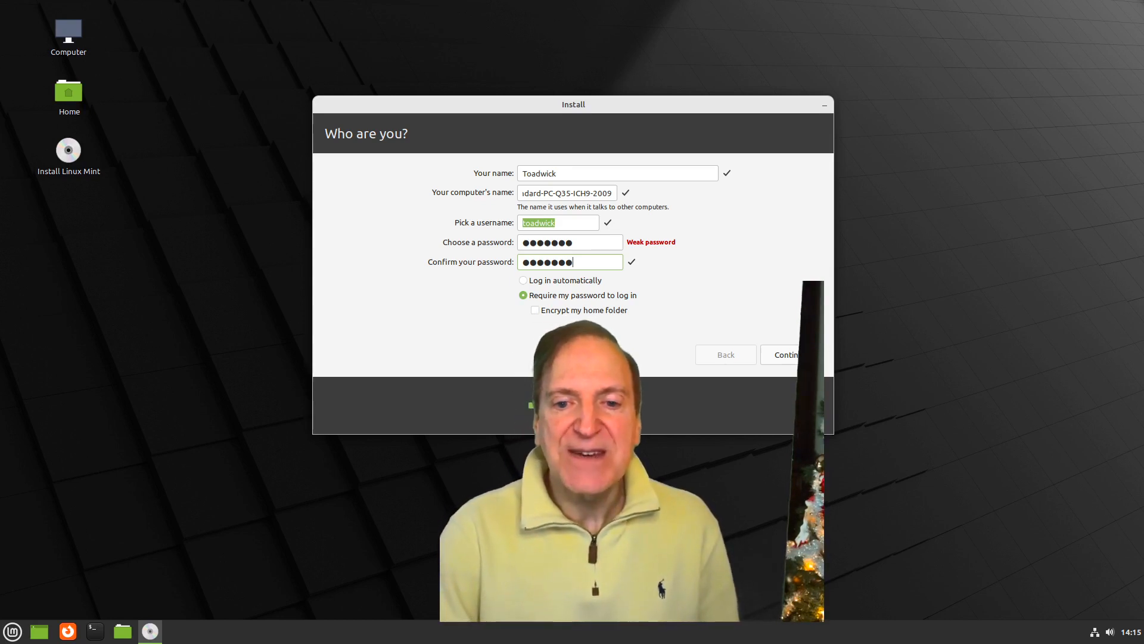
left_click(786, 355)
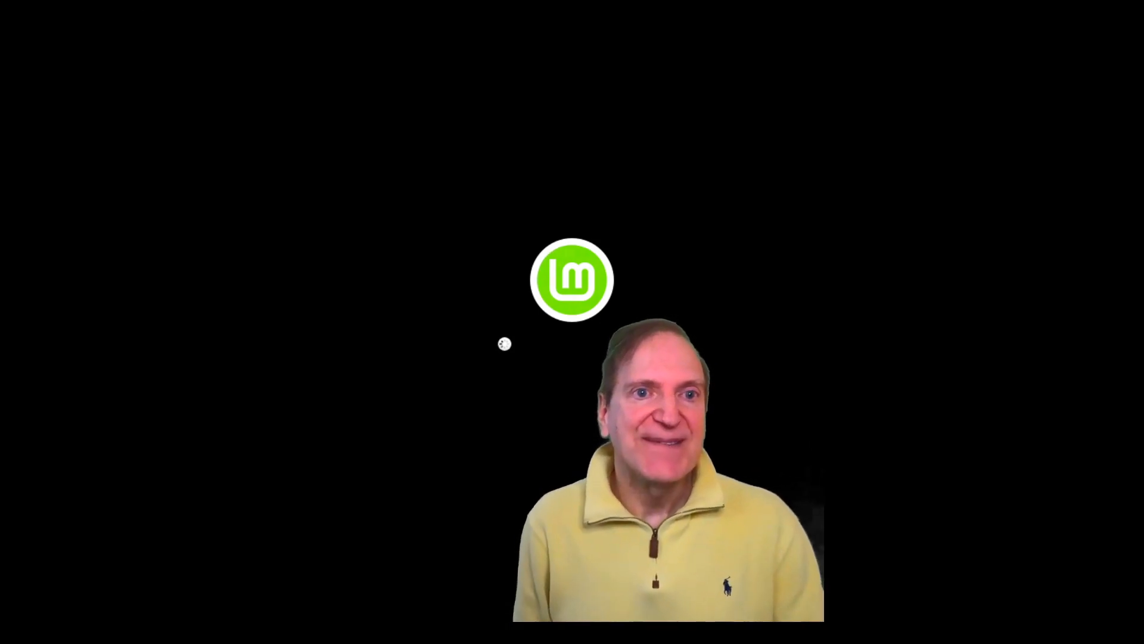
- Continue the restart into the installed system and log in with the account password
key("Return")
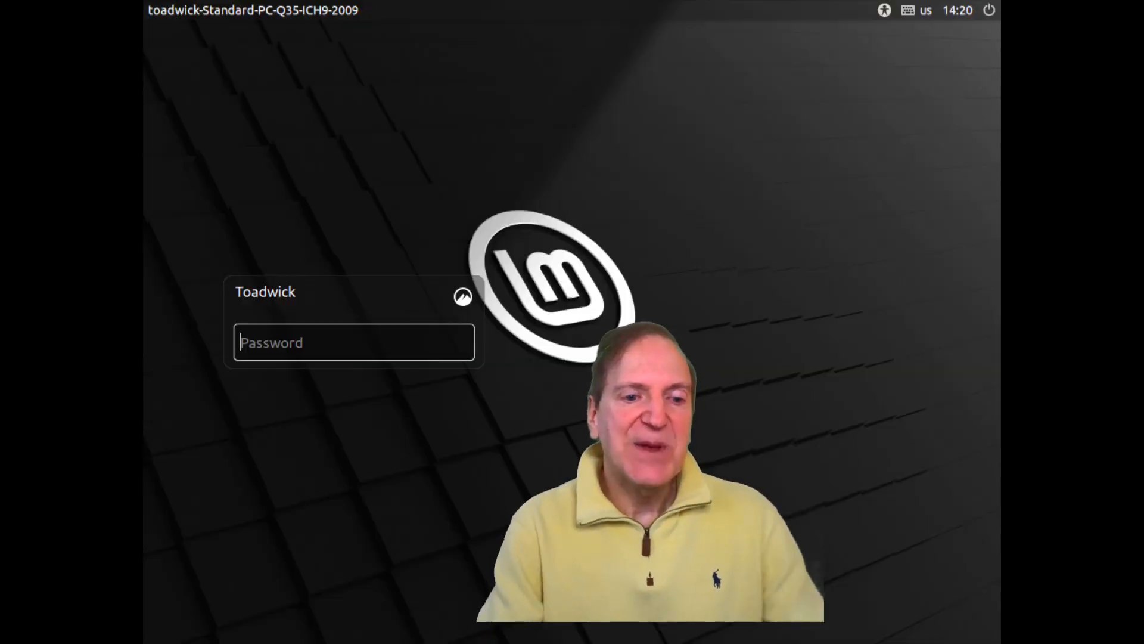
type("•••••••")
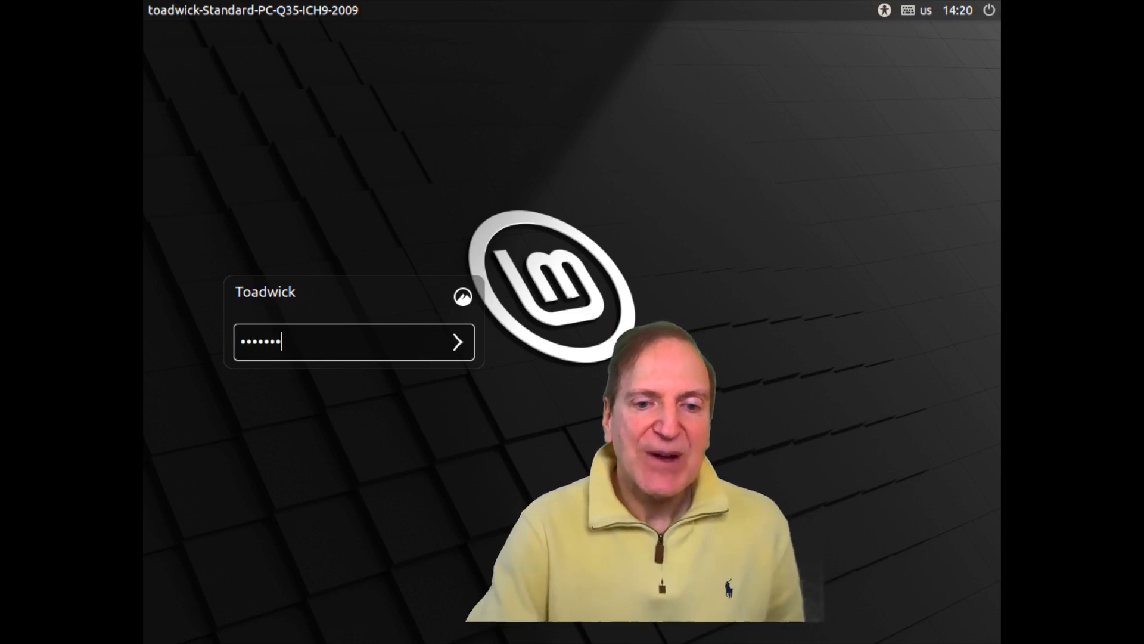
key("Return")
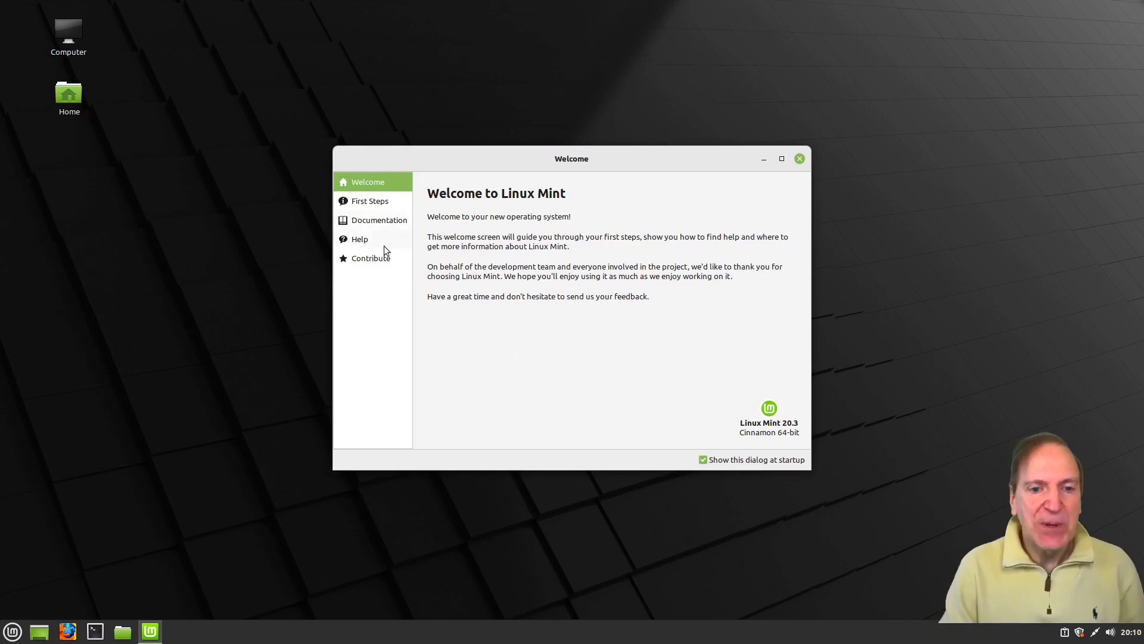
- Show the First Steps page of the Welcome window and arrange it side by side with an open Home folder window
left_click(369, 203)
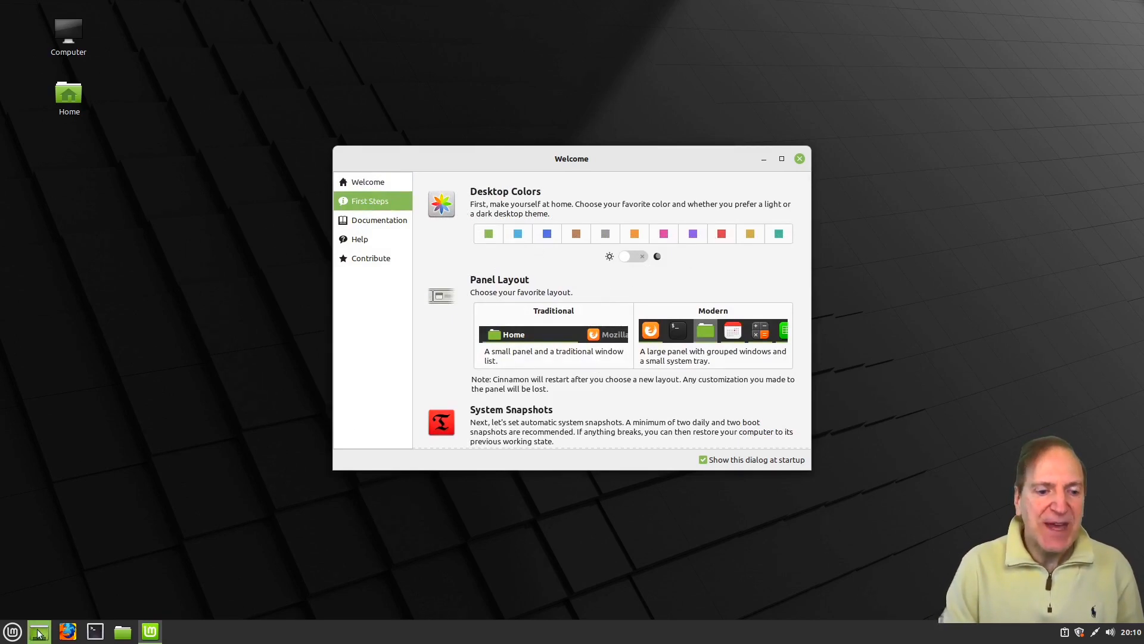
left_click(122, 633)
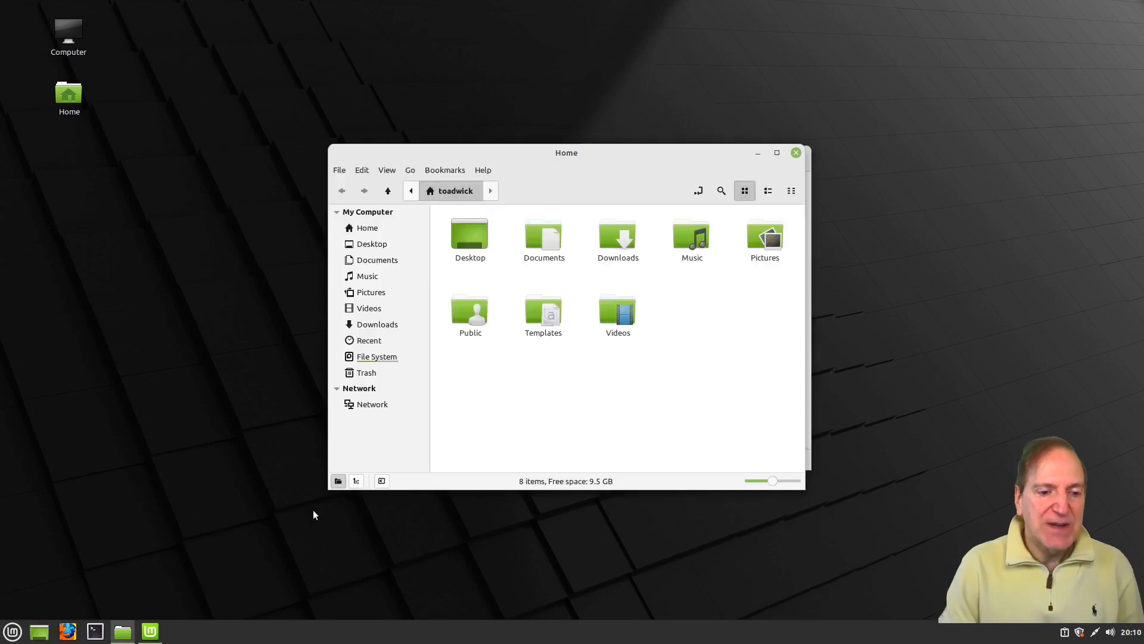
left_click_drag(553, 153, 311, 172)
left_click_drag(571, 159, 790, 149)
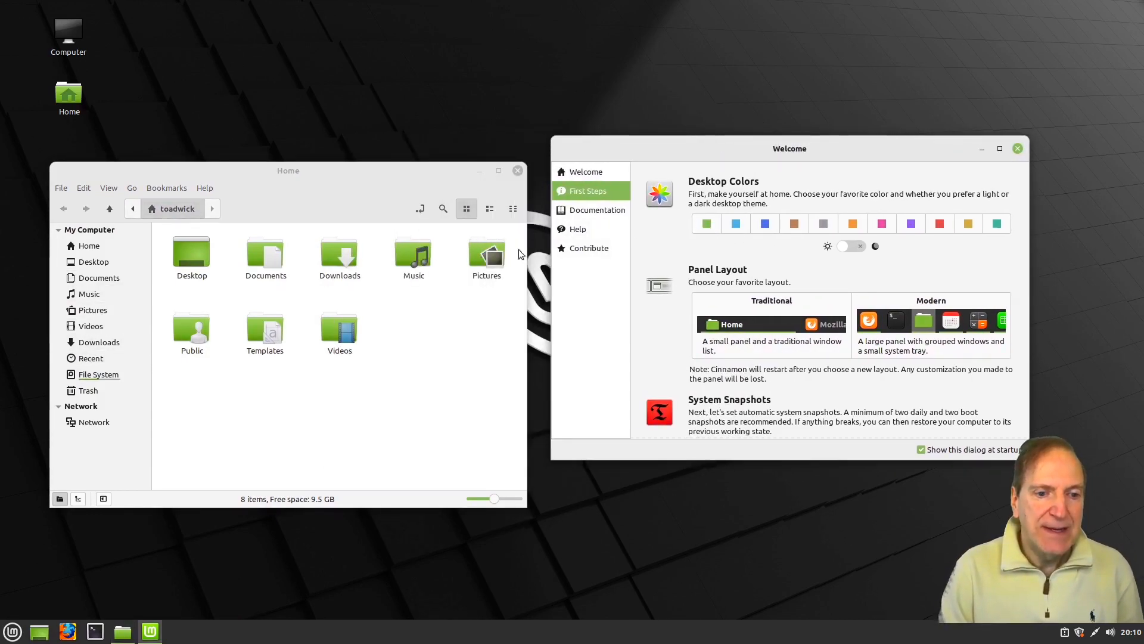
- Try out the green, blue, brown, purple, teal and red desktop colors
left_click(707, 224)
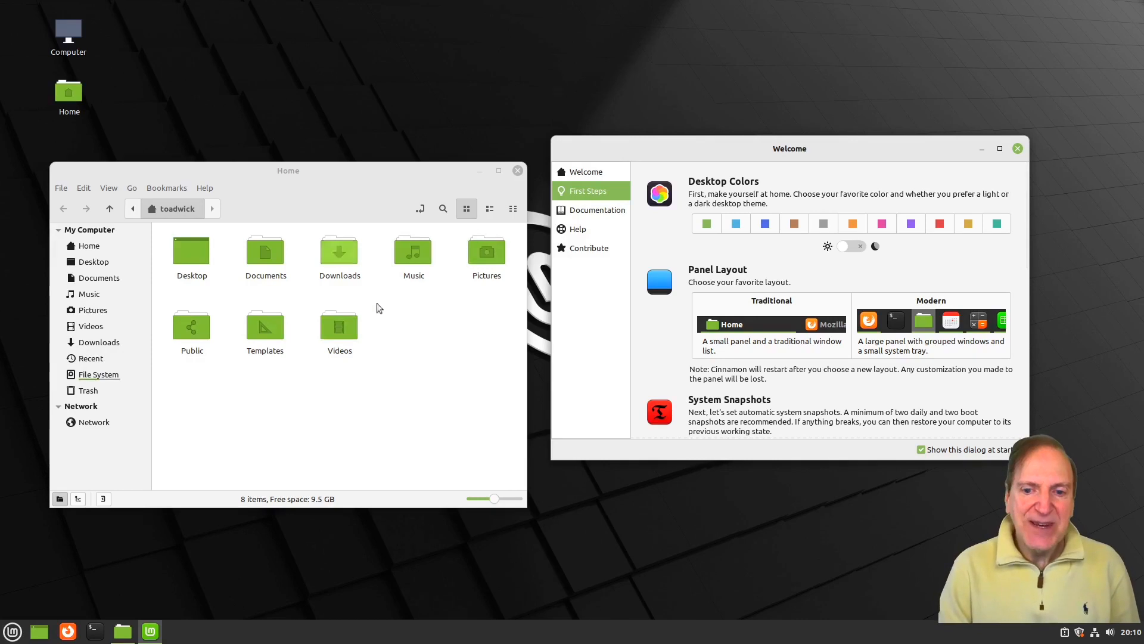
left_click(742, 227)
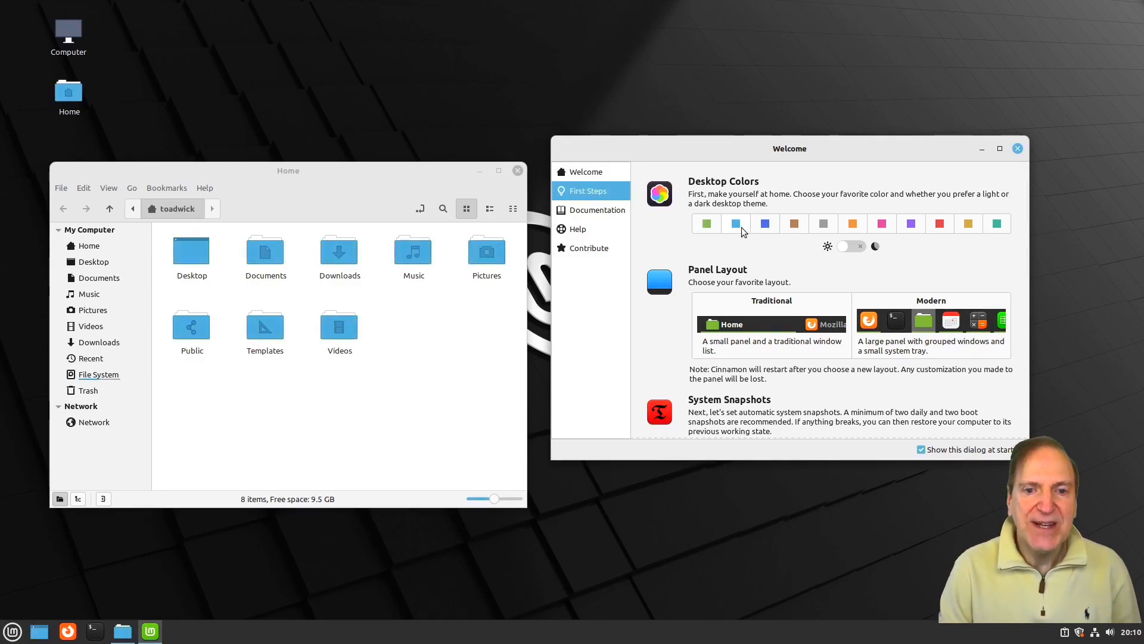
left_click(793, 233)
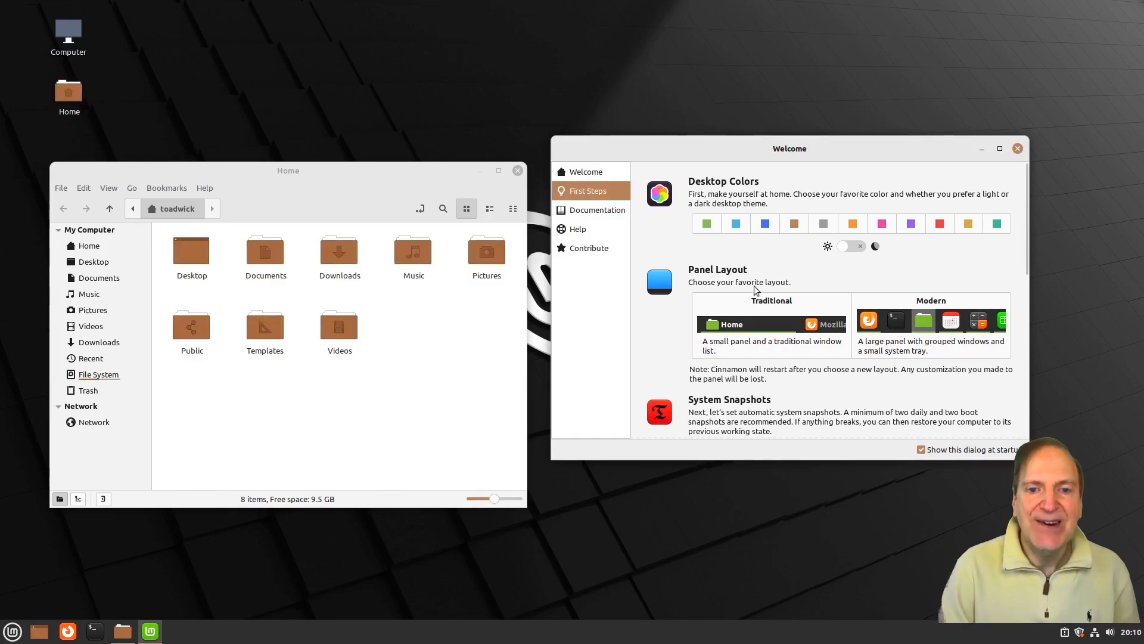
left_click(882, 223)
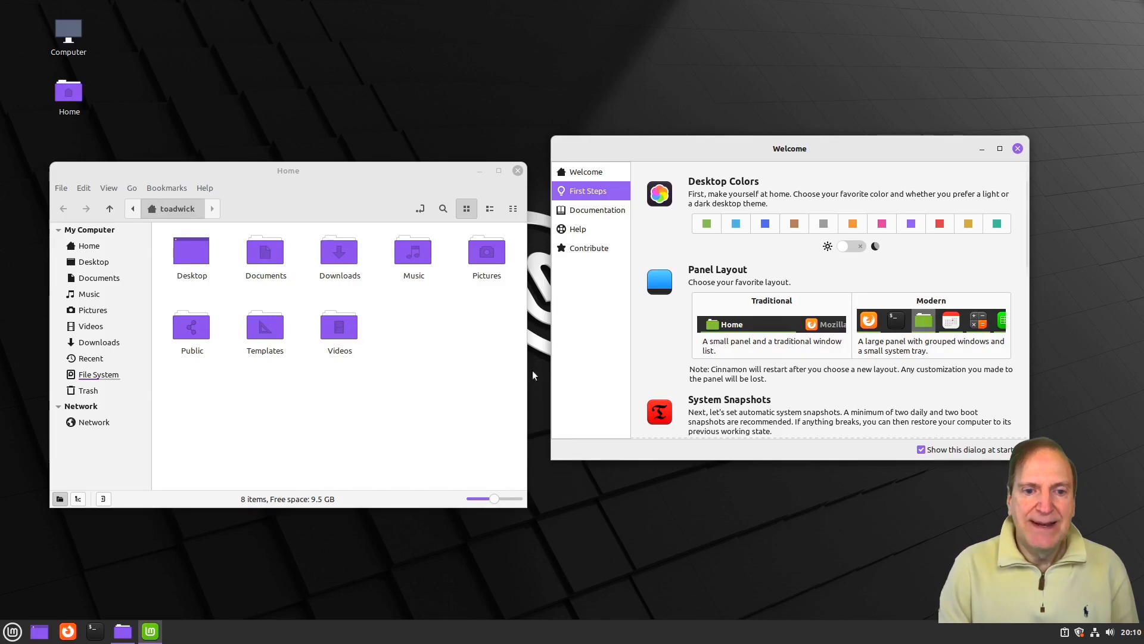
left_click(1001, 223)
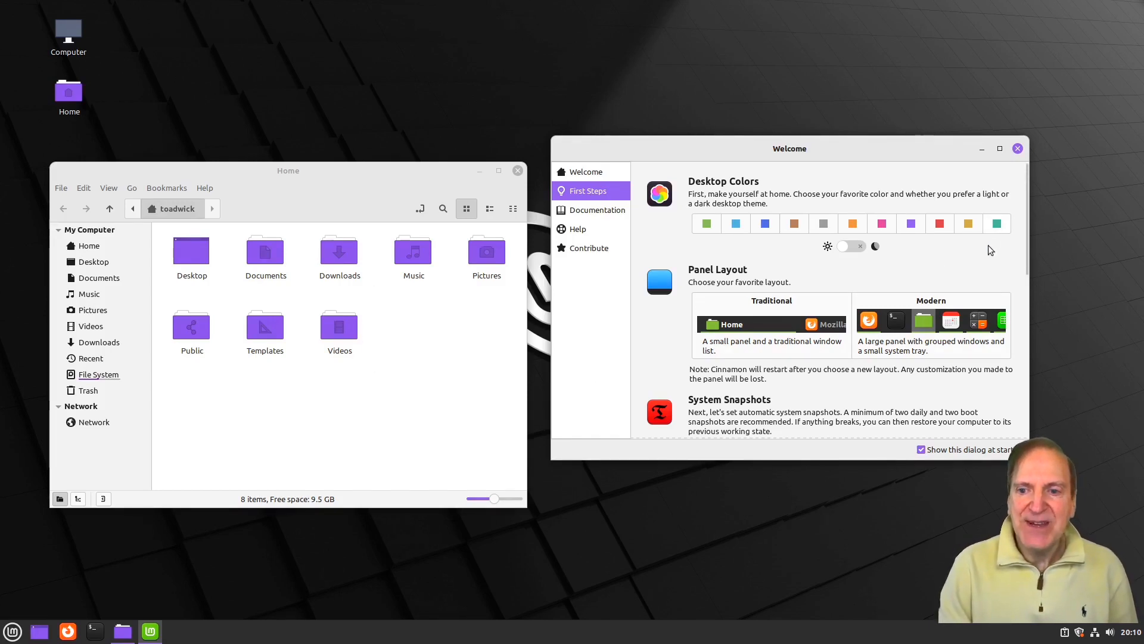
left_click(939, 224)
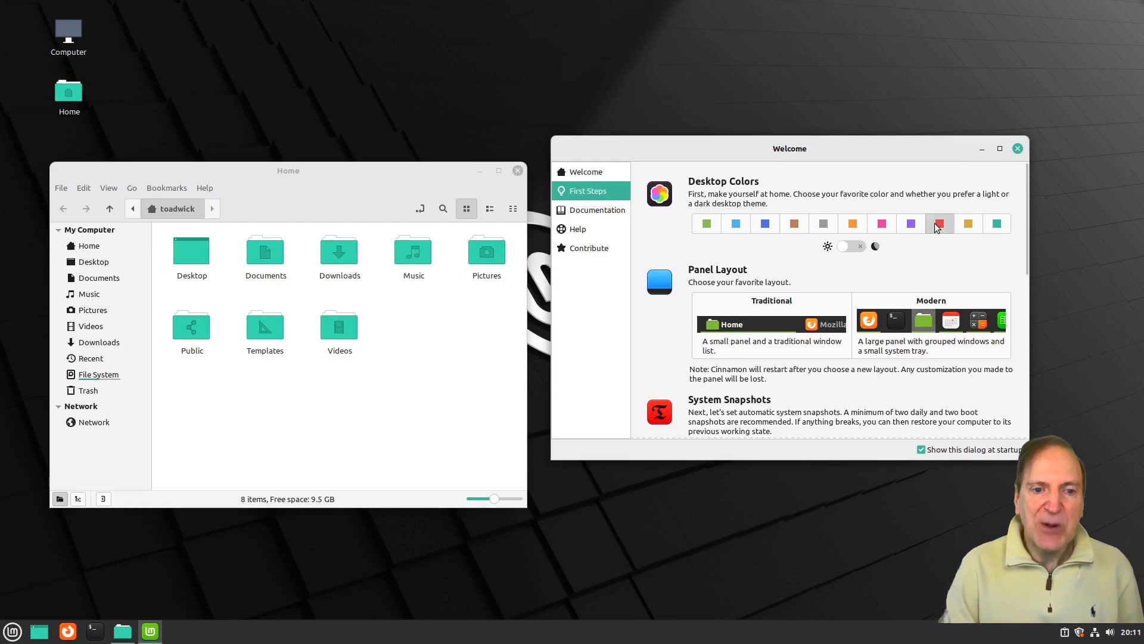
- Set the desktop color to green and choose the Traditional panel layout
left_click(706, 227)
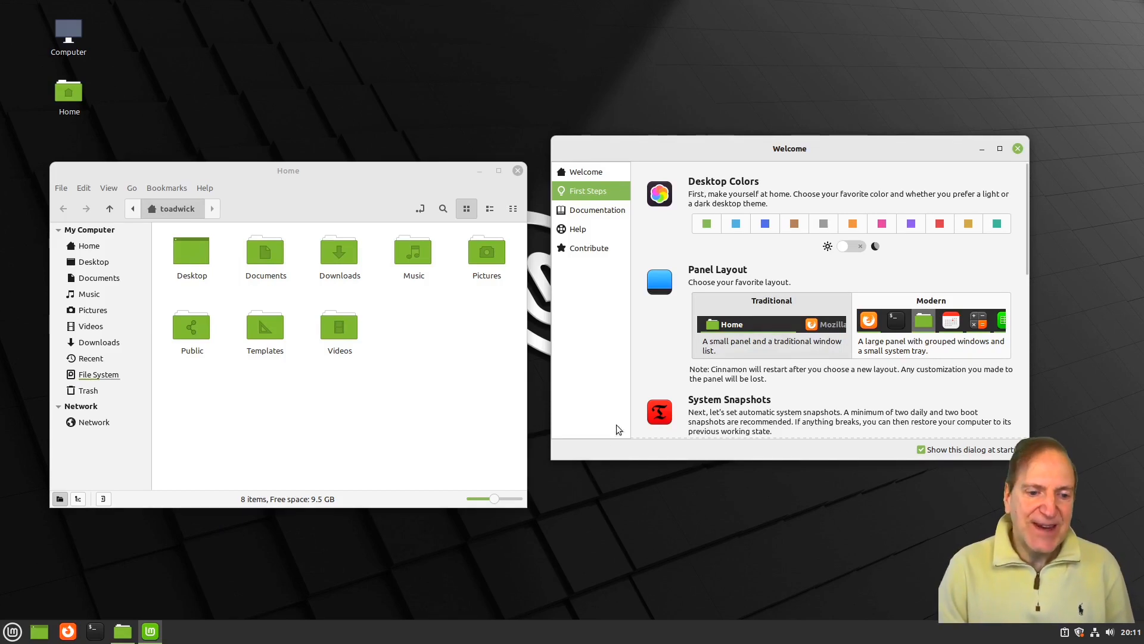
left_click(713, 352)
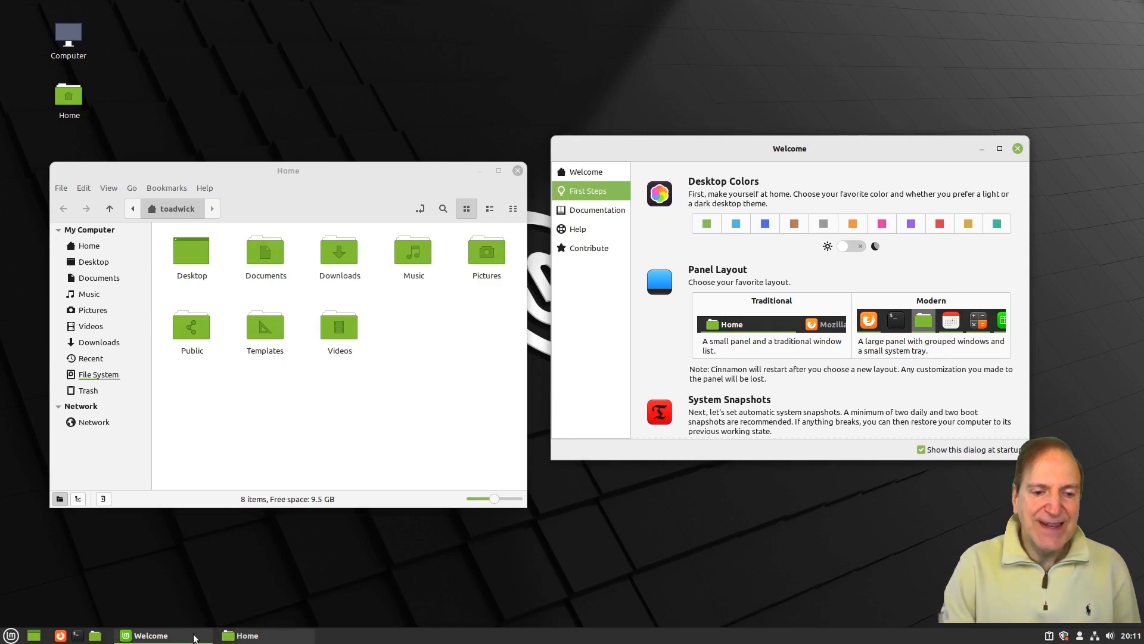
- Switch the desktop to the Modern panel layout
mouse_move(147, 637)
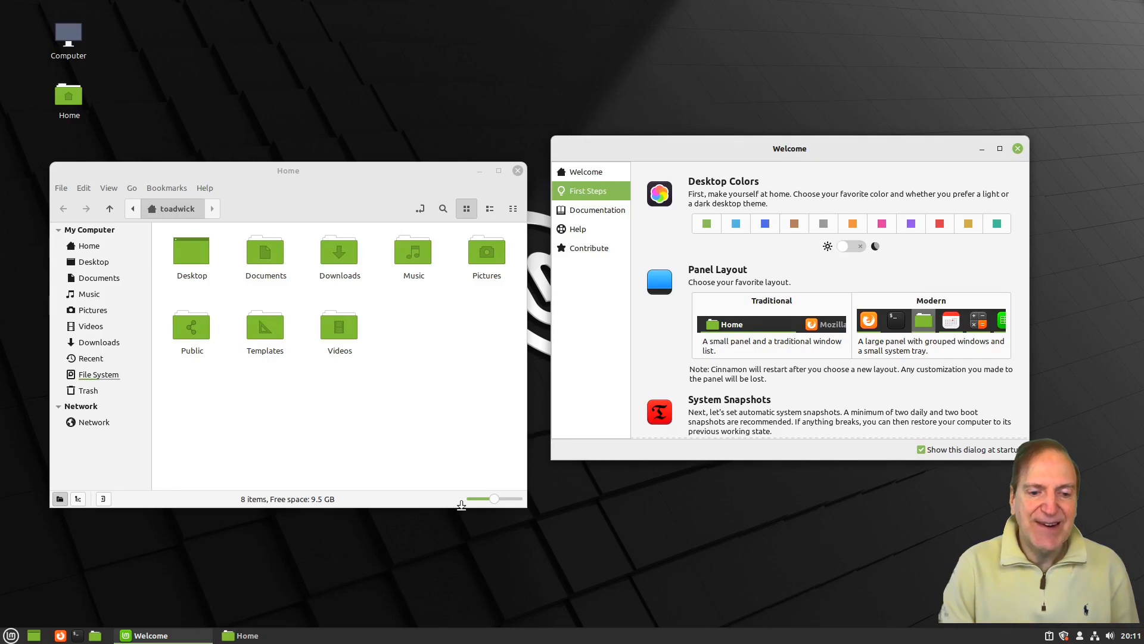
left_click(934, 322)
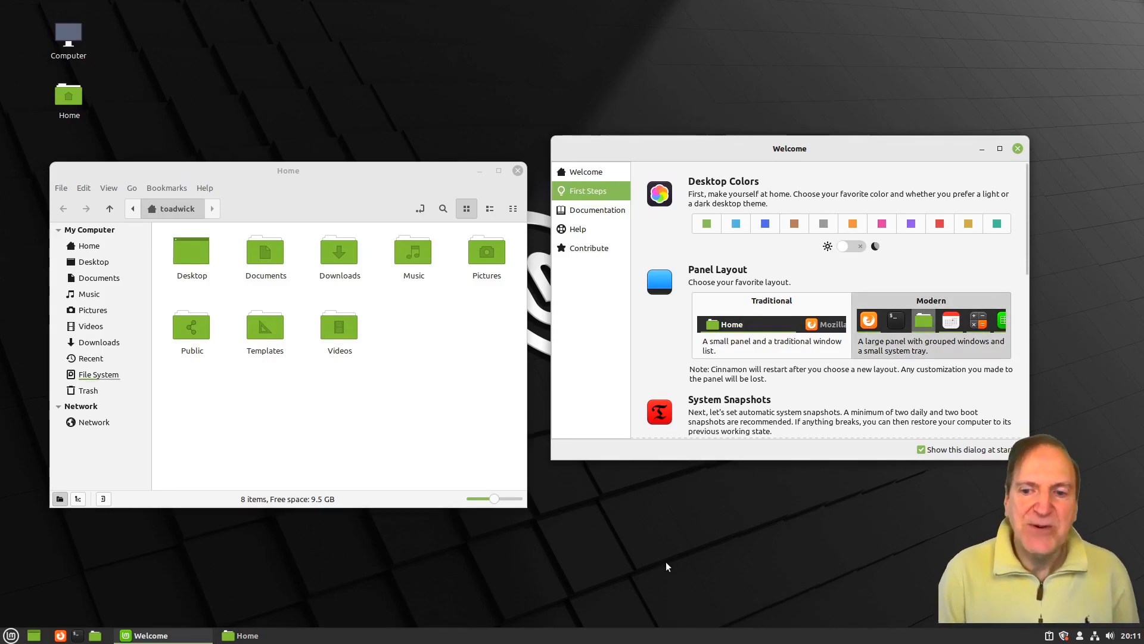
- Review the remaining First Steps entries from System Snapshots through Firewall and close the Welcome window
scroll(882, 382, "down", 1)
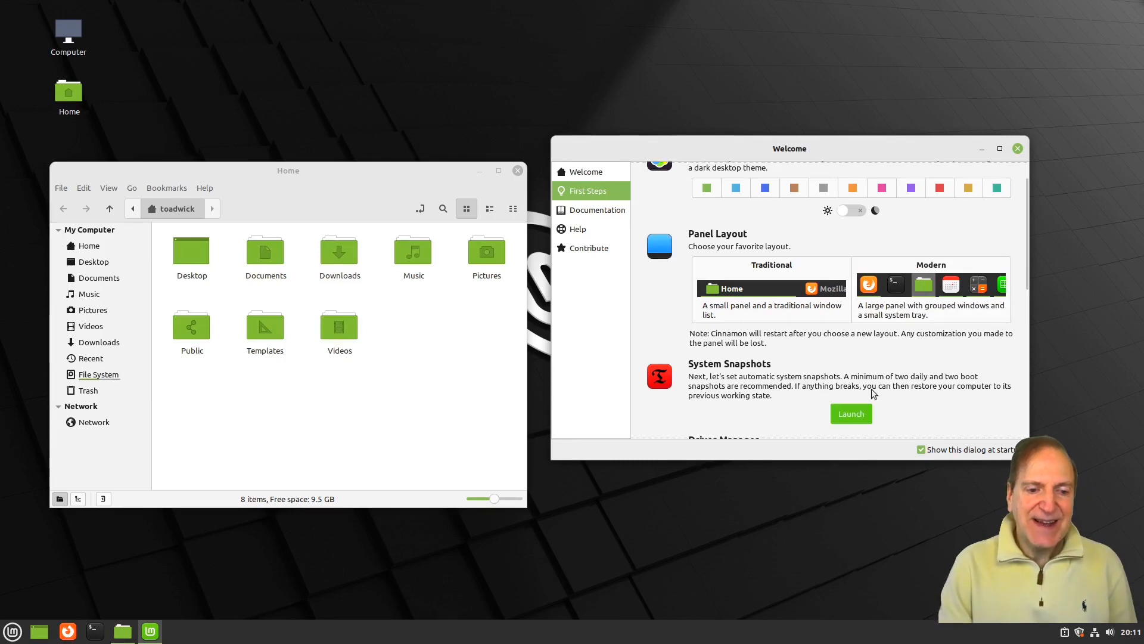
scroll(830, 392, "down", 1)
scroll(799, 361, "down", 2)
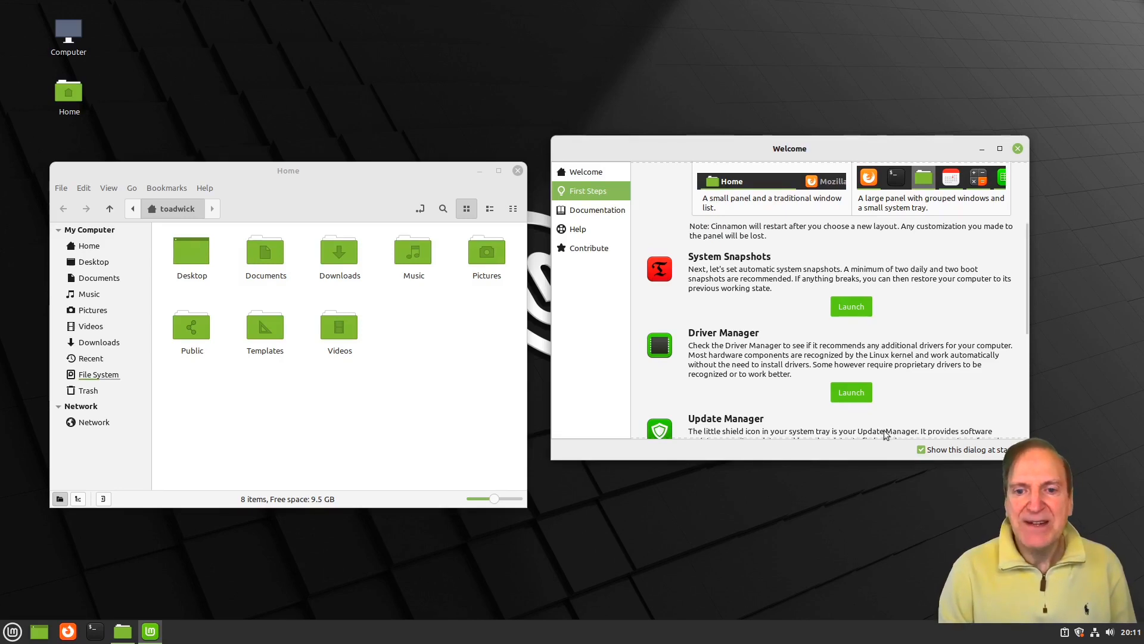
scroll(793, 395, "down", 3)
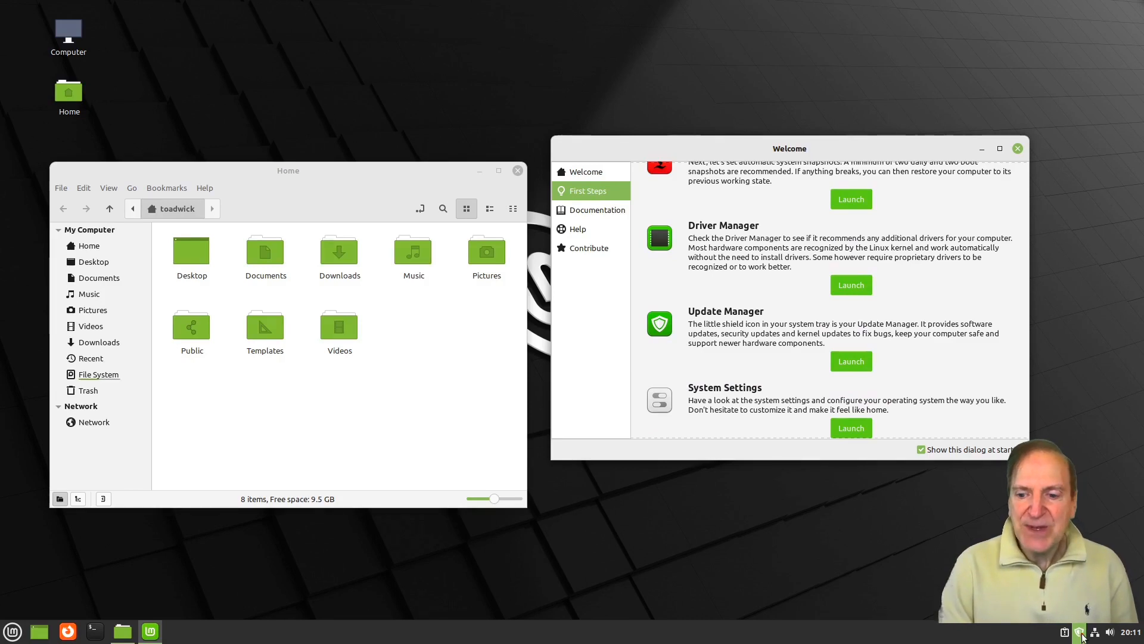
scroll(852, 391, "down", 3)
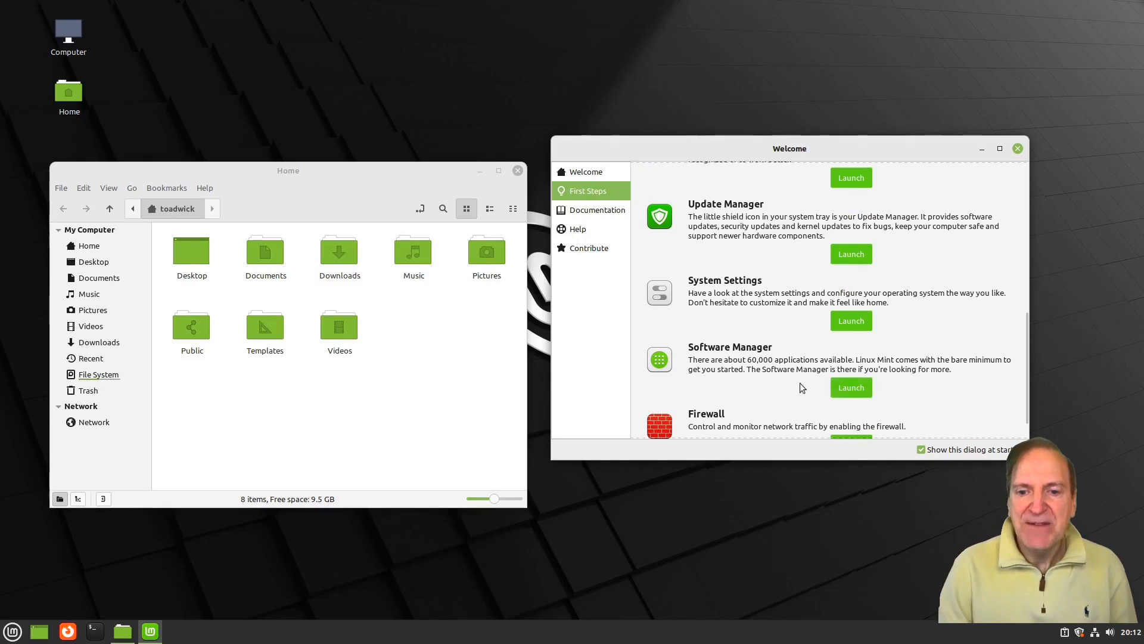
scroll(800, 383, "down", 1)
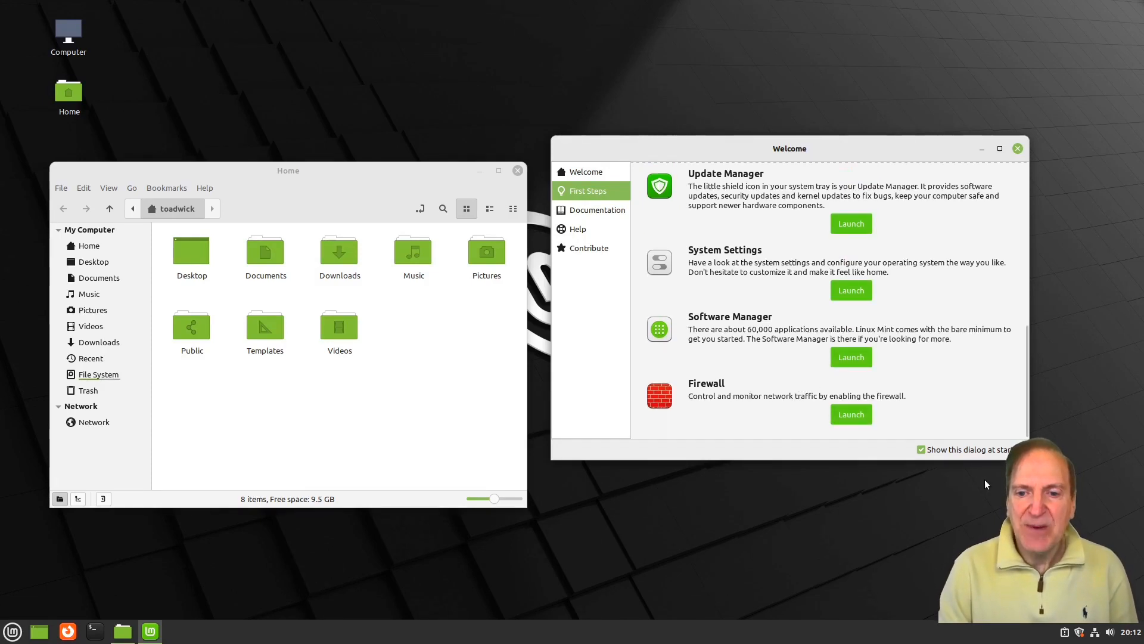
left_click(1018, 149)
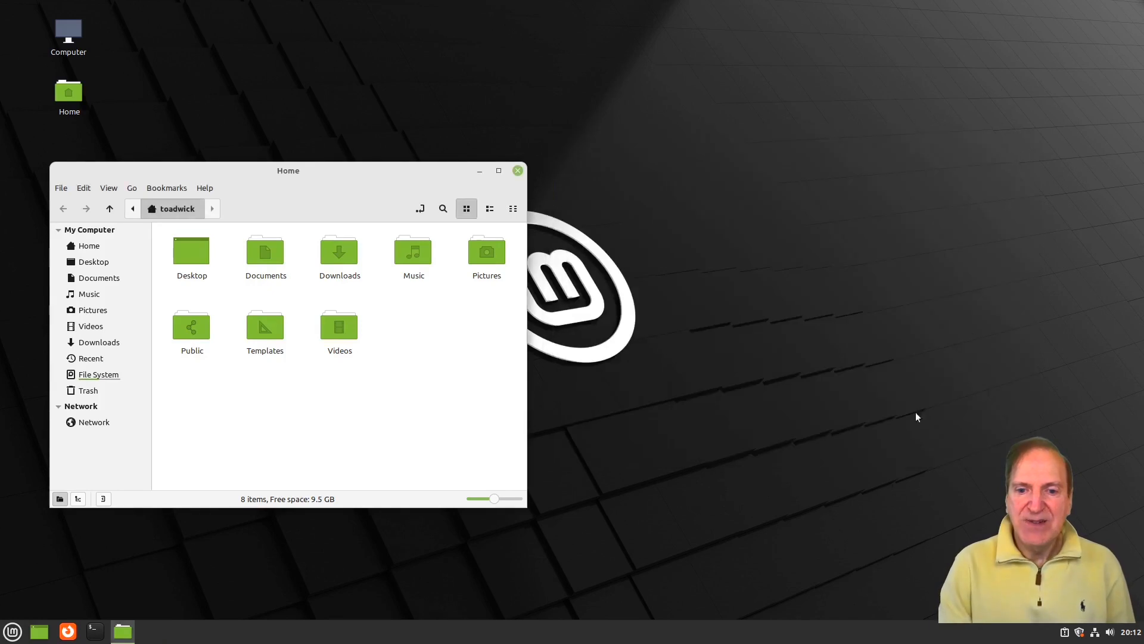
- Install the pending python3.8 update from the Update Manager, authenticating with the account password
left_click(1081, 633)
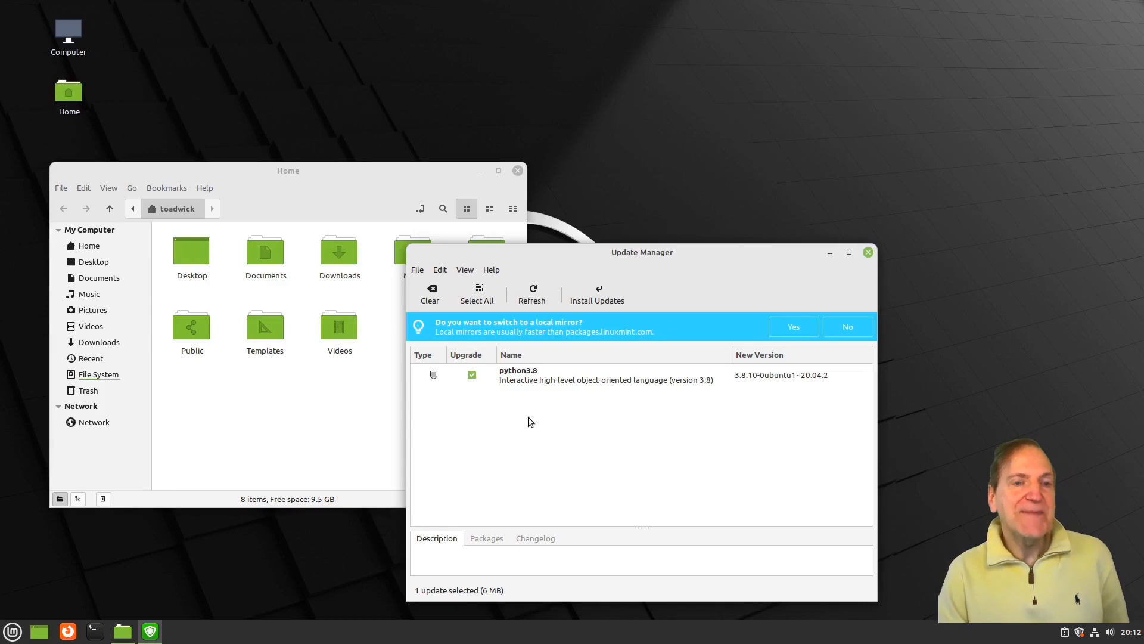
left_click(589, 295)
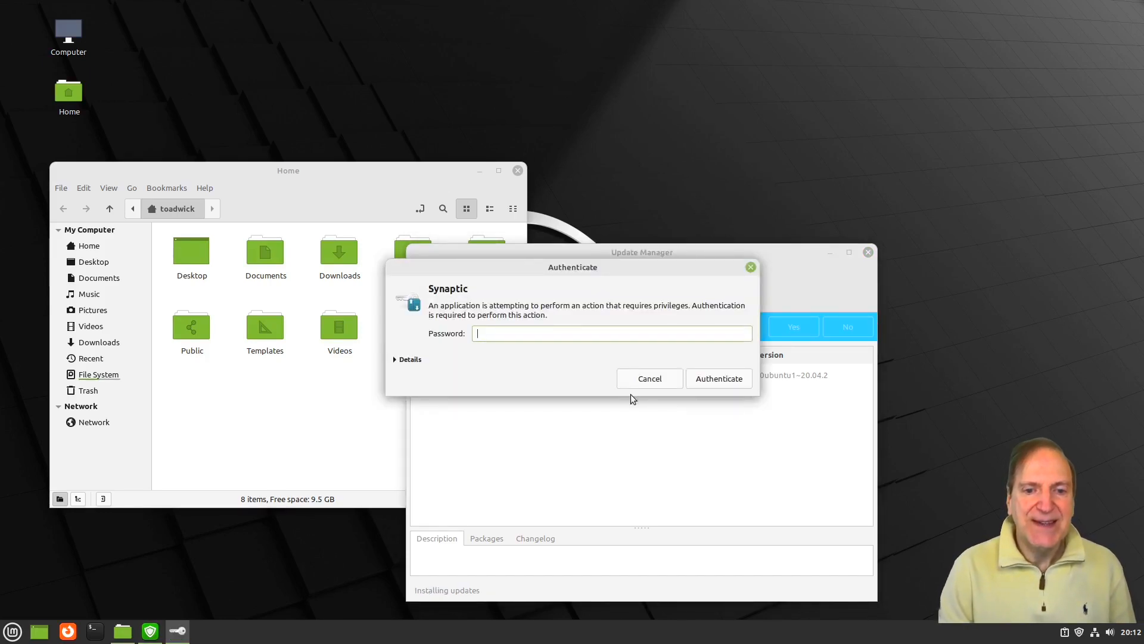
type("•••••")
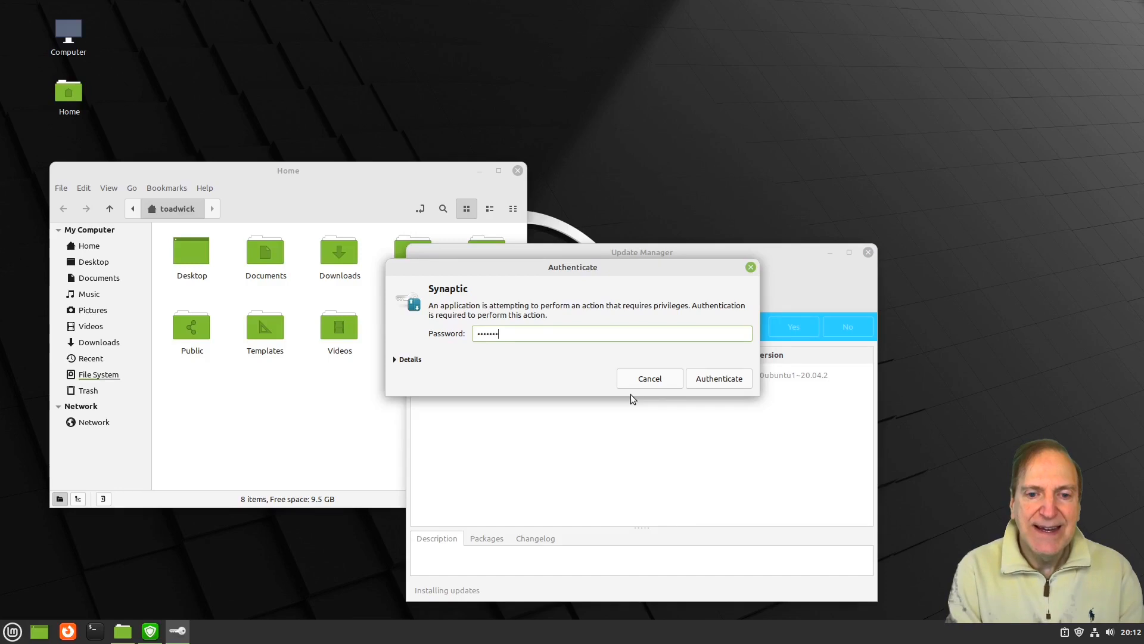
key("Return")
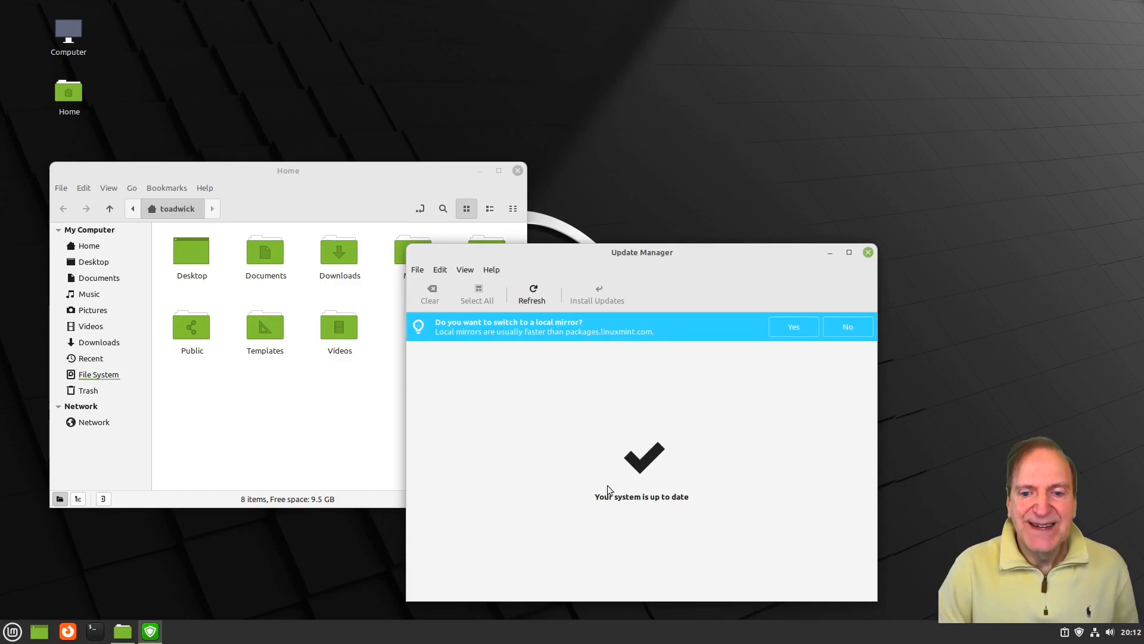
- Accept the offer to switch to a local mirror and authenticate with the account password to open Software Sources
left_click(798, 326)
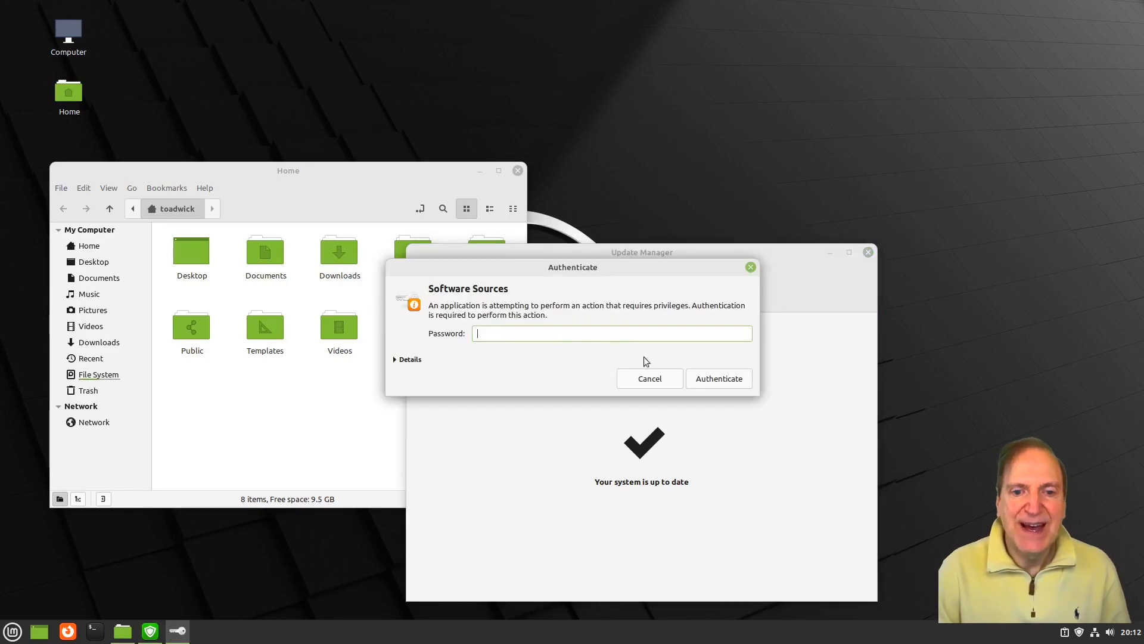
type("•••••••")
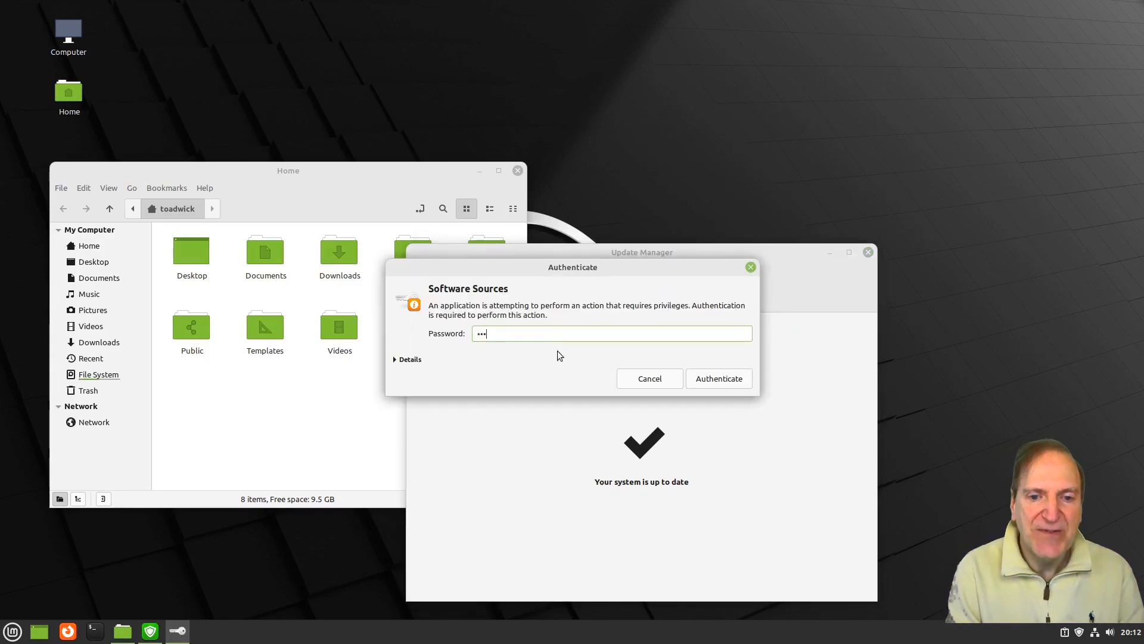
key("Return")
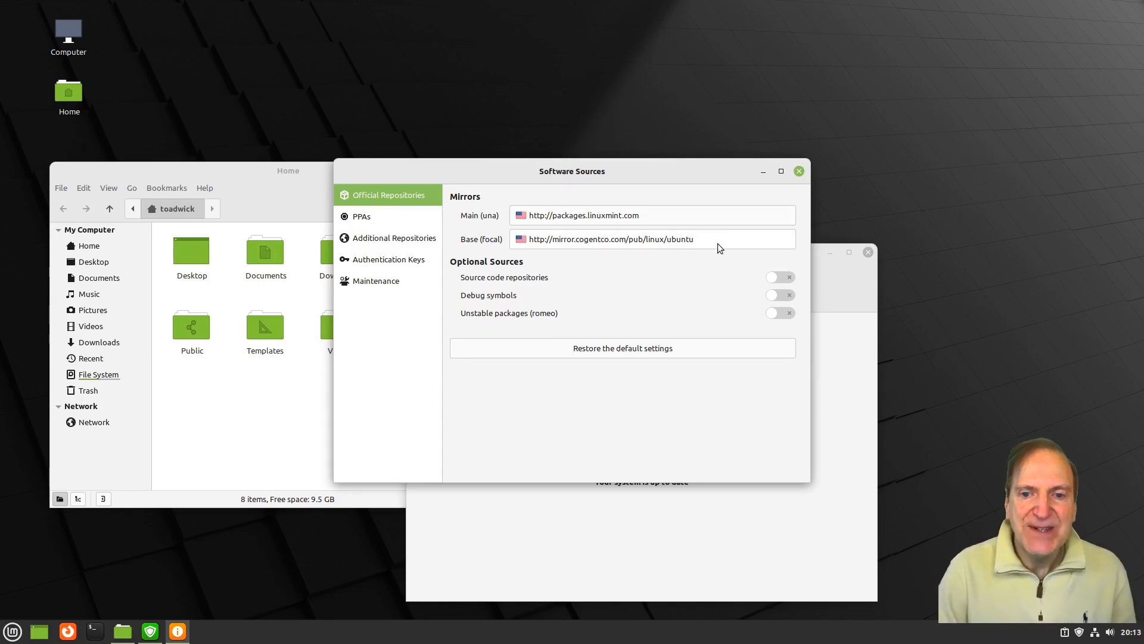
- Compare the speeds of the available Main (una) and Base (focal) mirrors without applying a change
left_click(639, 219)
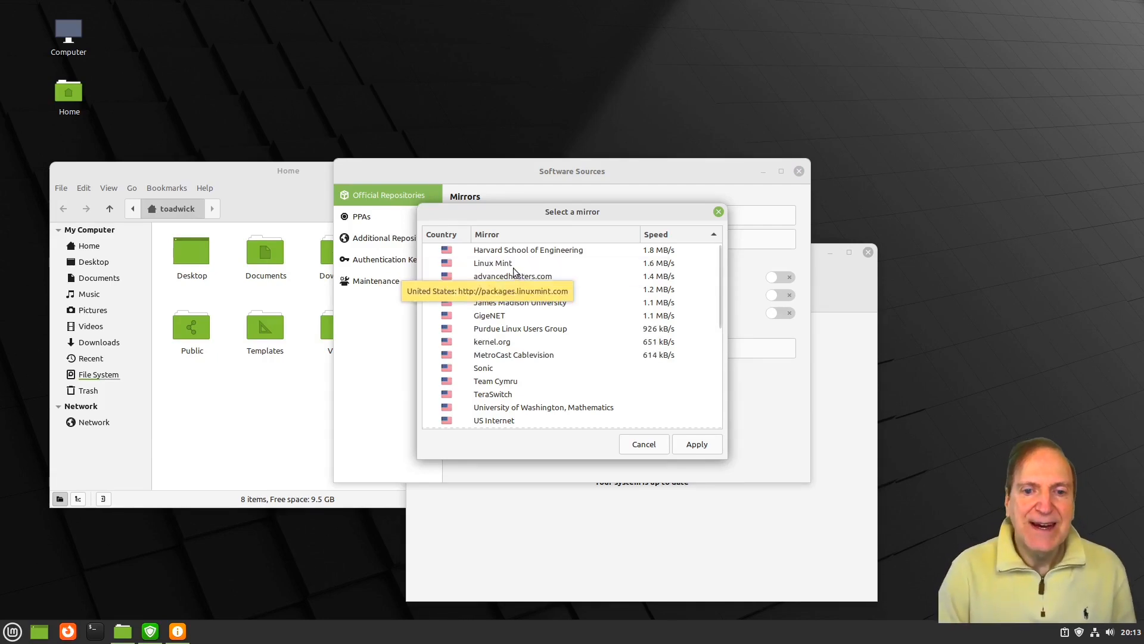
left_click(643, 446)
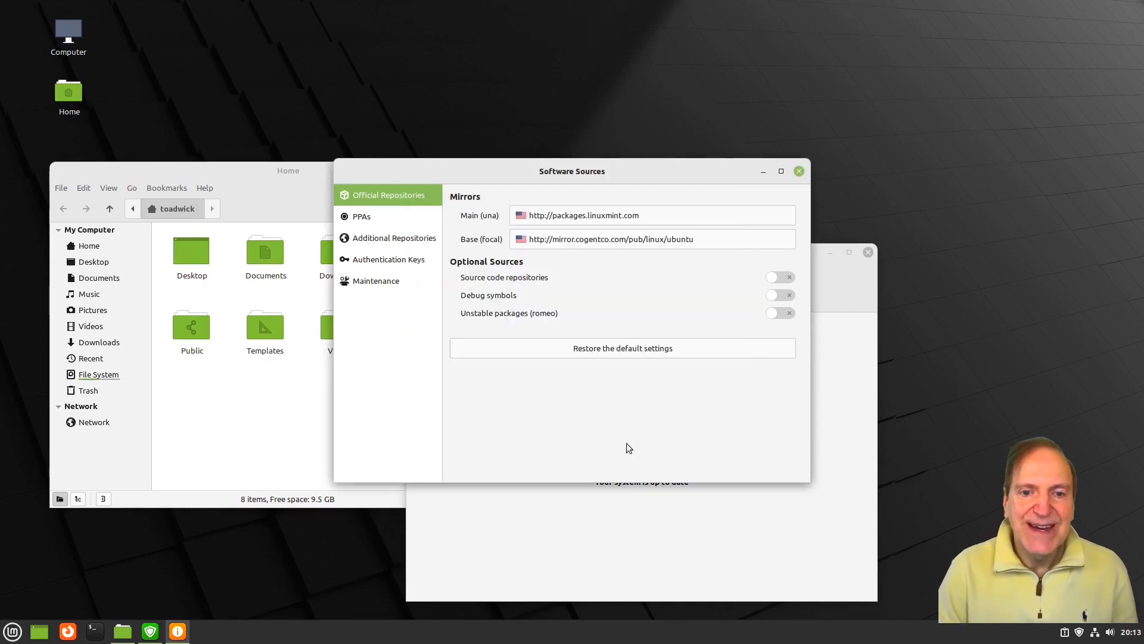
left_click(594, 241)
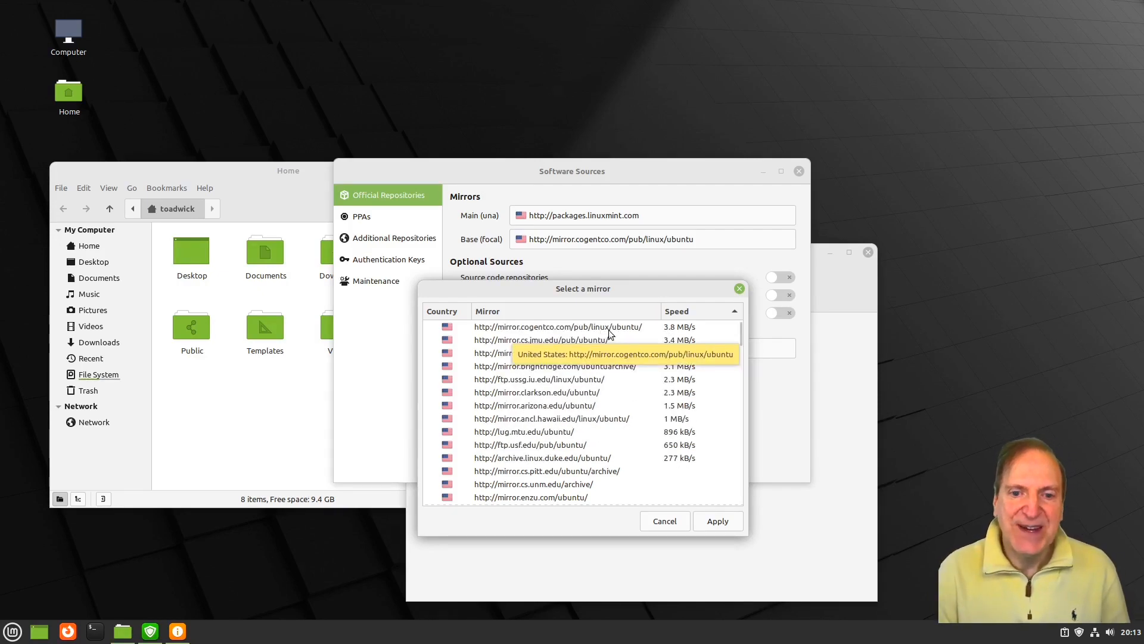
left_click(542, 330)
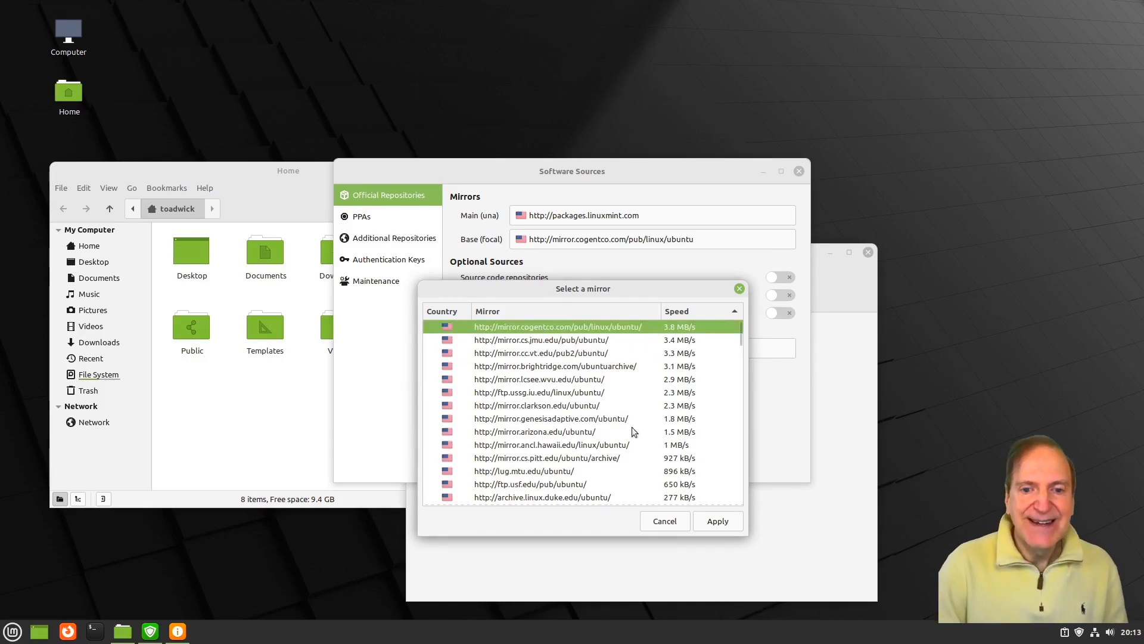
left_click(664, 522)
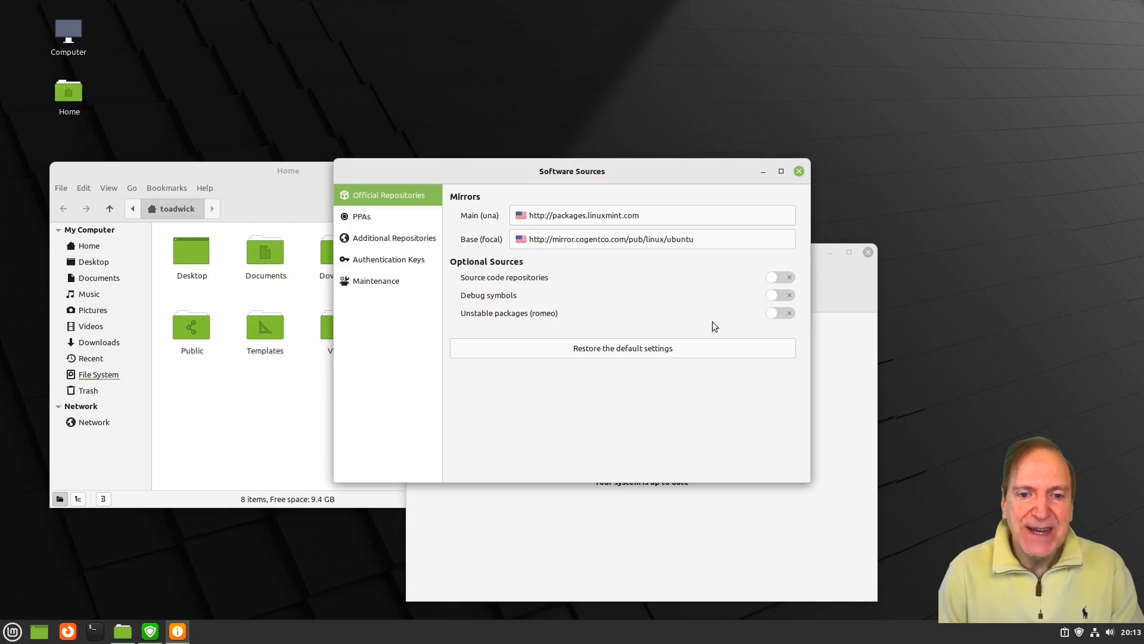
- Enable the Unstable packages (romeo) source, confirm the choice and update the APT cache
left_click(784, 315)
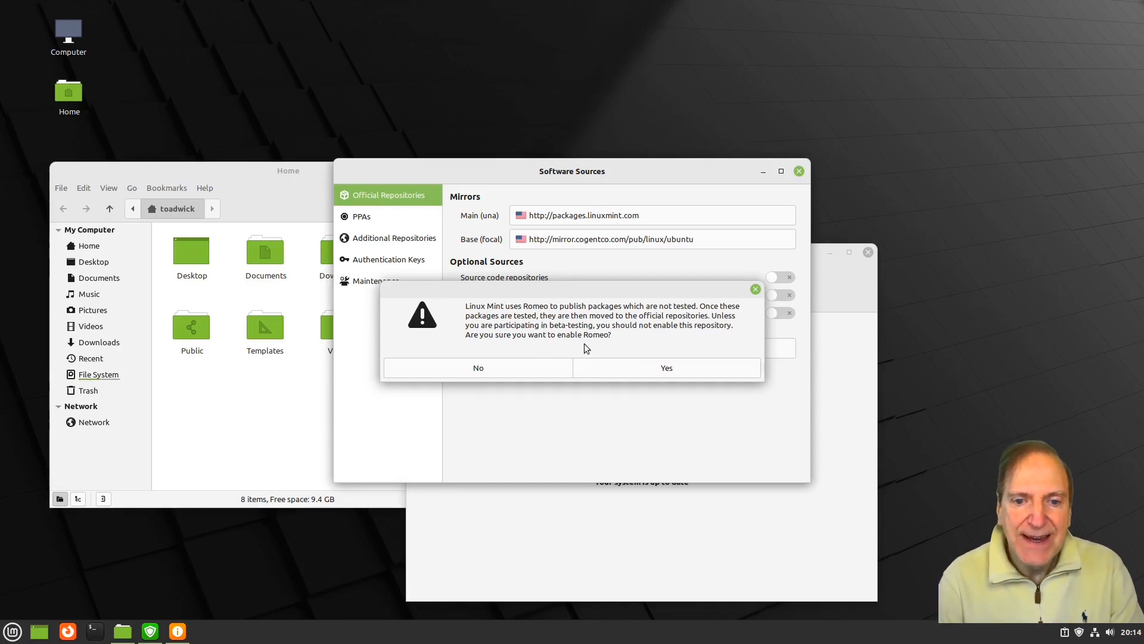
left_click(675, 370)
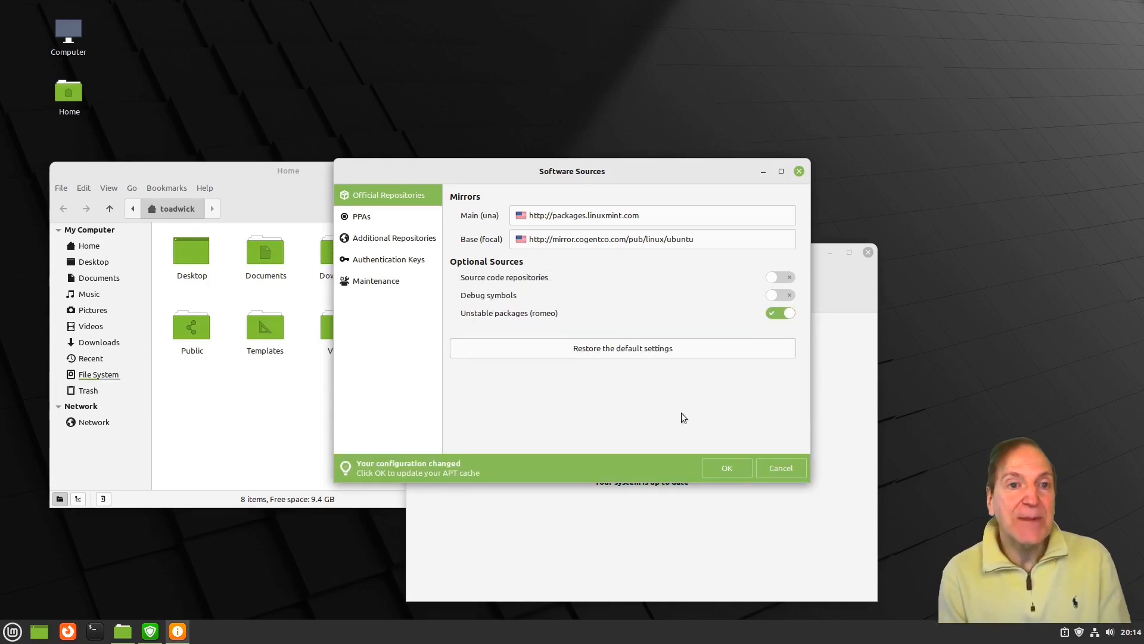
left_click(720, 474)
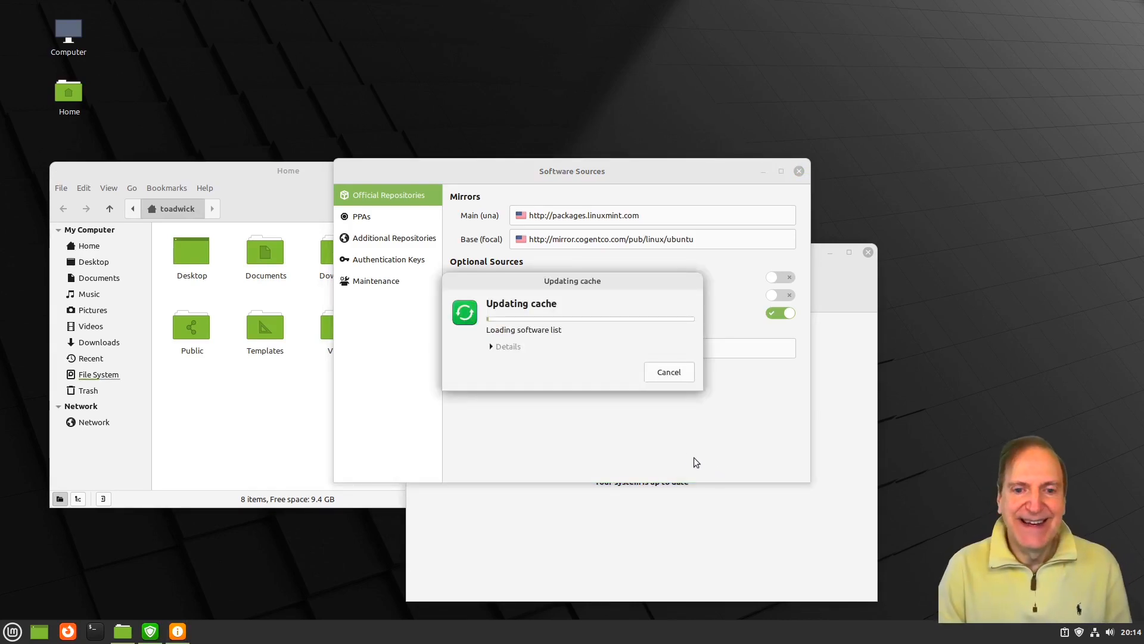
- Check the installed Flatpak version with flatpak --version in a terminal and close the terminal
left_click(94, 632)
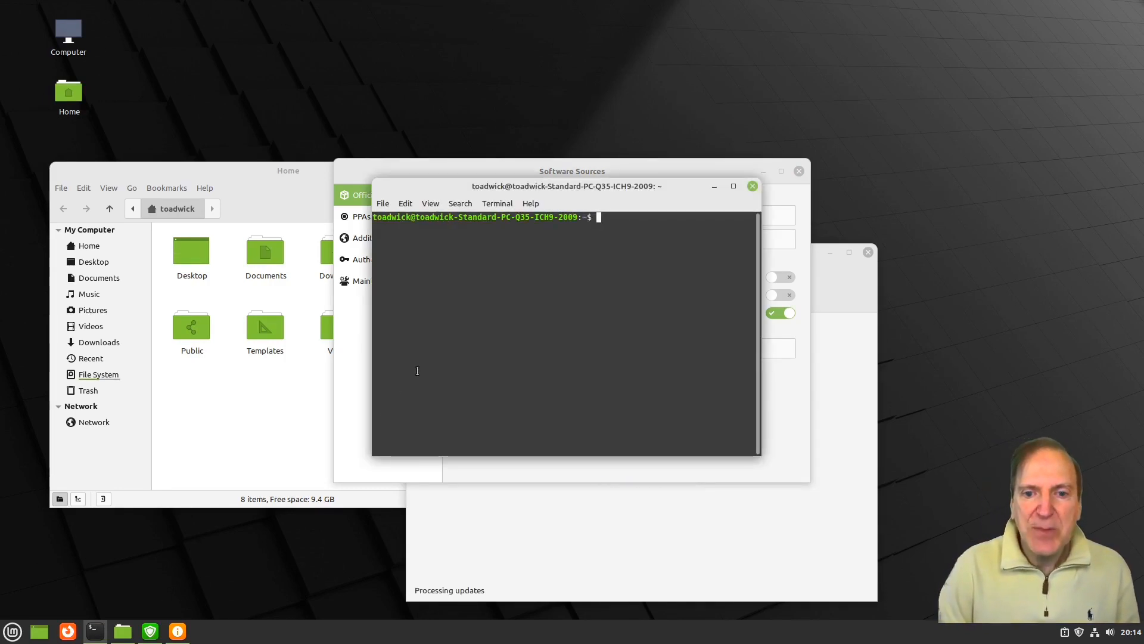
type("flatpak --version")
key("Return")
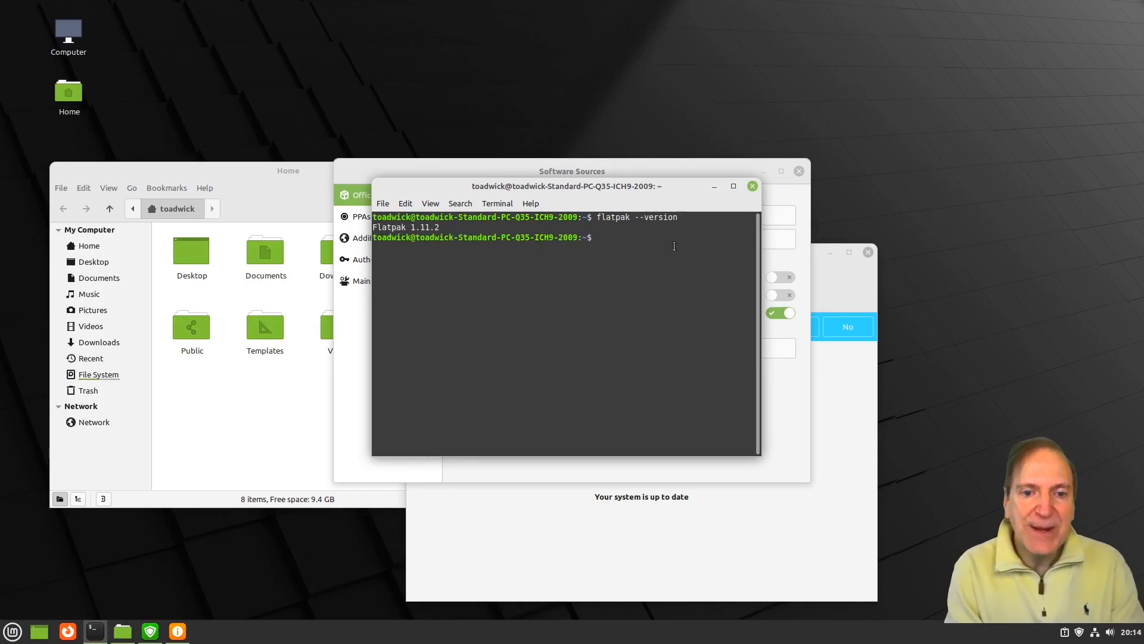
left_click(754, 187)
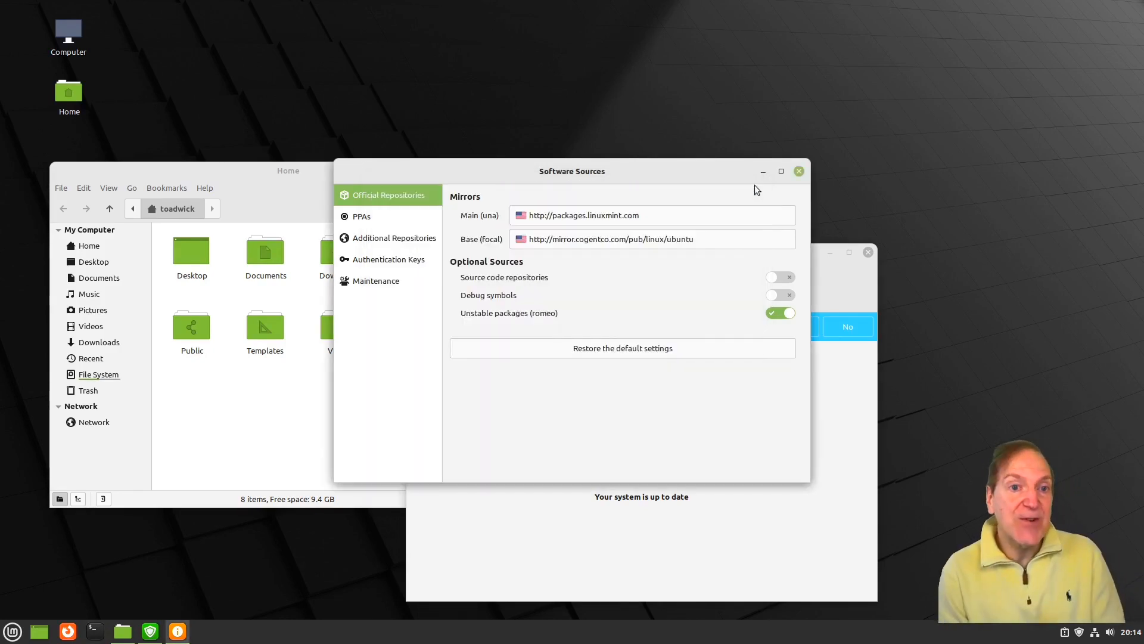
- Close the Software Sources, Update Manager and Home windows to clear the desktop
left_click(799, 172)
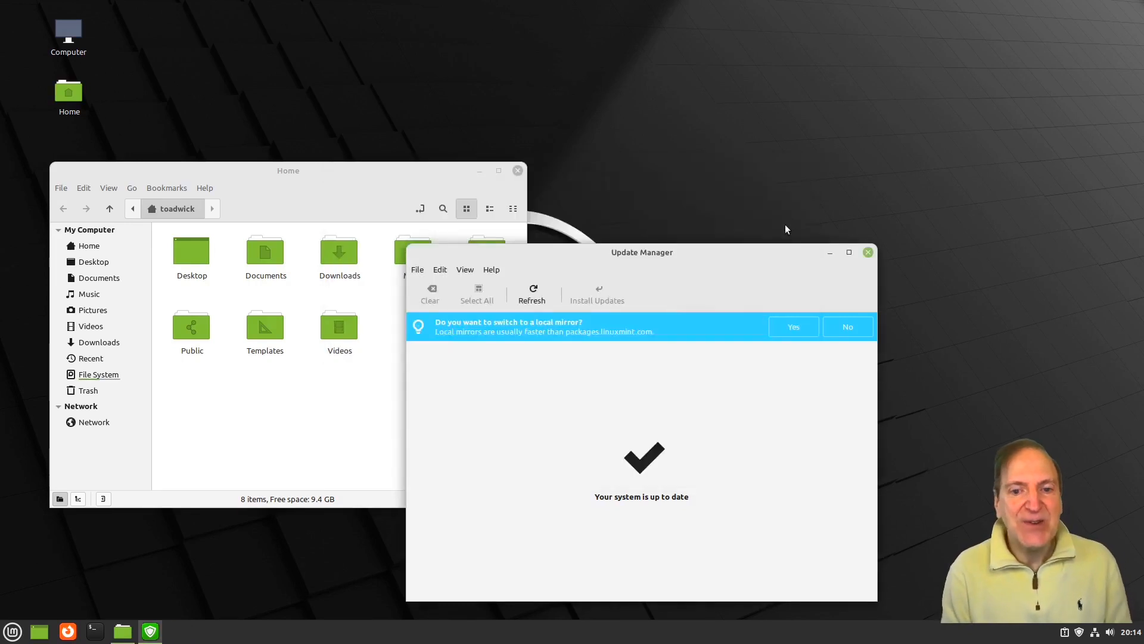
left_click(872, 254)
left_click_drag(397, 173, 518, 170)
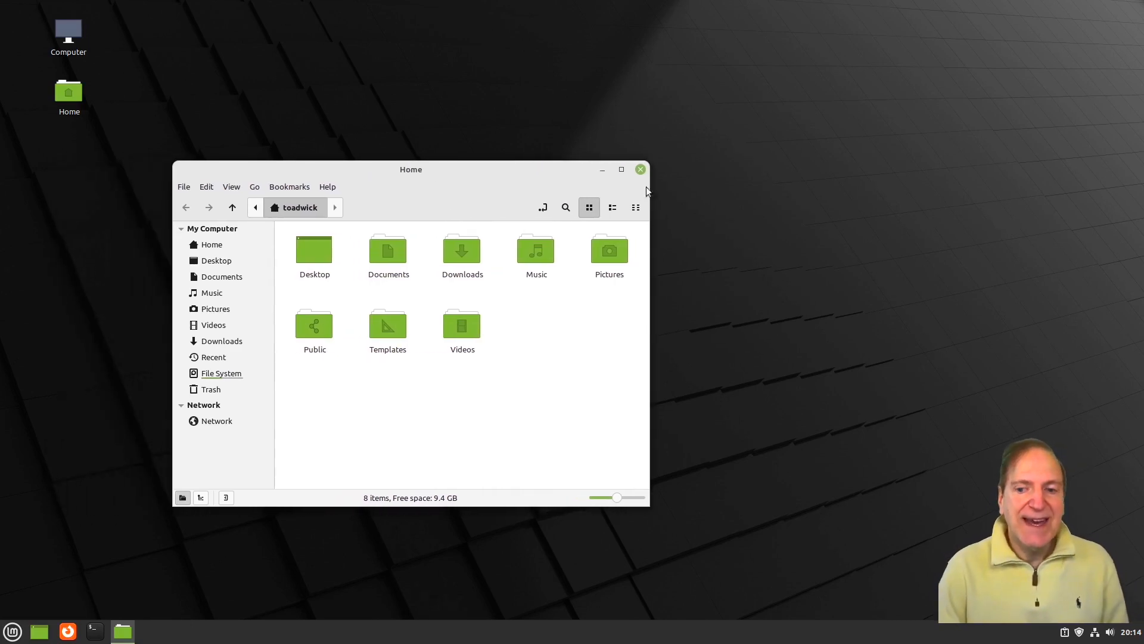
left_click(641, 170)
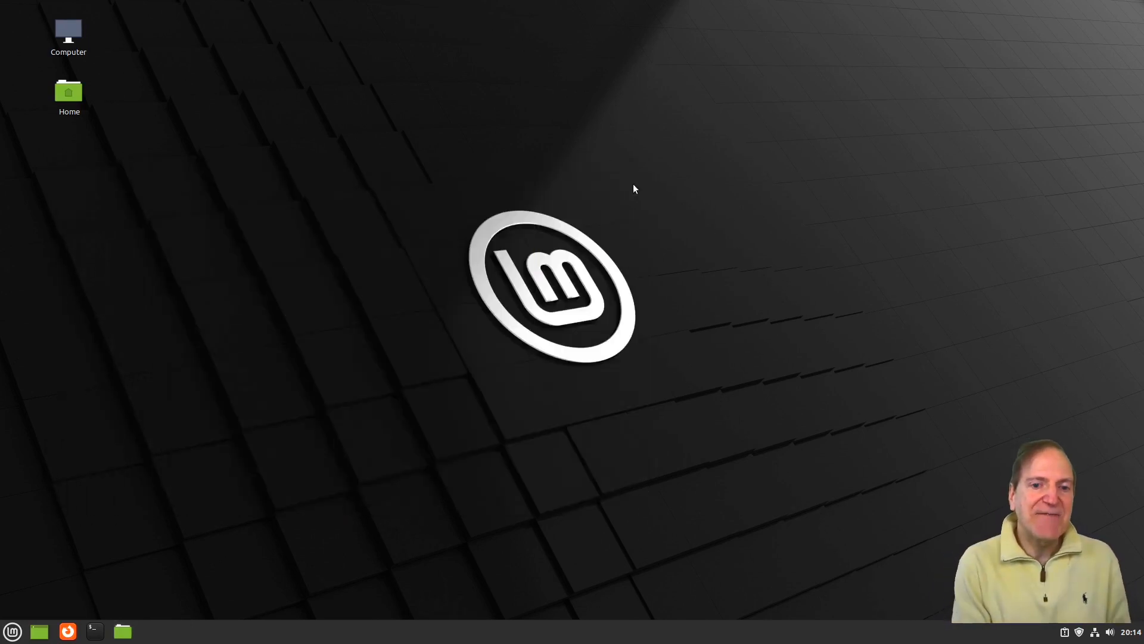
- Open a new terminal and check the kernel release with uname -r
left_click(94, 631)
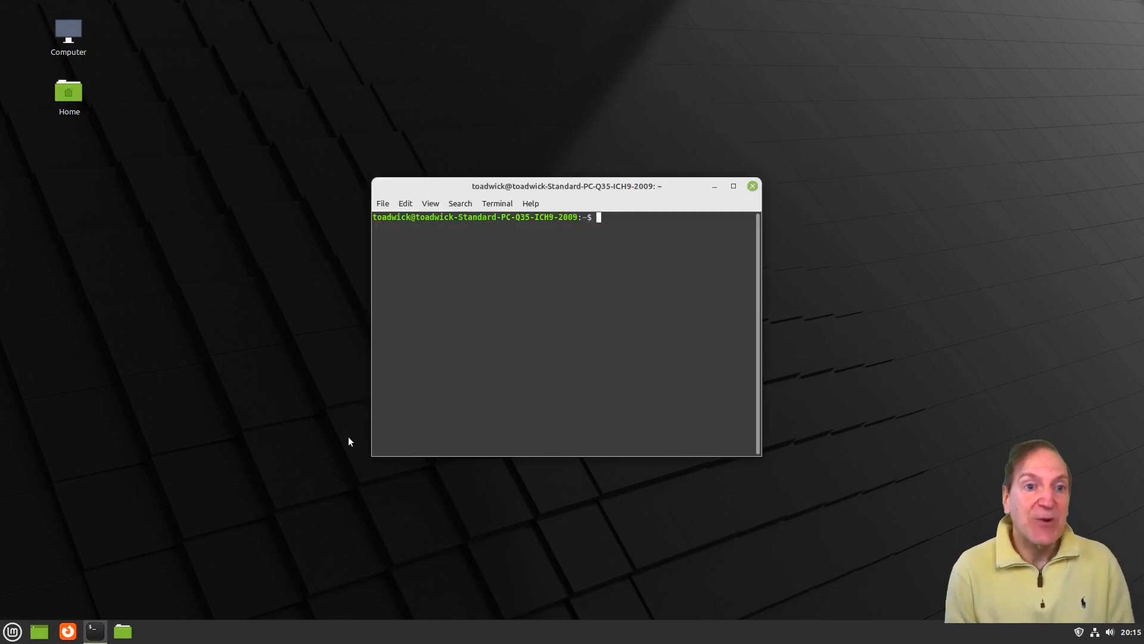
type("unamd")
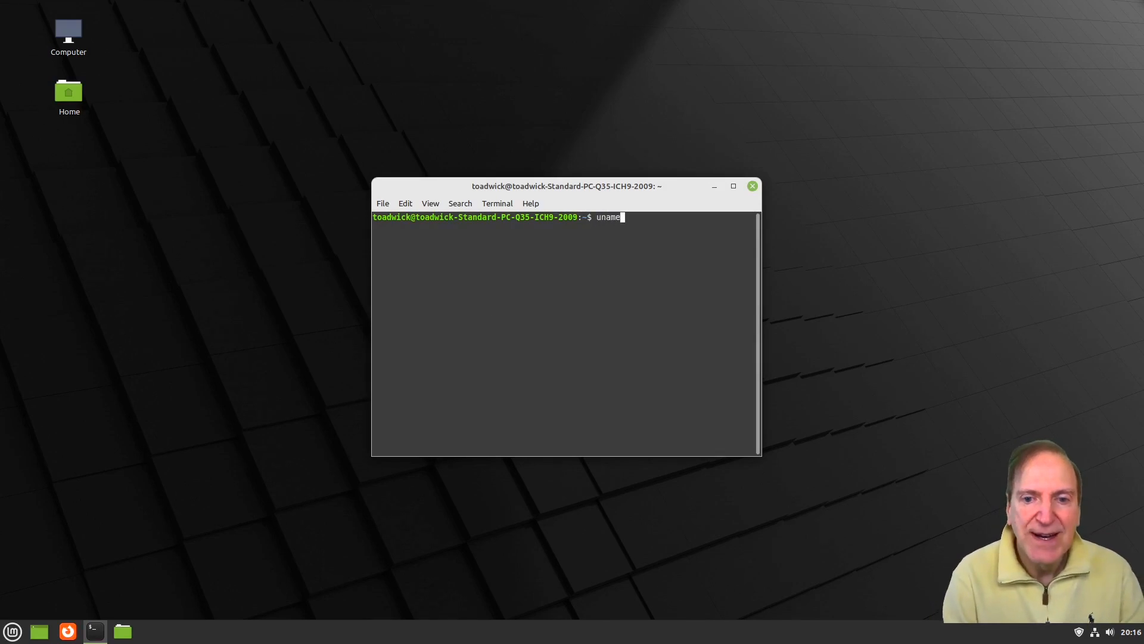
type(" -r")
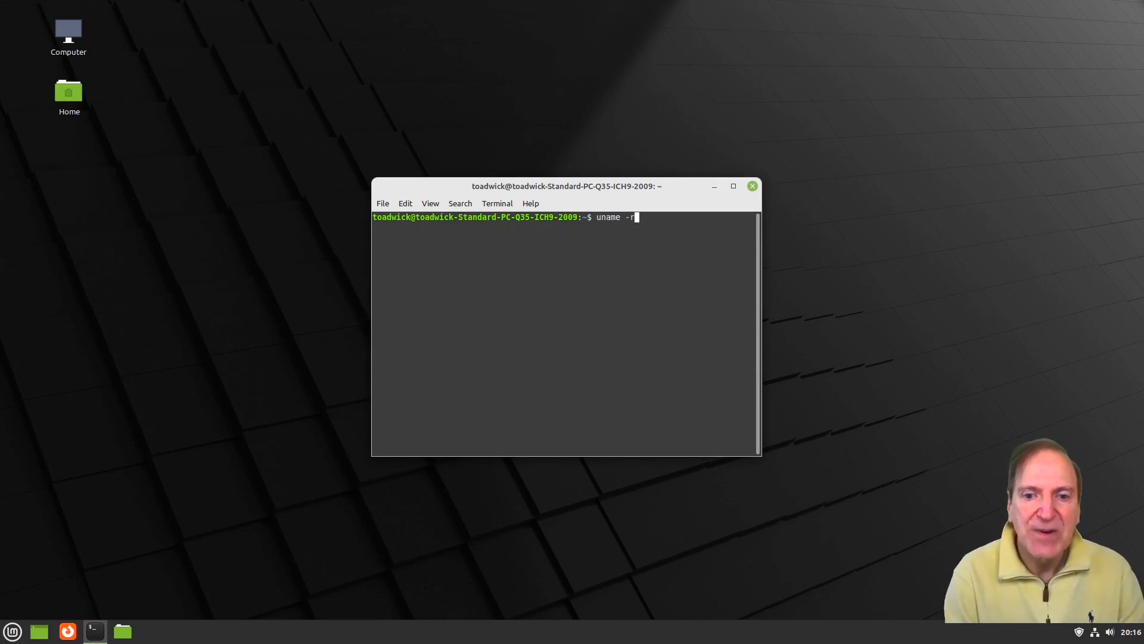
key("Return")
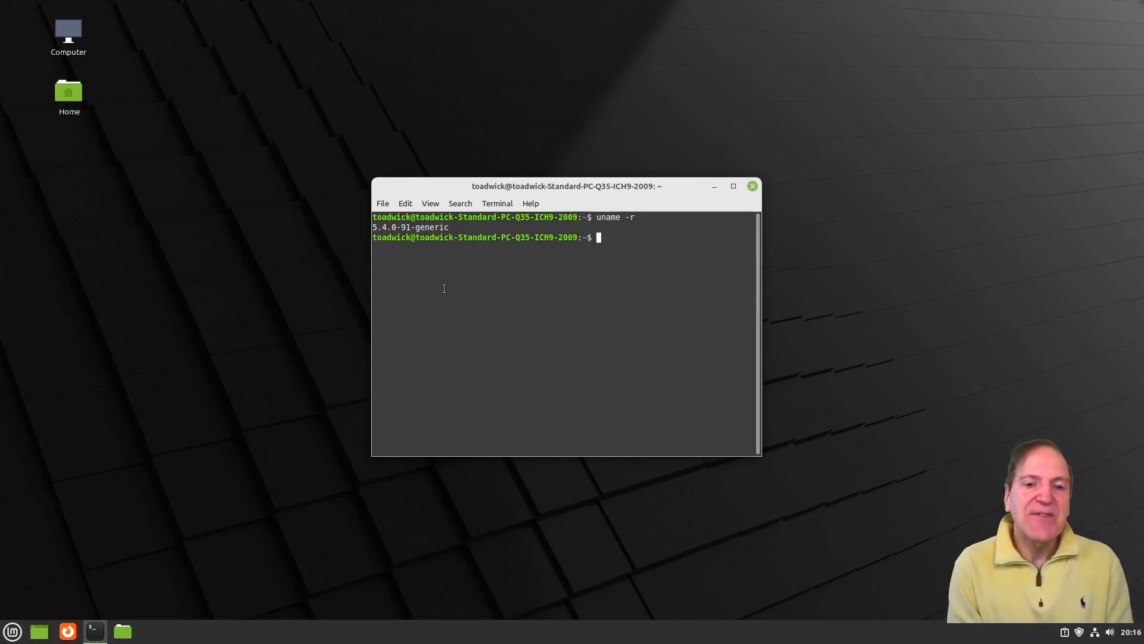
- Run flatpak --version in the same terminal, below the kernel release query
type("flatpak")
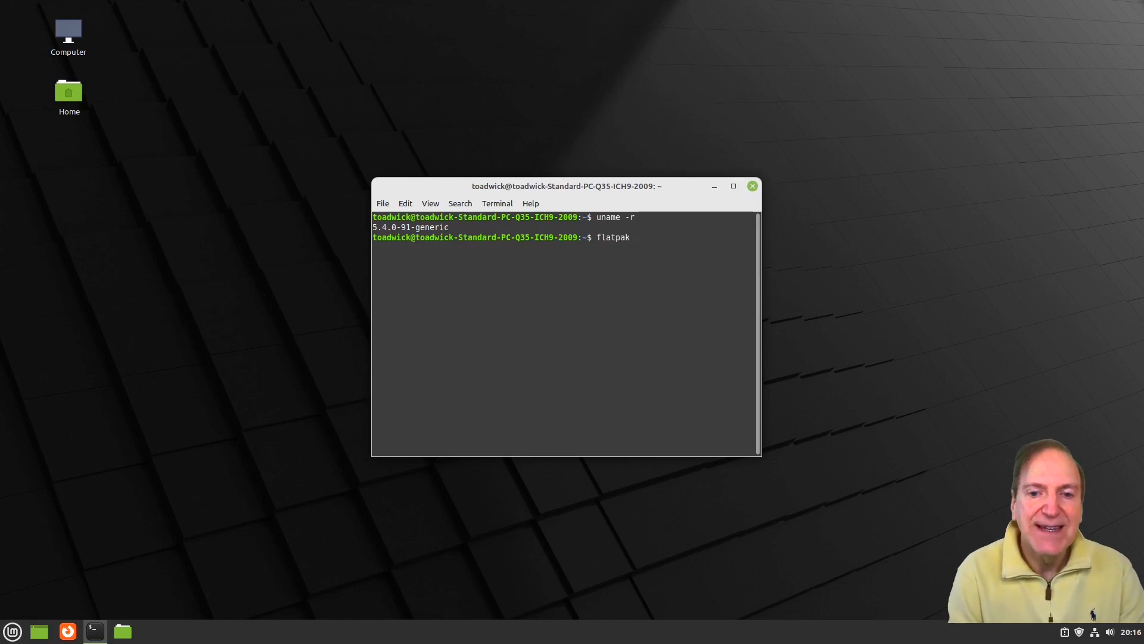
type(" --version")
key("Return")
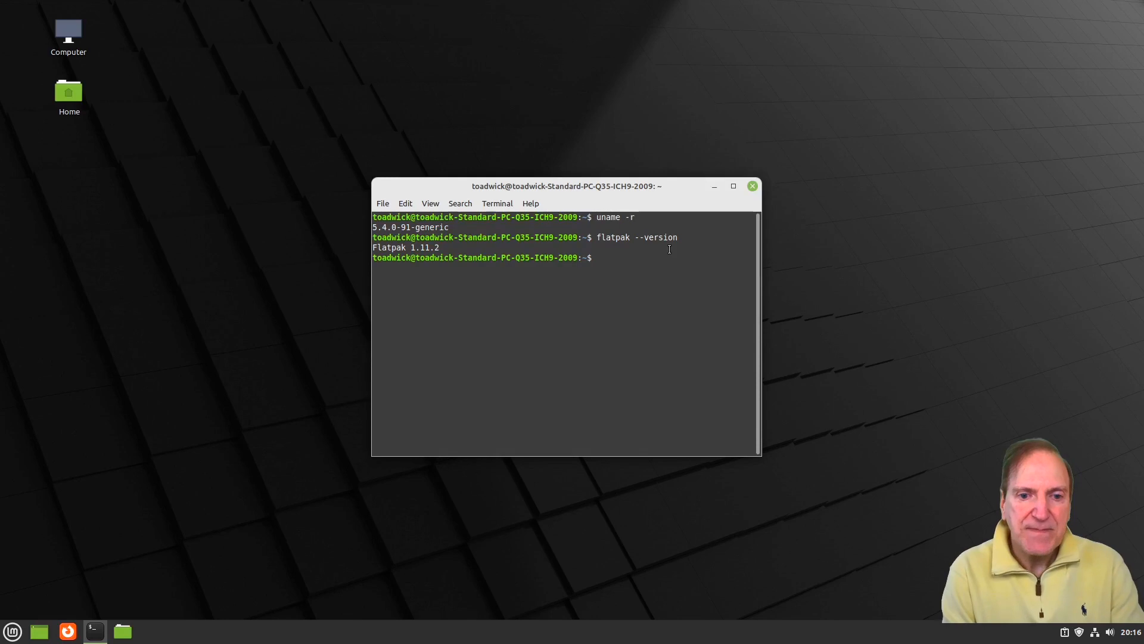
- Install the htop package with sudo apt install htop in the terminal, authenticating with the account password
type("sudo apt")
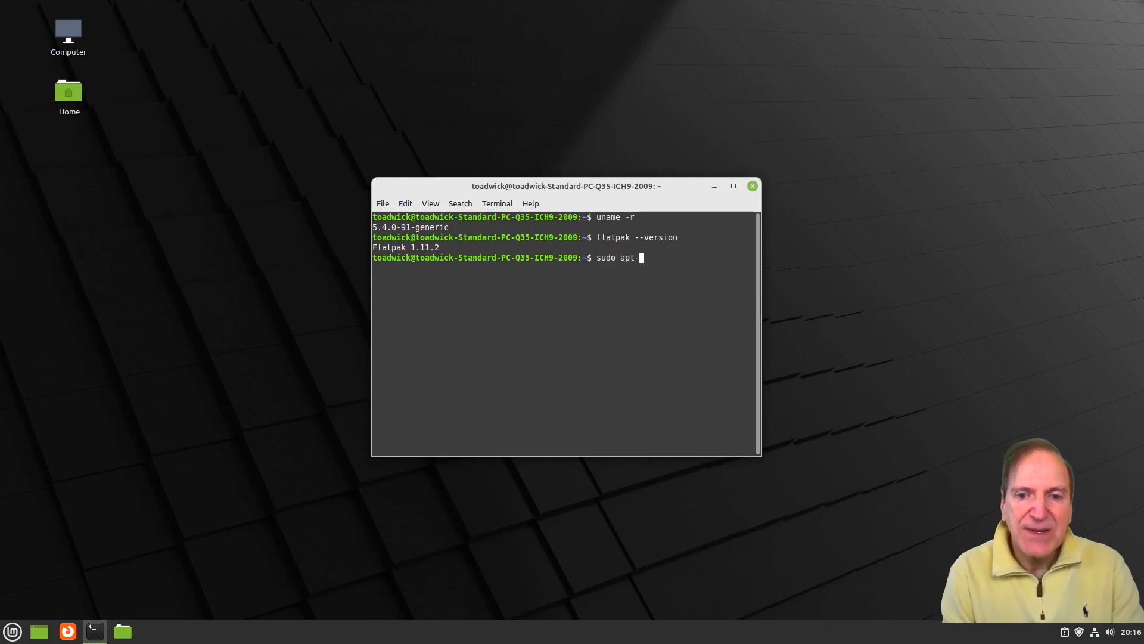
type(" install ")
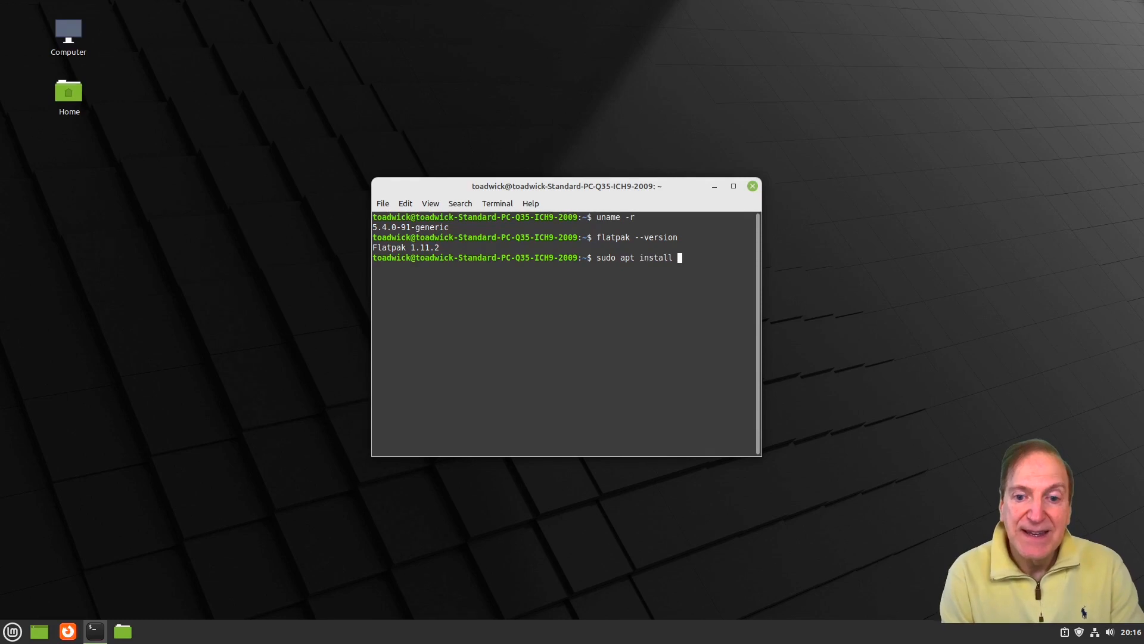
type("htop")
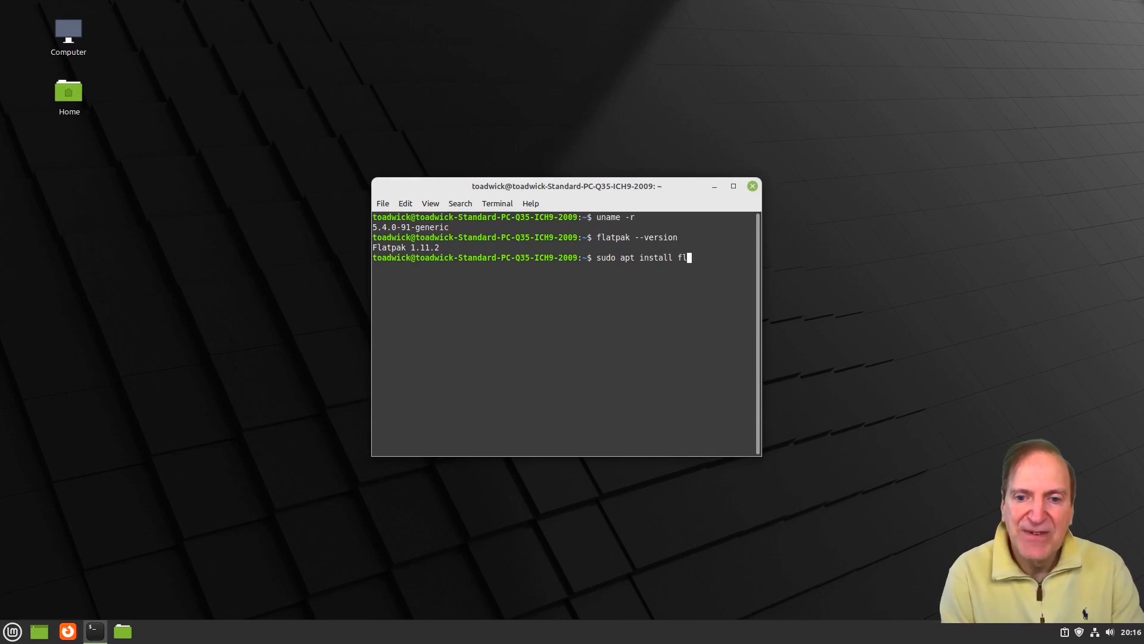
key("Return")
type("******")
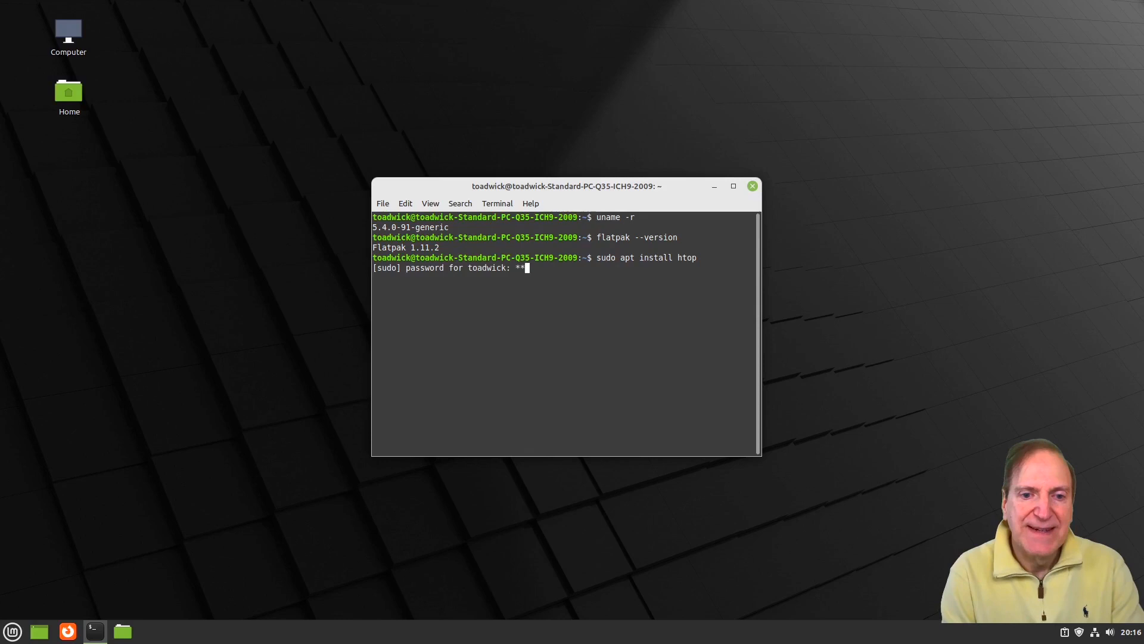
key("Return")
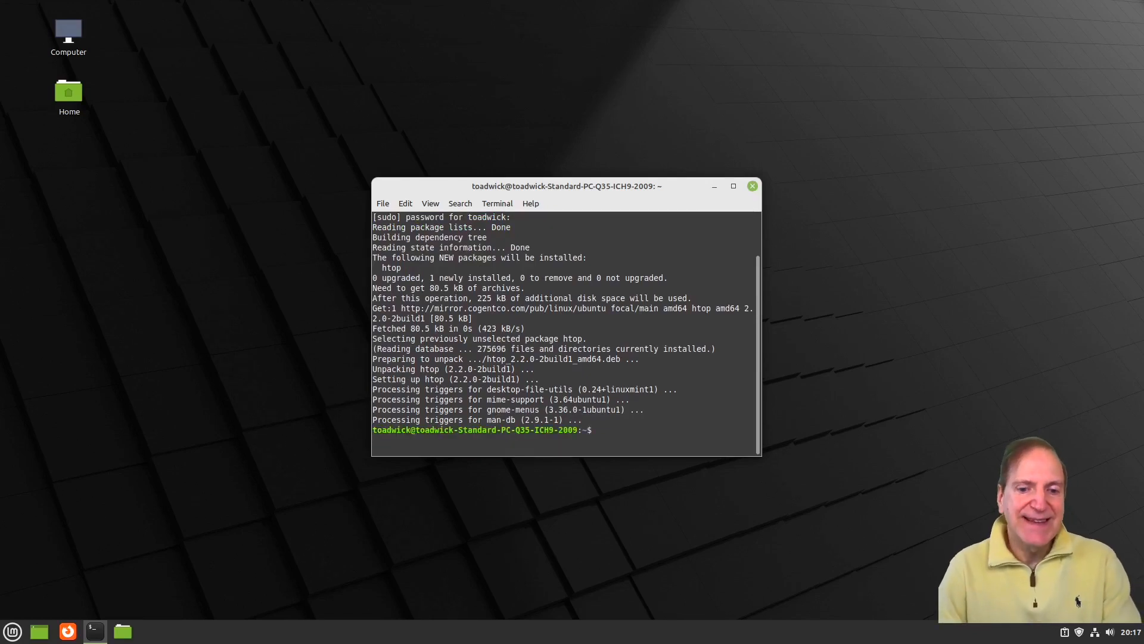
- Run htop, enlarge the terminal window to examine the process list and memory use, and quit htop
type("htop")
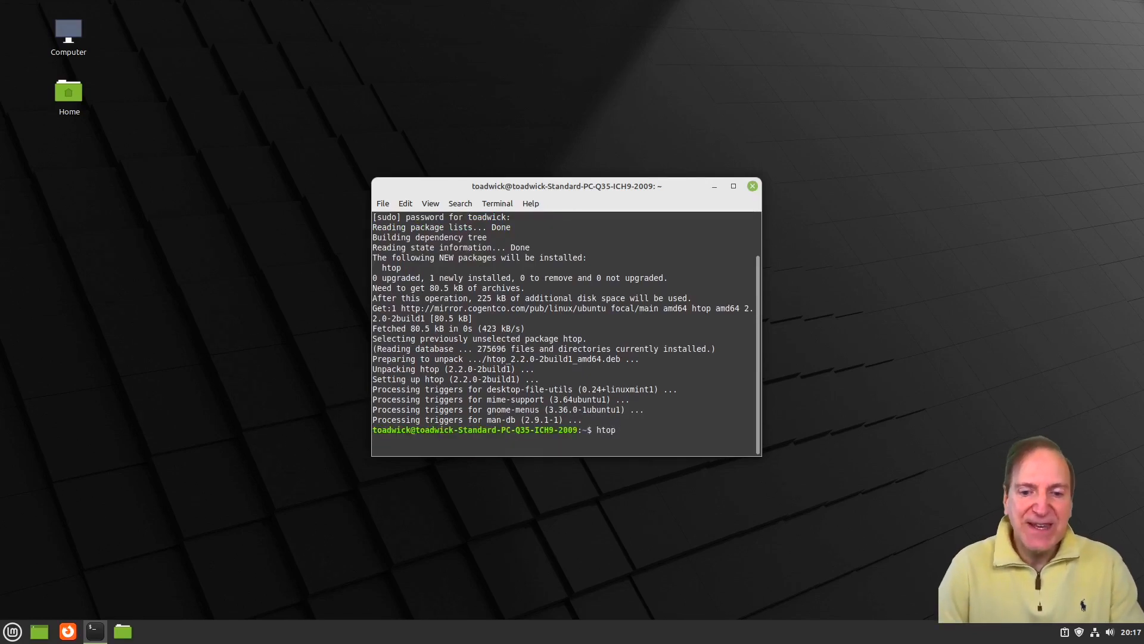
key("Return")
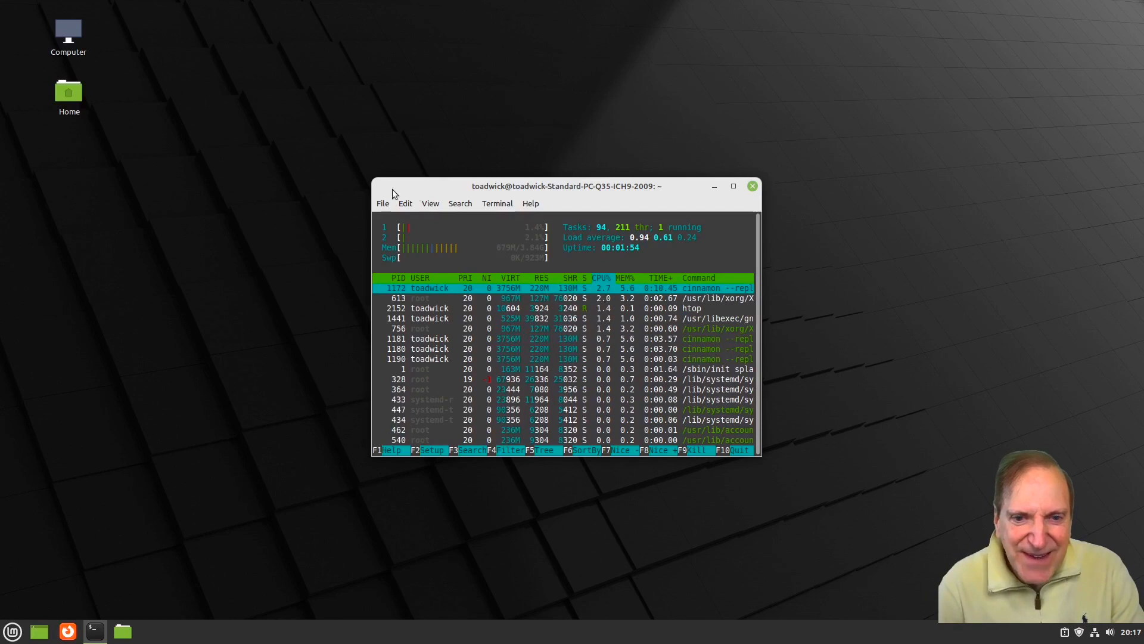
left_click_drag(377, 180, 285, 89)
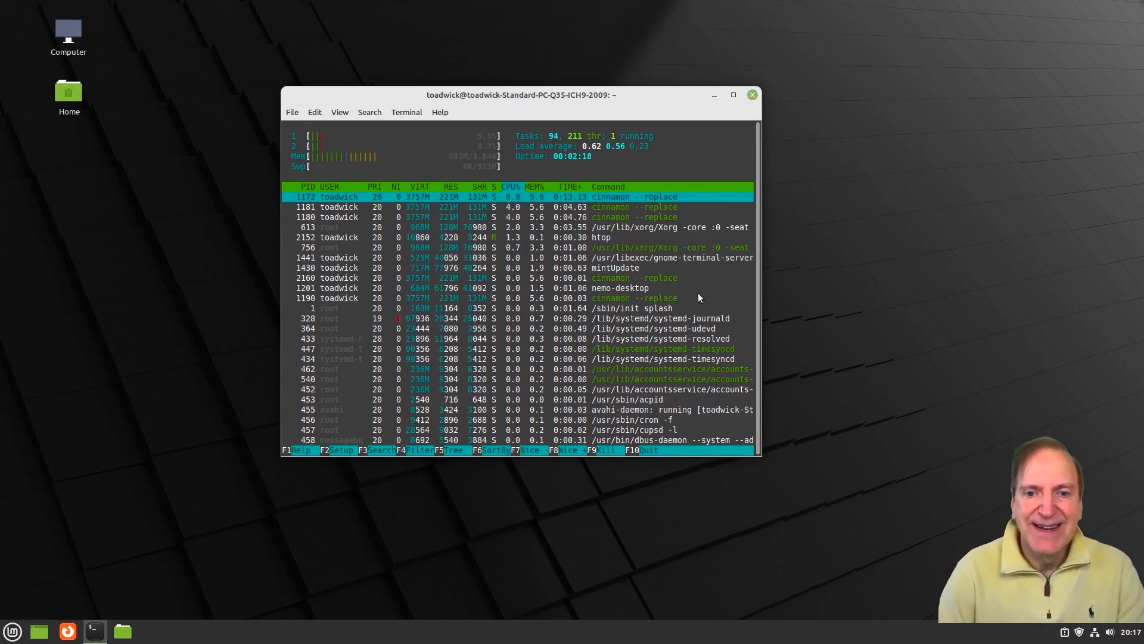
key("F10")
key("Escape")
key("q")
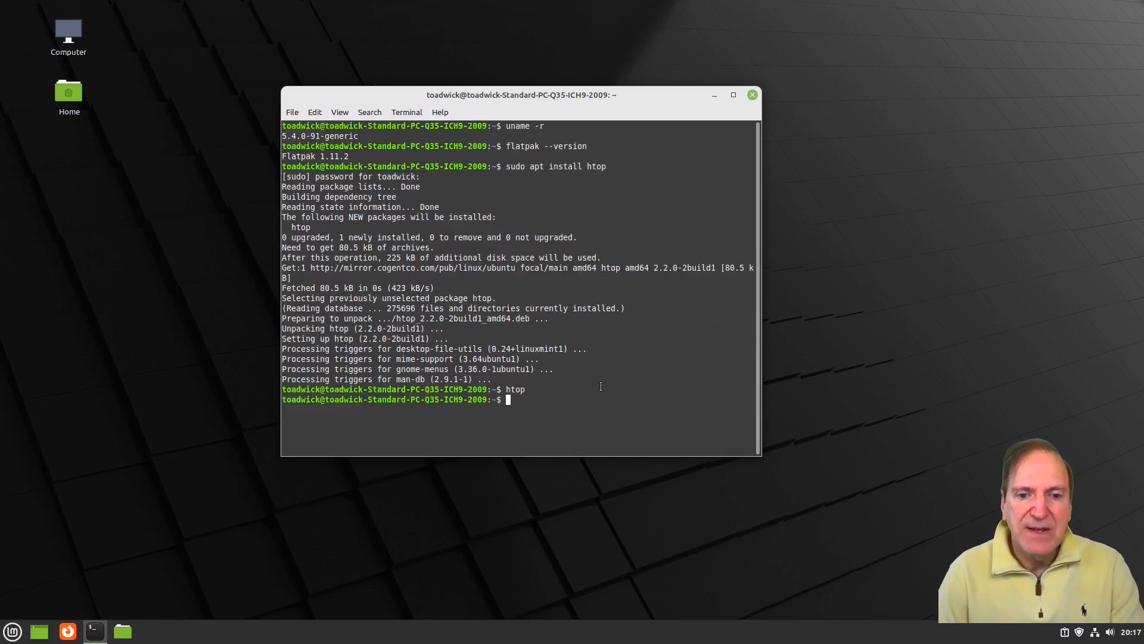
- Show the bare desktop and bring the terminal window back
left_click(39, 633)
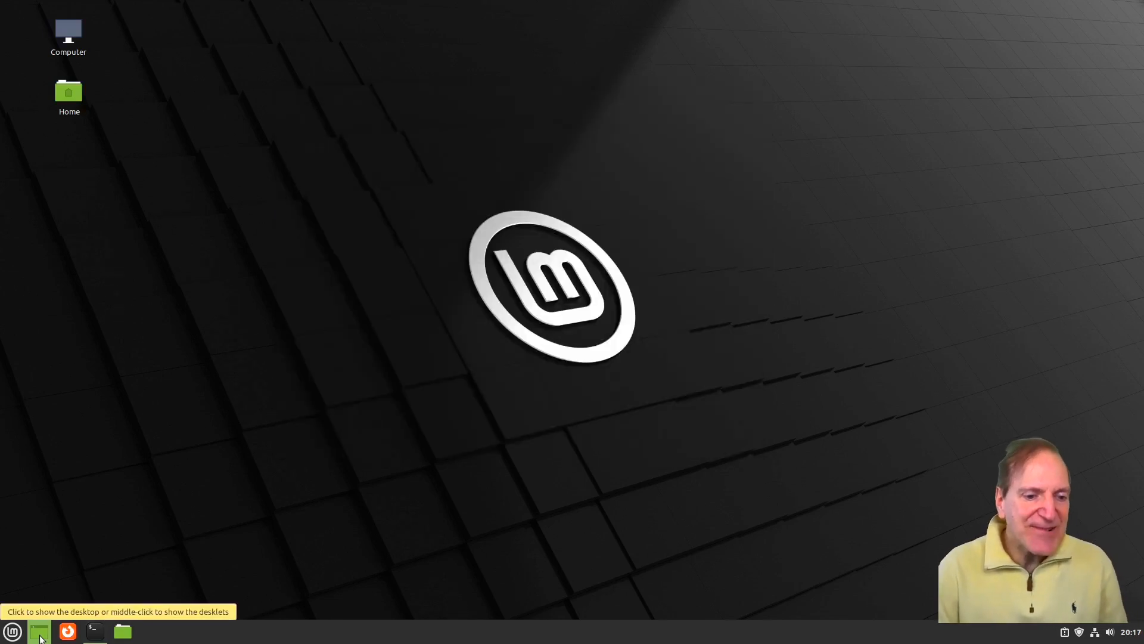
left_click(40, 633)
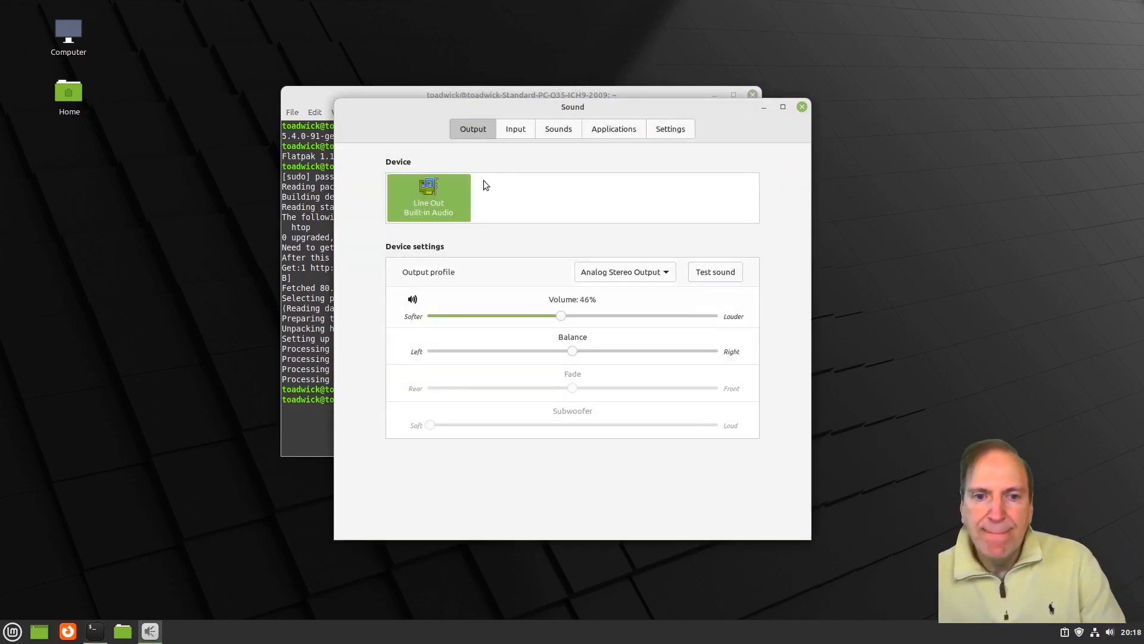
- Turn off the Starting Cinnamon event sound in the Sound settings
left_click(518, 132)
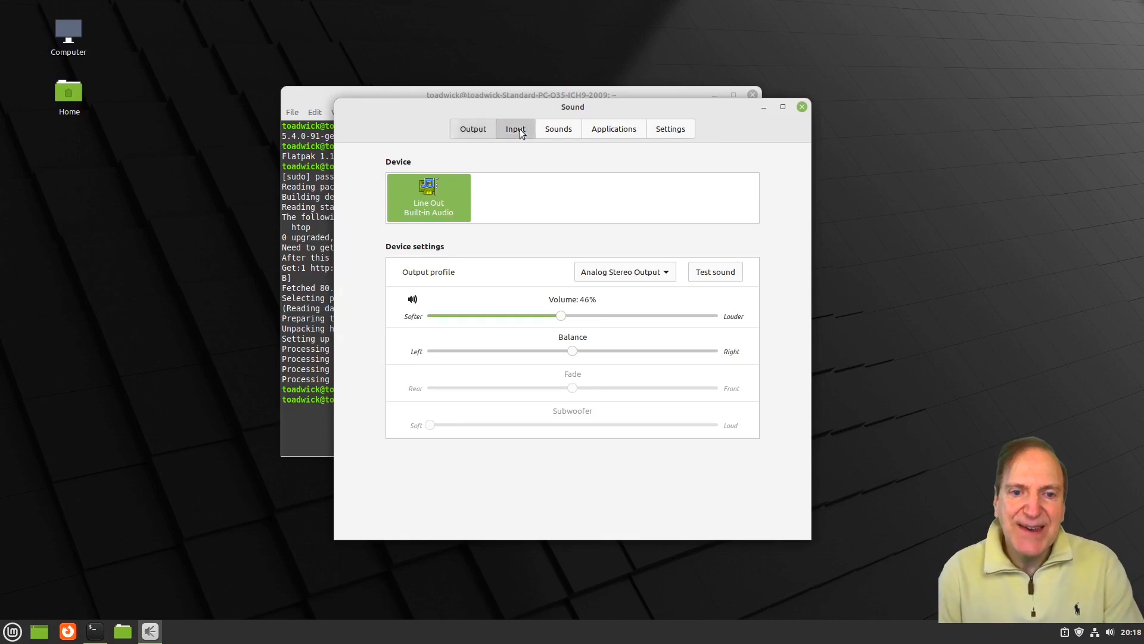
left_click(556, 132)
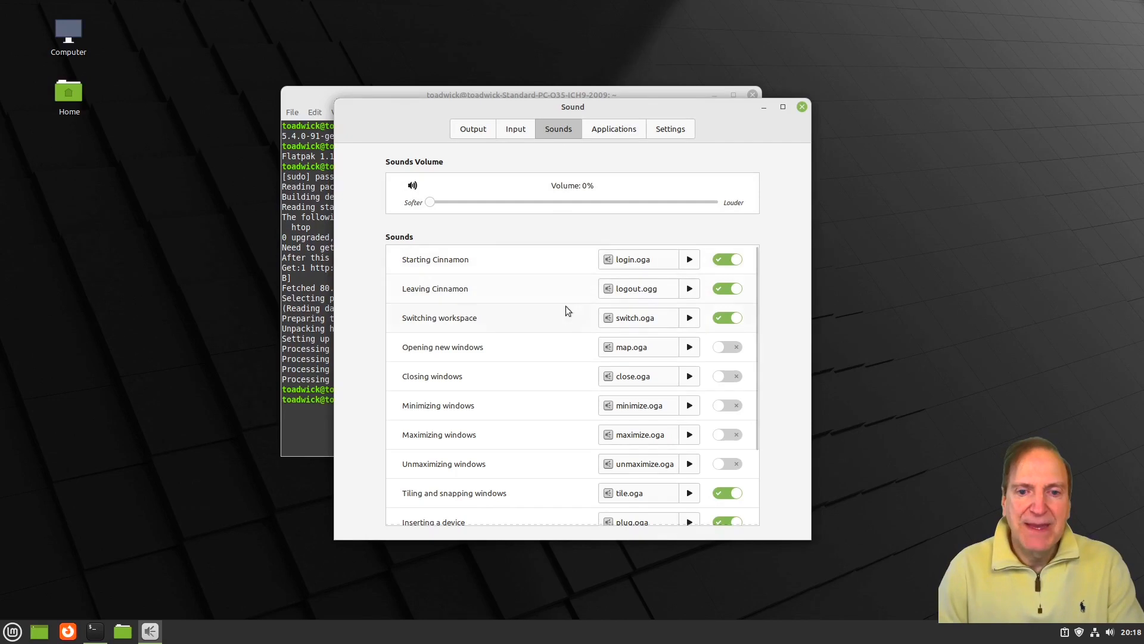
left_click(725, 261)
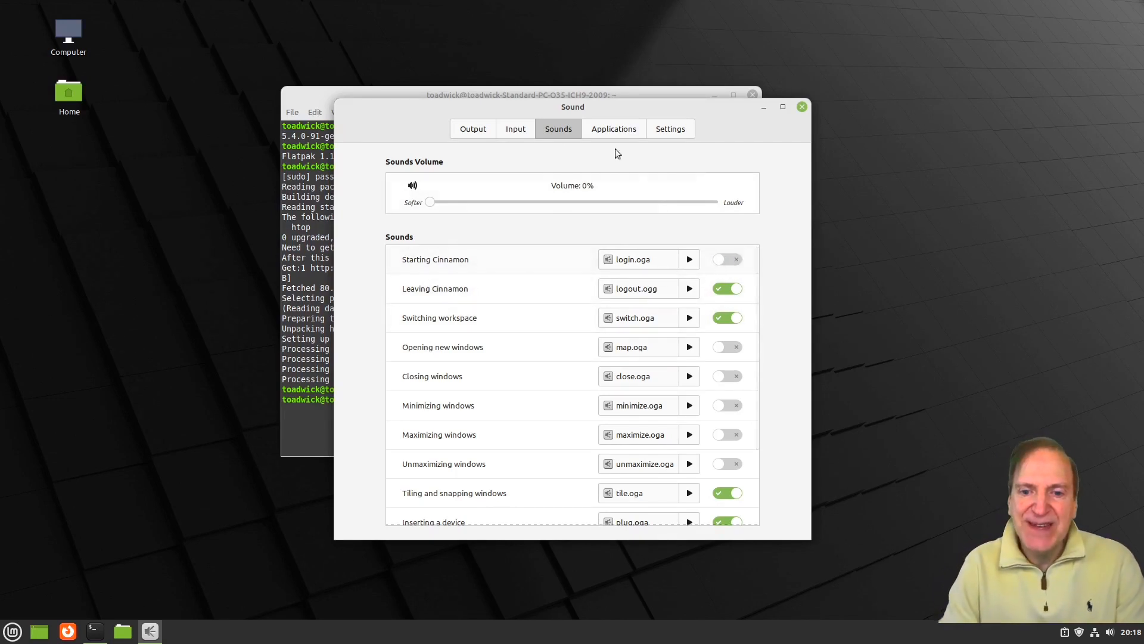
- Review the Applications, Settings and Output pages of the Sound settings and close the window
left_click(615, 129)
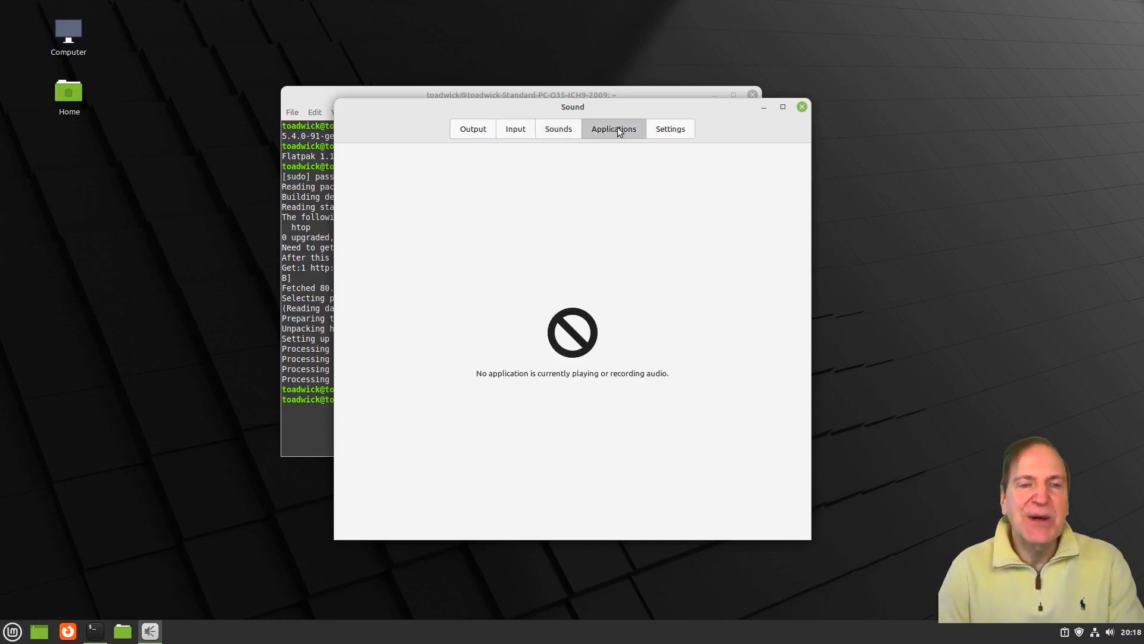
left_click(649, 129)
left_click(473, 130)
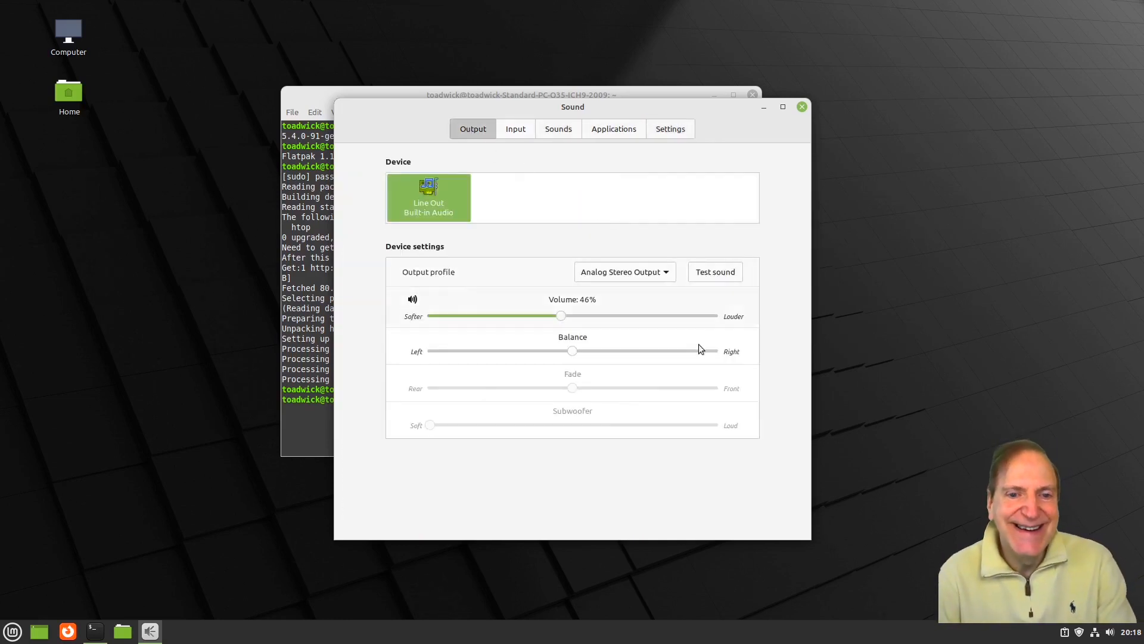
left_click(803, 107)
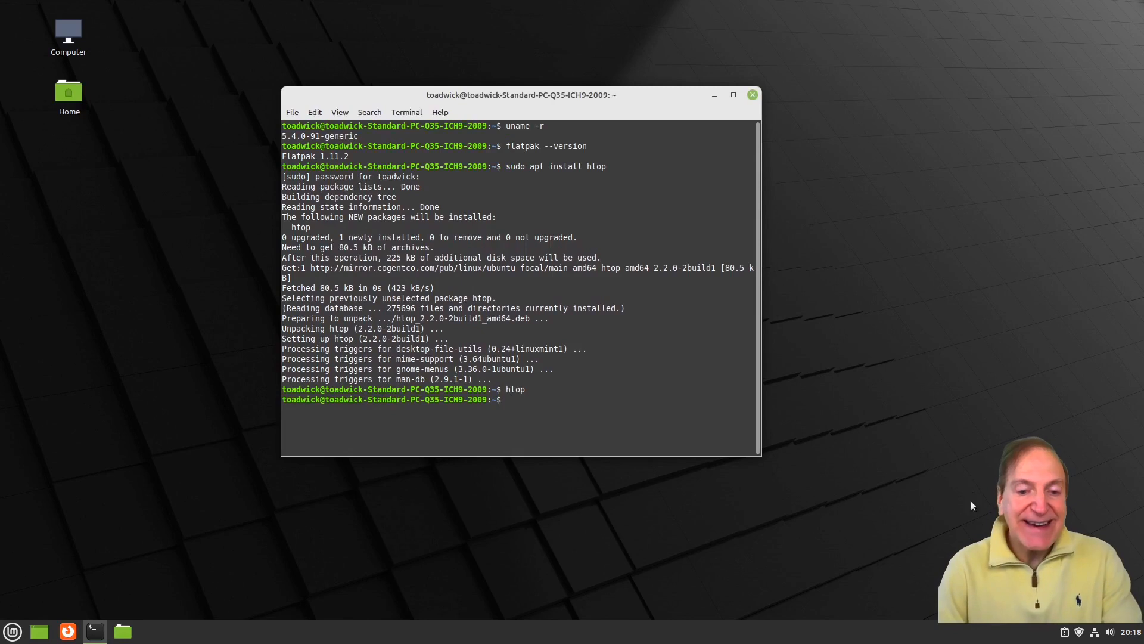
- Examine the calendar applet and the Internet category of installed applications, closing each view
left_click(1128, 633)
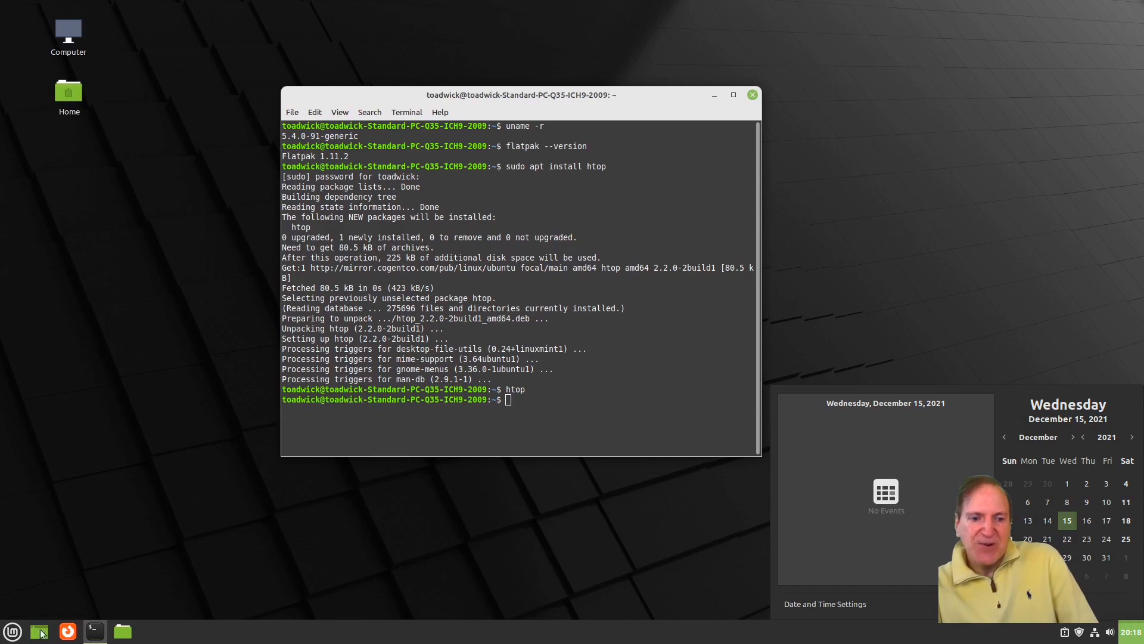
left_click(15, 633)
left_click(15, 632)
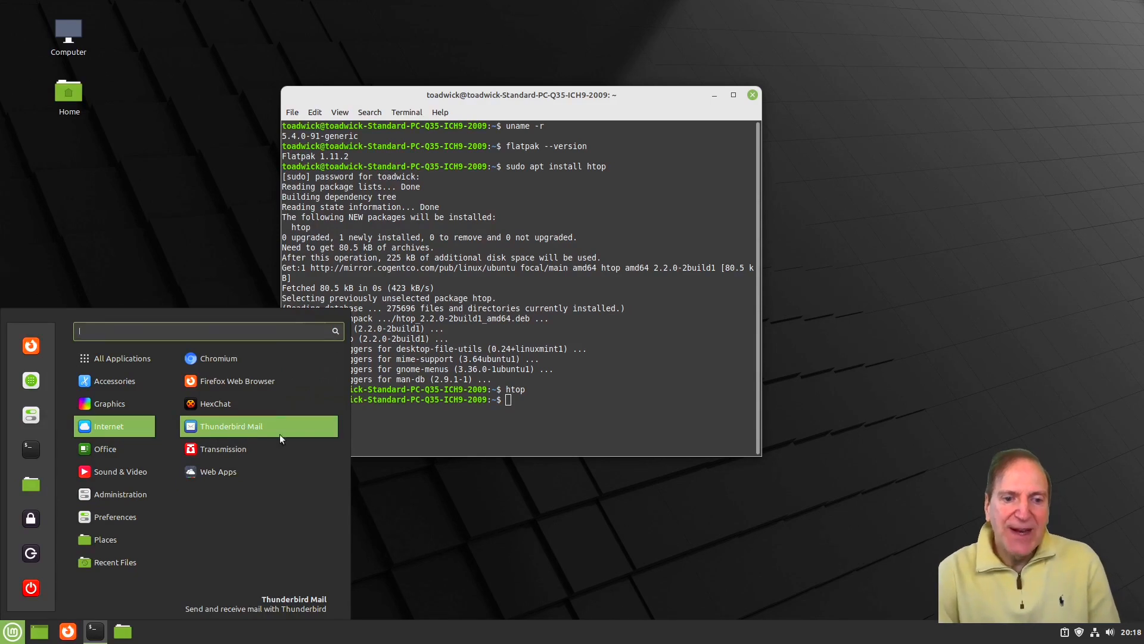
left_click(721, 570)
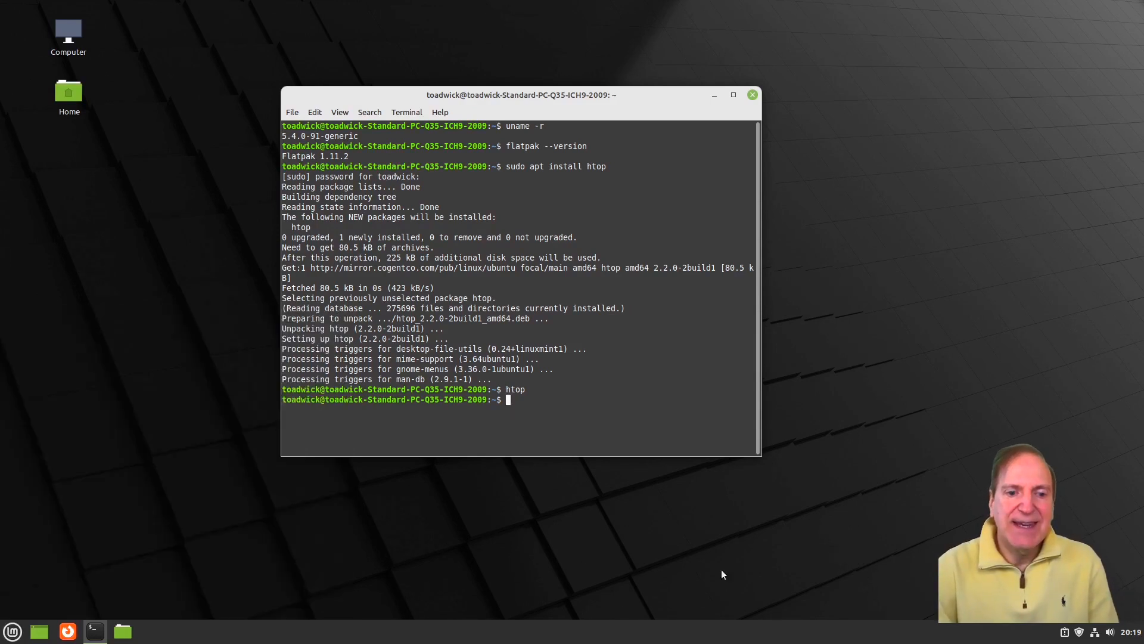
left_click(1131, 631)
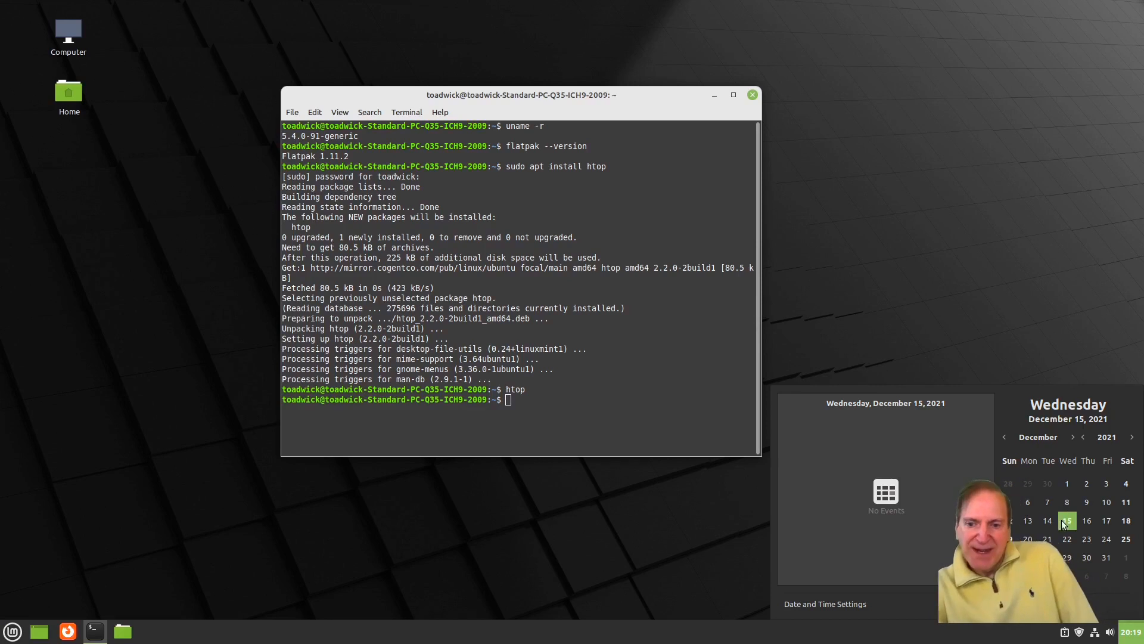
left_click(648, 520)
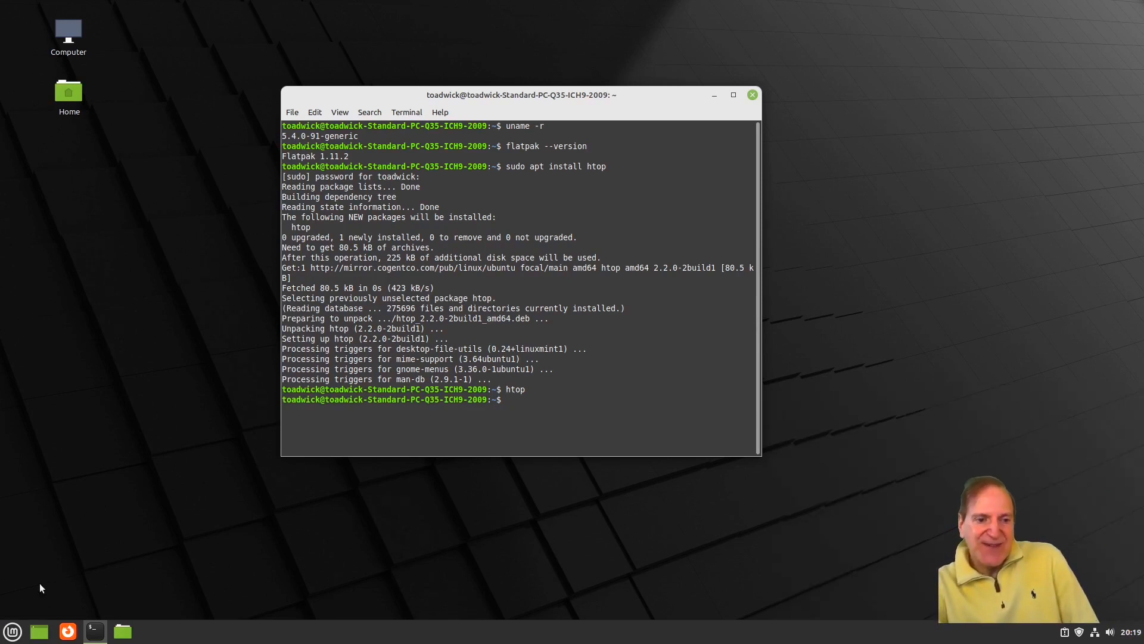
- View the shutdown and logout session dialogs, dismissing each one without ending the session
left_click(6, 632)
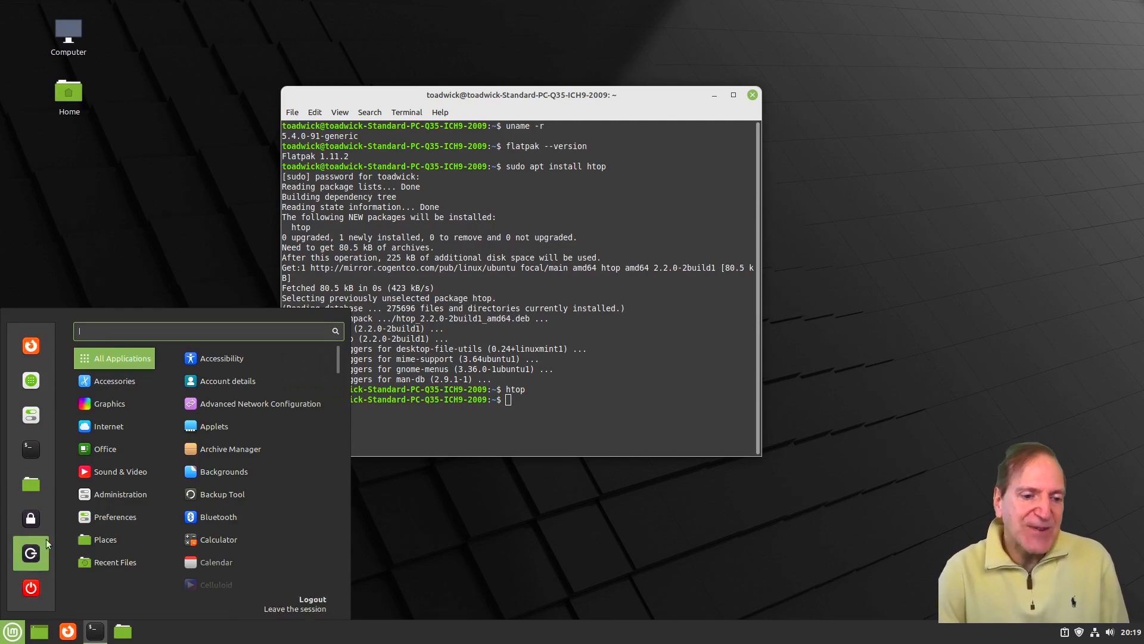
left_click(31, 588)
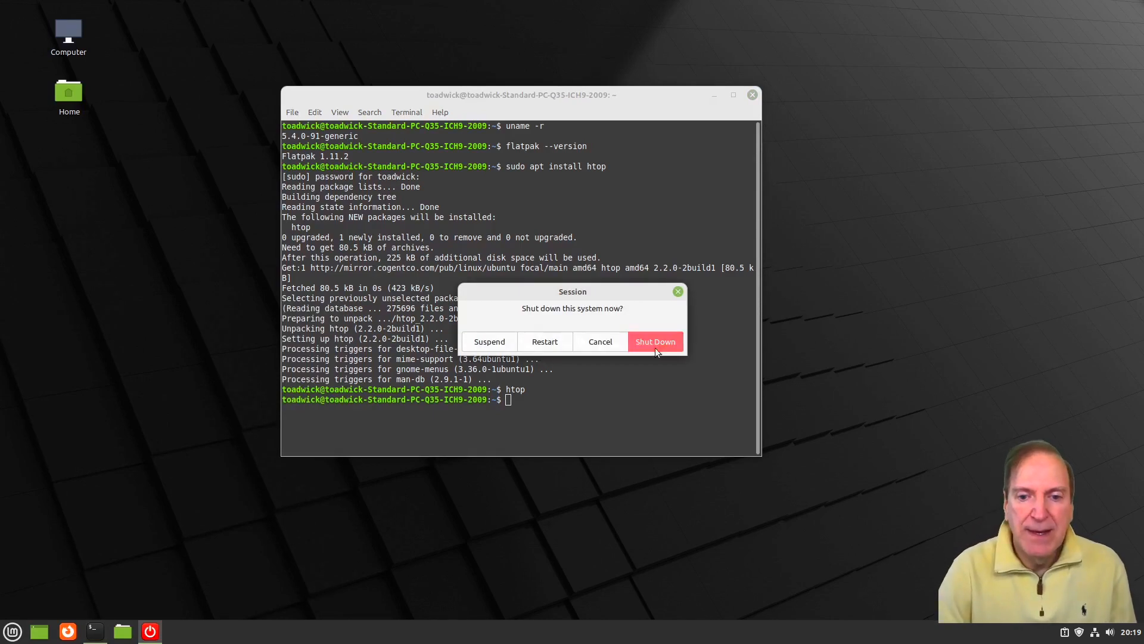
left_click(679, 292)
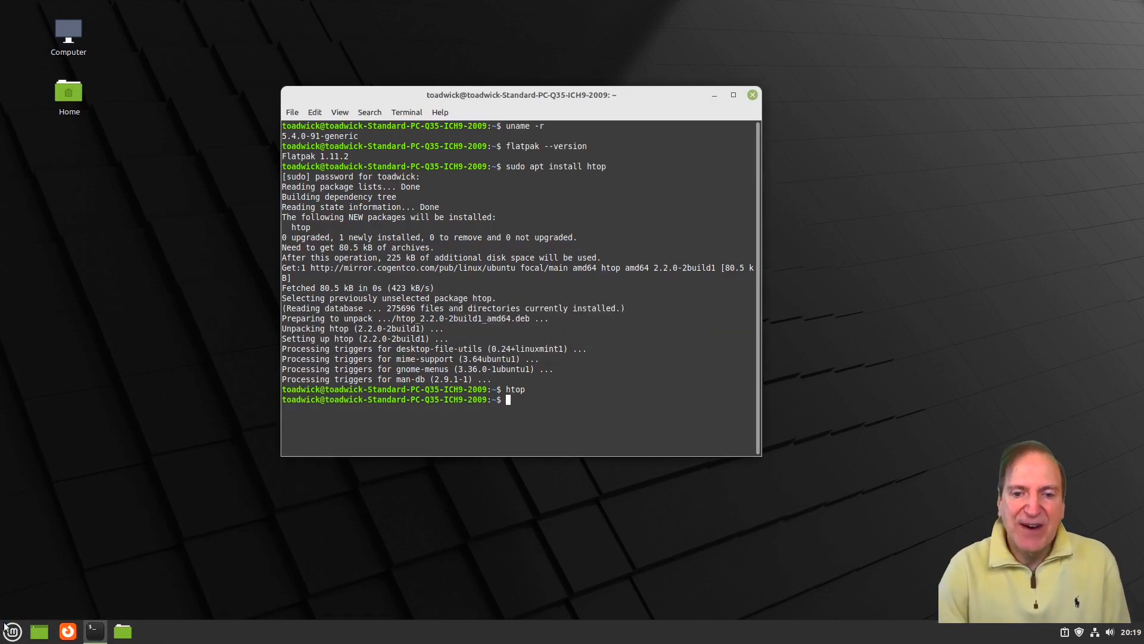
left_click(5, 626)
left_click(33, 548)
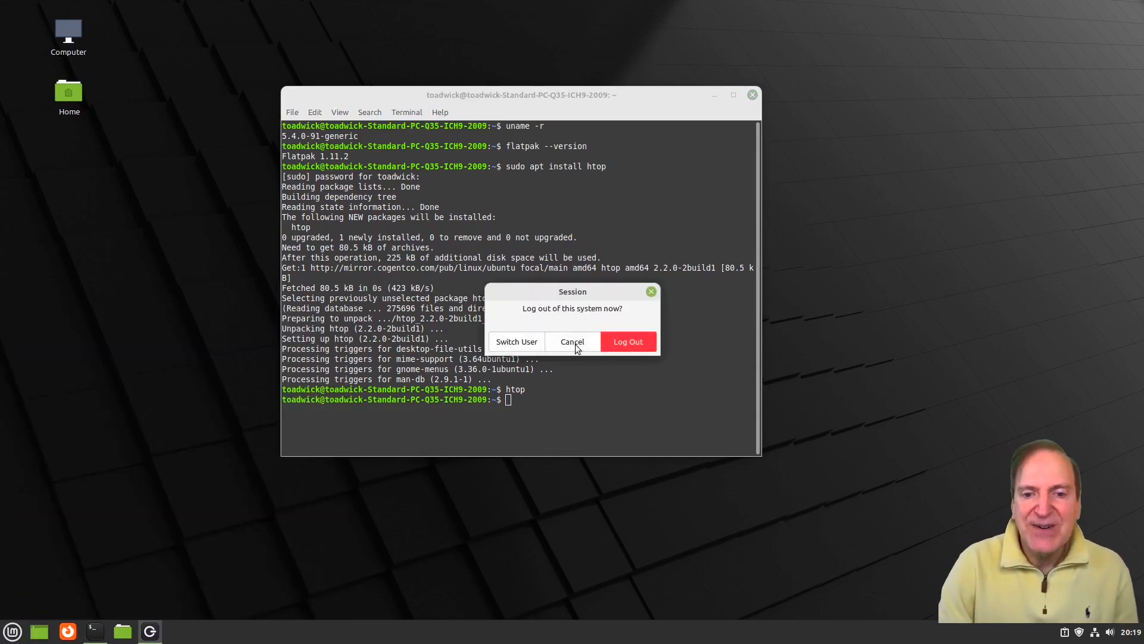
left_click(652, 292)
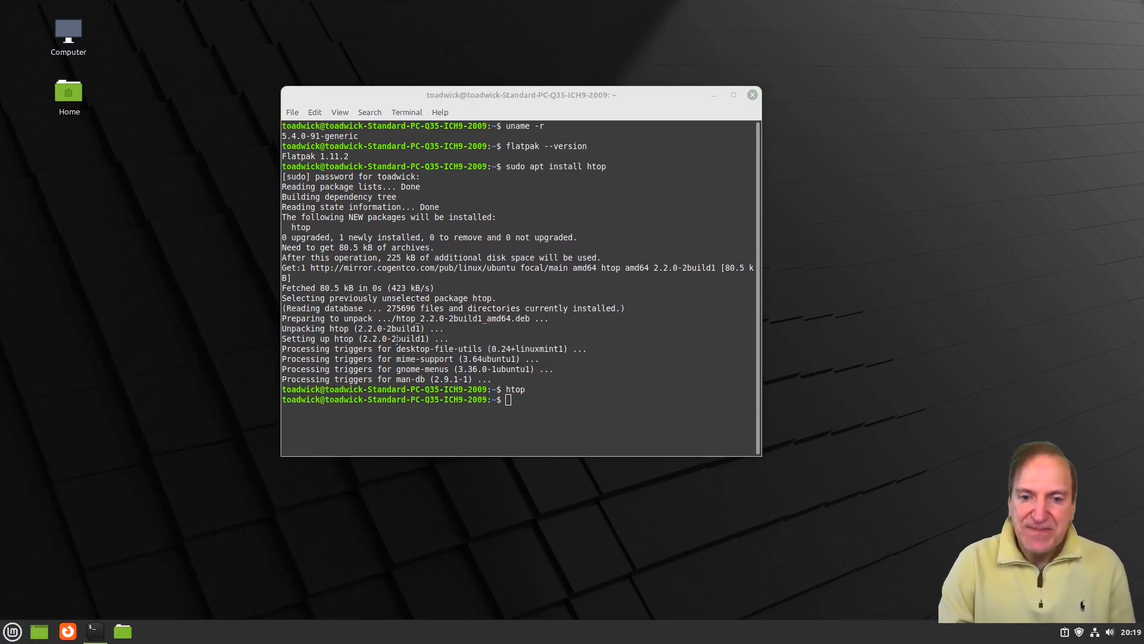
- Lock the screen and unlock the session by entering the account password
left_click(14, 633)
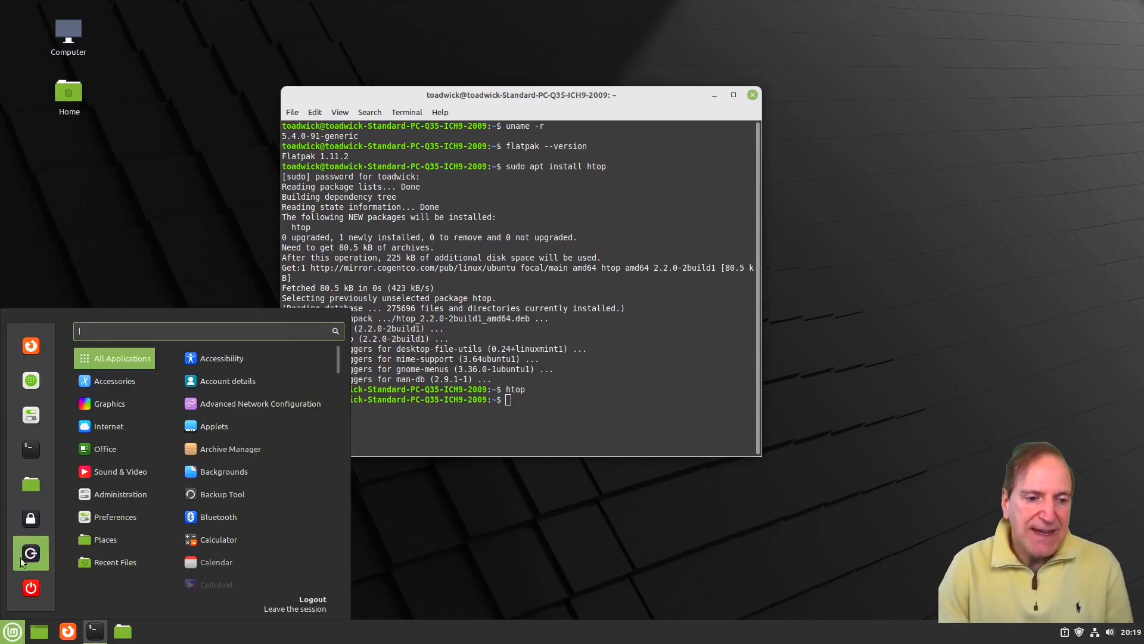
left_click(31, 519)
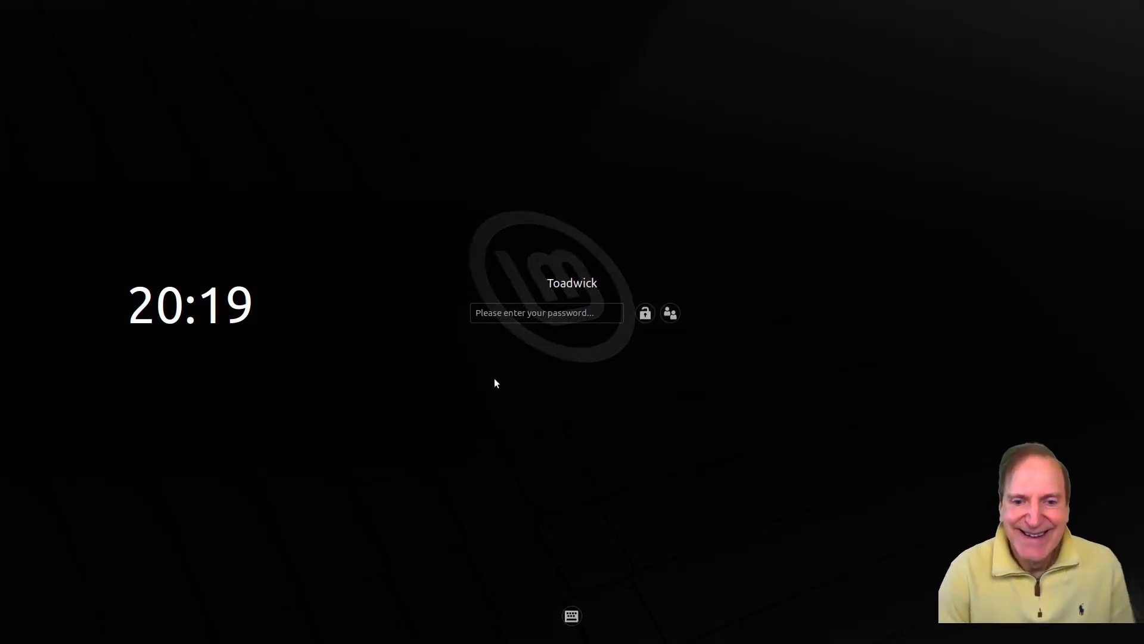
type("•••••••")
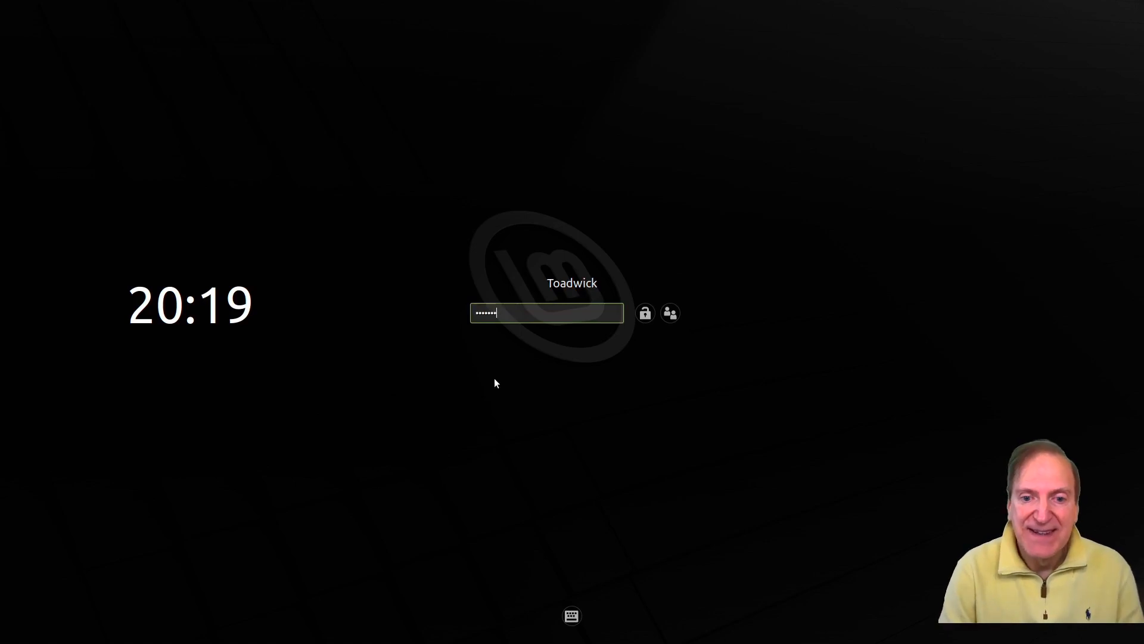
key("Return")
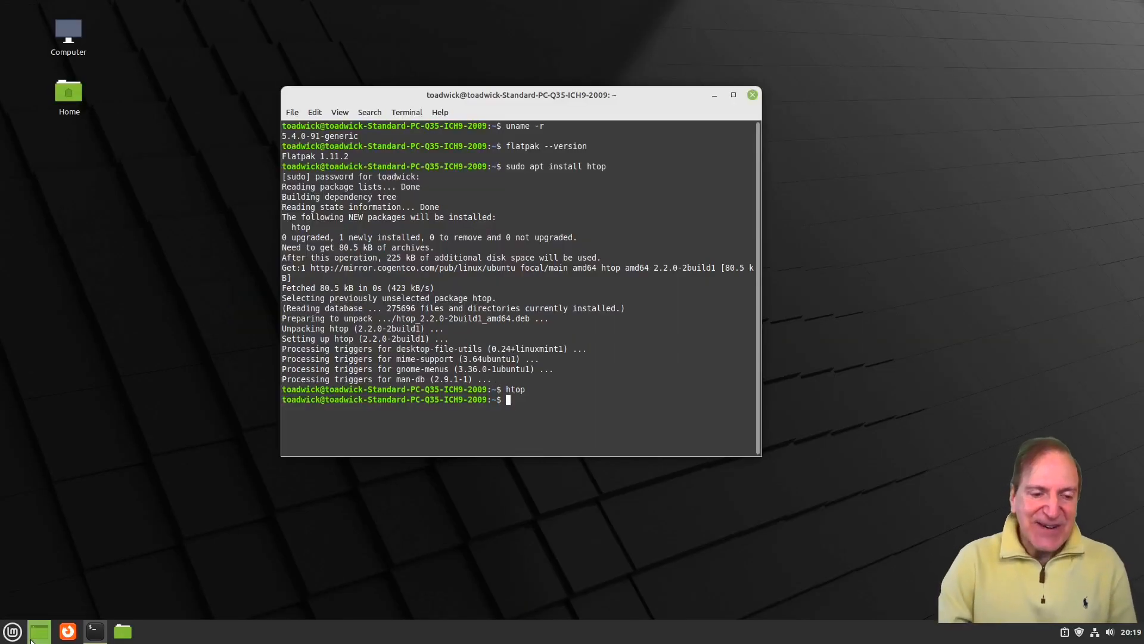
- Open Firefox and check its version in the About Mozilla Firefox window, closing that window when done
left_click(15, 627)
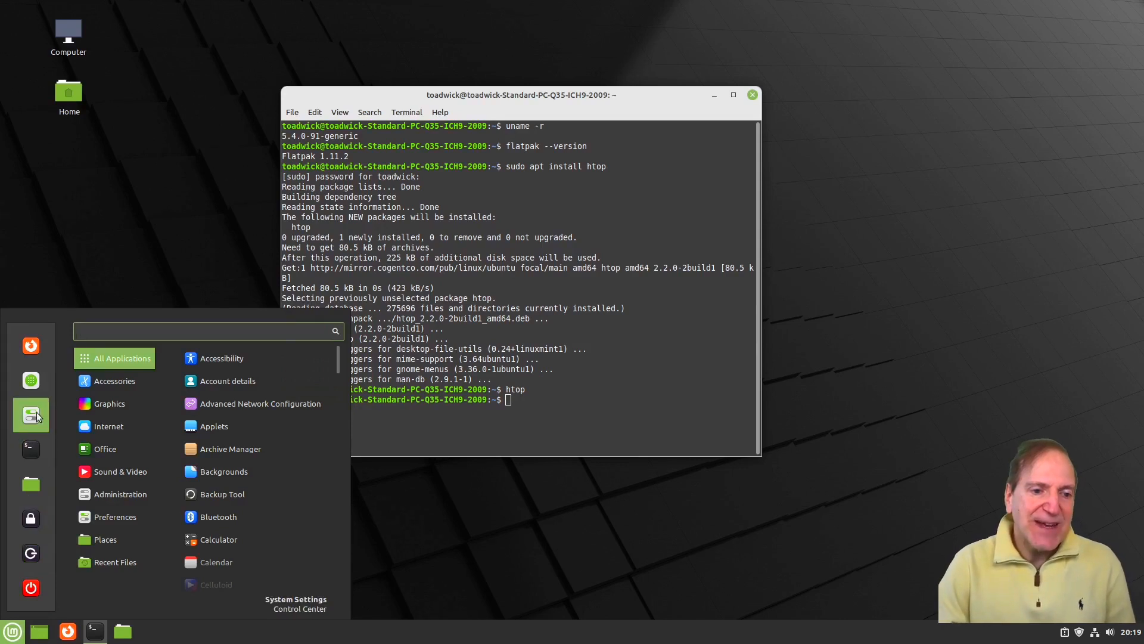
left_click(32, 346)
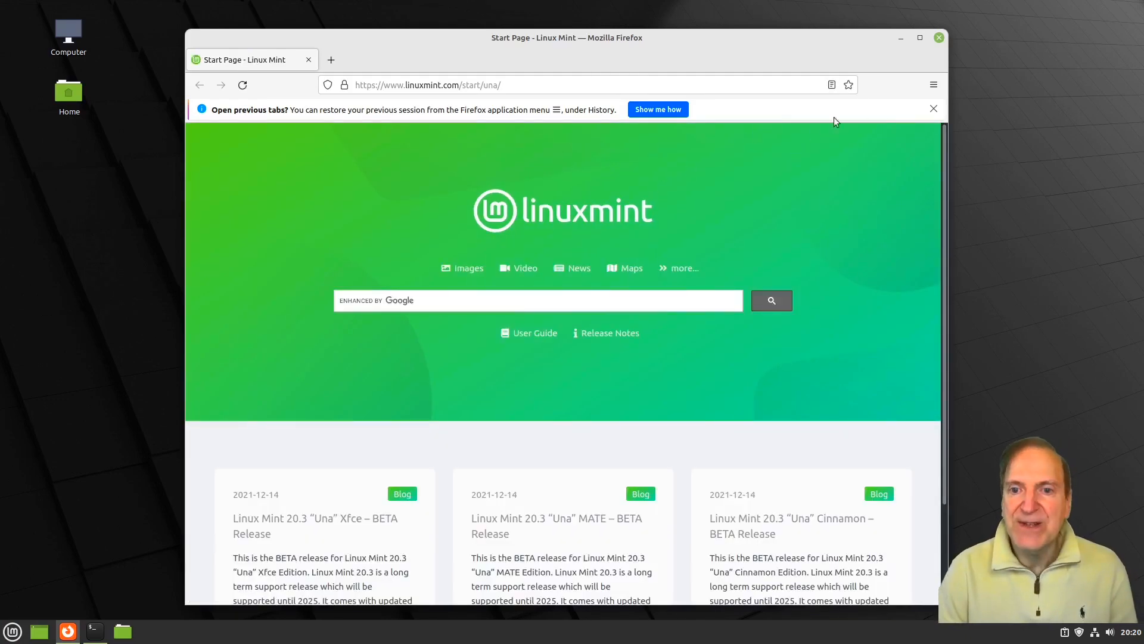
left_click(933, 85)
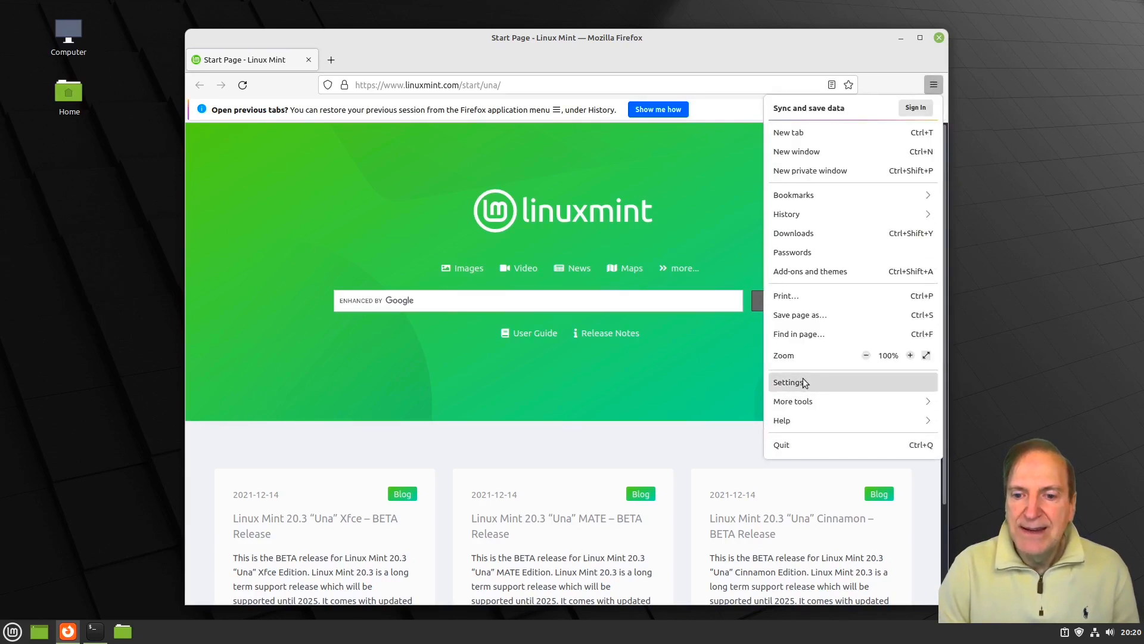
left_click(795, 421)
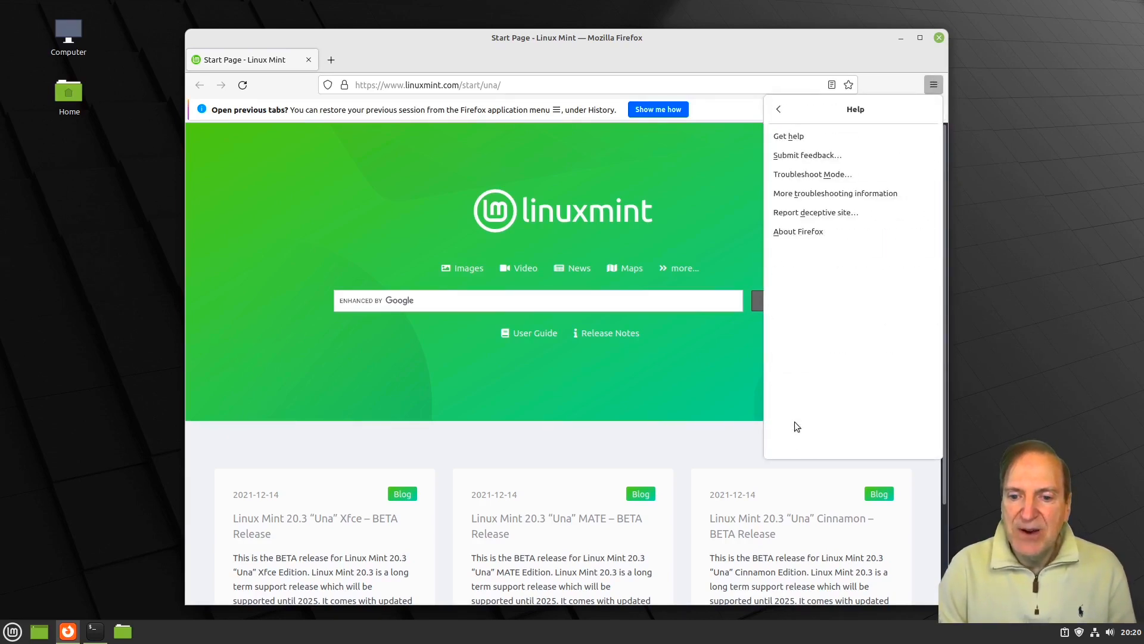
left_click(794, 232)
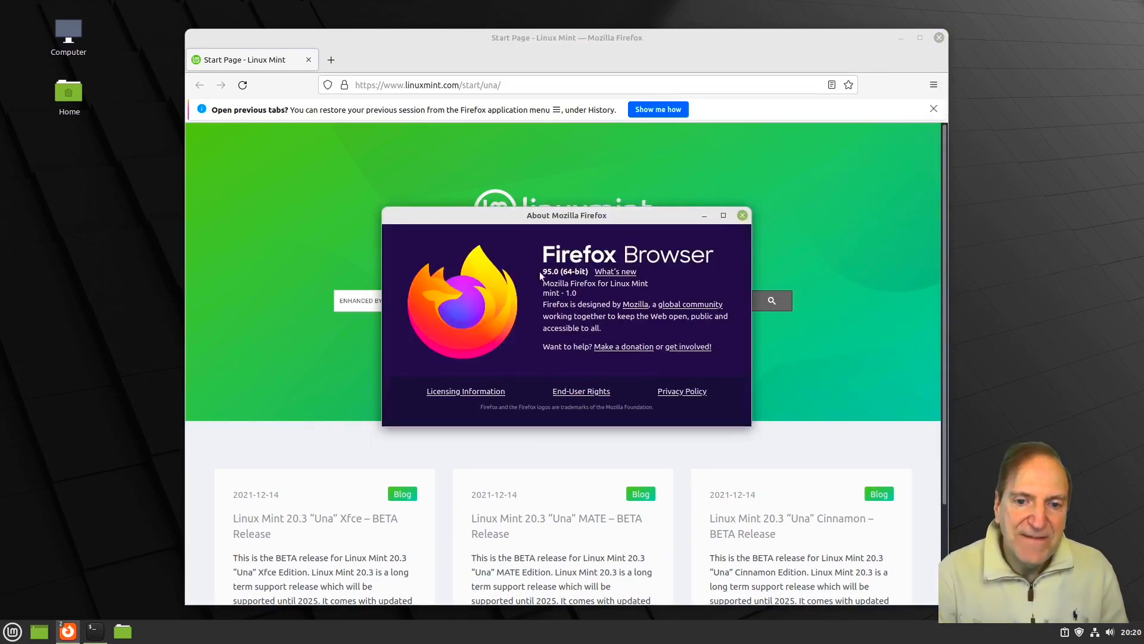
left_click(743, 215)
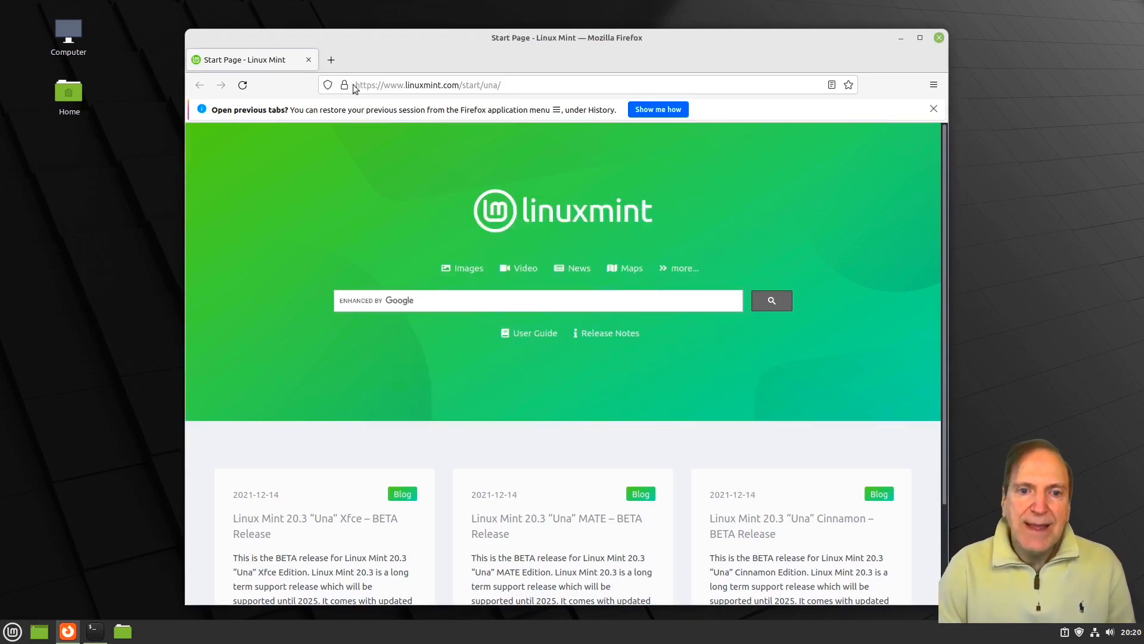
- Enter "big cats" in the Firefox address bar, open the search settings and view the default search engine choices without changing the selection
left_click(544, 82)
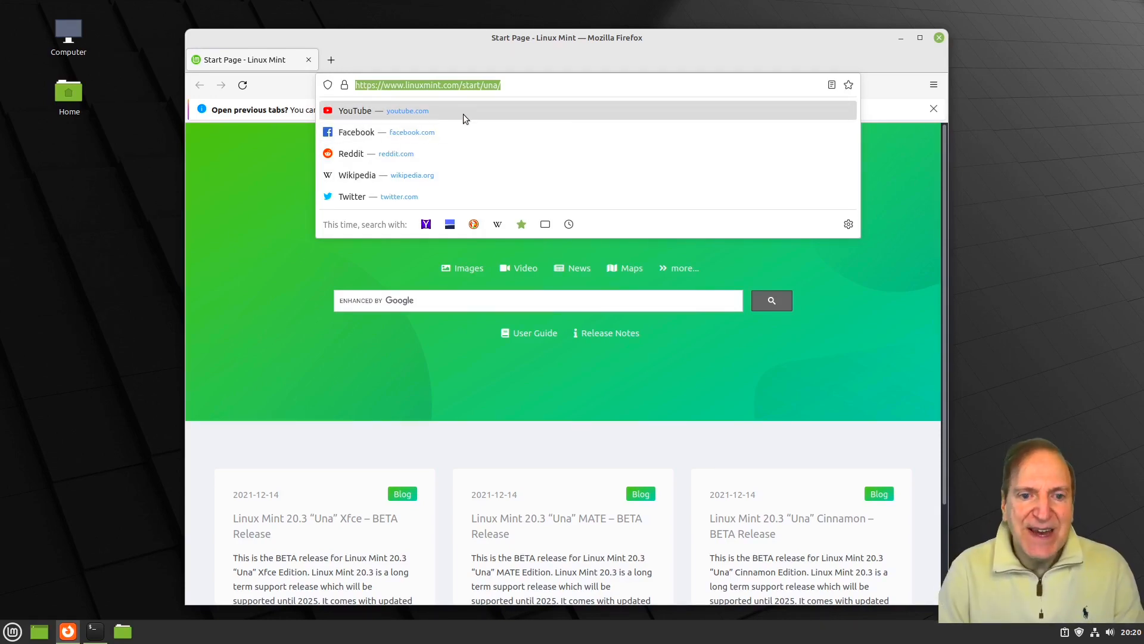
type("big cats")
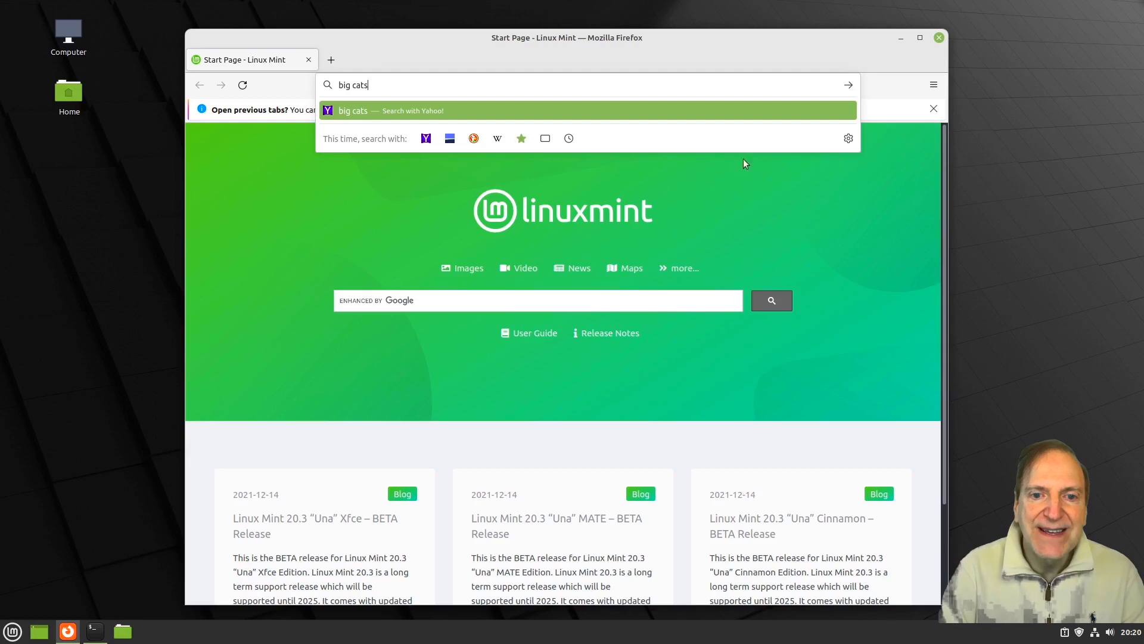
left_click(853, 138)
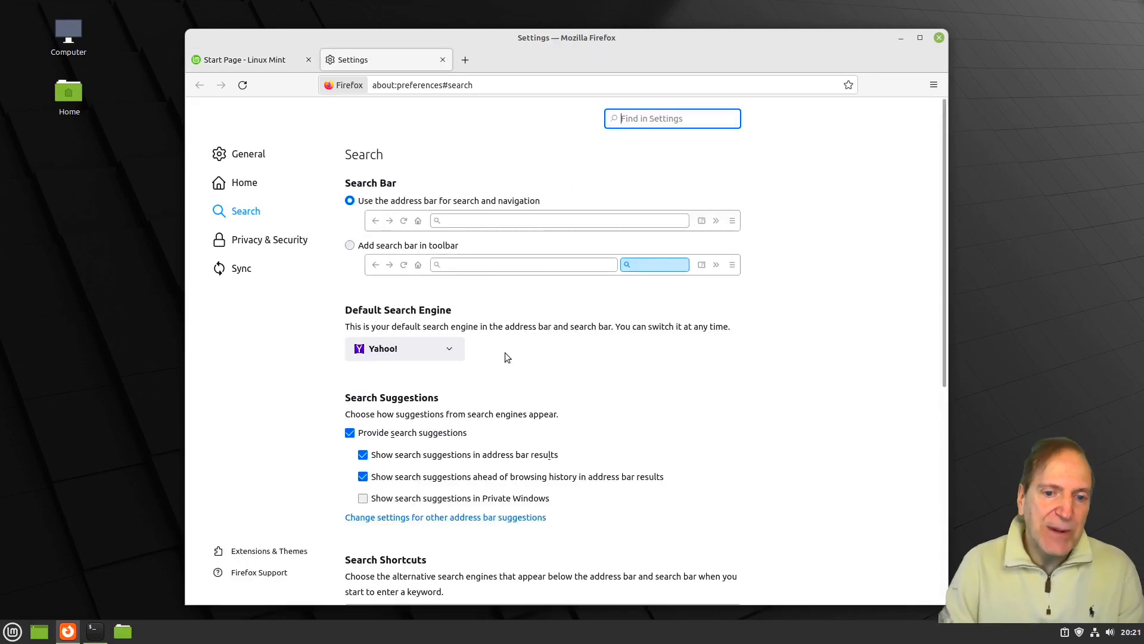
scroll(506, 358, "down", 2)
left_click(452, 289)
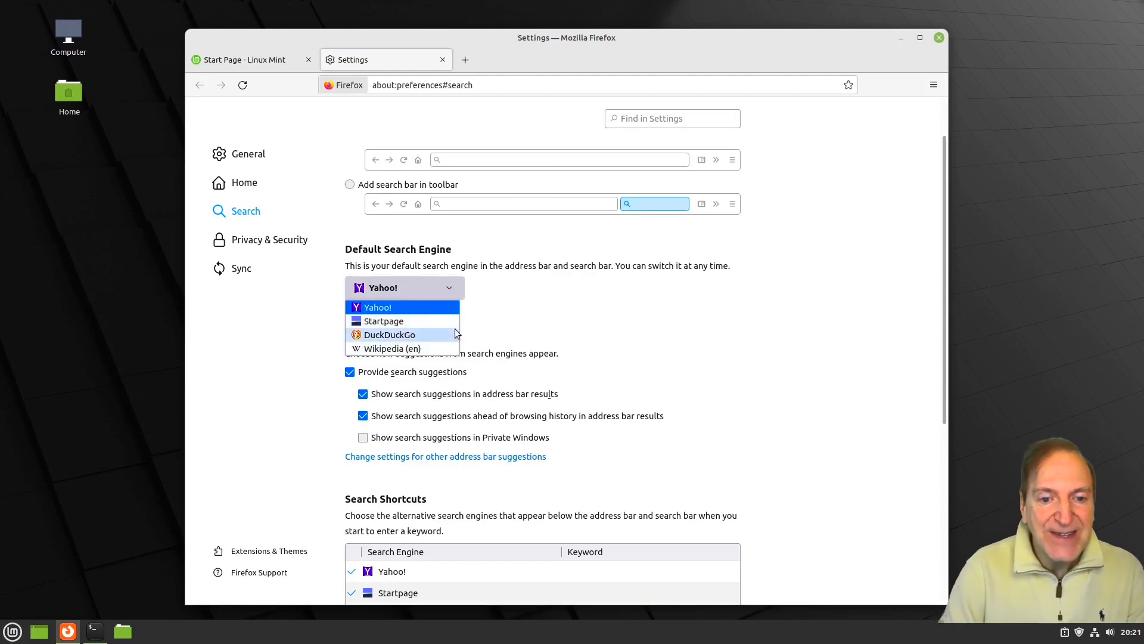
left_click(548, 285)
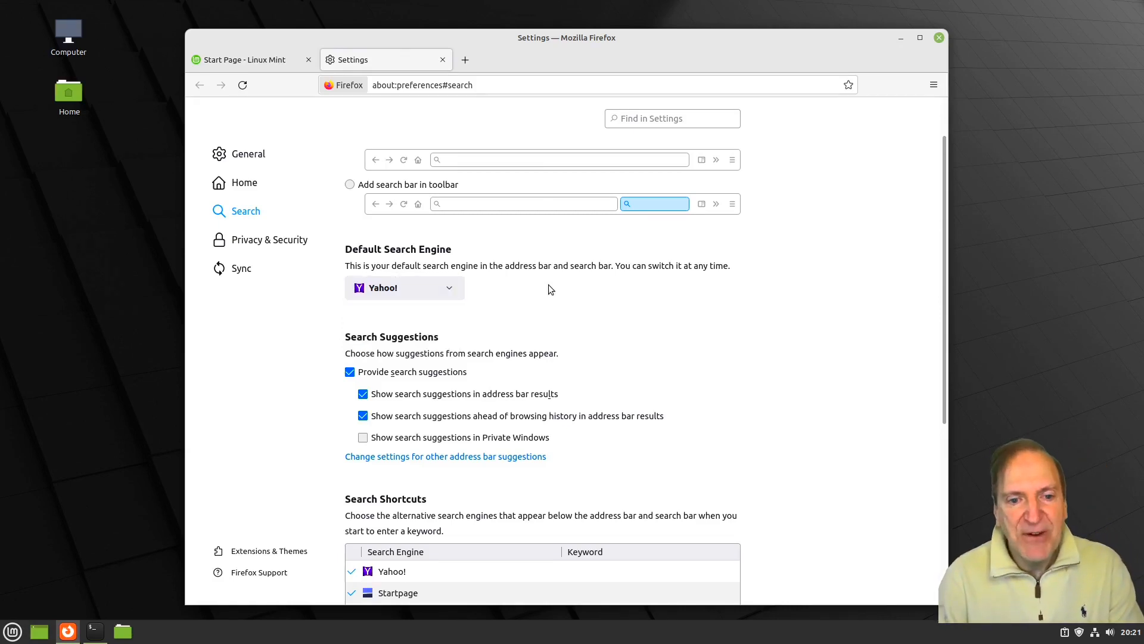
- Review the search suggestion options and the Search Shortcuts list, selecting the Yahoo! entry
scroll(549, 285, "down", 3)
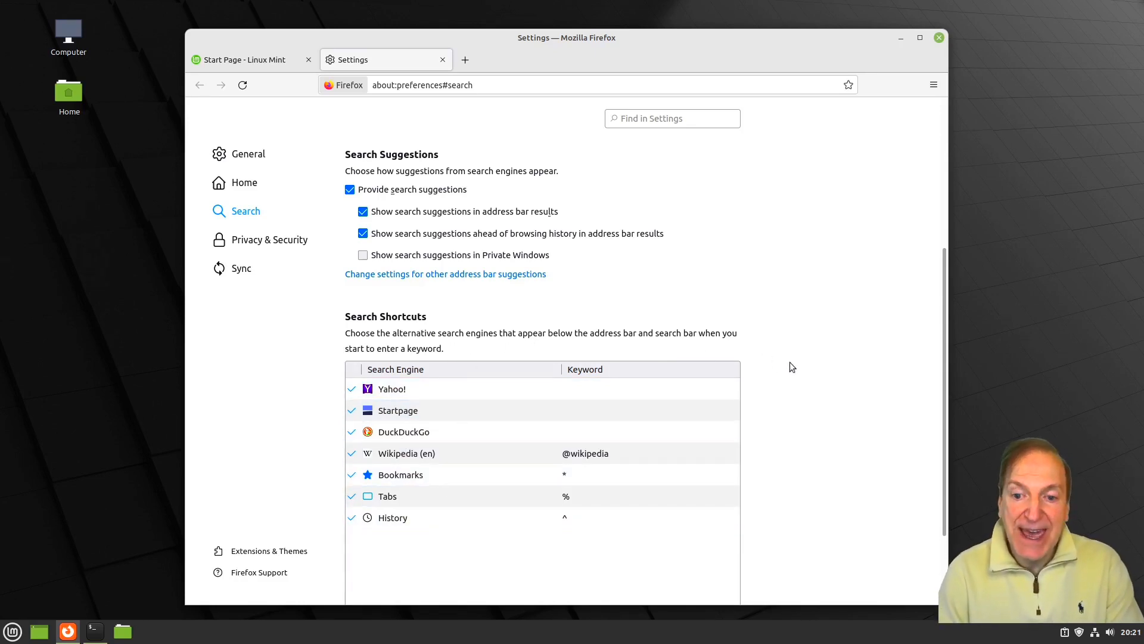
scroll(792, 363, "down", 2)
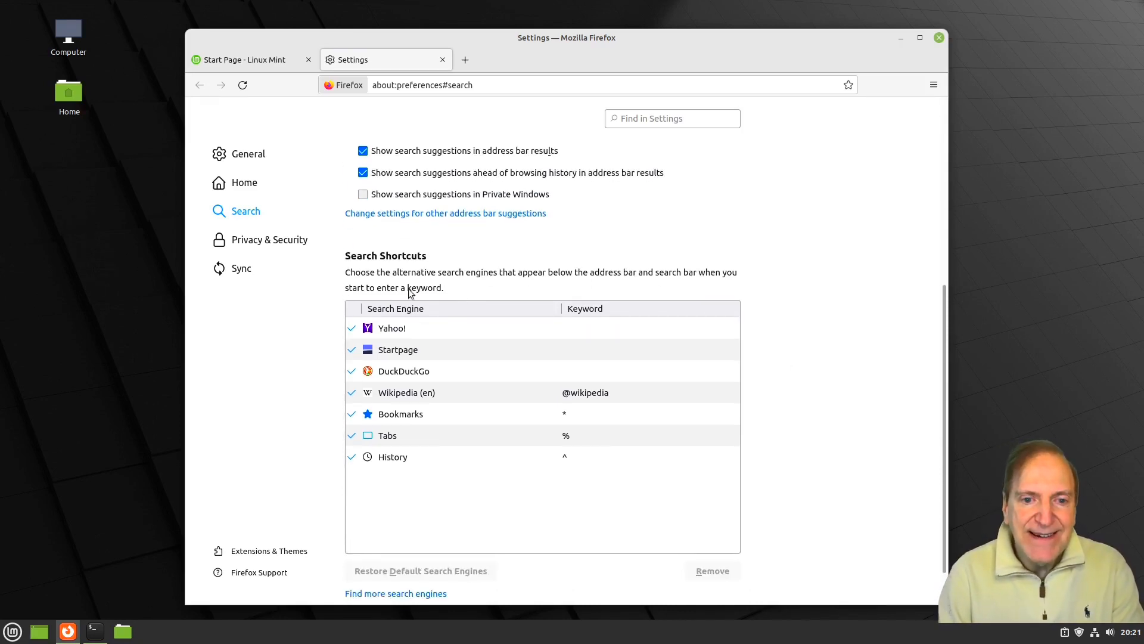
scroll(766, 383, "down", 1)
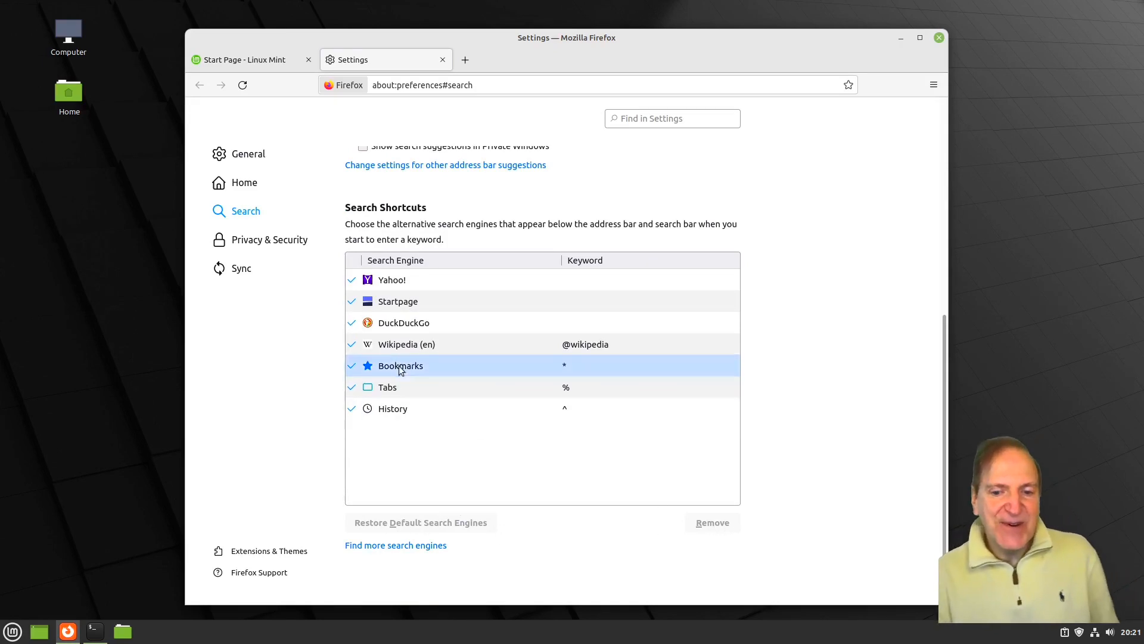
left_click(400, 279)
left_click(400, 279)
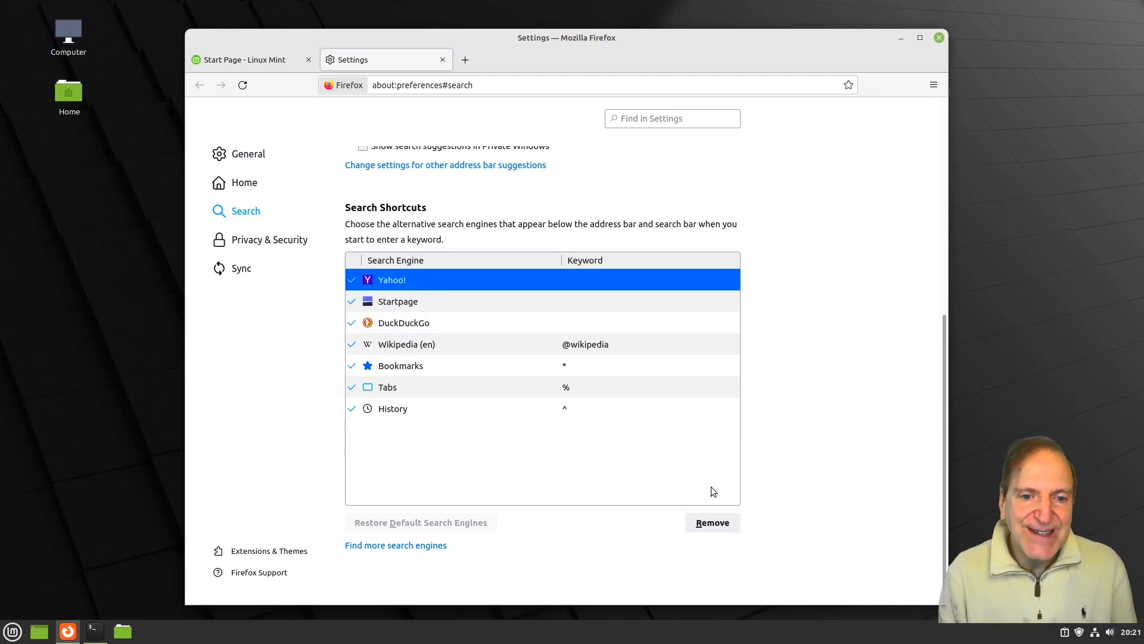
- Open the Linux Mint page for finding more search engines, read its recommendations, funding, privacy and other engines sections, and close it
left_click(394, 545)
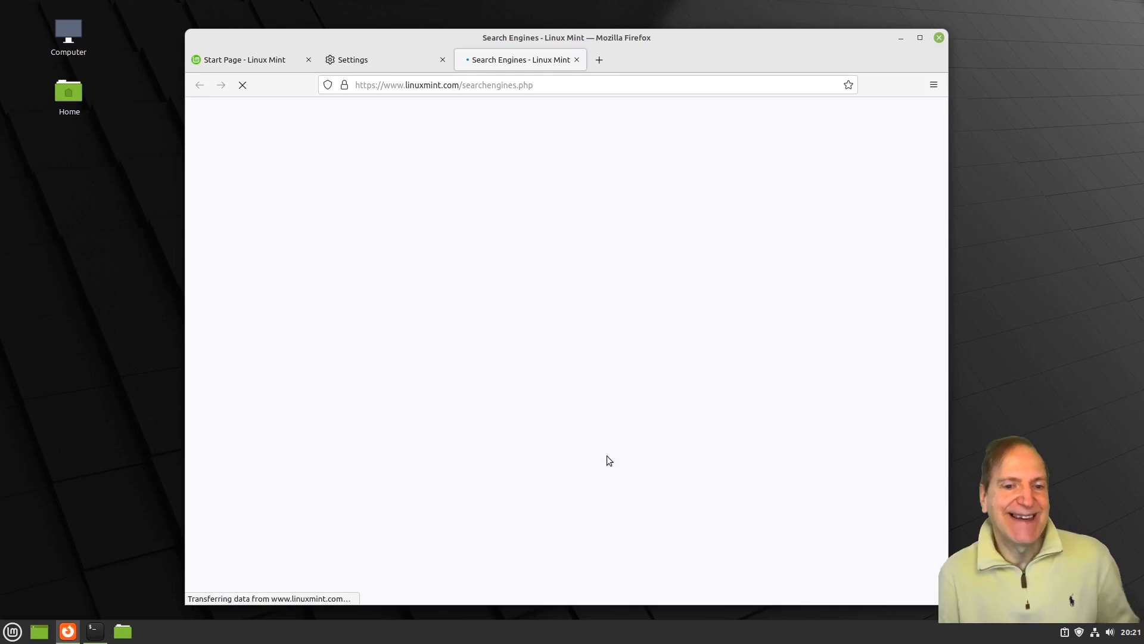
scroll(831, 357, "down", 2)
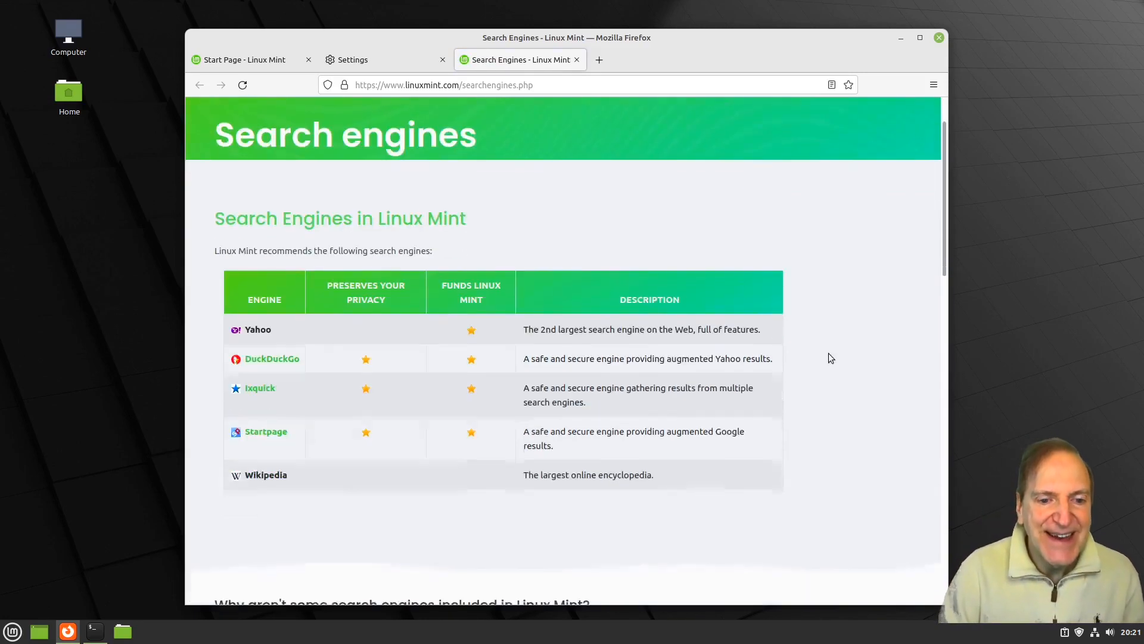
scroll(831, 358, "down", 2)
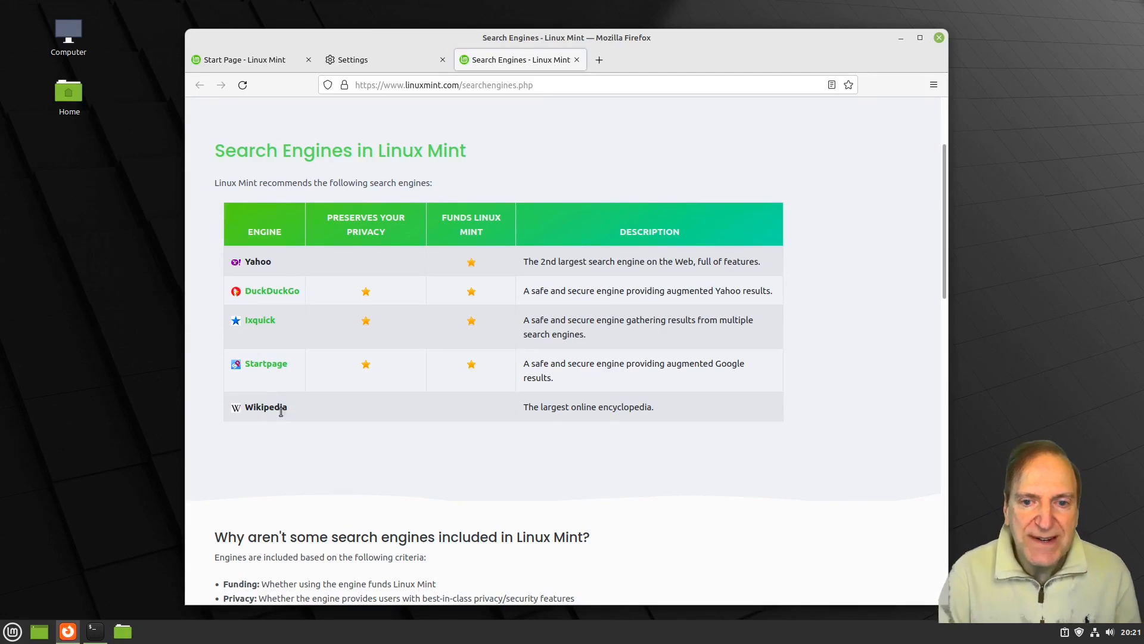
scroll(796, 458, "down", 10)
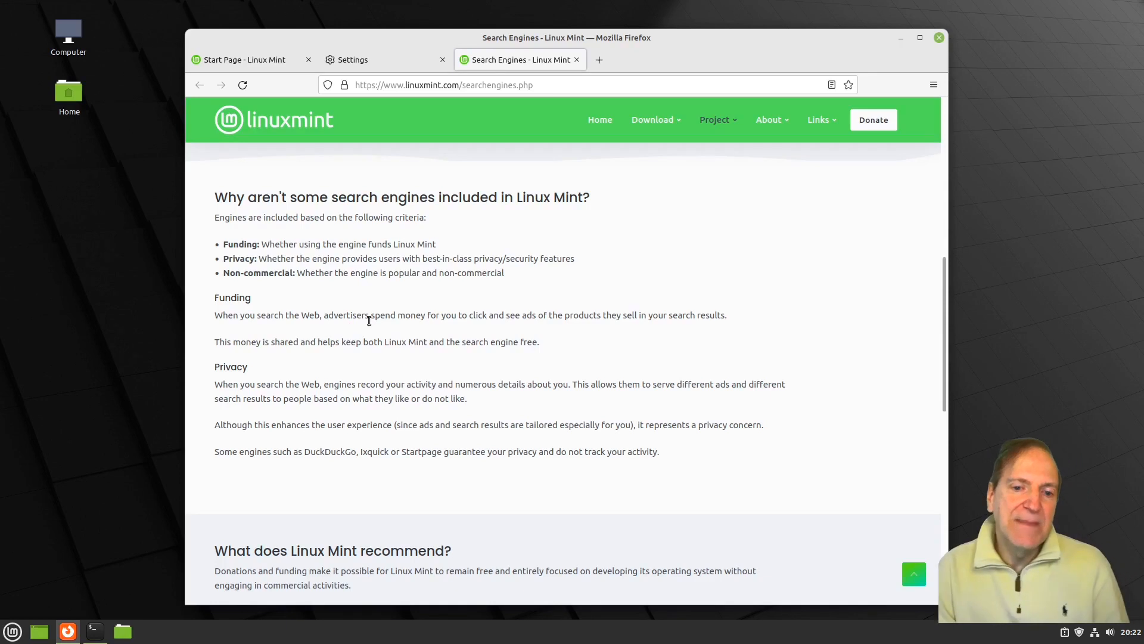
scroll(324, 344, "down", 2)
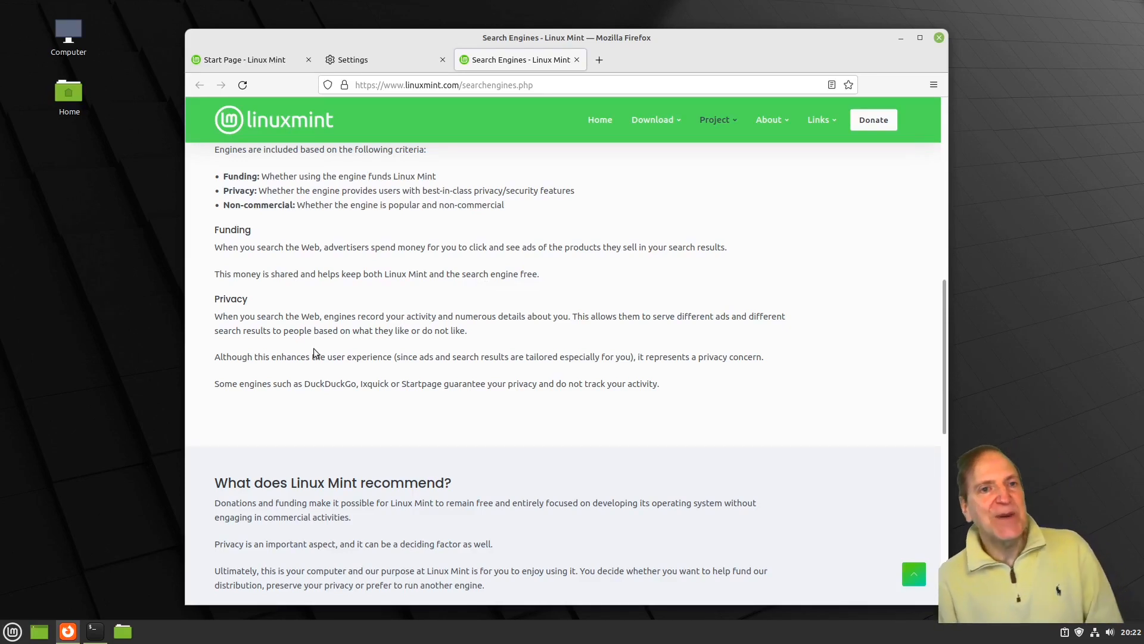
scroll(303, 357, "down", 2)
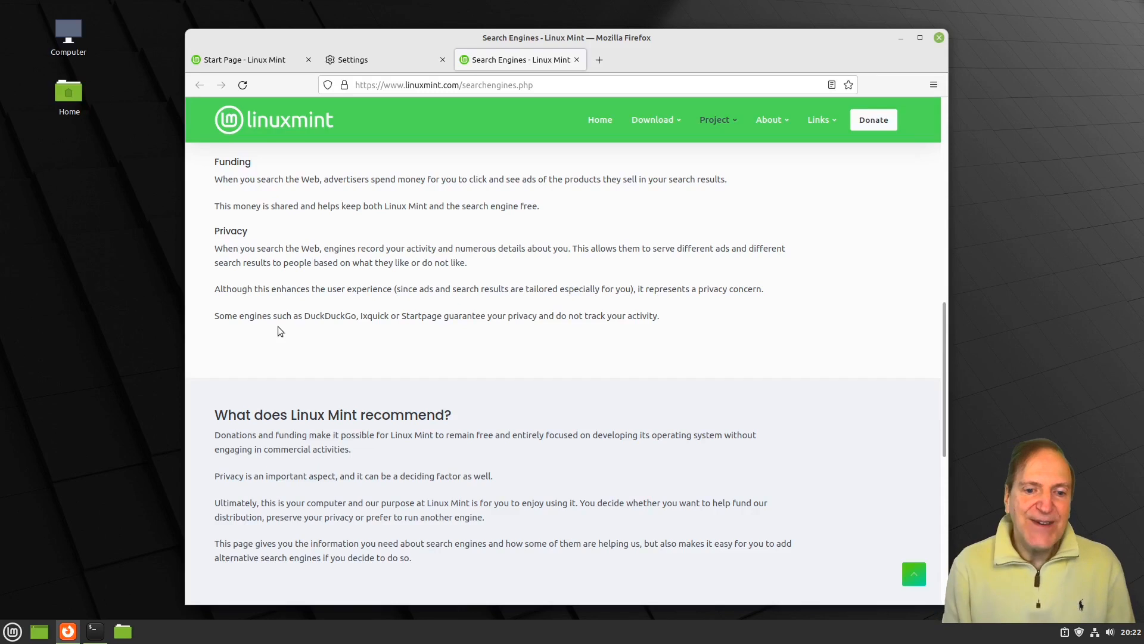
scroll(278, 332, "down", 2)
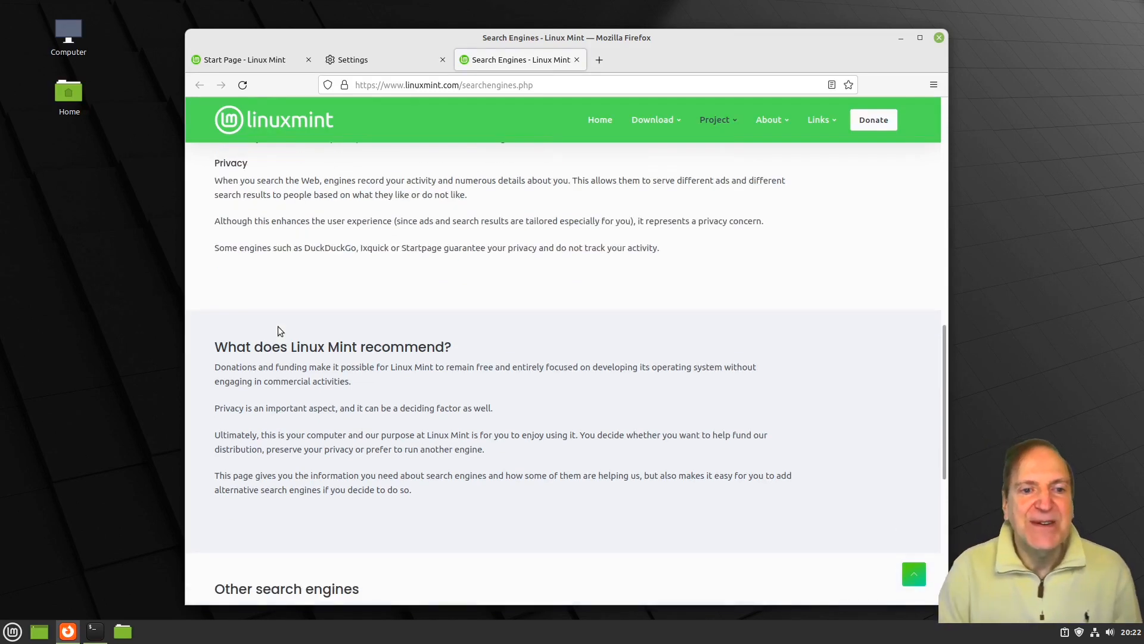
scroll(277, 332, "down", 2)
scroll(278, 331, "down", 2)
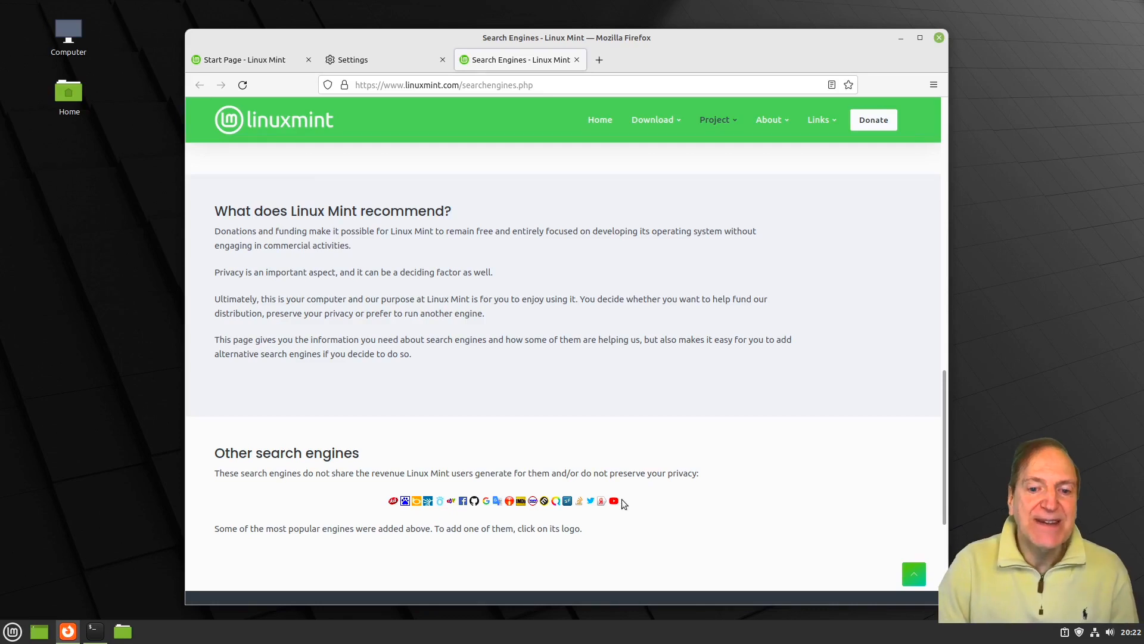
scroll(402, 441, "down", 2)
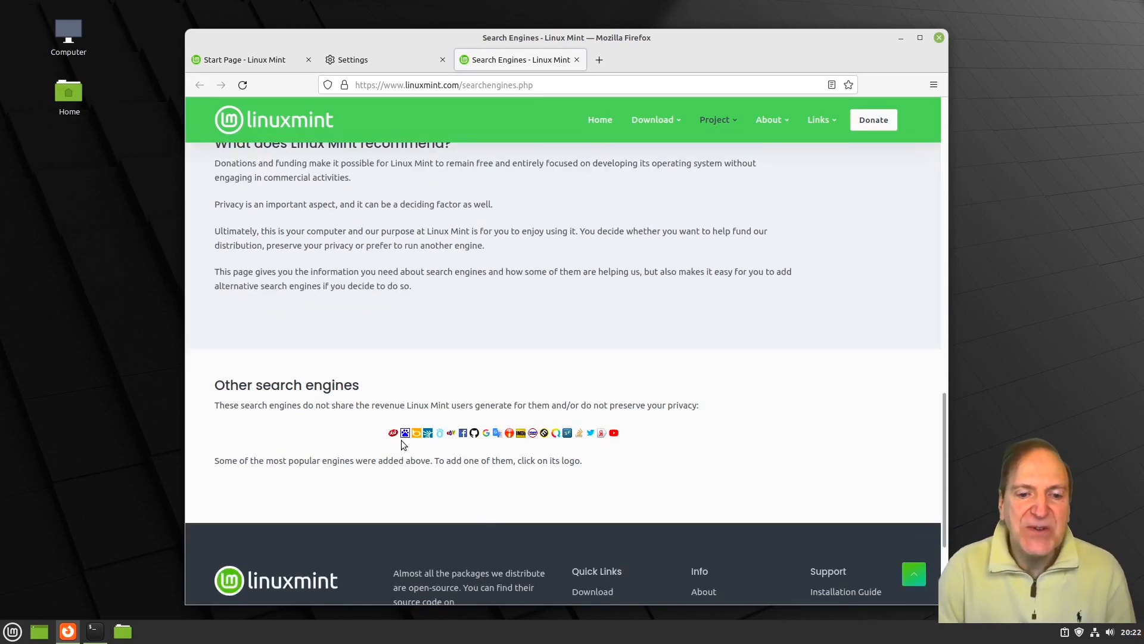
scroll(404, 441, "up", 3)
scroll(477, 357, "up", 5)
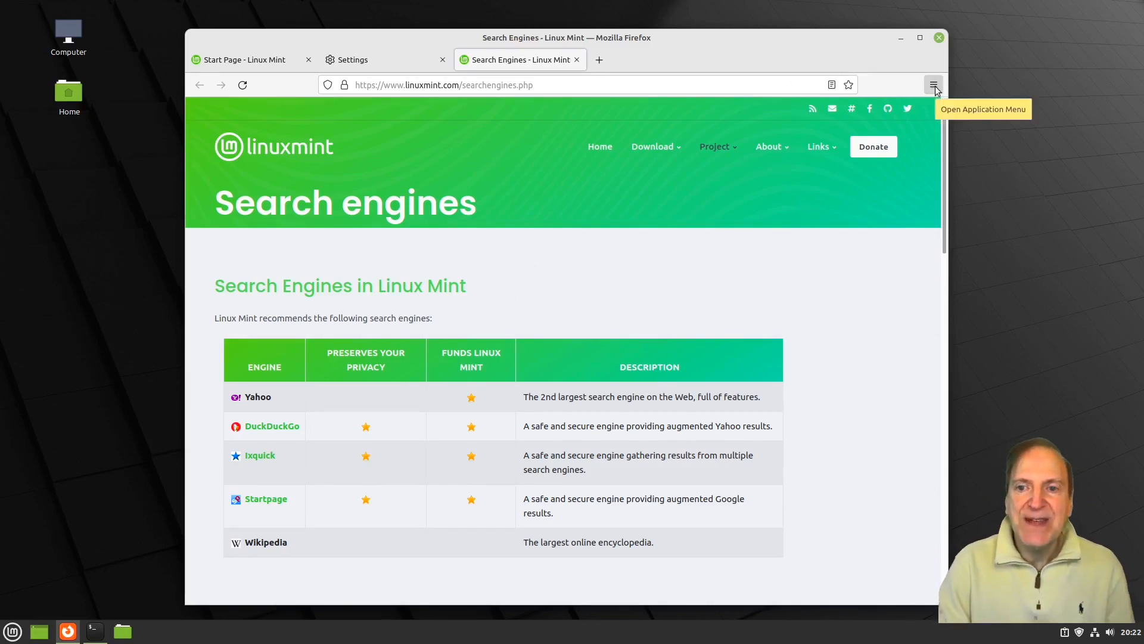
left_click(577, 60)
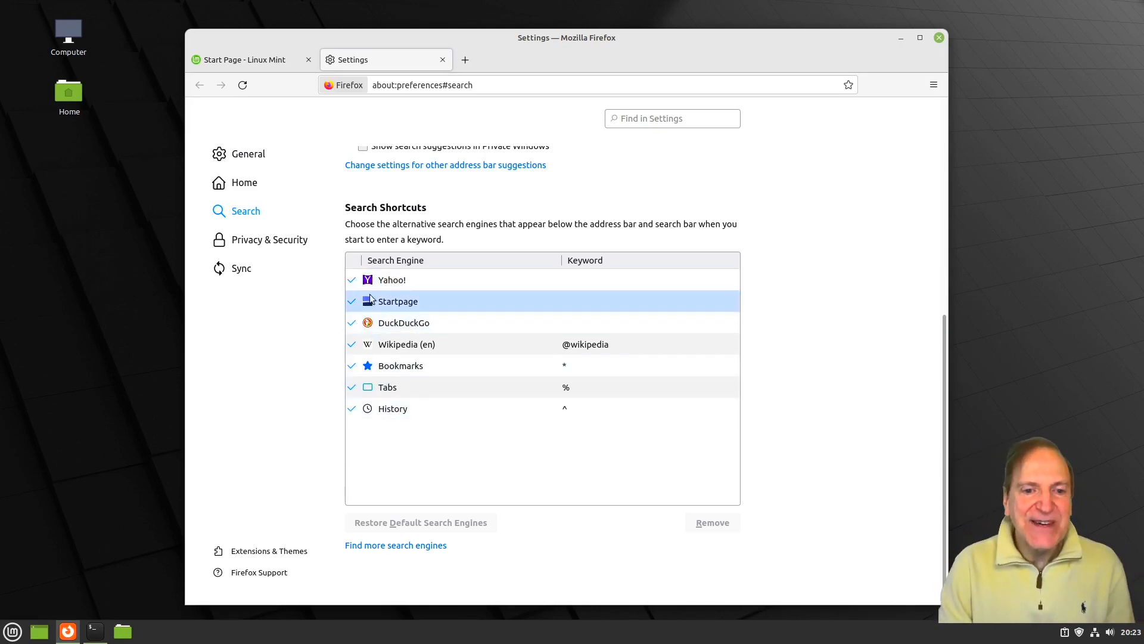
- Open Software Manager, search the Flatpak category for "chro" and launch the Chromium Web Browser from its entry
left_click(12, 633)
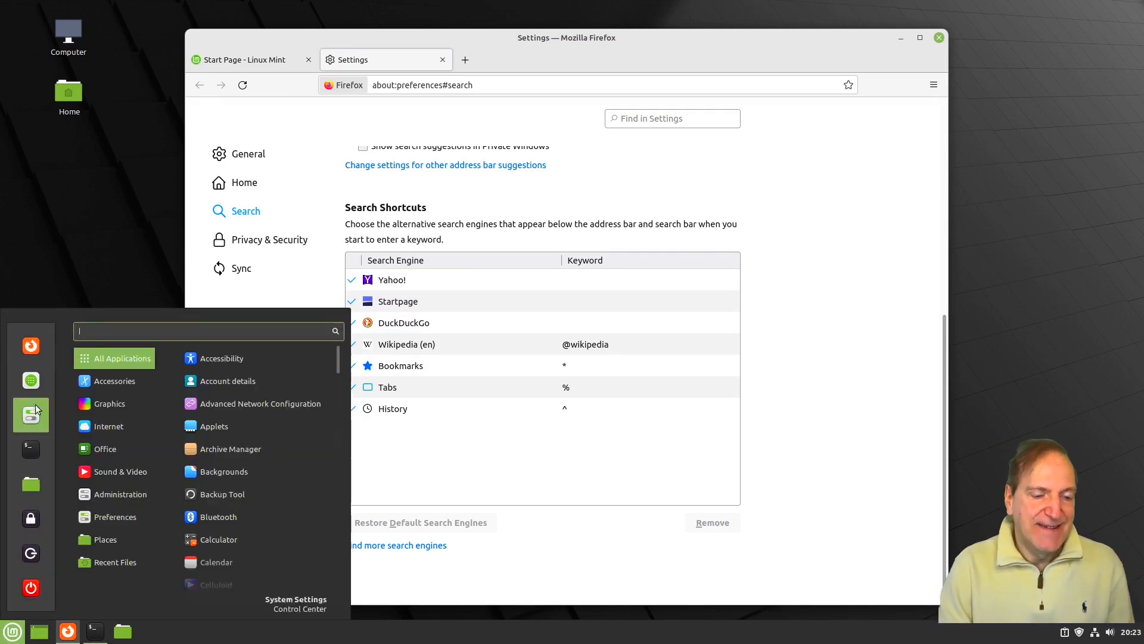
left_click(31, 380)
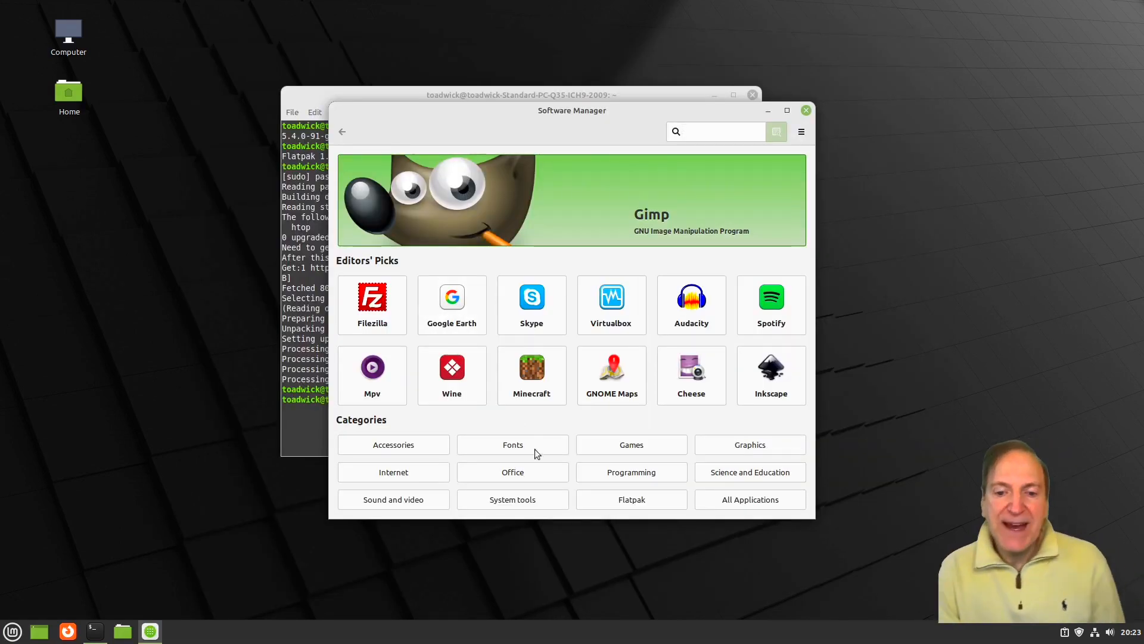
left_click(627, 504)
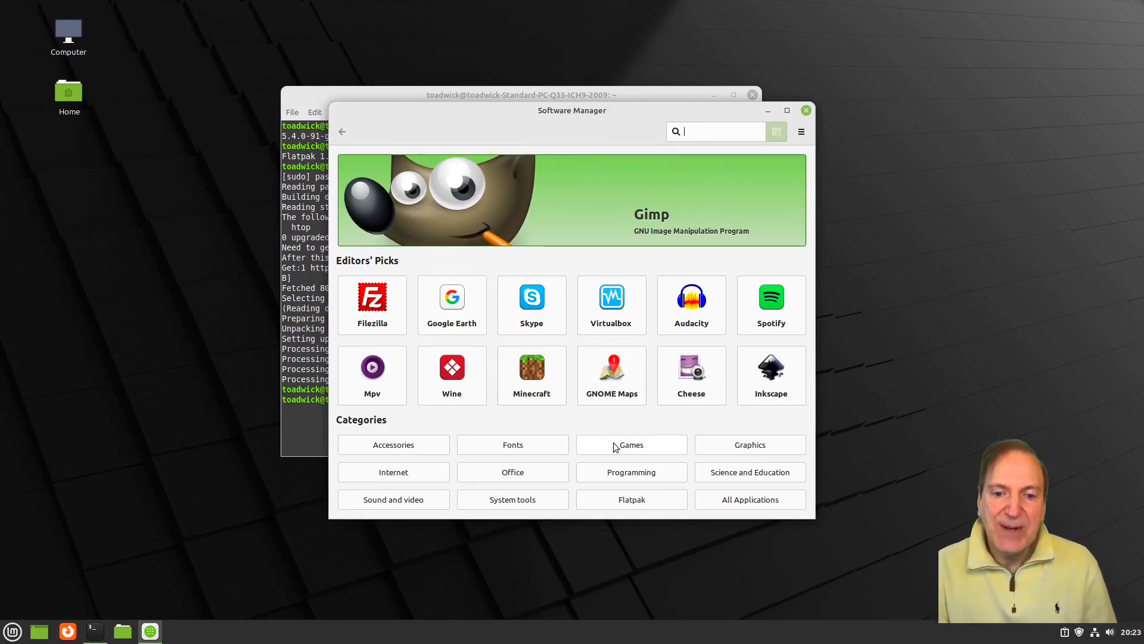
left_click(630, 503)
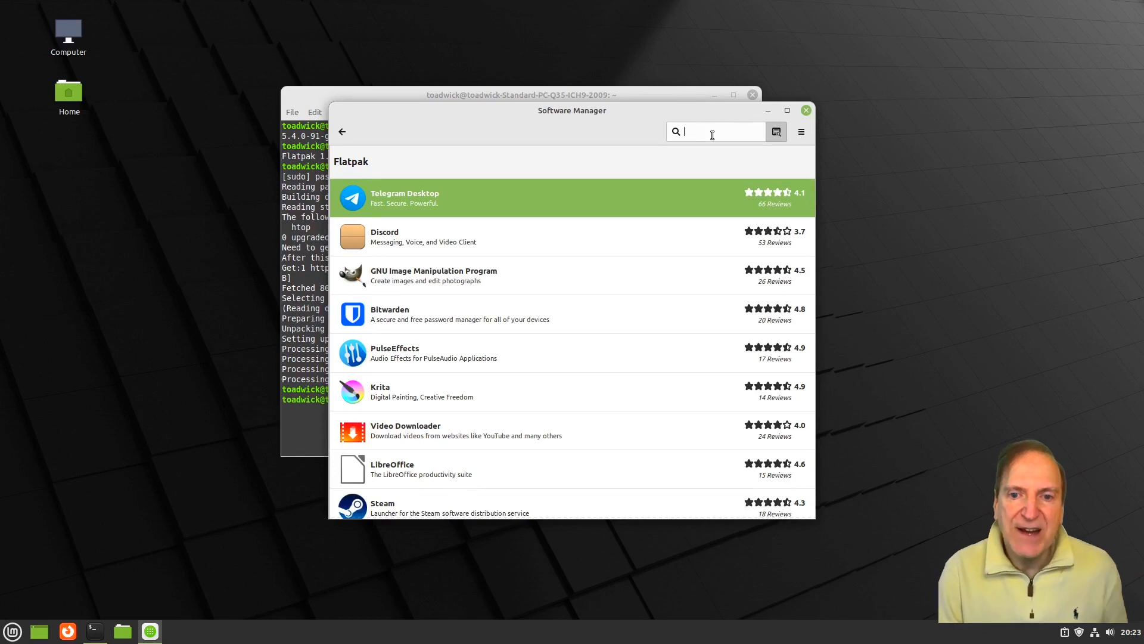
type("chro")
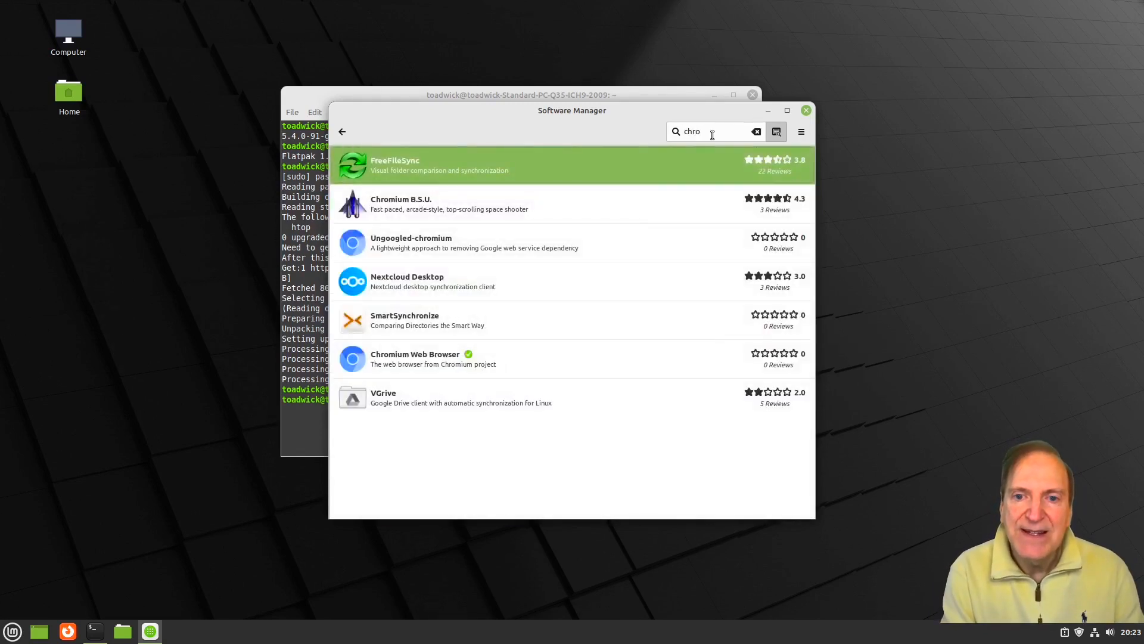
left_click(416, 367)
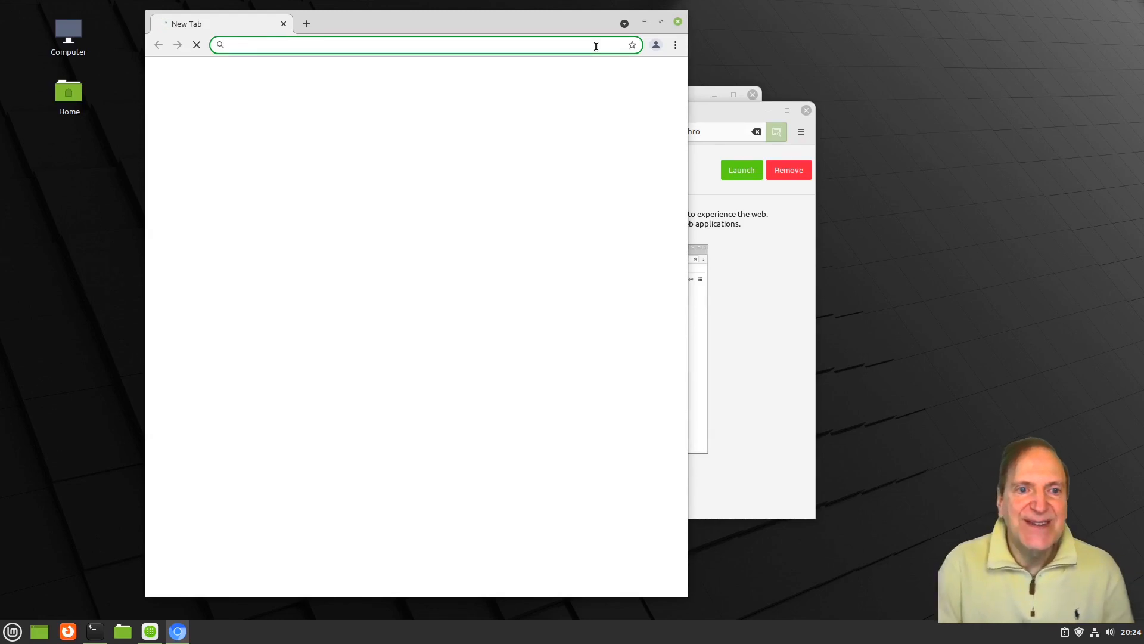
- Return to Software Manager, search the Flatpak applications for "firefo" and open the Firefox details page
left_click(754, 243)
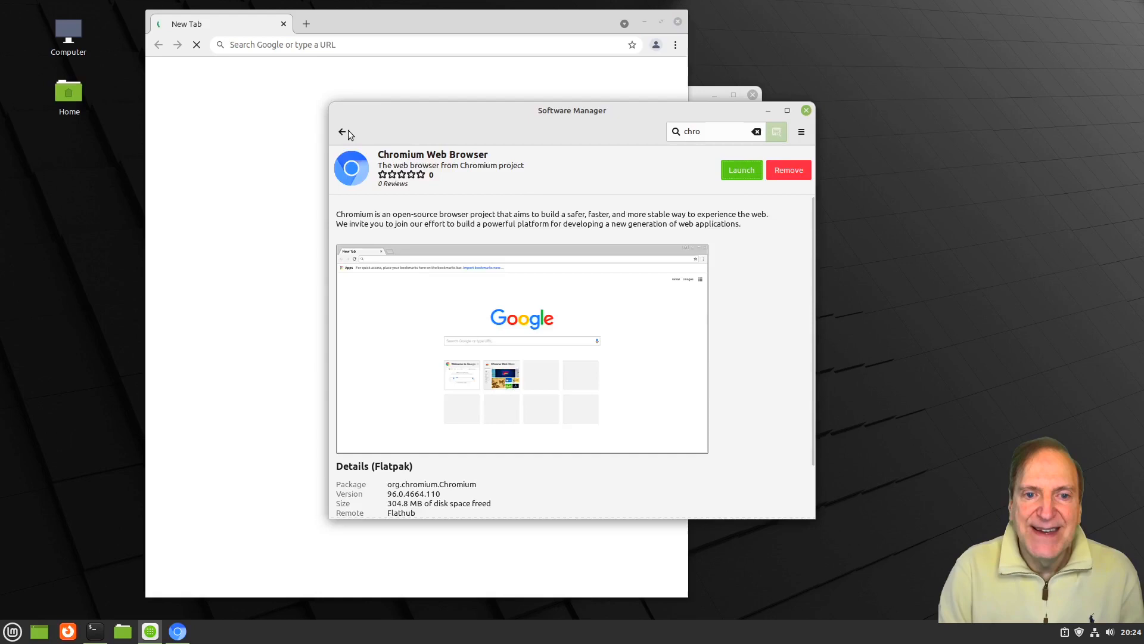
left_click(343, 132)
key("BackSpace")
key("BackSpace")
key("BackSpace")
key("BackSpace")
type("firefo")
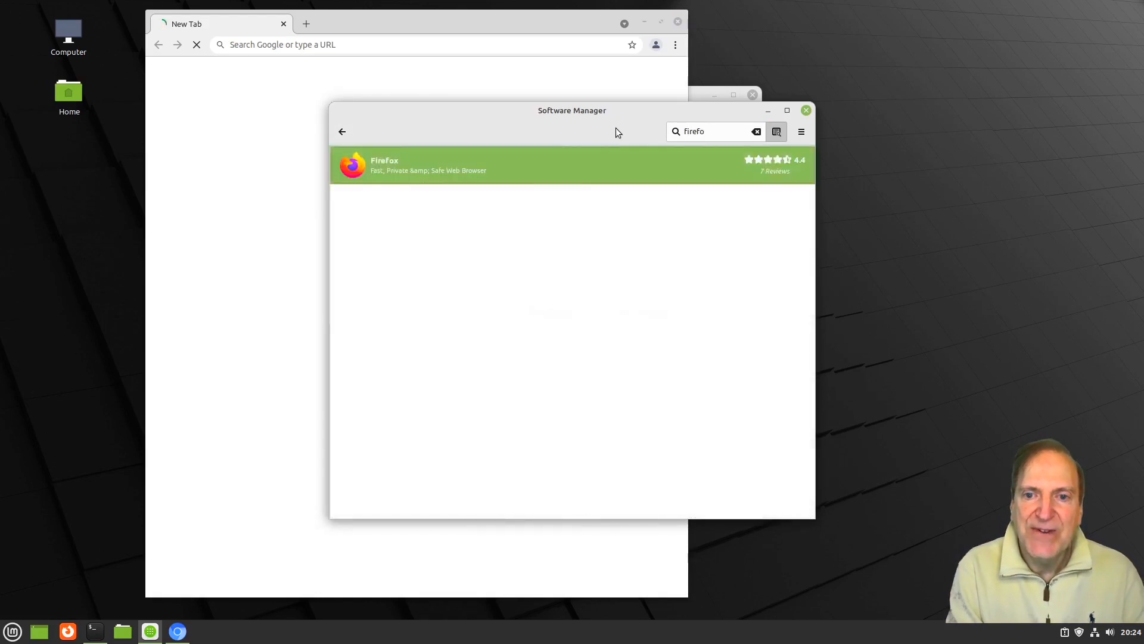
left_click(419, 169)
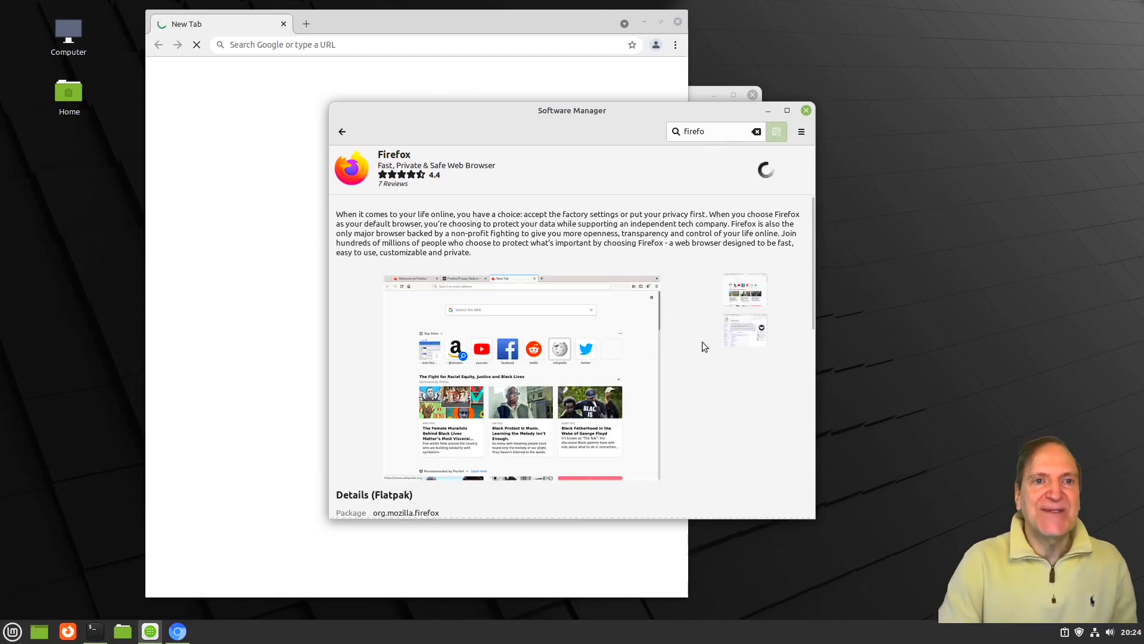
- Read the Firefox Flatpak's description and package details, including version, size and remote
scroll(703, 344, "down", 1)
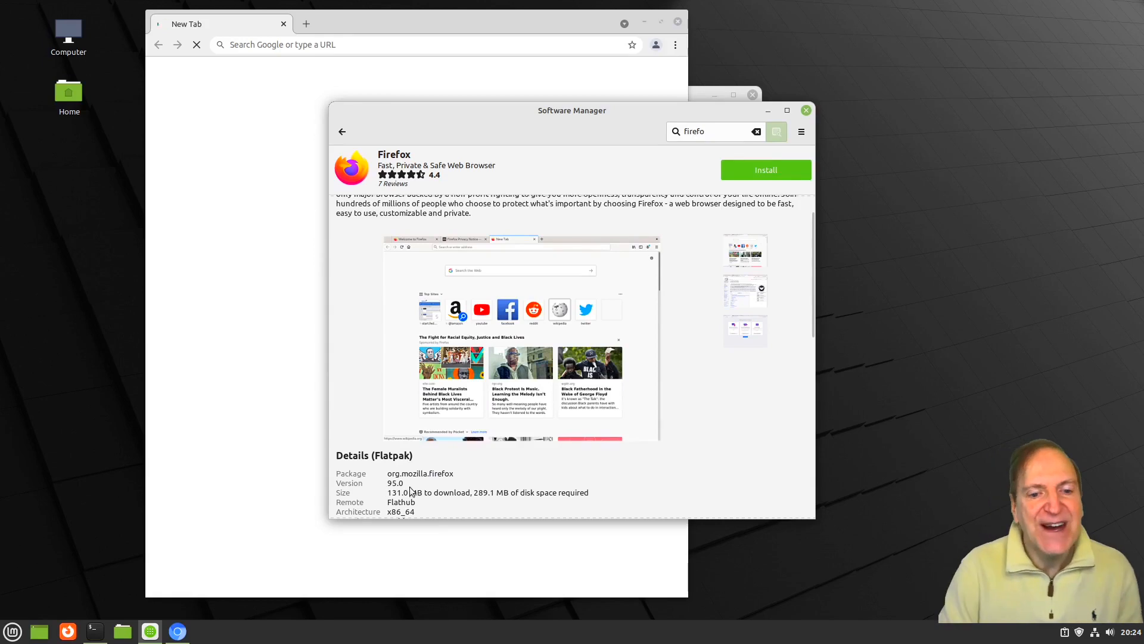
scroll(544, 495, "down", 2)
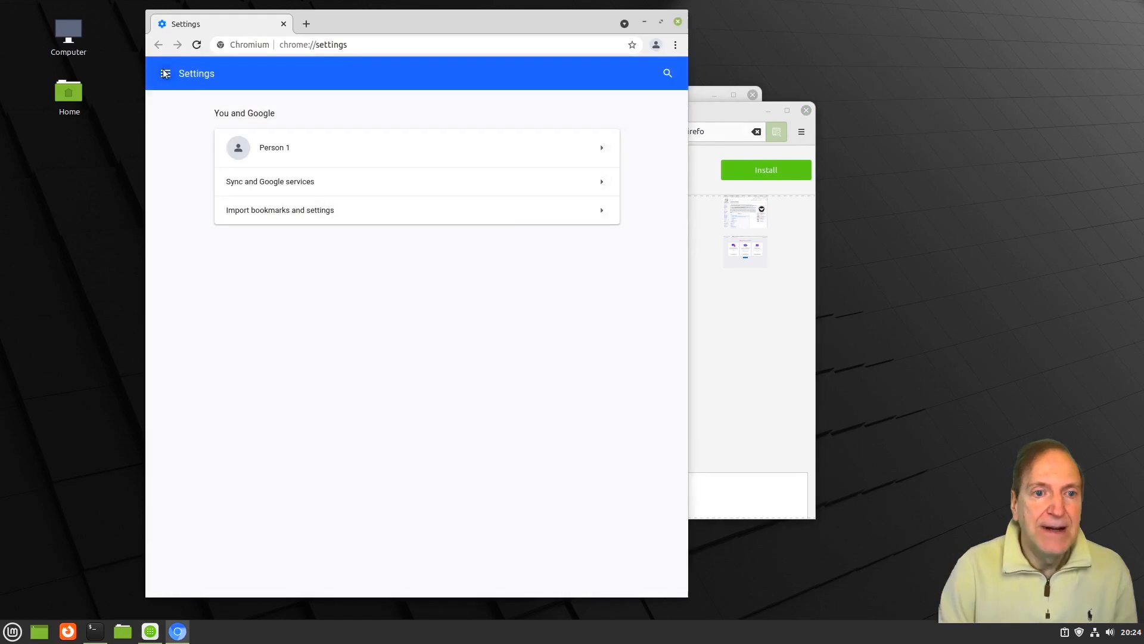
- Switch to Chromium's settings, review the address bar search engine choices and the Manage search engines list, and close the browser
left_click(167, 73)
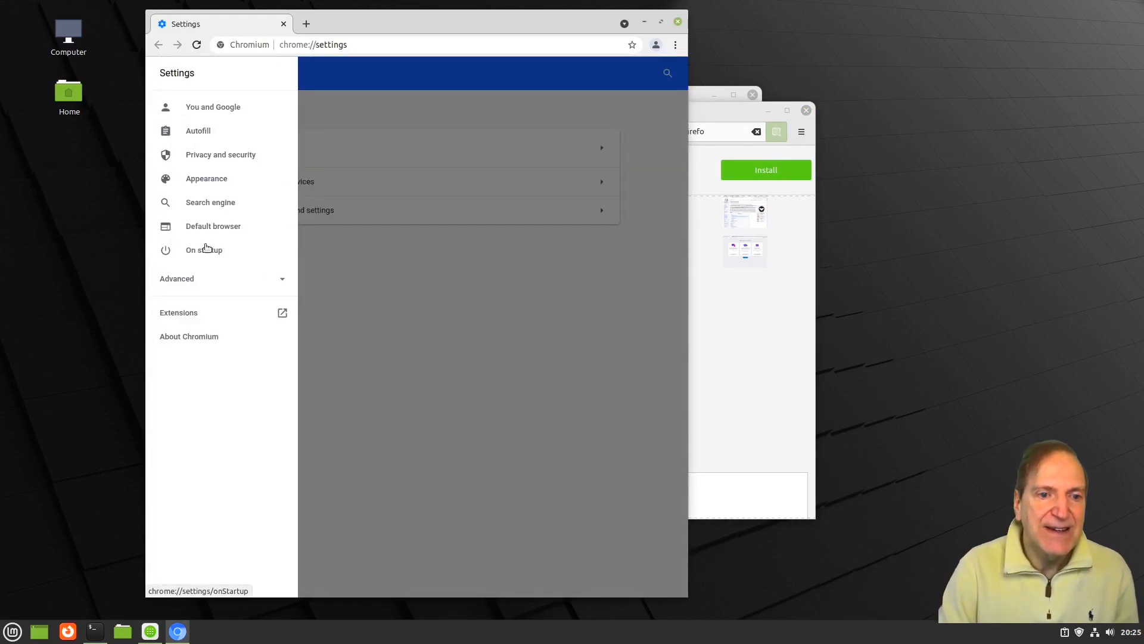
left_click(203, 204)
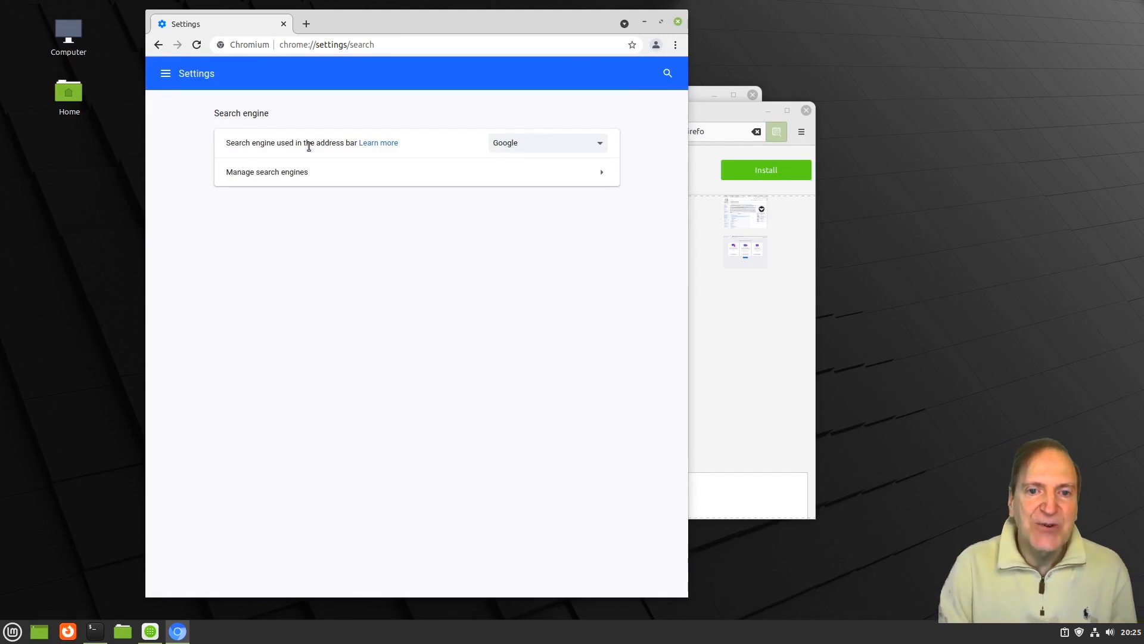
left_click(600, 145)
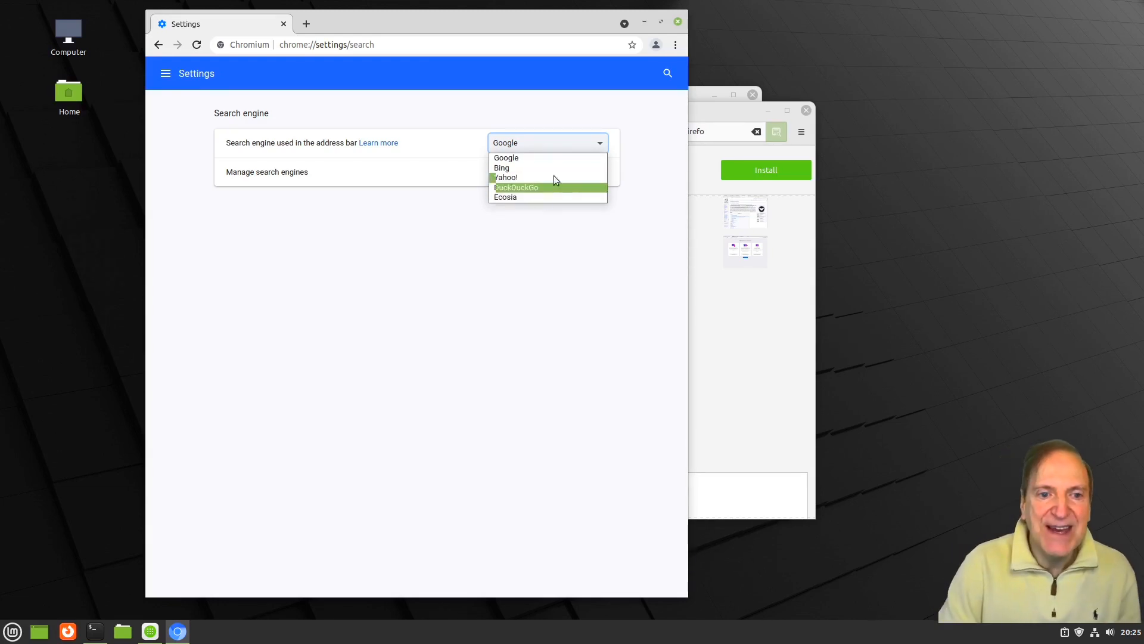
left_click(650, 131)
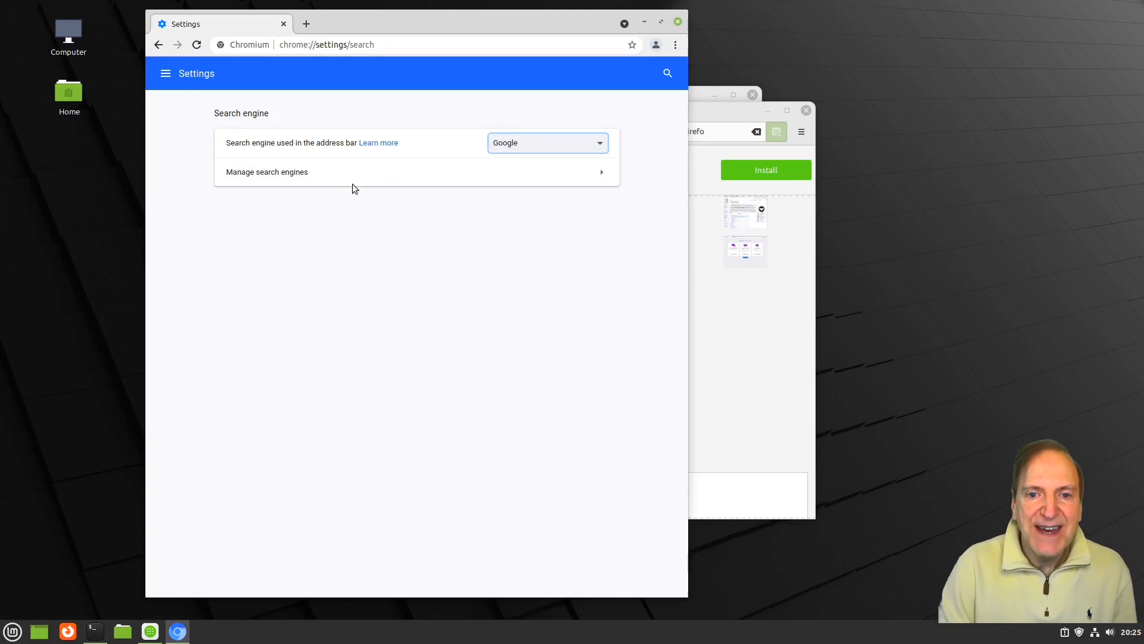
left_click(521, 174)
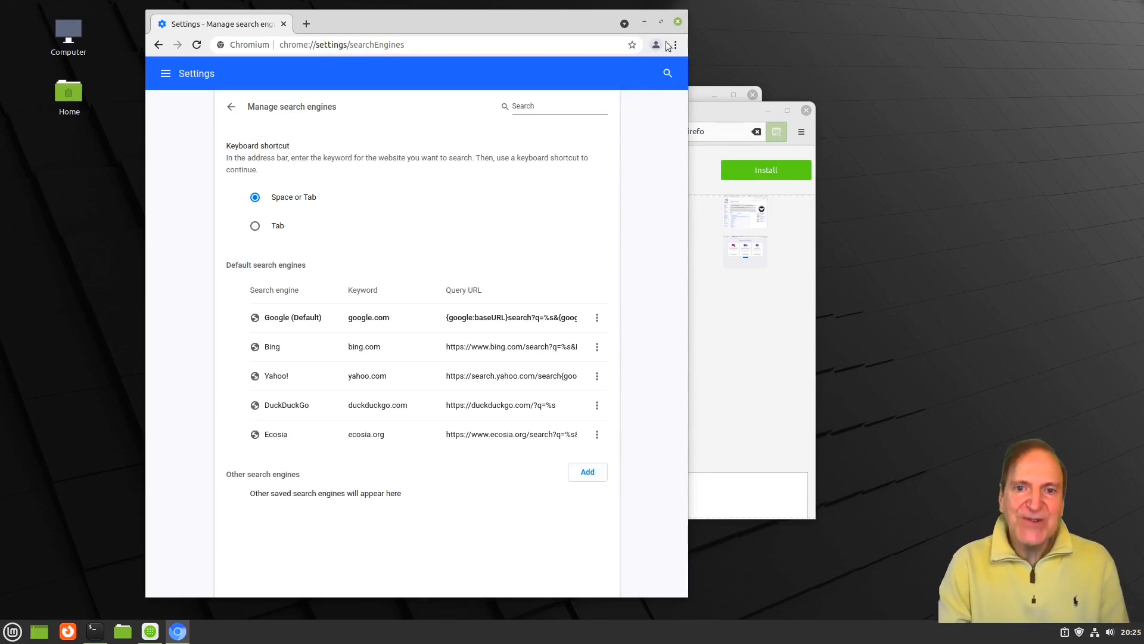
left_click(678, 22)
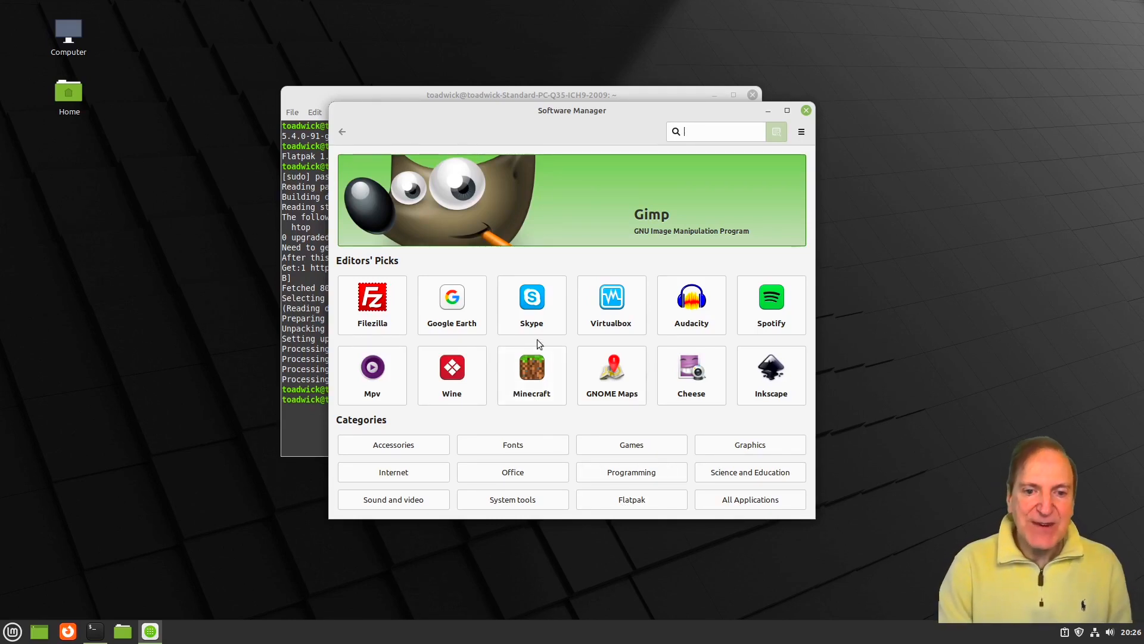
- Check Software Manager's package search options and its About information, and close the program
left_click(801, 131)
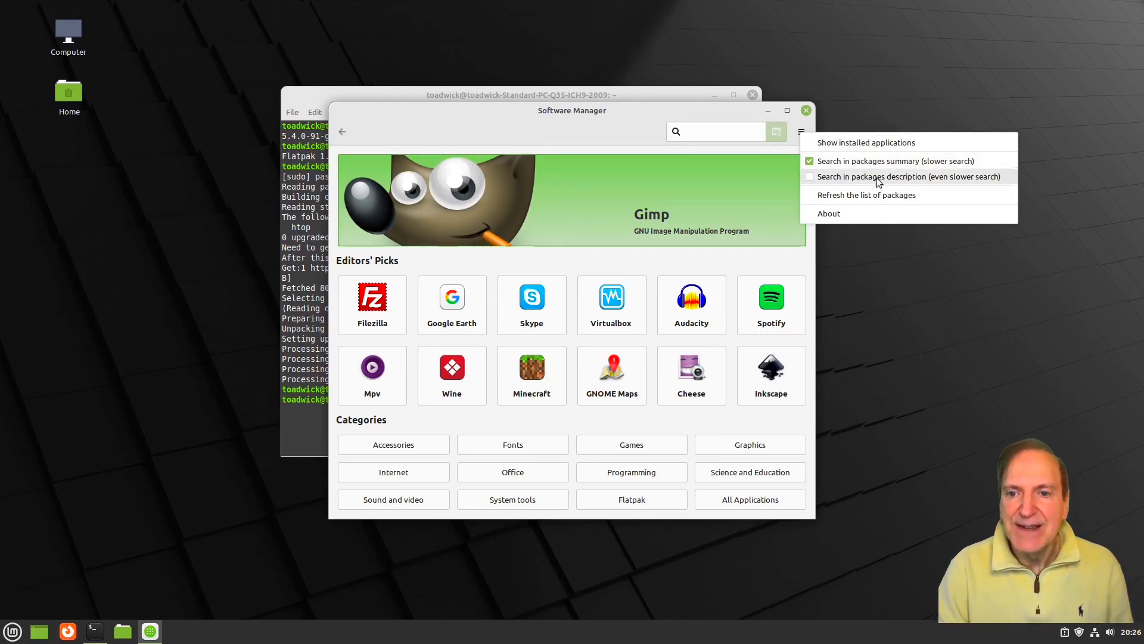
left_click(837, 217)
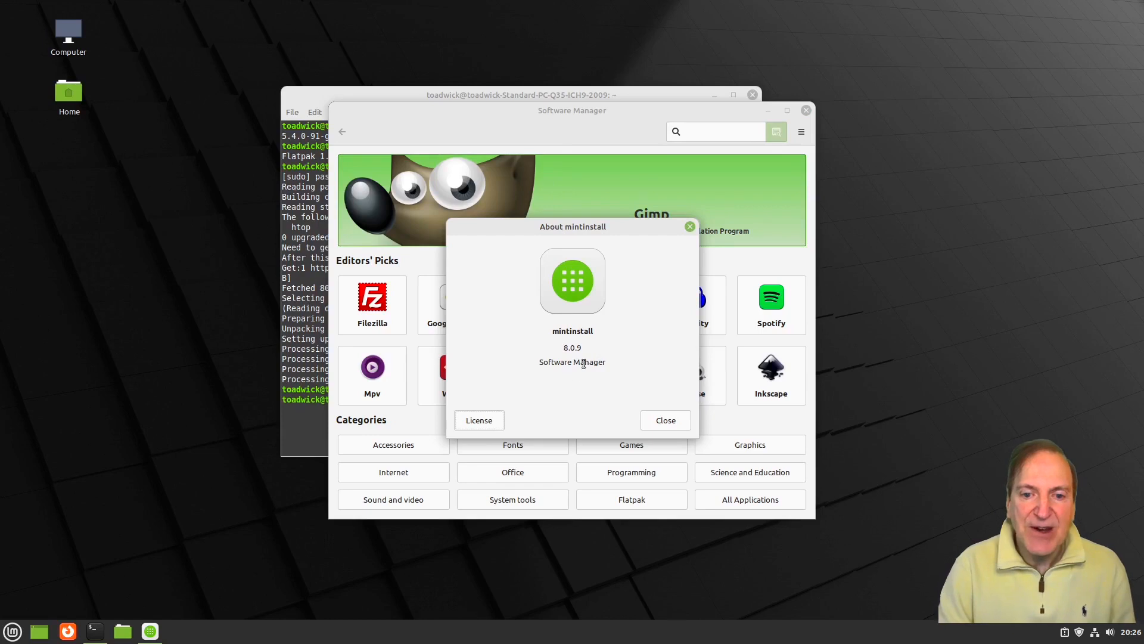
left_click(663, 420)
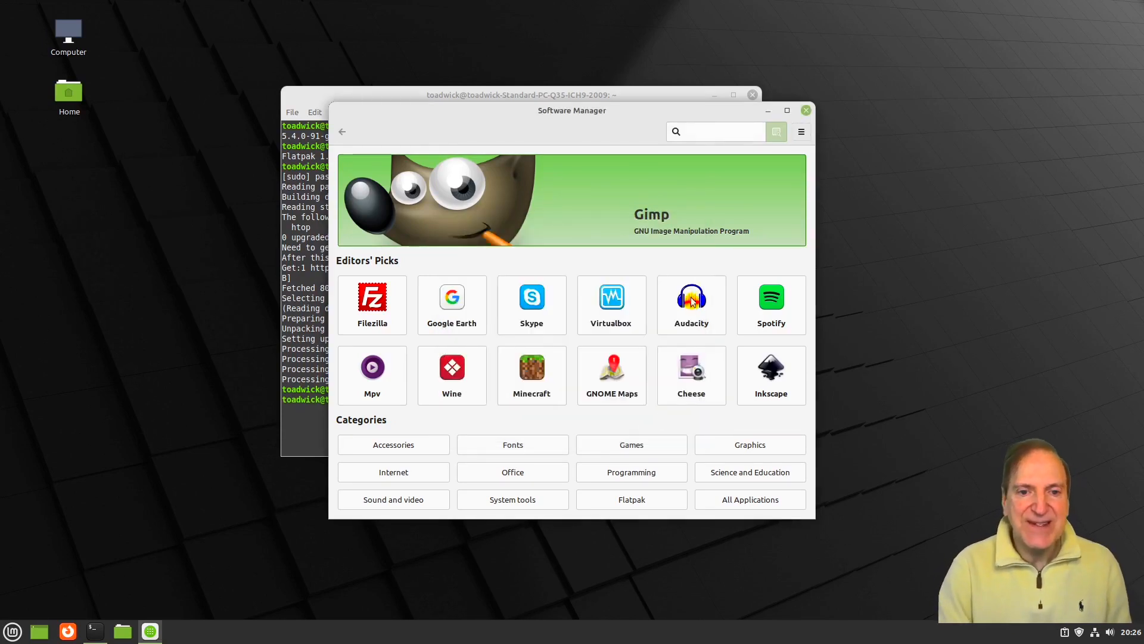
left_click(806, 111)
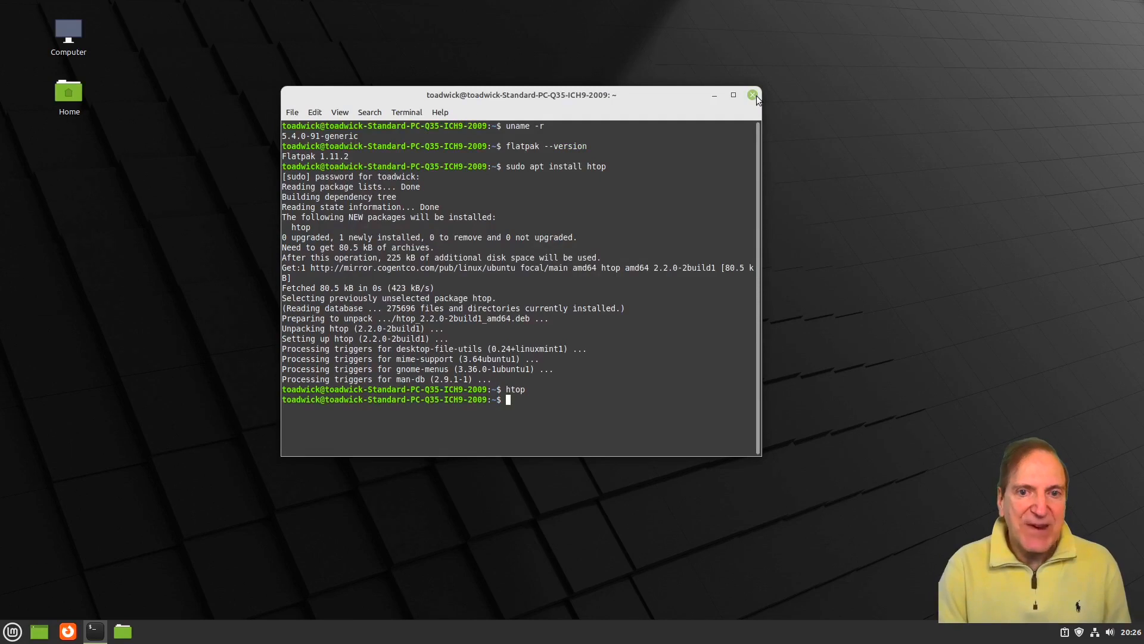
- Open Document Viewer from the Accessories applications, view its About information, and close it
key("super")
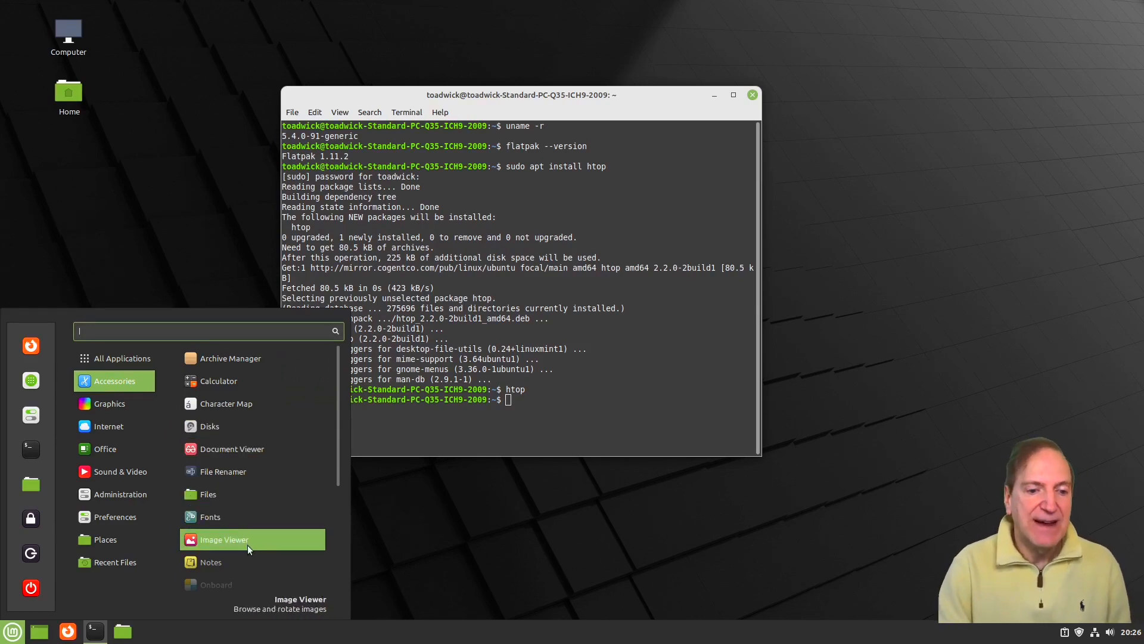
left_click(218, 450)
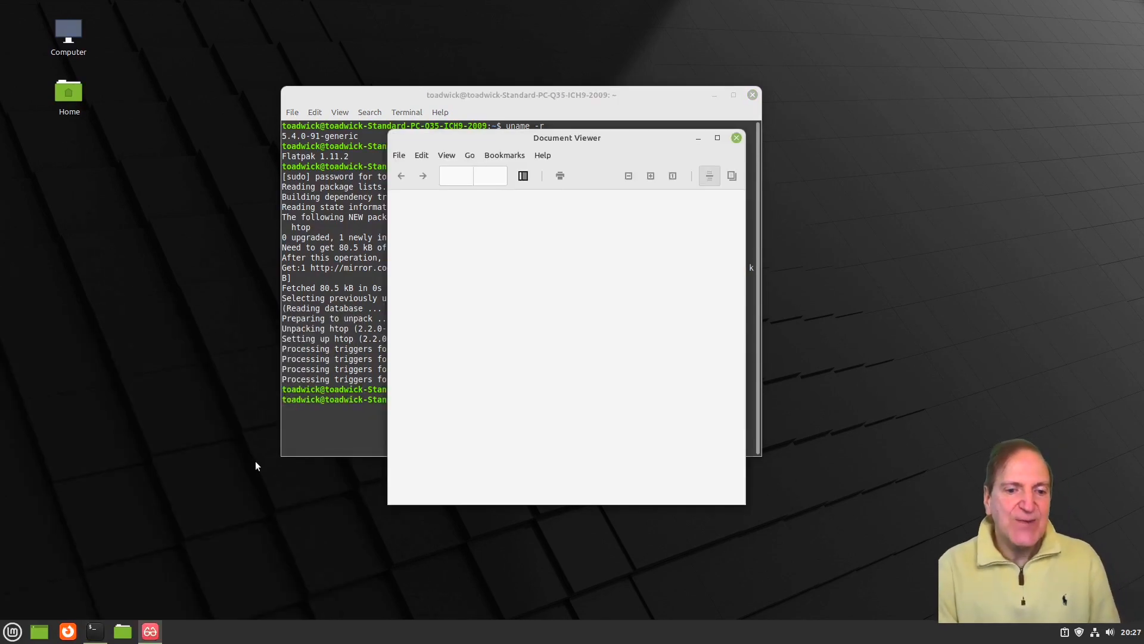
left_click(399, 156)
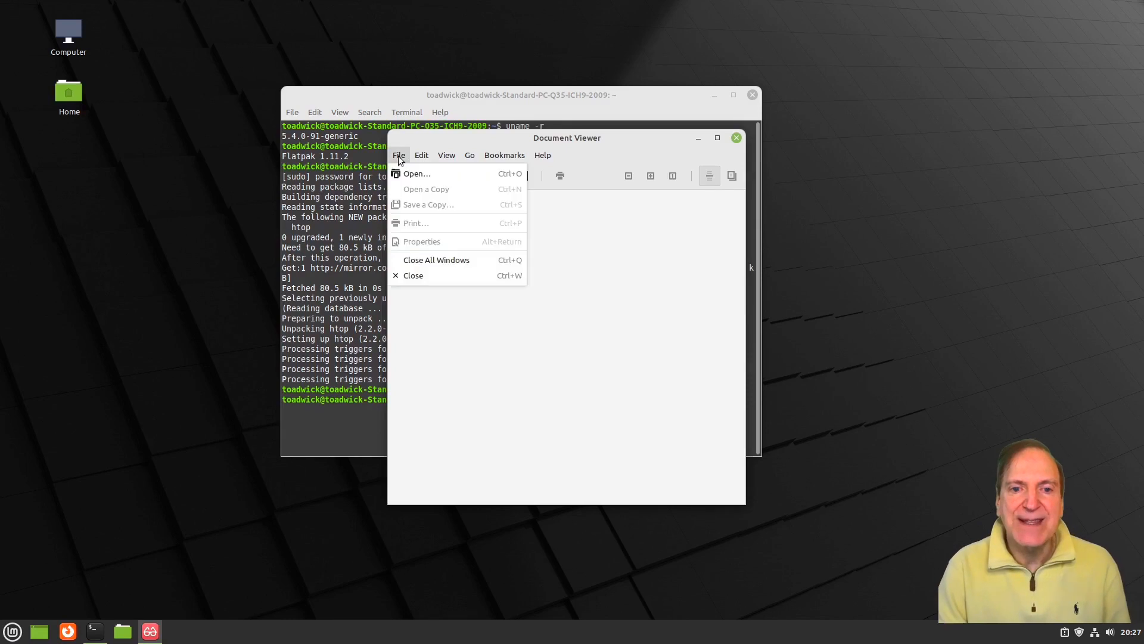
mouse_move(555, 156)
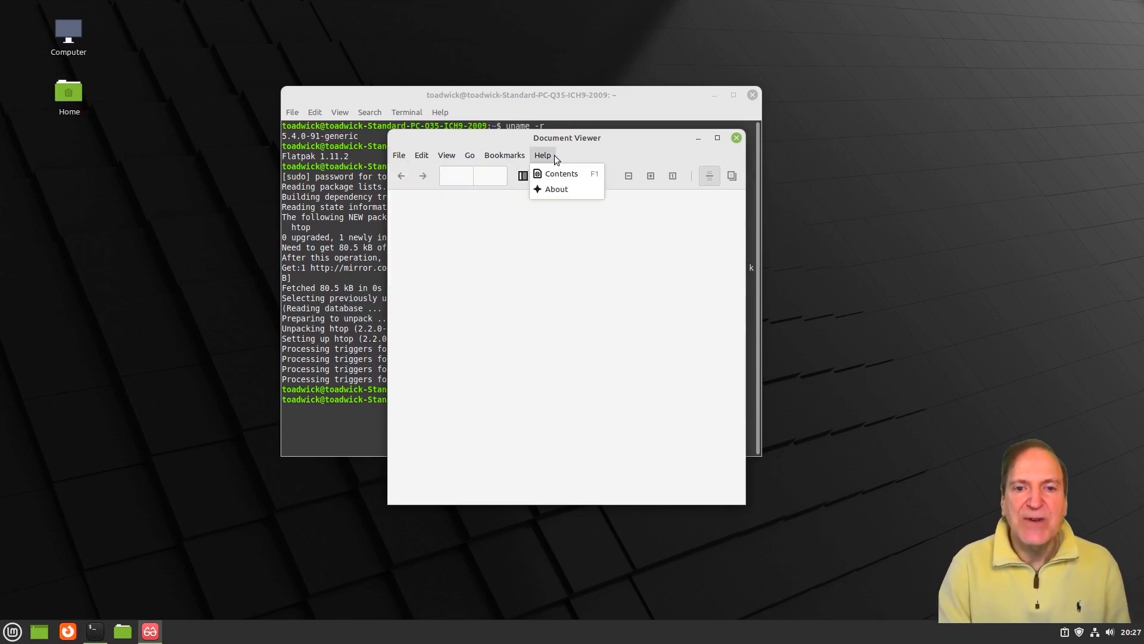
left_click(546, 189)
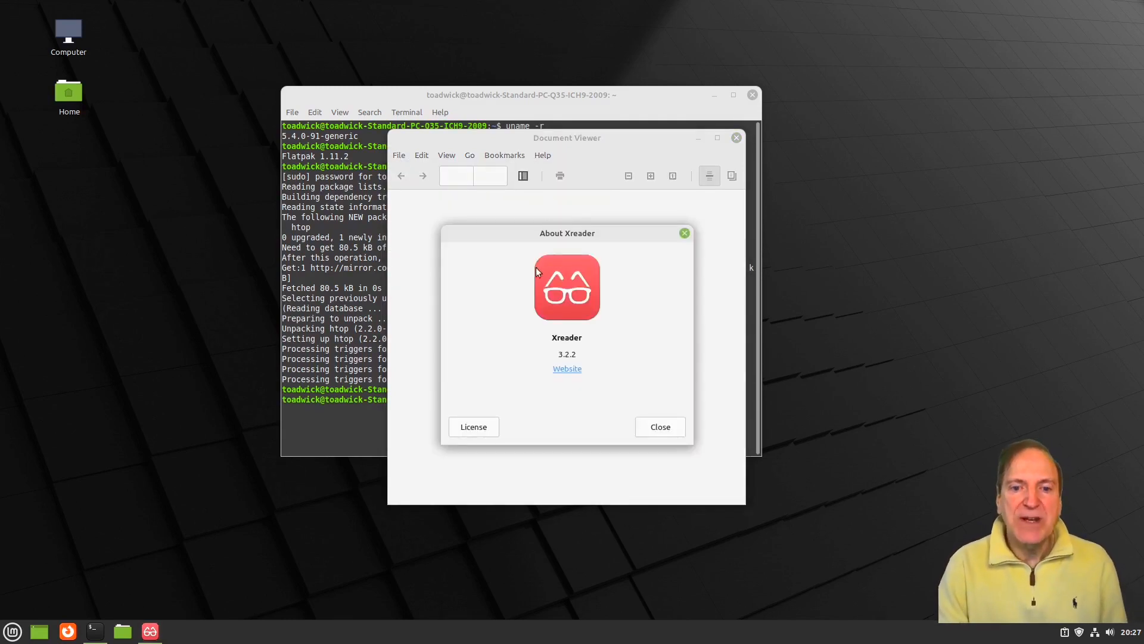
left_click(659, 428)
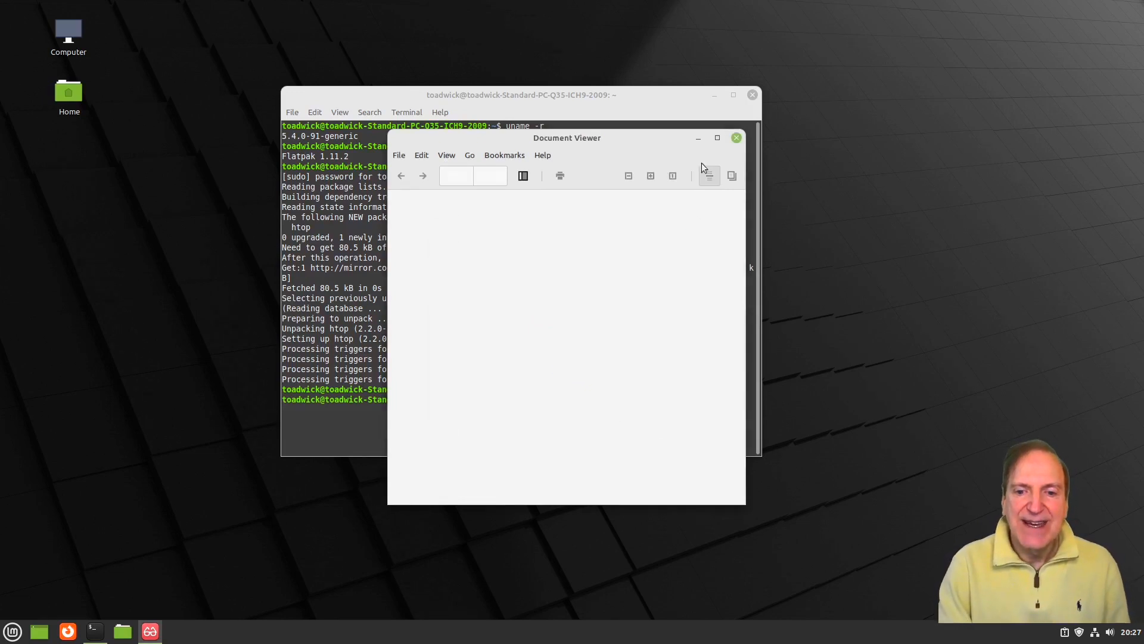
left_click(737, 138)
- Browse the installed applications in the Accessories, Graphics, Internet and Office categories
left_click(10, 631)
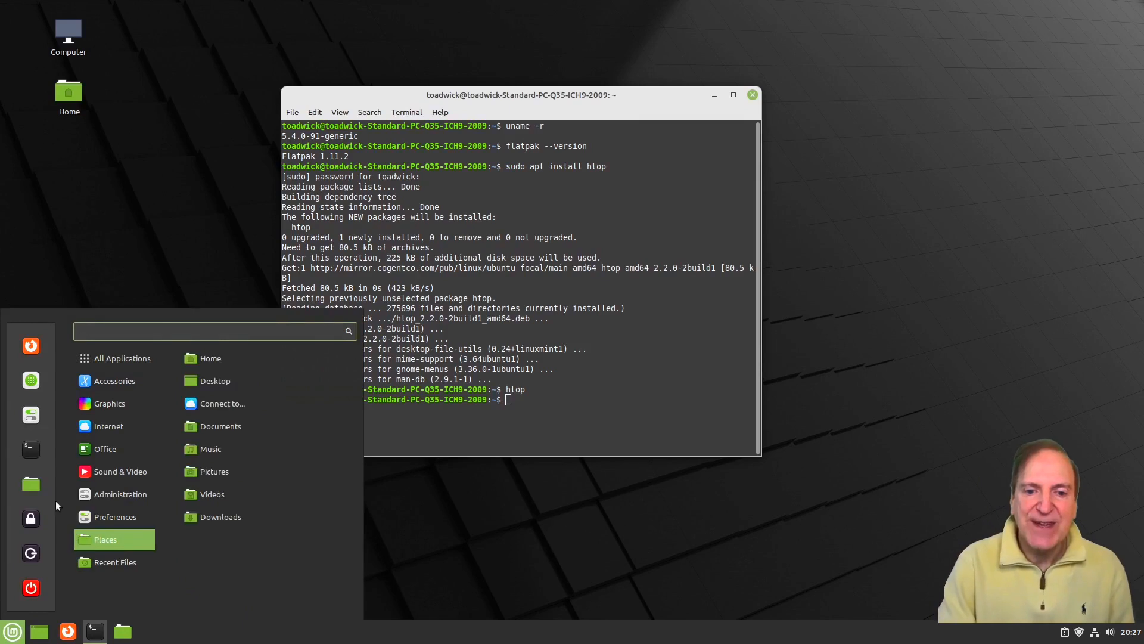
scroll(238, 506, "down", 3)
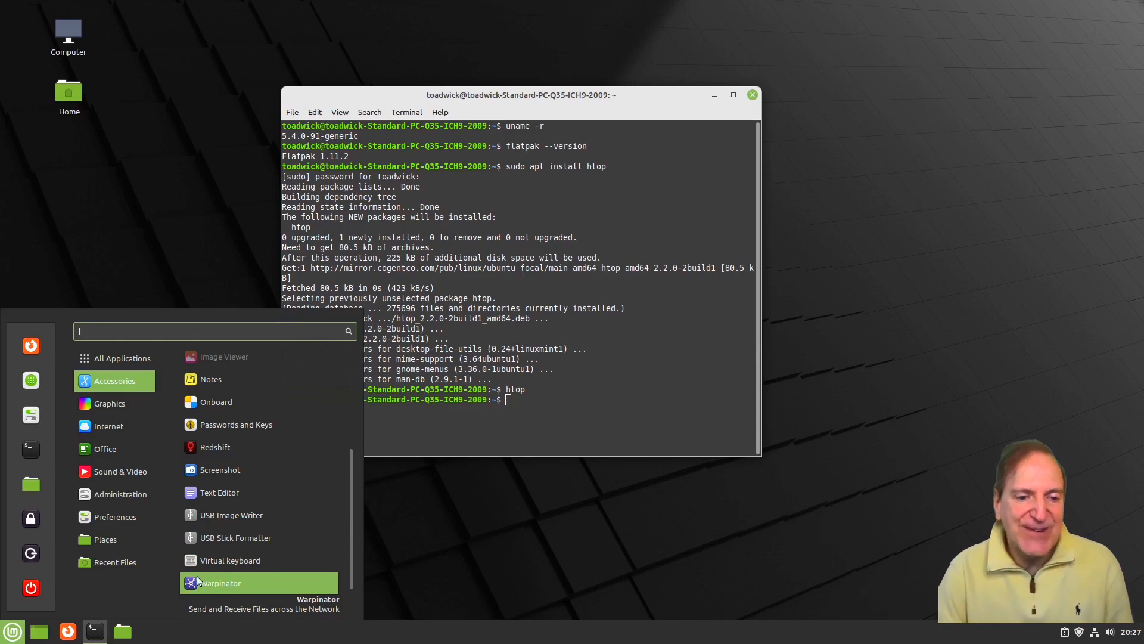
mouse_move(114, 406)
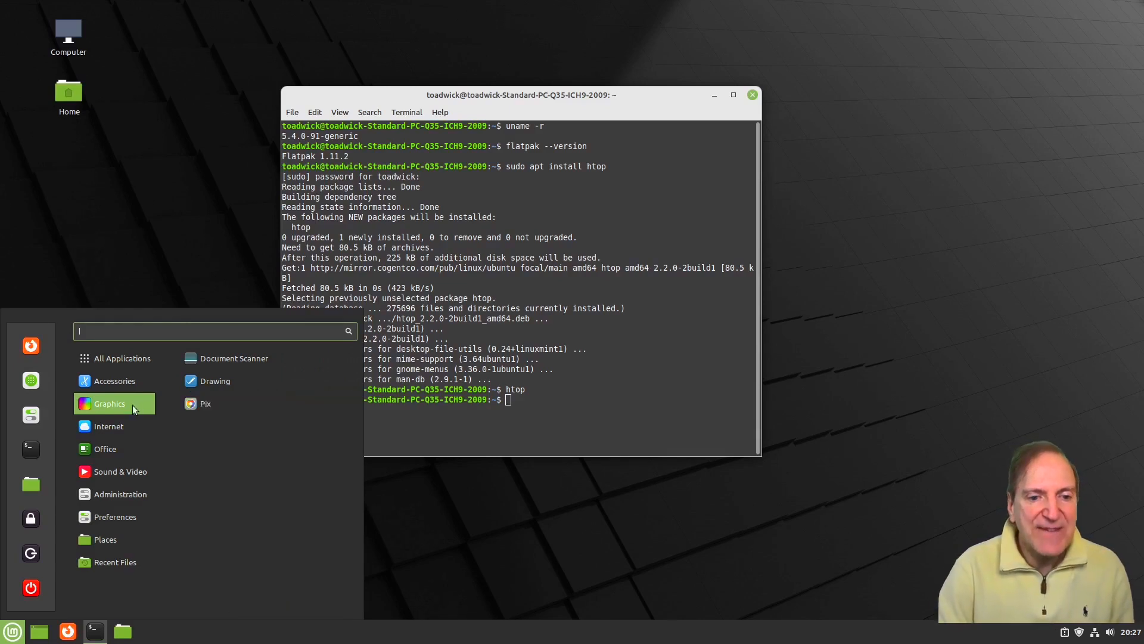
mouse_move(108, 427)
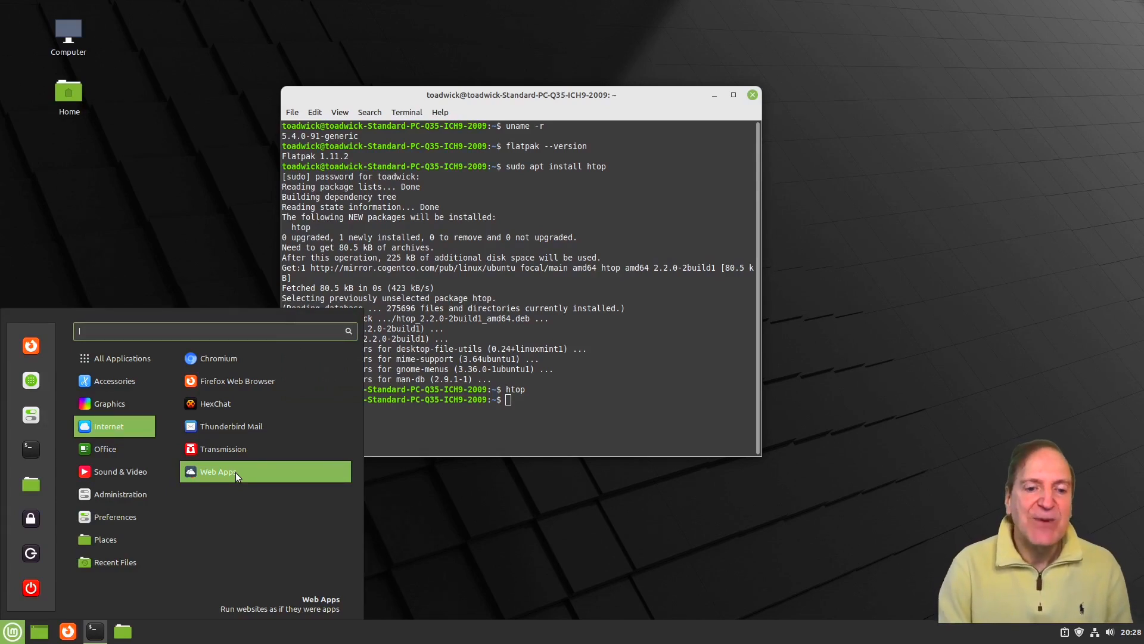
mouse_move(112, 448)
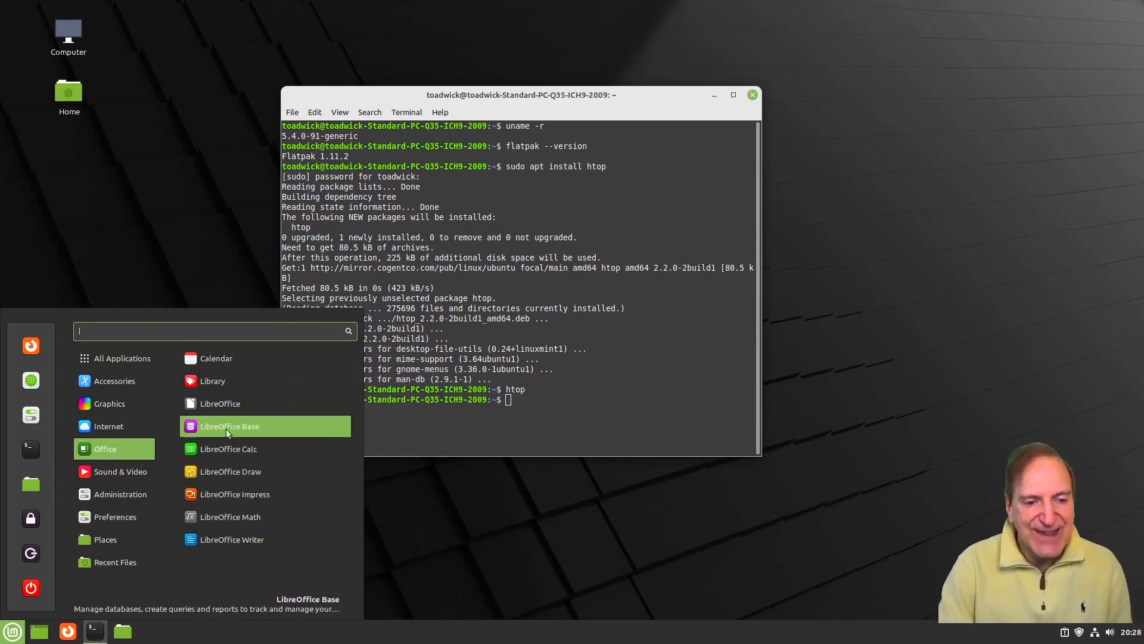
- Launch the Calendar application from the Office category and check the pop-up calendar of the desktop clock
left_click(214, 360)
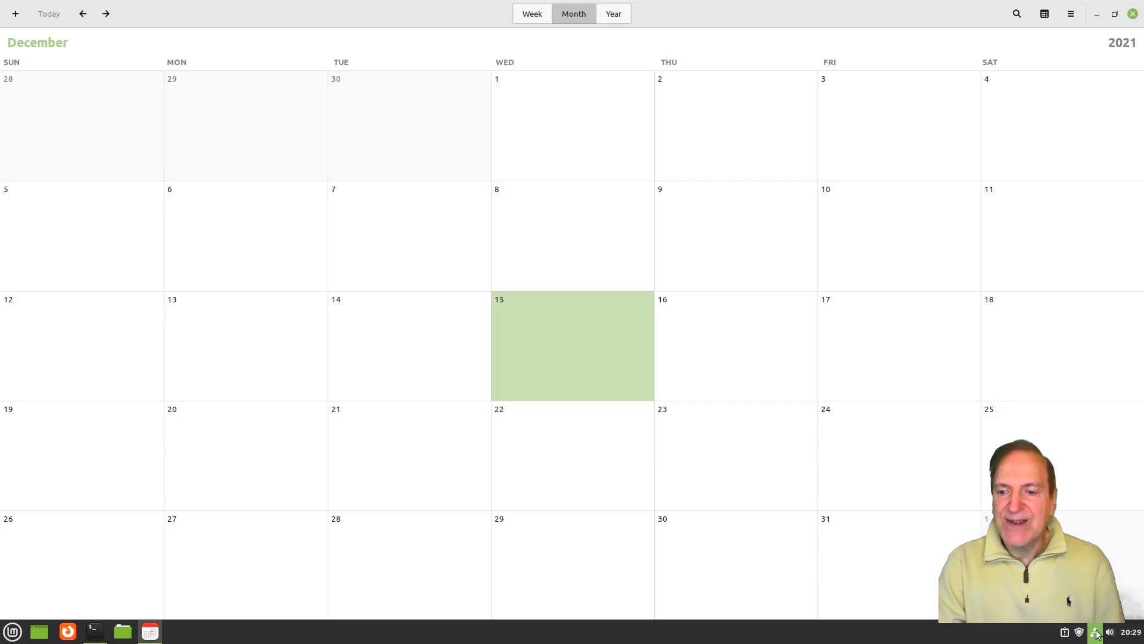
left_click(1130, 631)
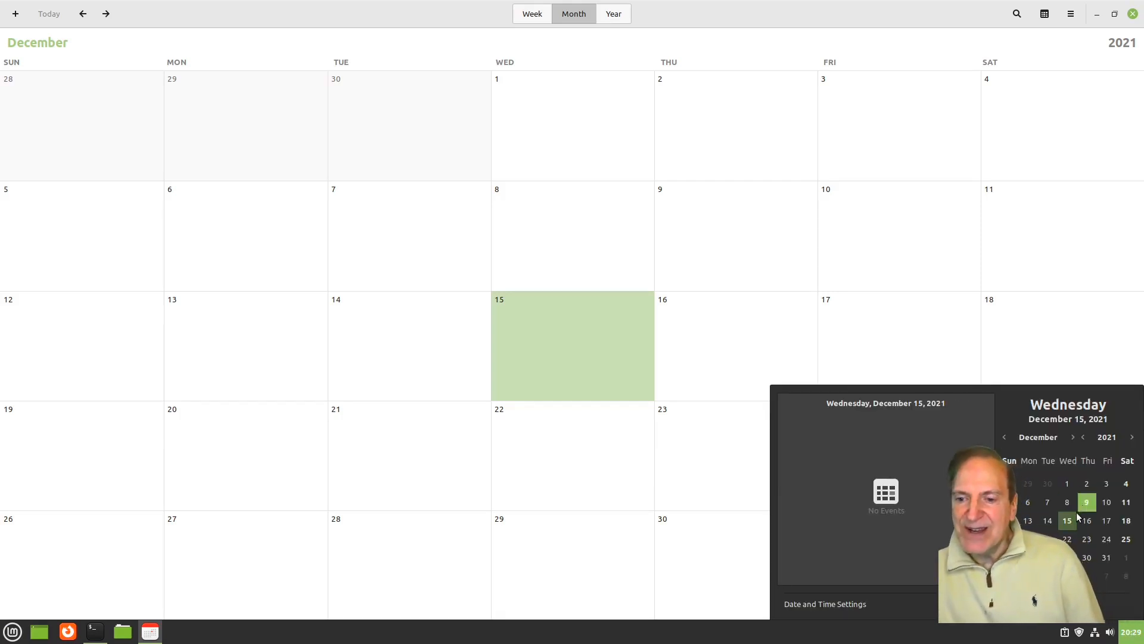
left_click(542, 209)
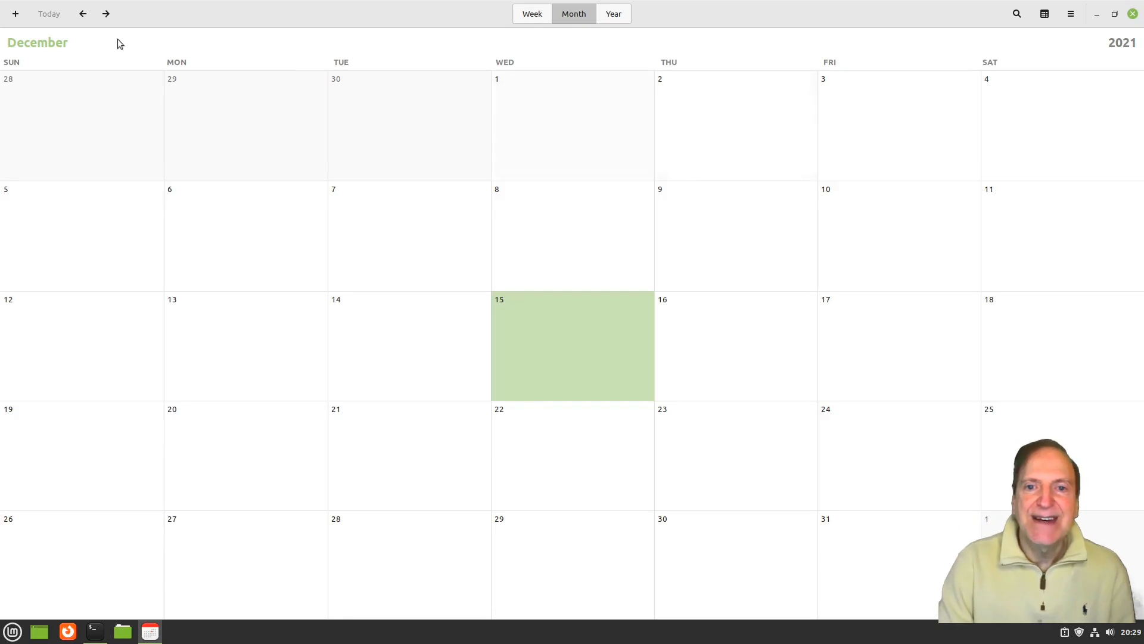
- Review Calendar's list of calendars, its application options and its About information
left_click(1044, 17)
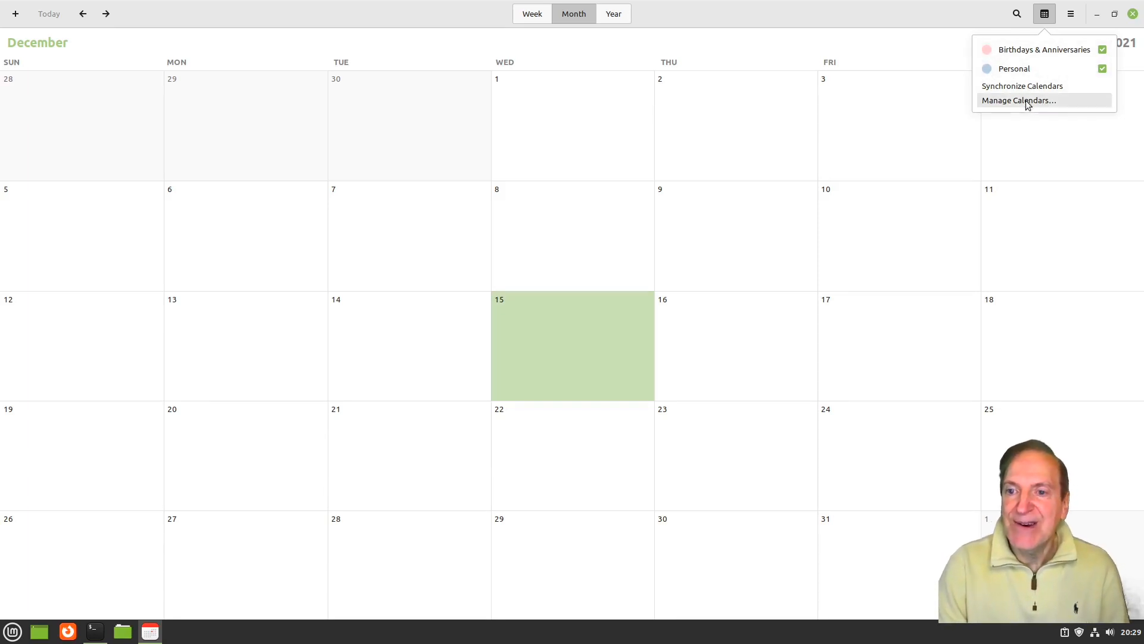
left_click(1071, 13)
left_click(1072, 13)
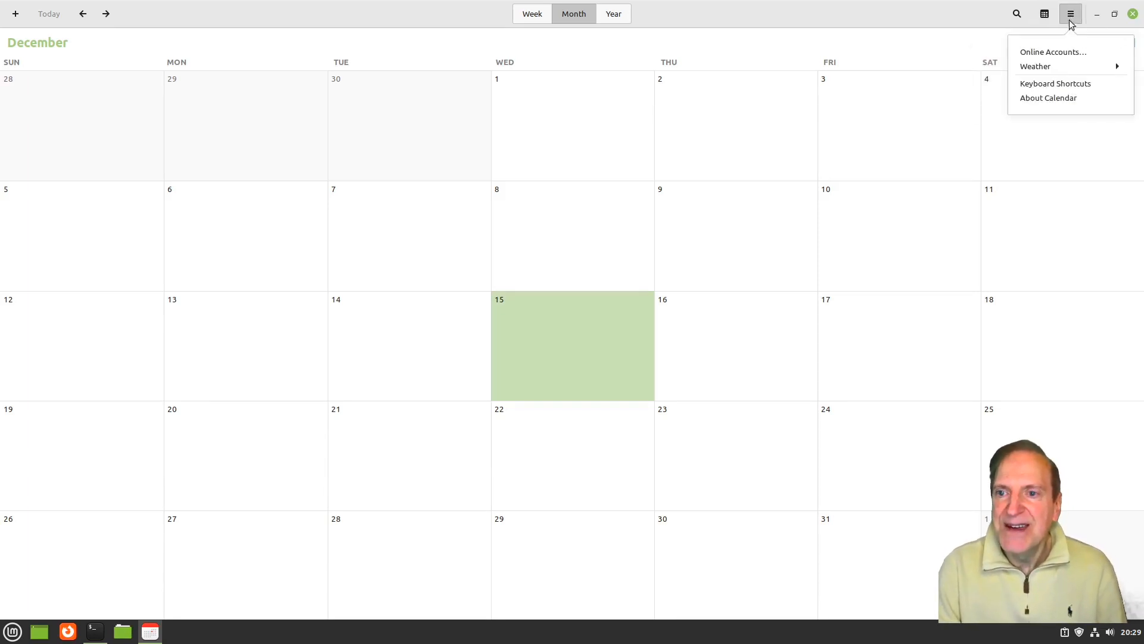
left_click(1037, 67)
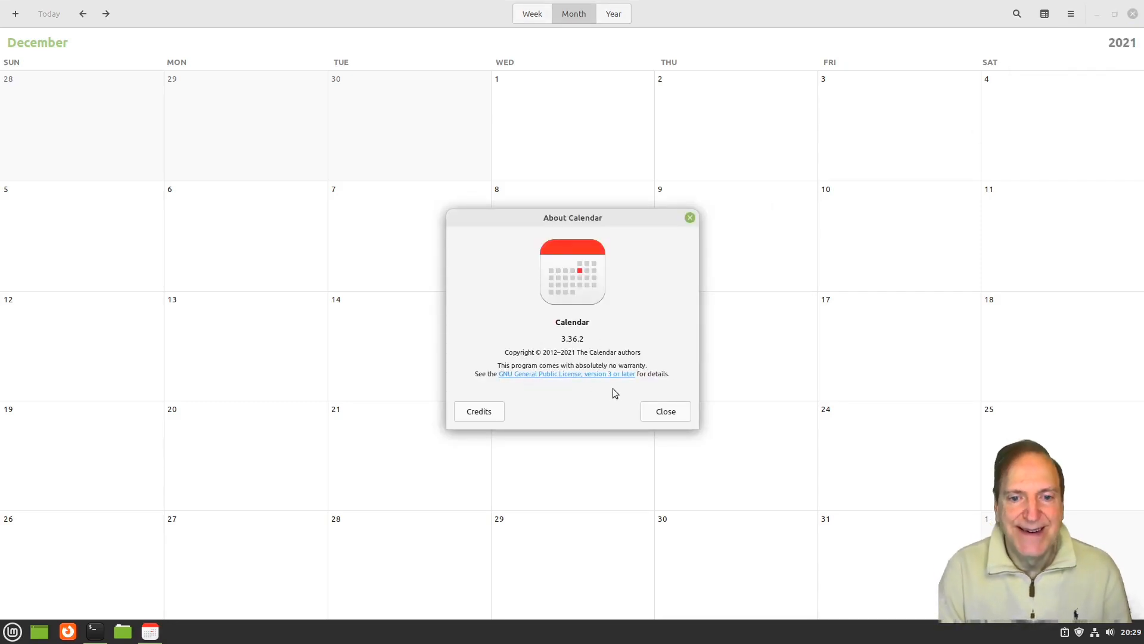
left_click(690, 218)
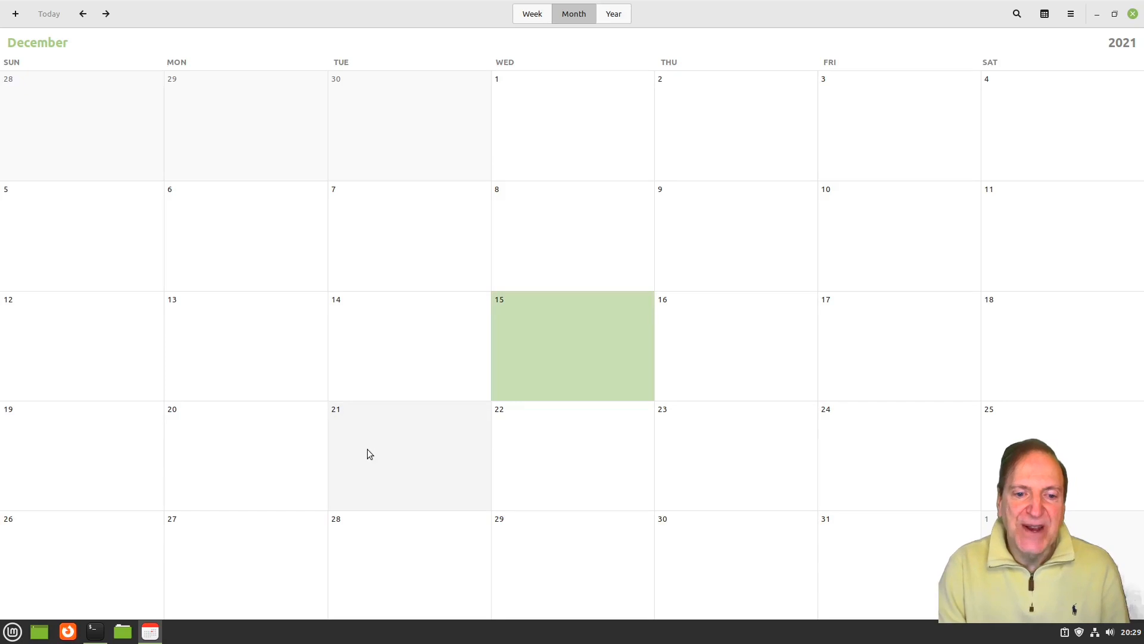
- Start a new event on December 22, check which calendar it can go in, and open its full details
left_click(550, 443)
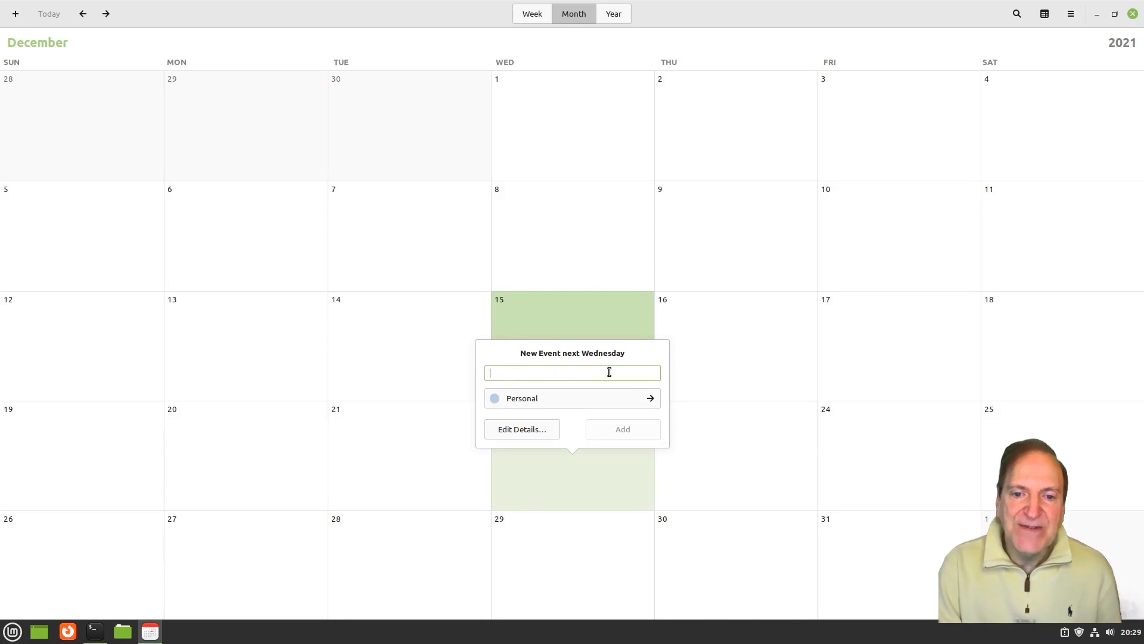
left_click(651, 400)
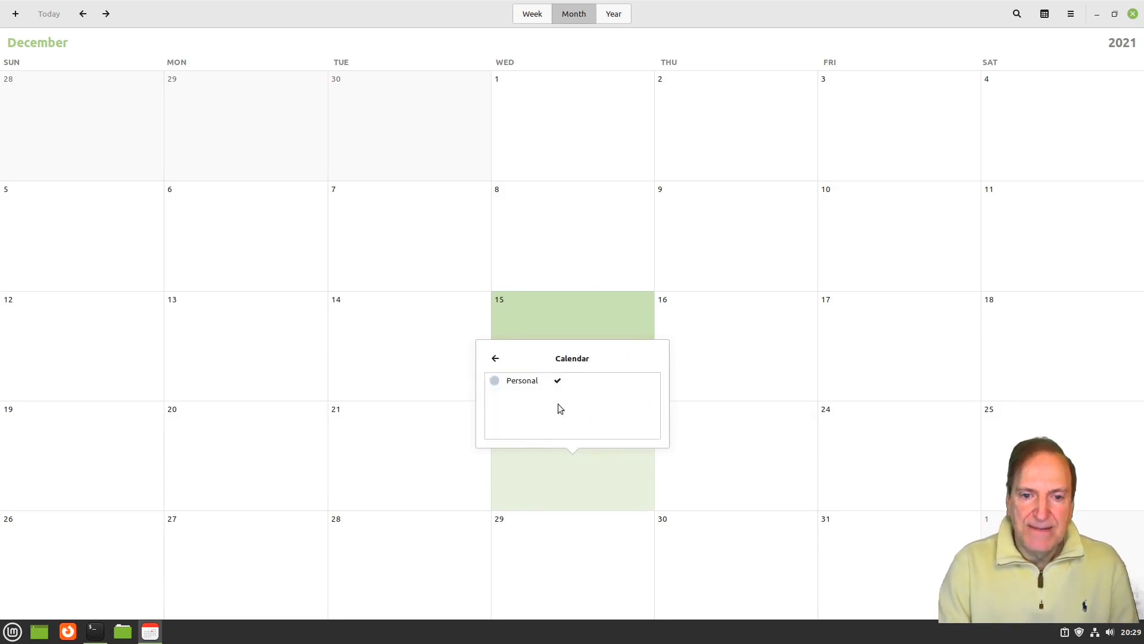
left_click(492, 358)
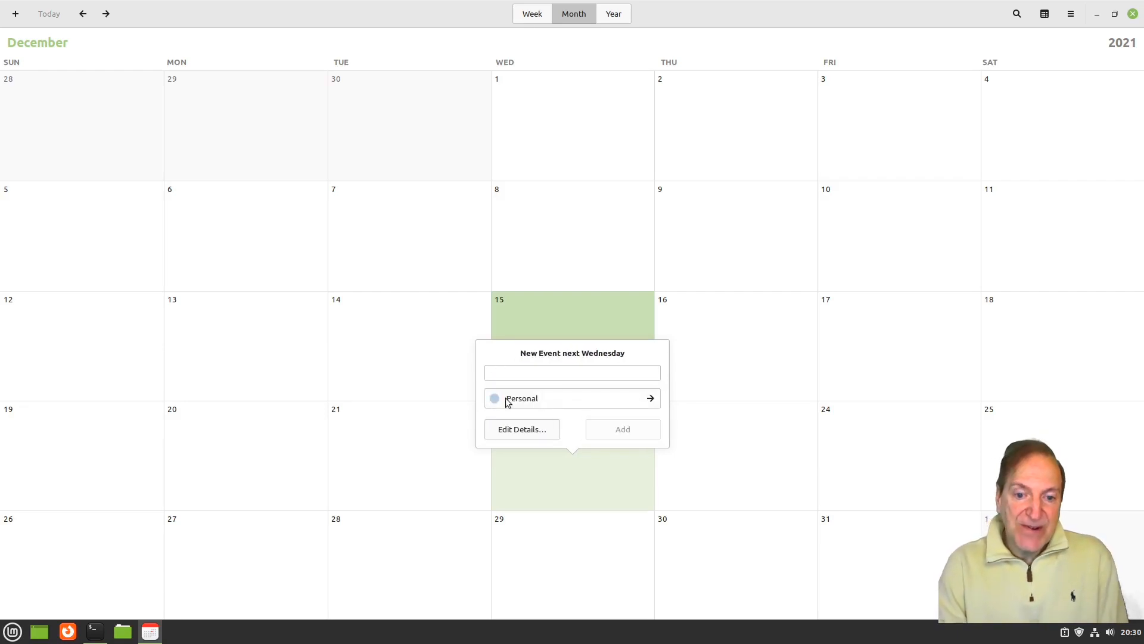
left_click(516, 430)
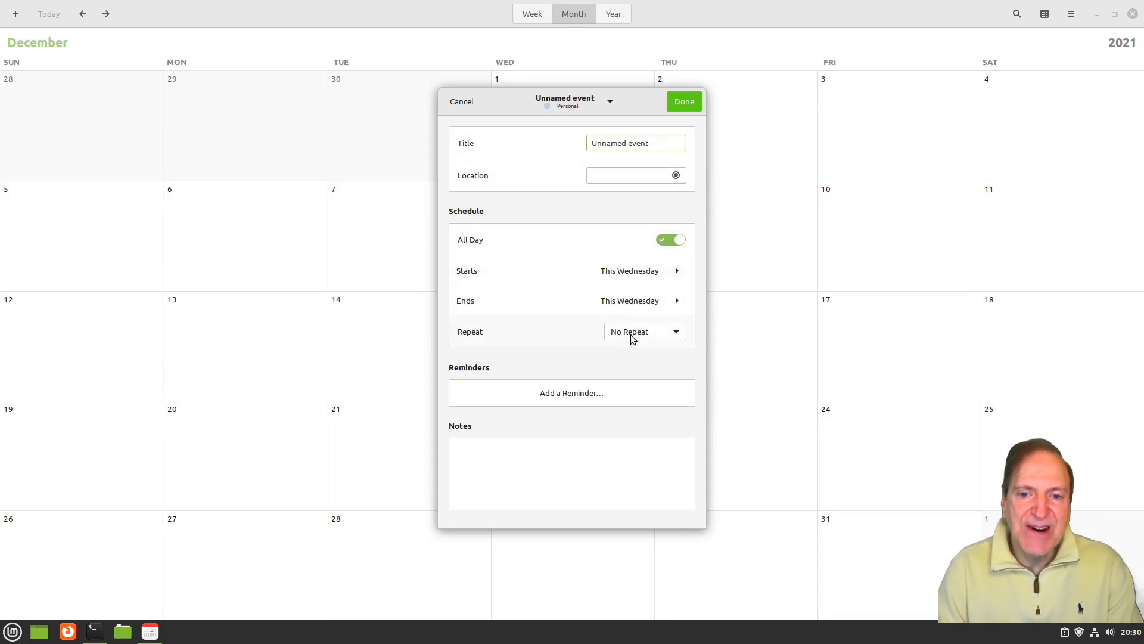
- Review the repeat options and reminder intervals available for the new event, without choosing any
left_click(672, 330)
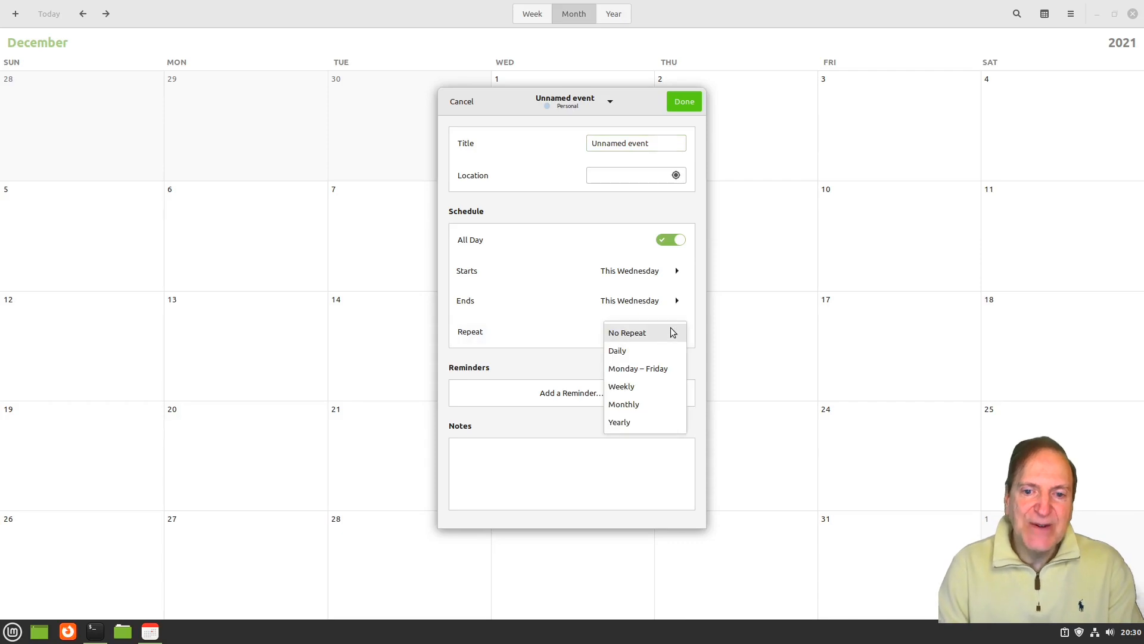
left_click(556, 325)
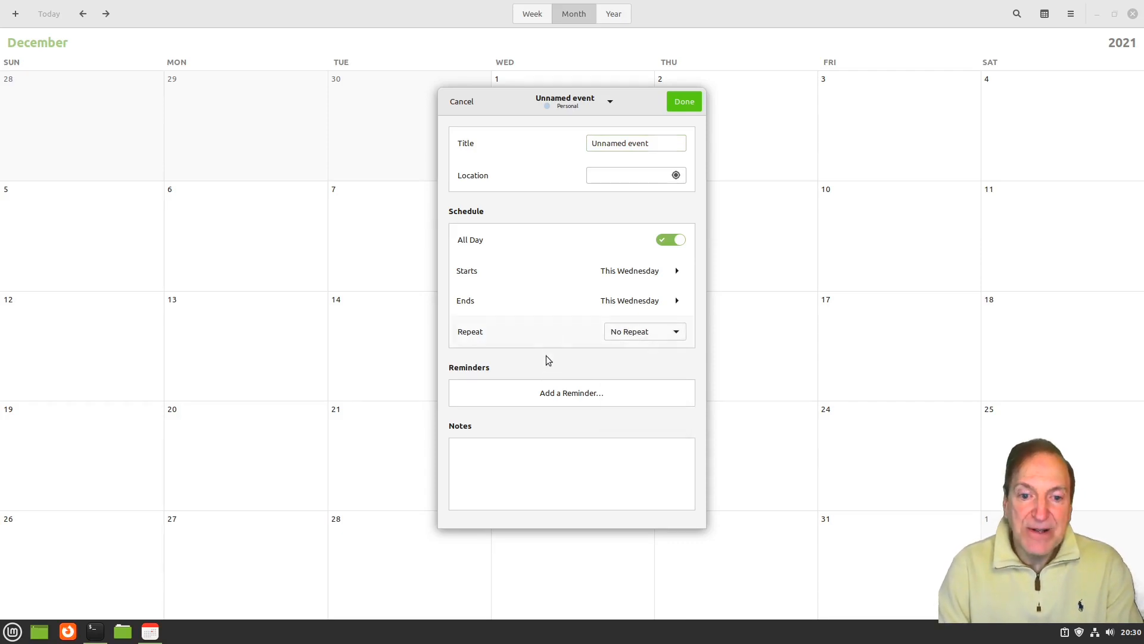
left_click(563, 396)
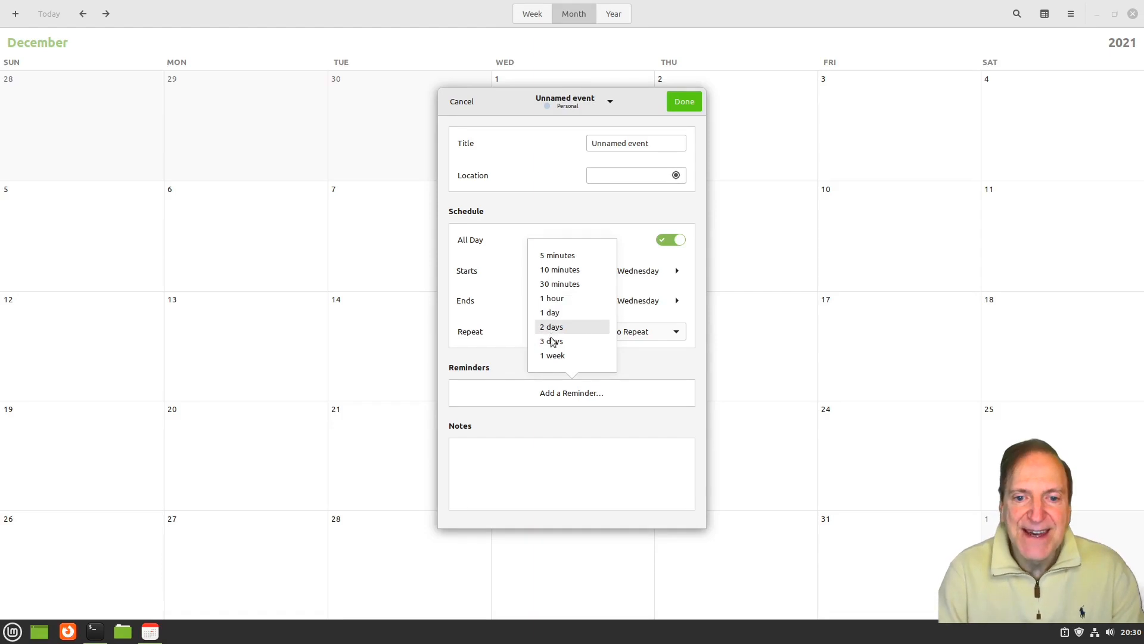
left_click(532, 455)
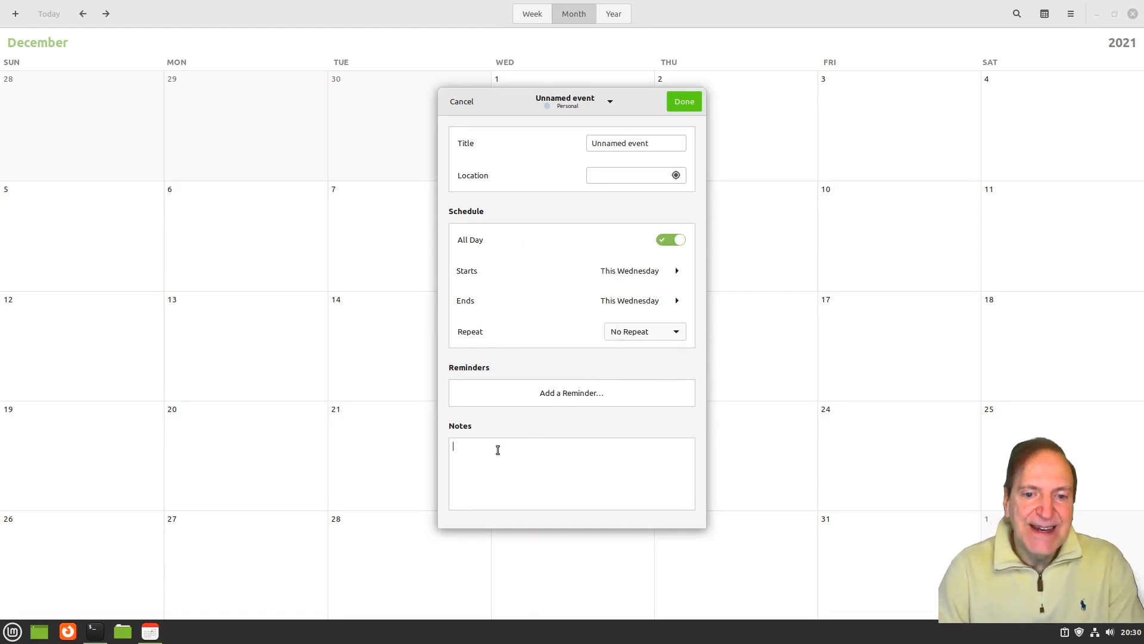
- Title the event "That thing I gotta go to" and enter the friend's place as its location
left_click_drag(661, 143, 566, 145)
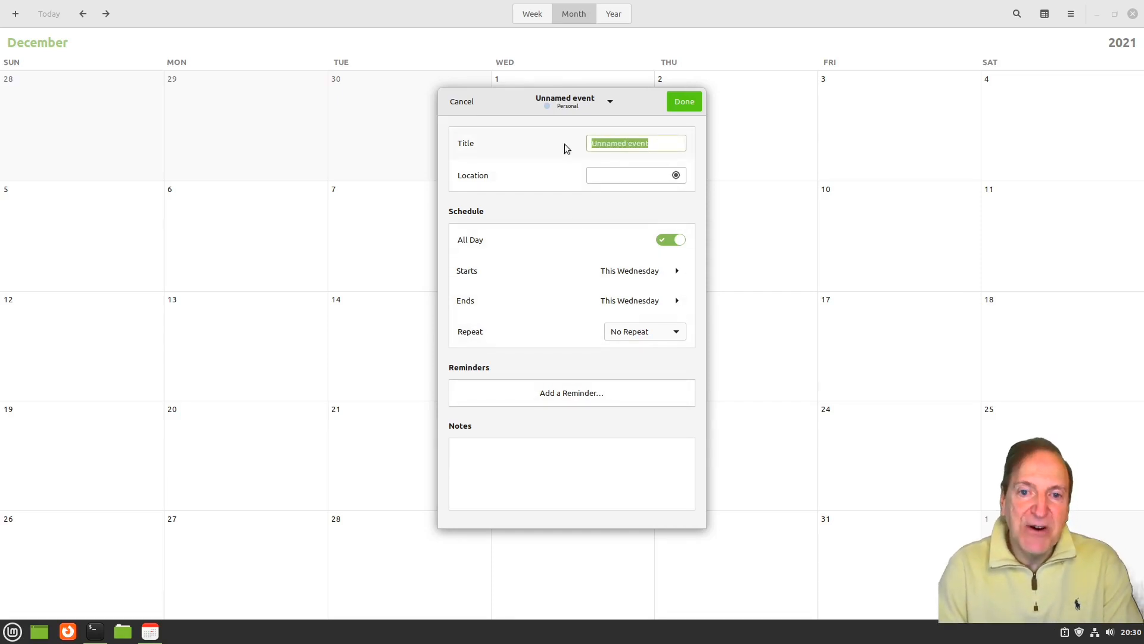
type("Tha")
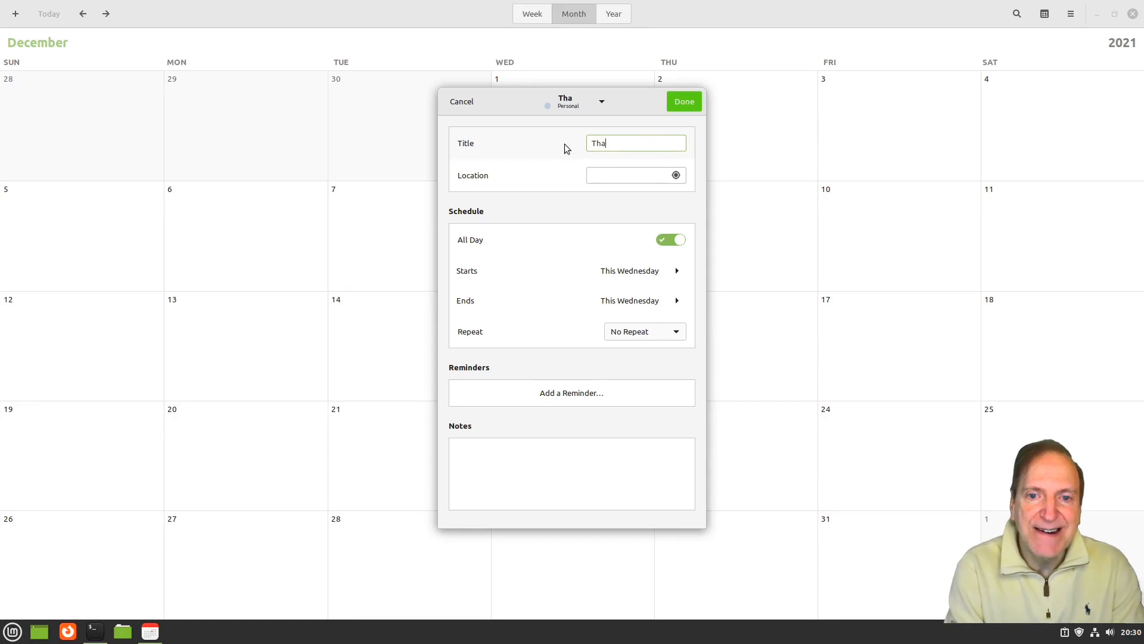
type("t Th")
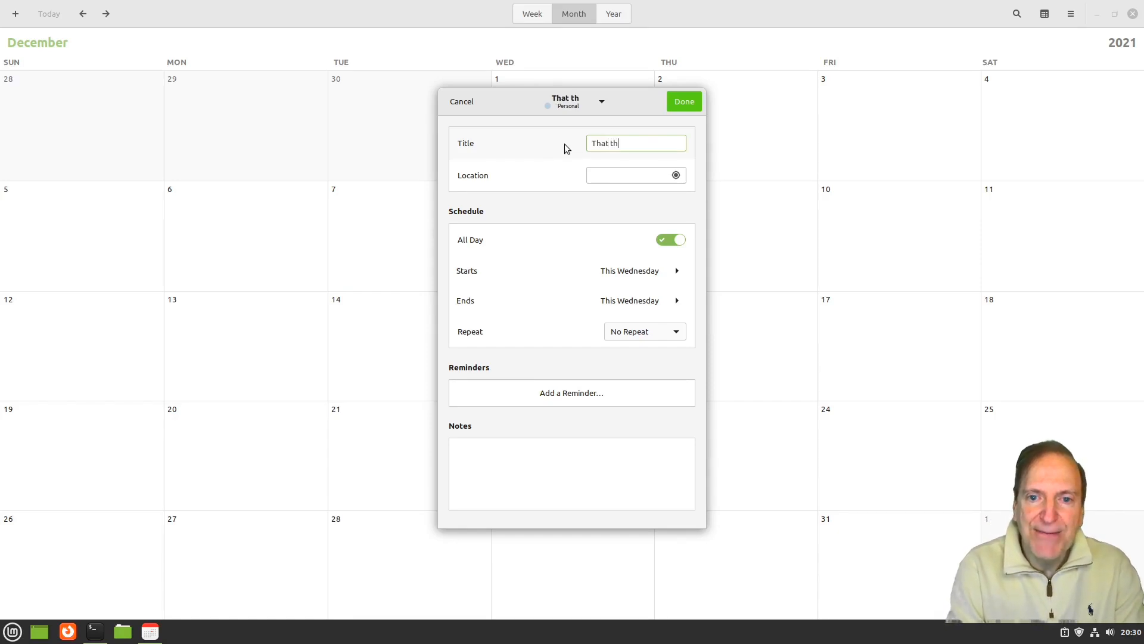
type("ing I go")
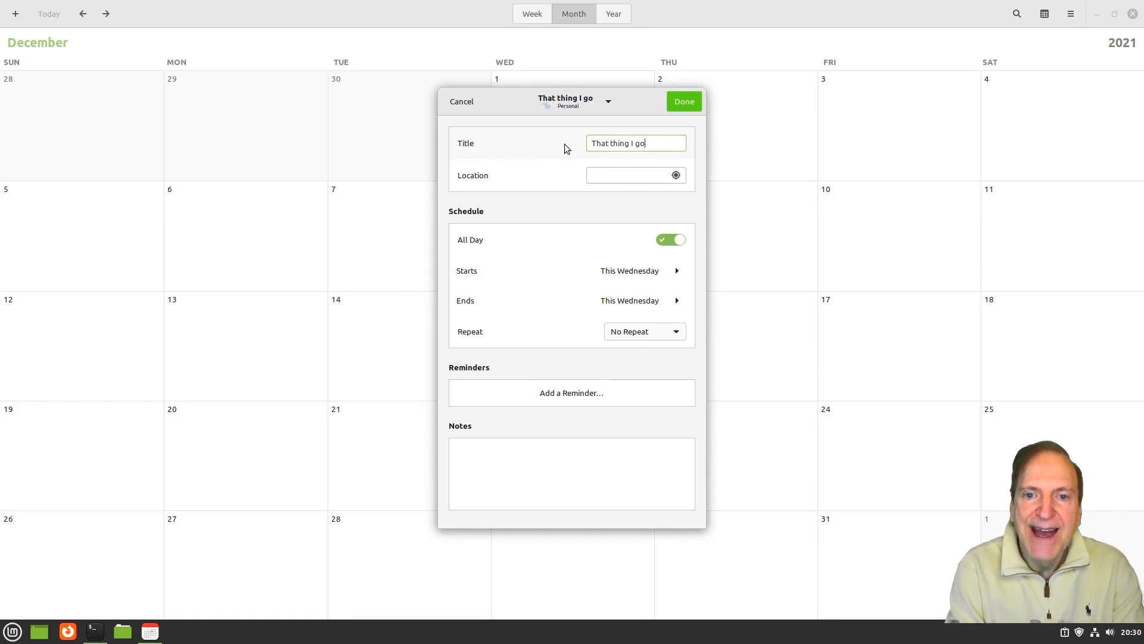
type("tta go to")
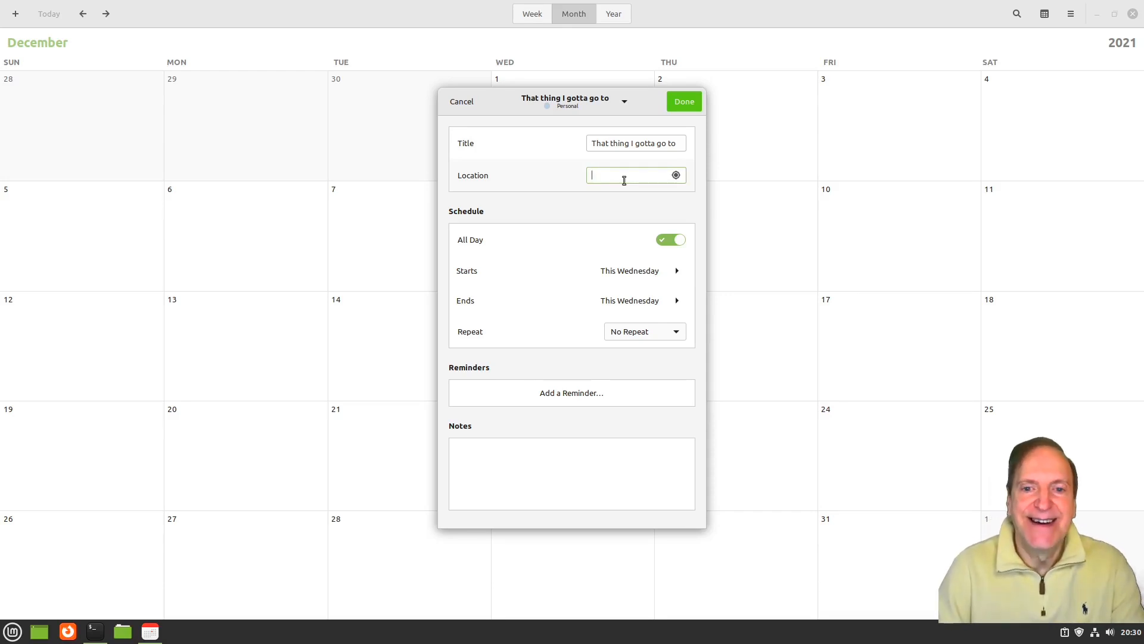
type("At")
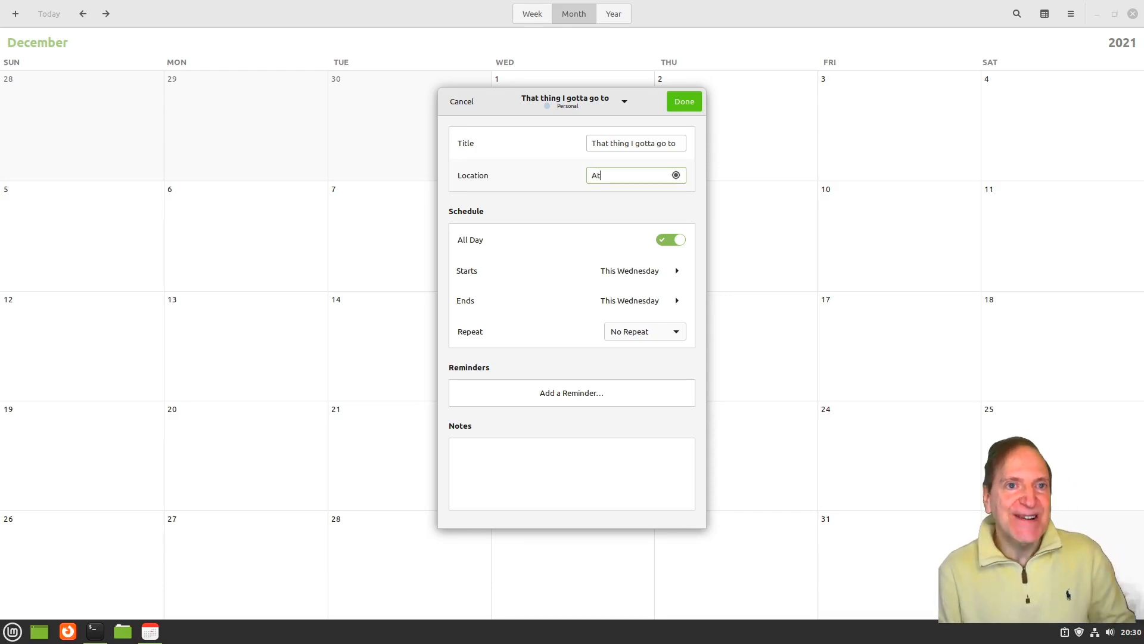
type(" Joe's pl")
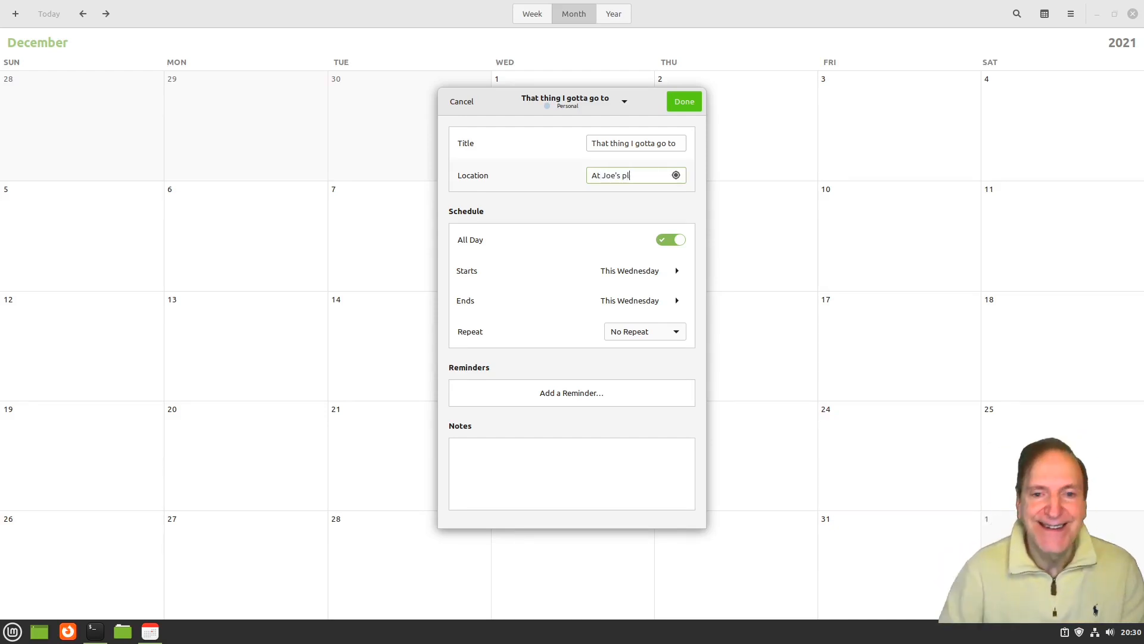
type("ace")
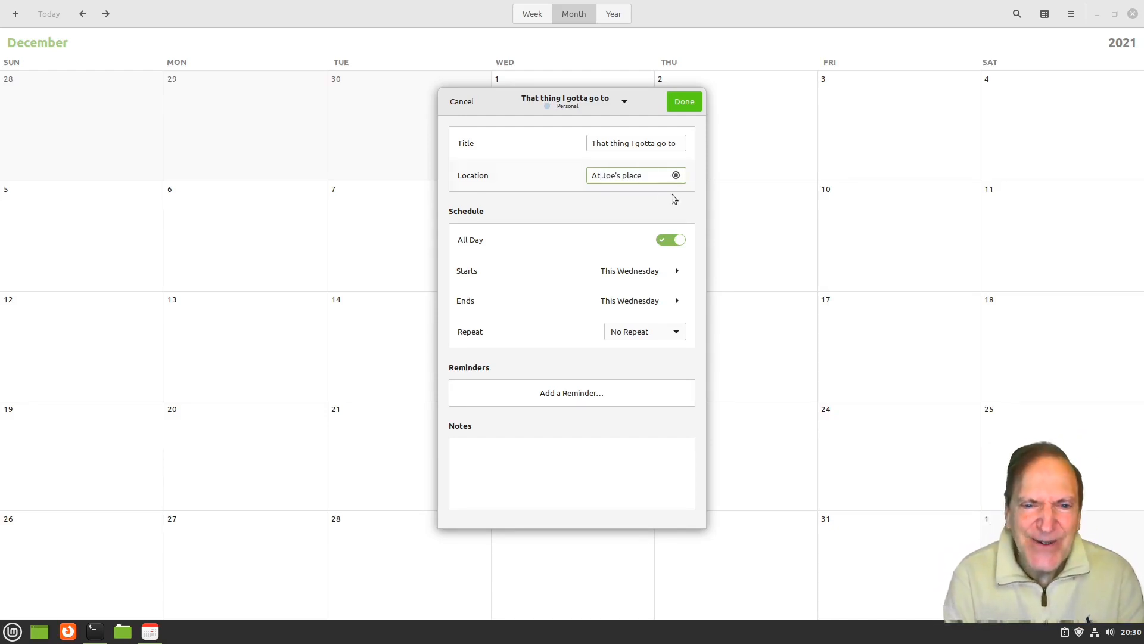
- Keep the event at No Repeat and add a reminder 1 hour before it
left_click(671, 332)
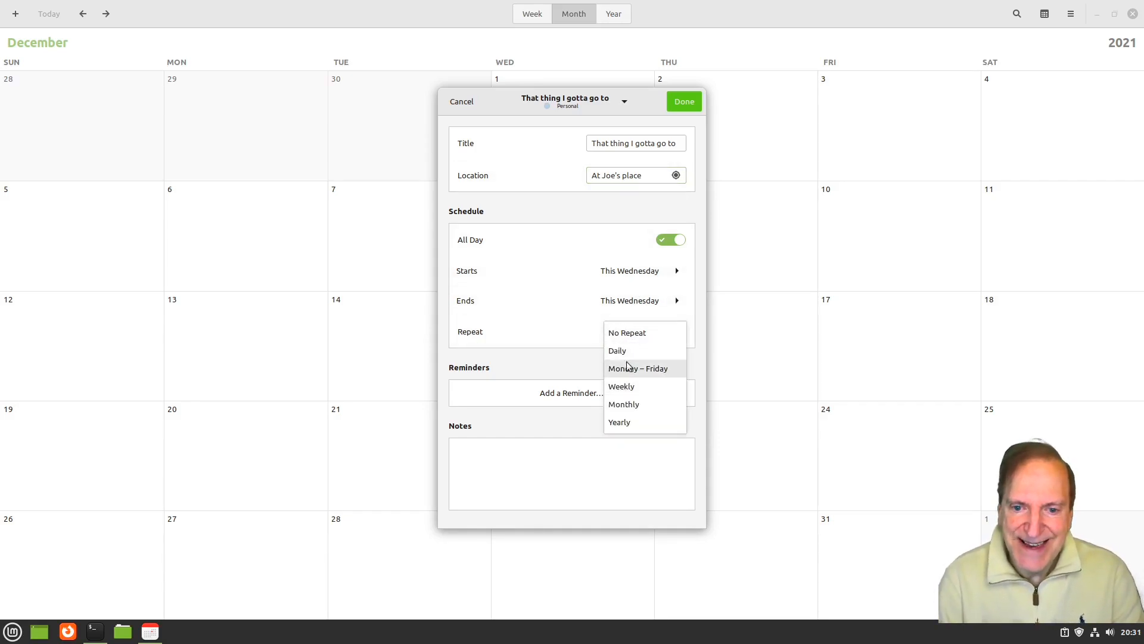
left_click(631, 332)
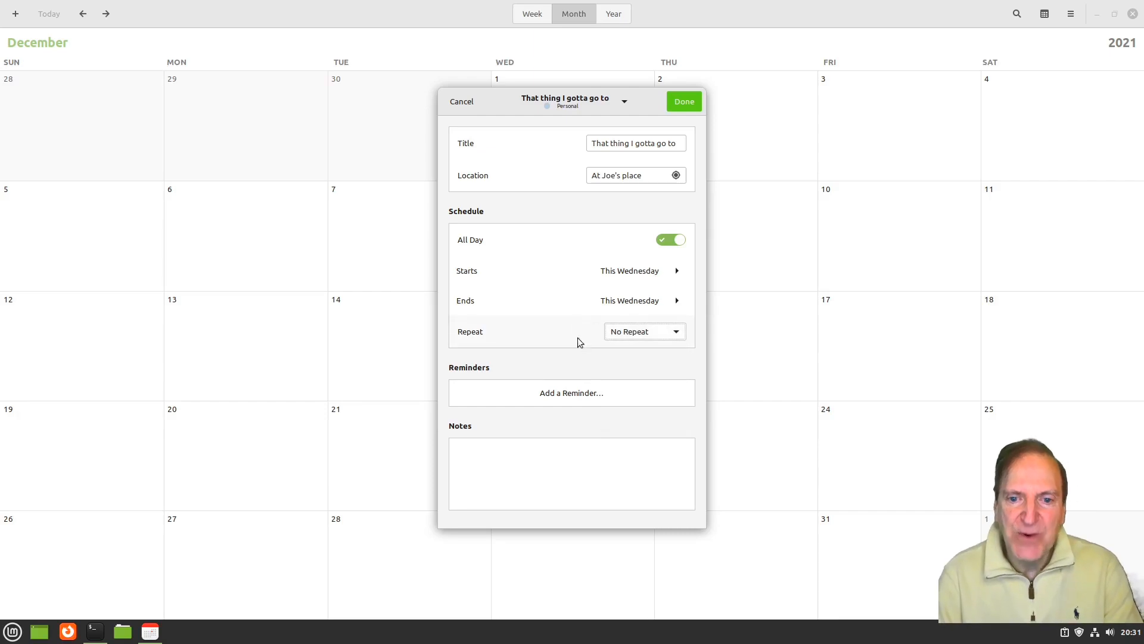
left_click(545, 392)
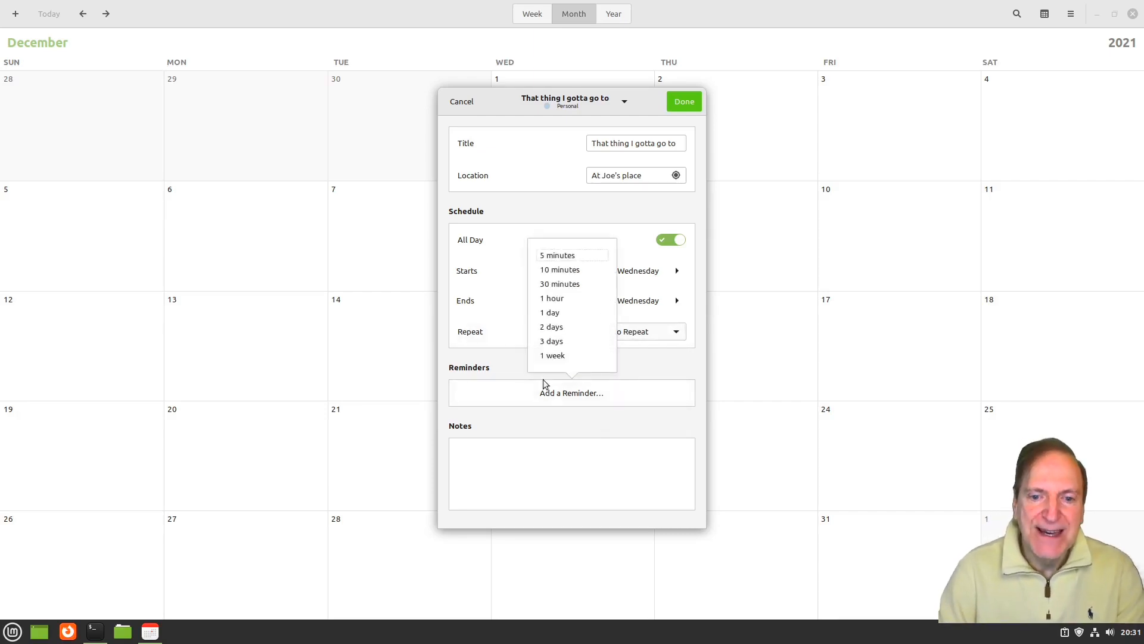
left_click(553, 298)
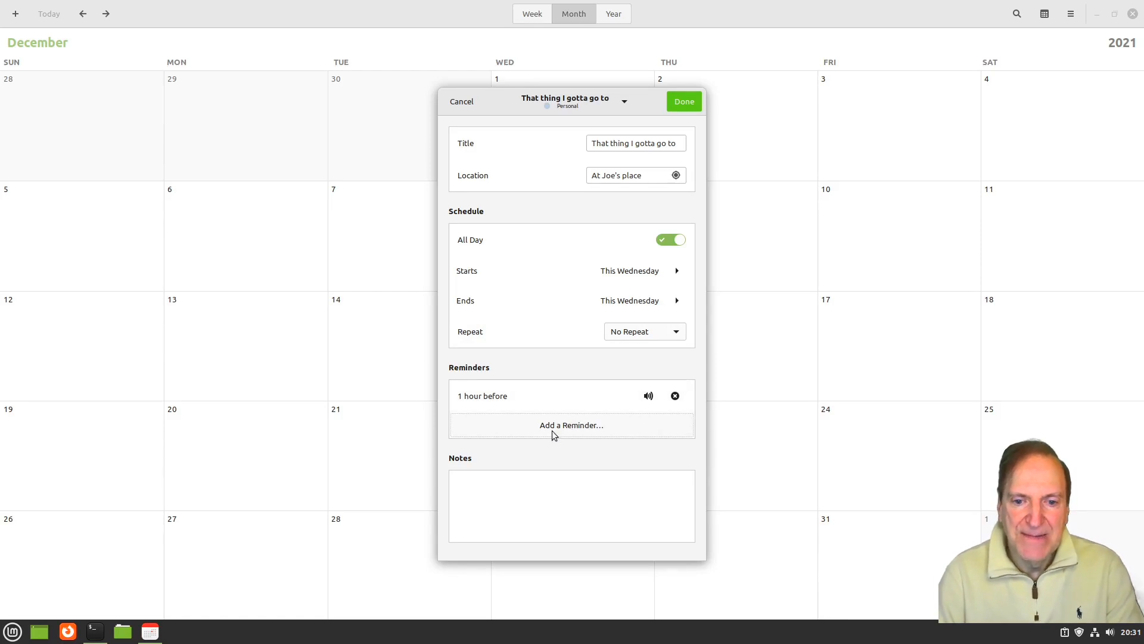
- Add the note "Don't forget about that thing at 3:07PM" and save the event
left_click(498, 494)
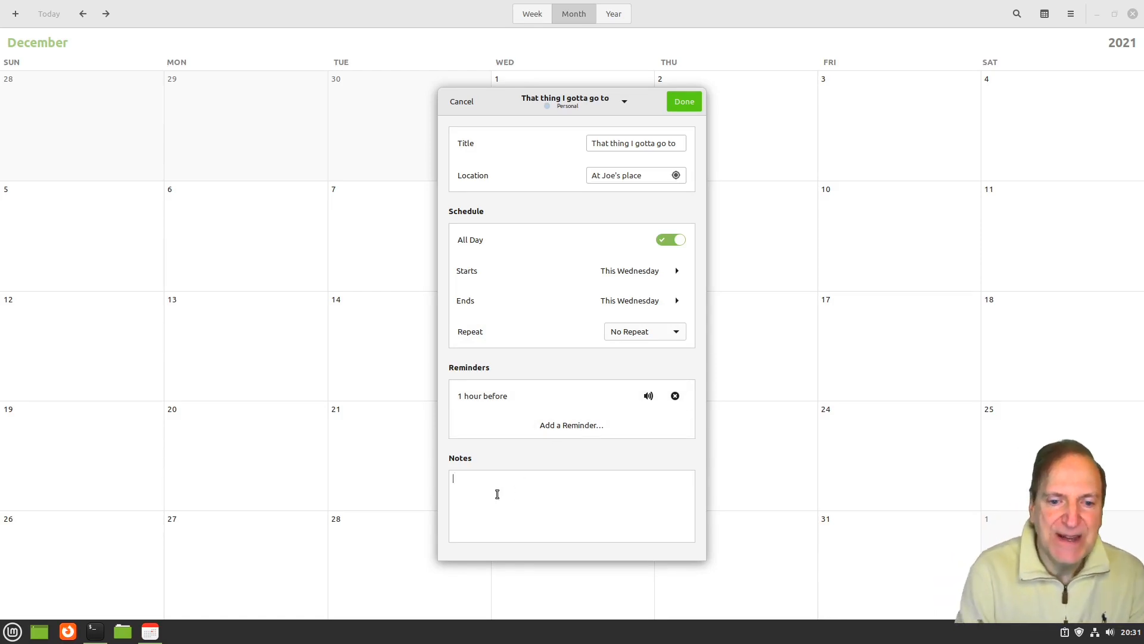
type("Do")
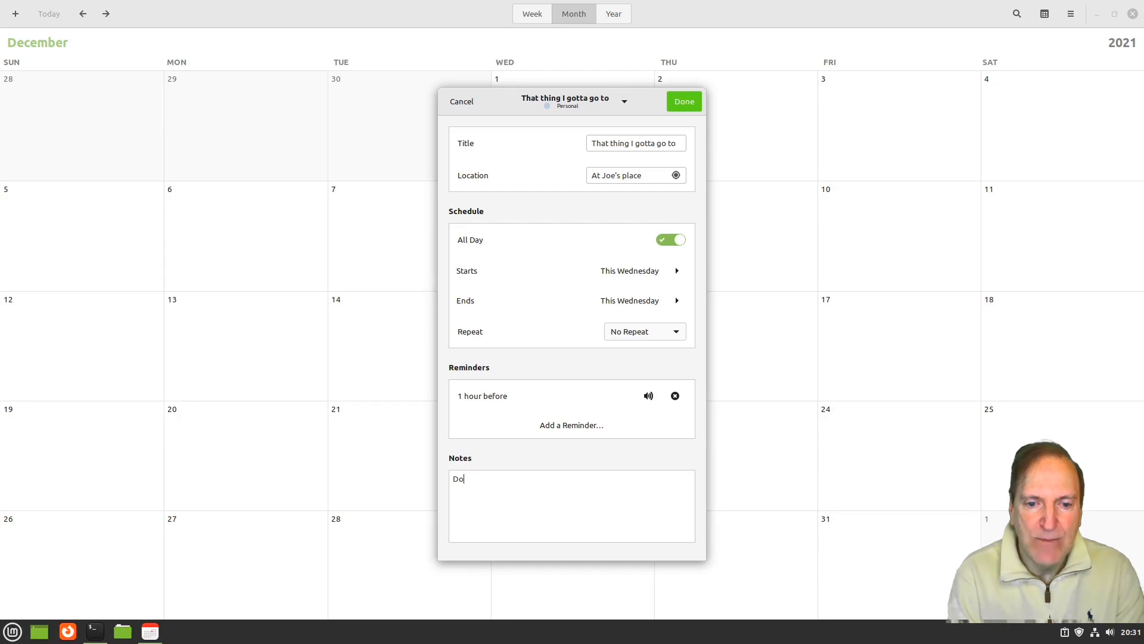
type("n't forget about that thing at 3")
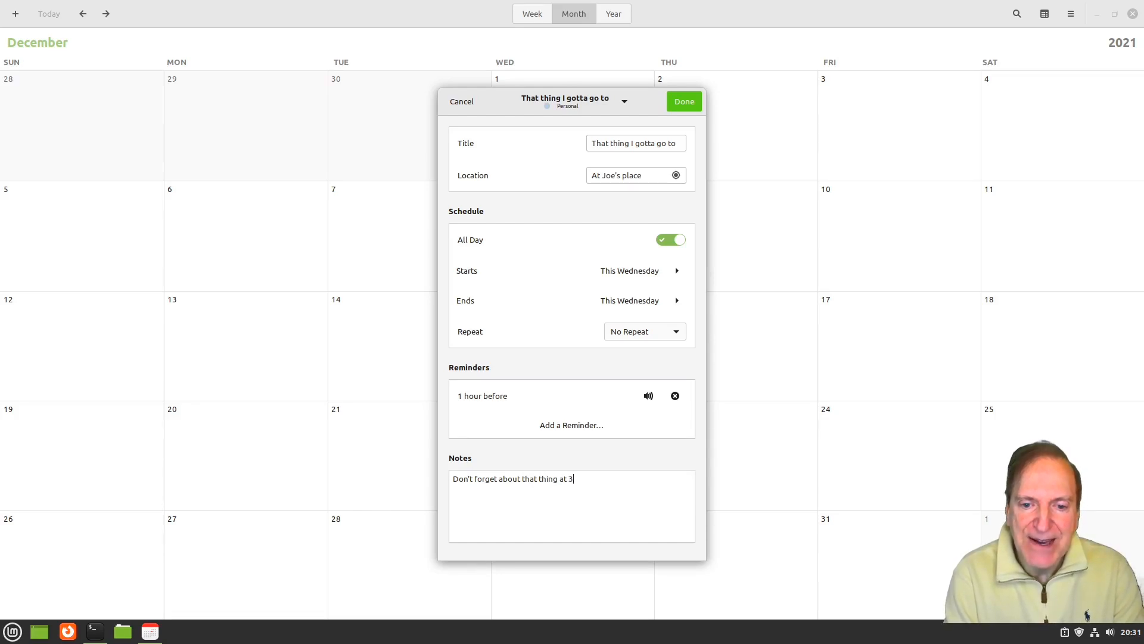
type(":0")
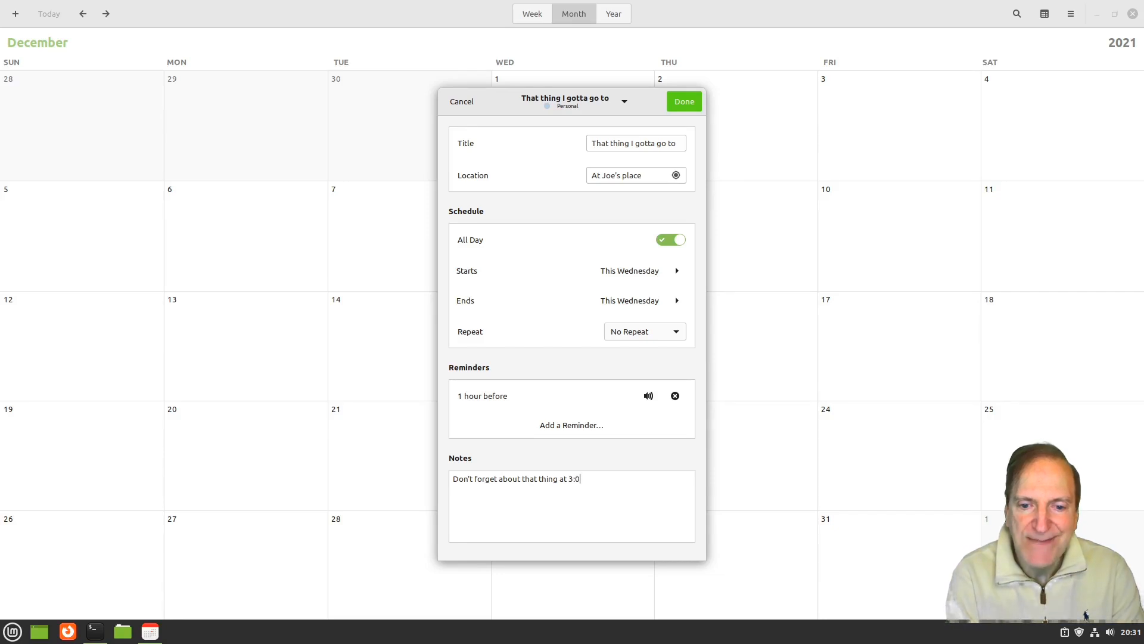
type("7PM")
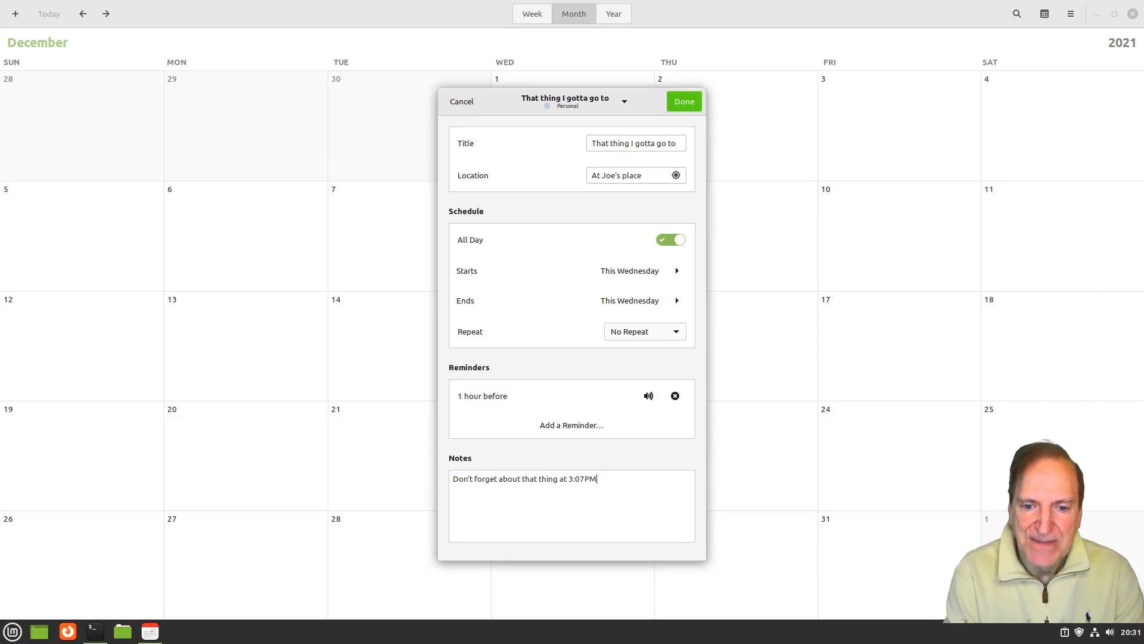
left_click(684, 103)
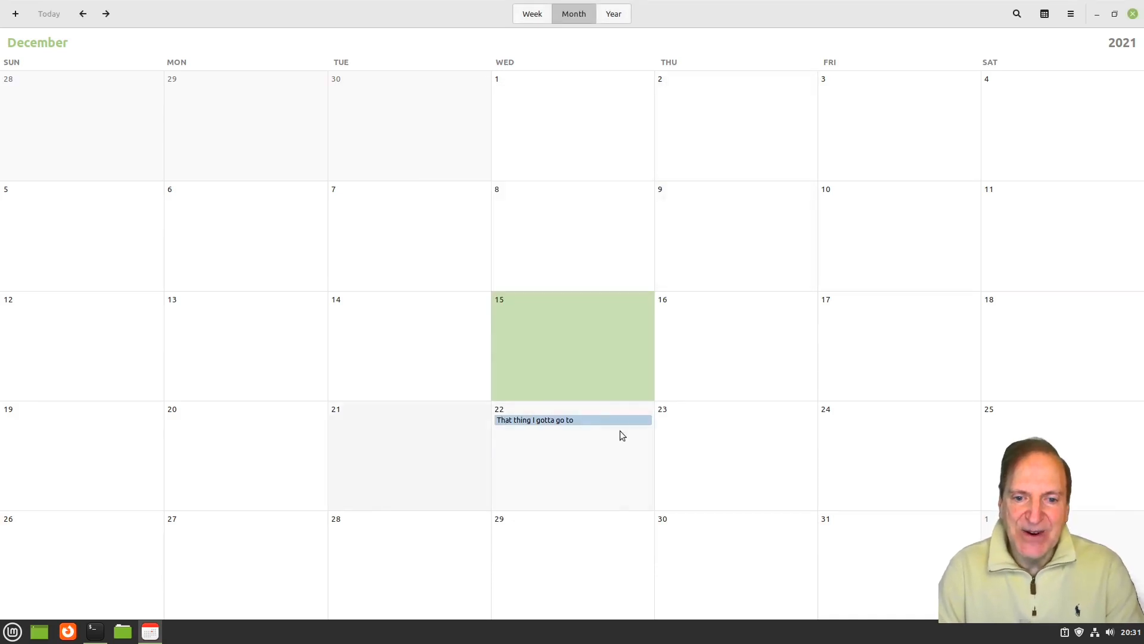
- Preview the saved event on December 22 and reopen its details
mouse_move(528, 424)
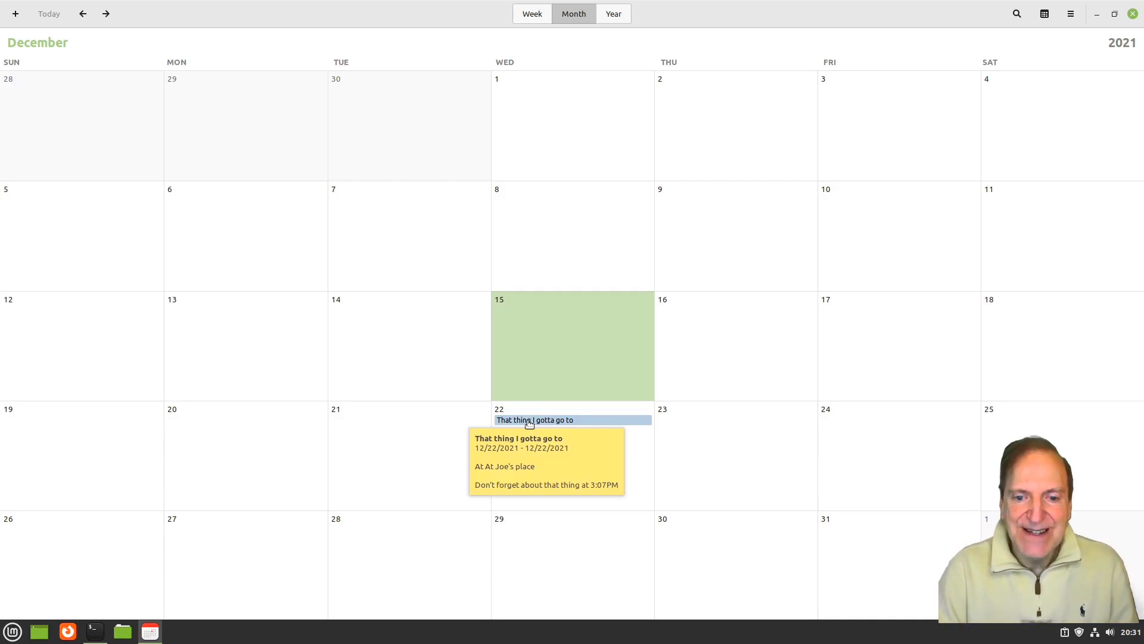
left_click(571, 420)
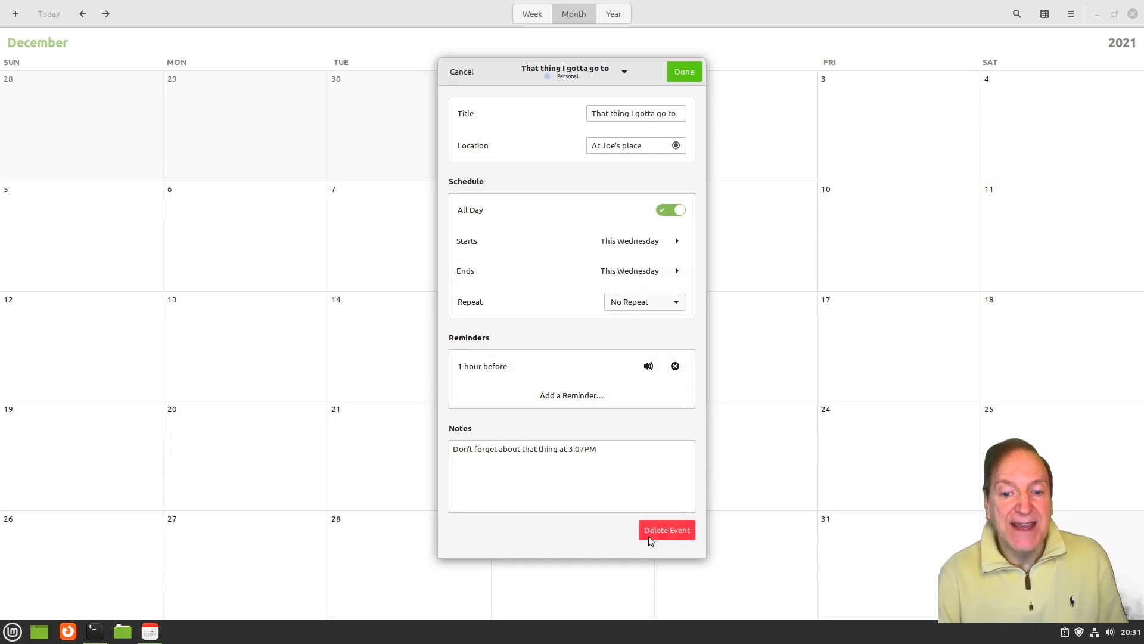
- Turn off the All Day option for the event "That thing I gotta go to" and save the event
left_click(689, 76)
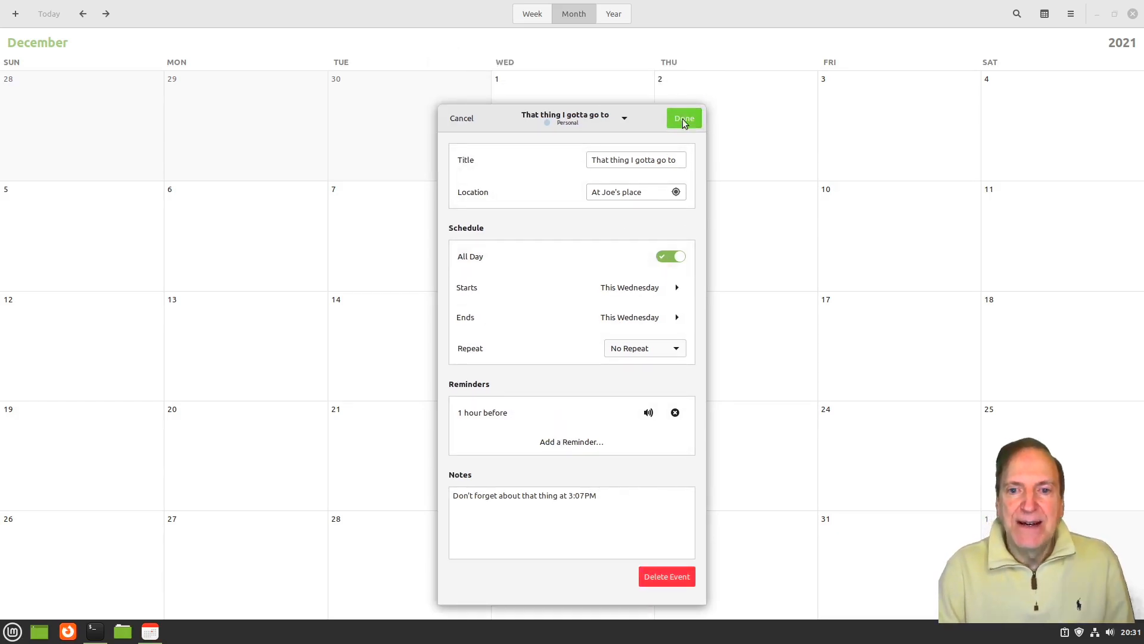
left_click(668, 258)
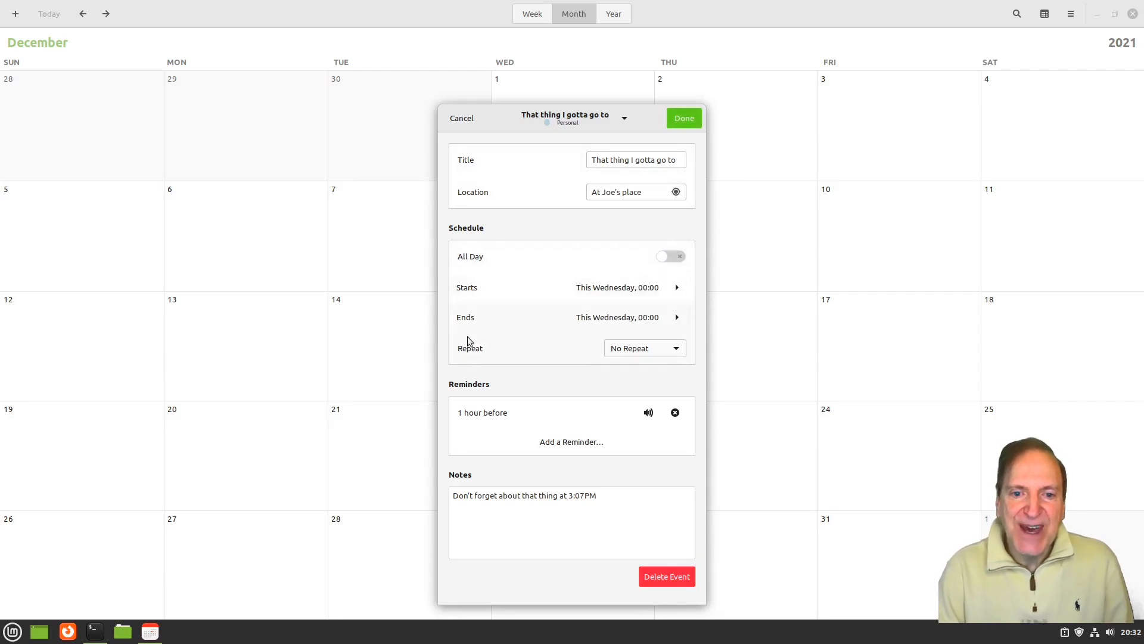
left_click(672, 257)
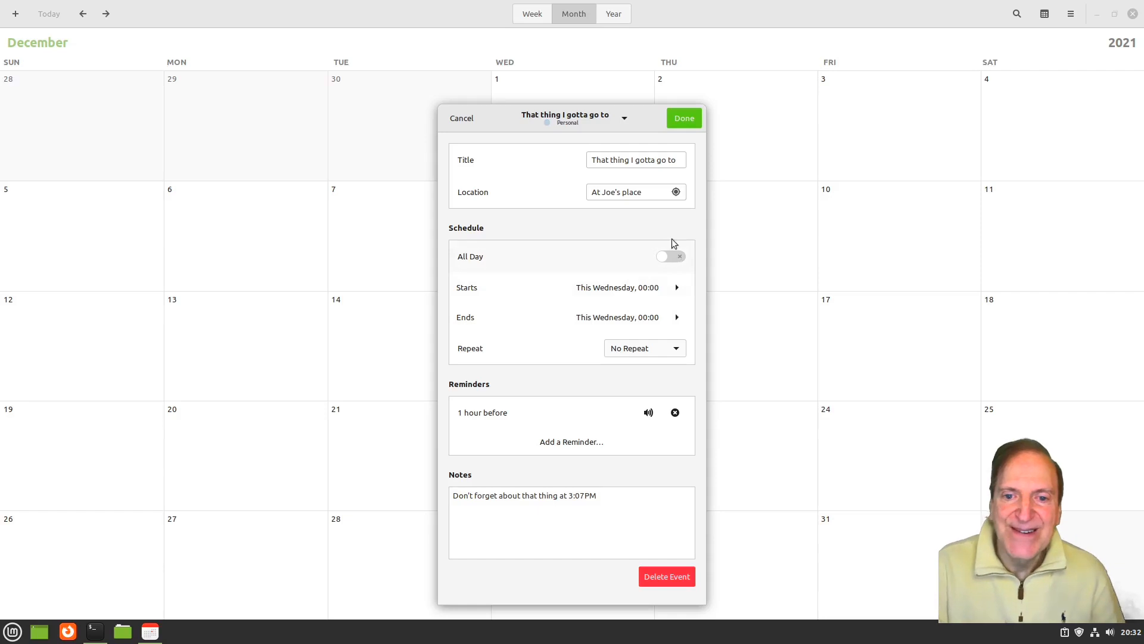
left_click(680, 116)
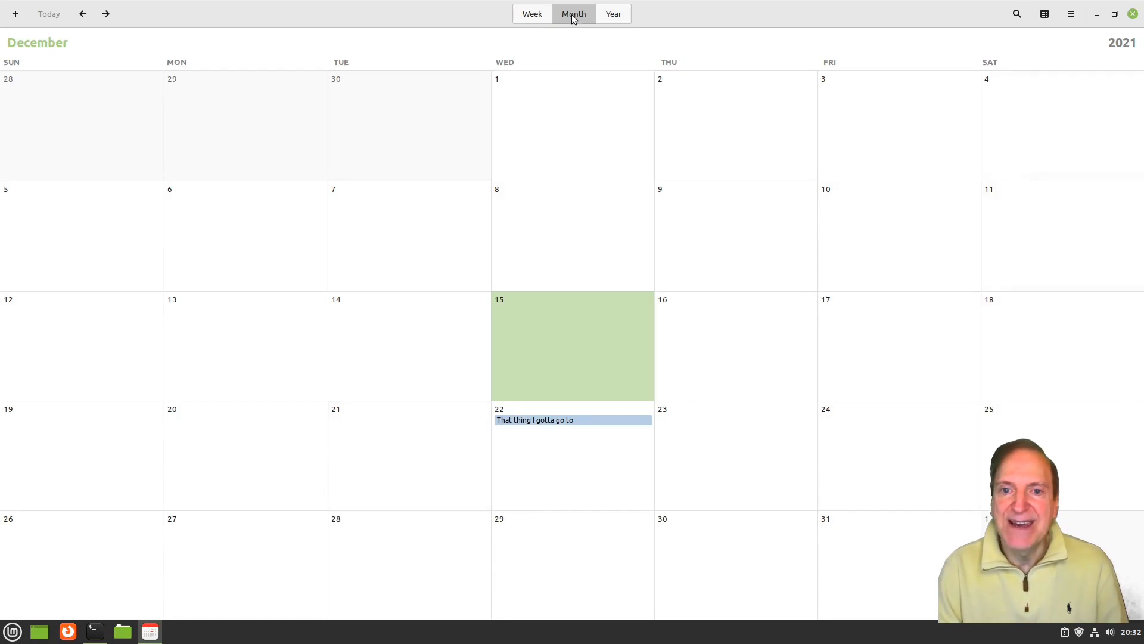
- View the calendar by week and by year, return to the month view, and close the calendar
left_click(530, 16)
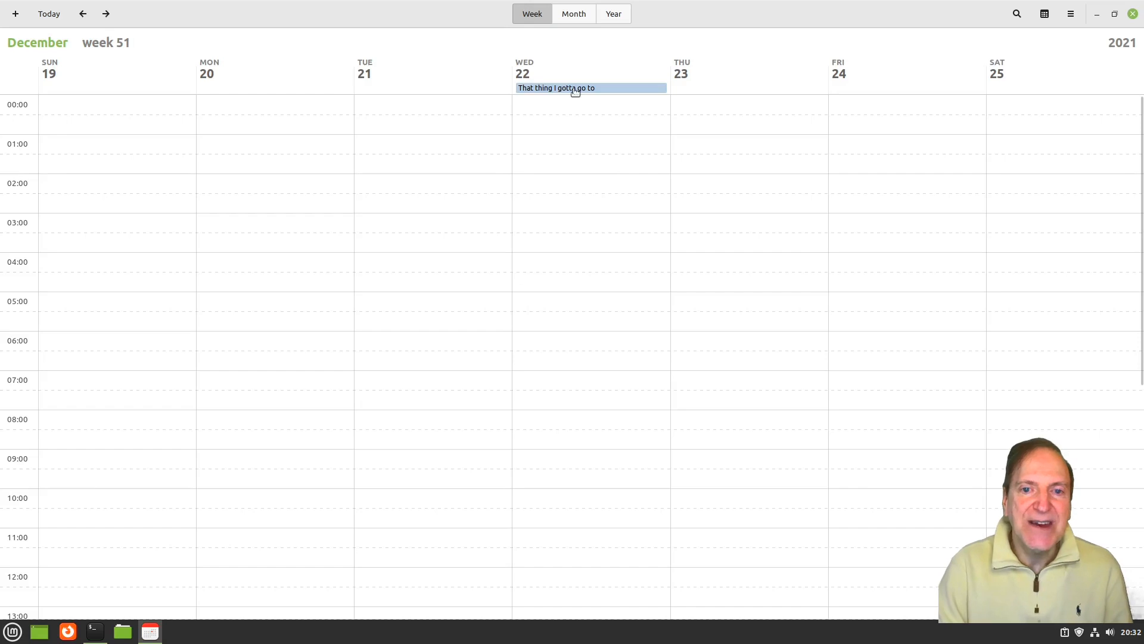
left_click(615, 15)
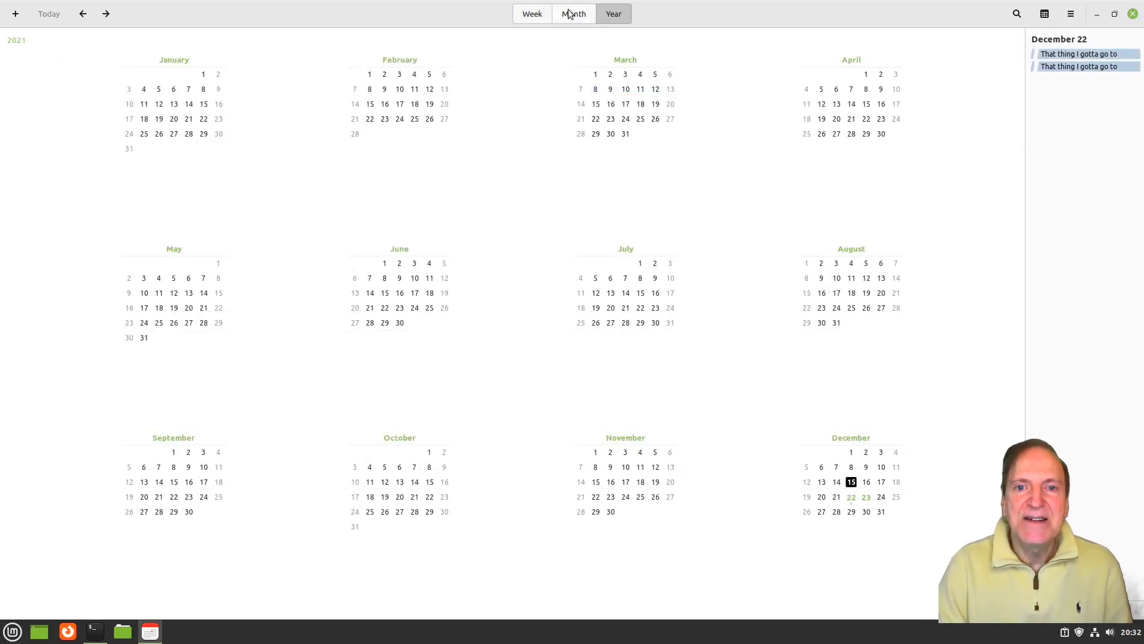
left_click(532, 14)
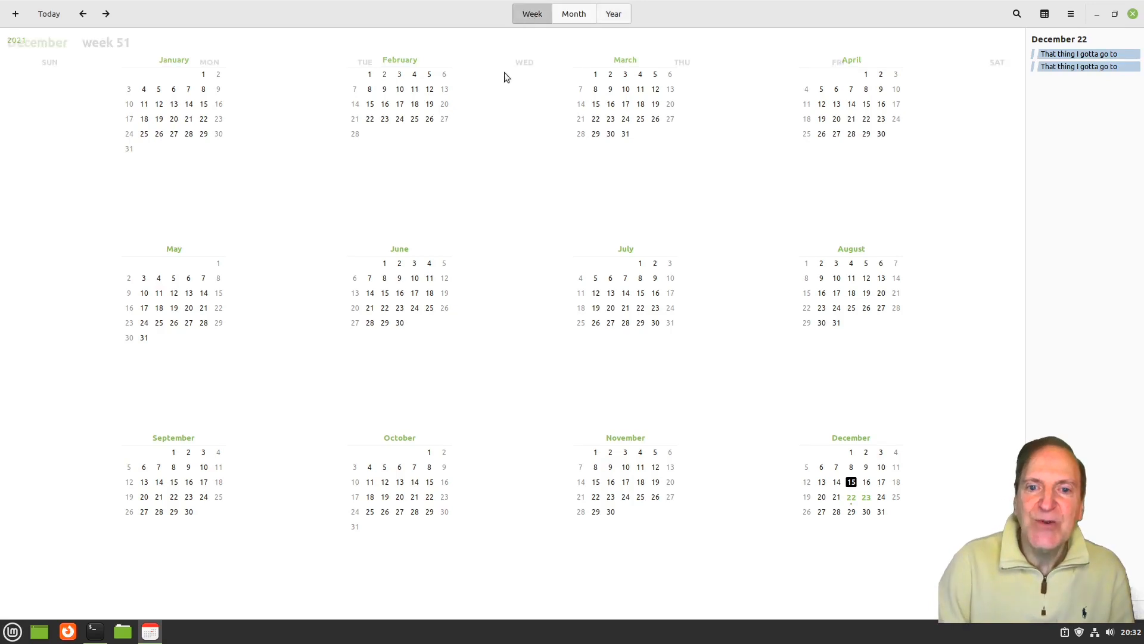
left_click(571, 14)
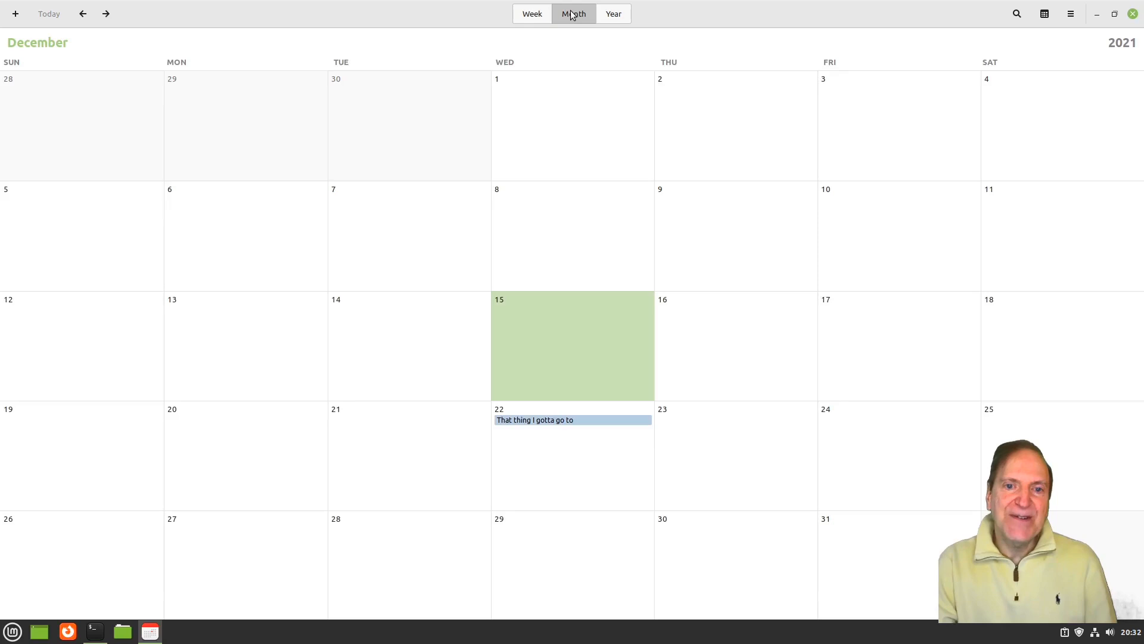
left_click(1133, 14)
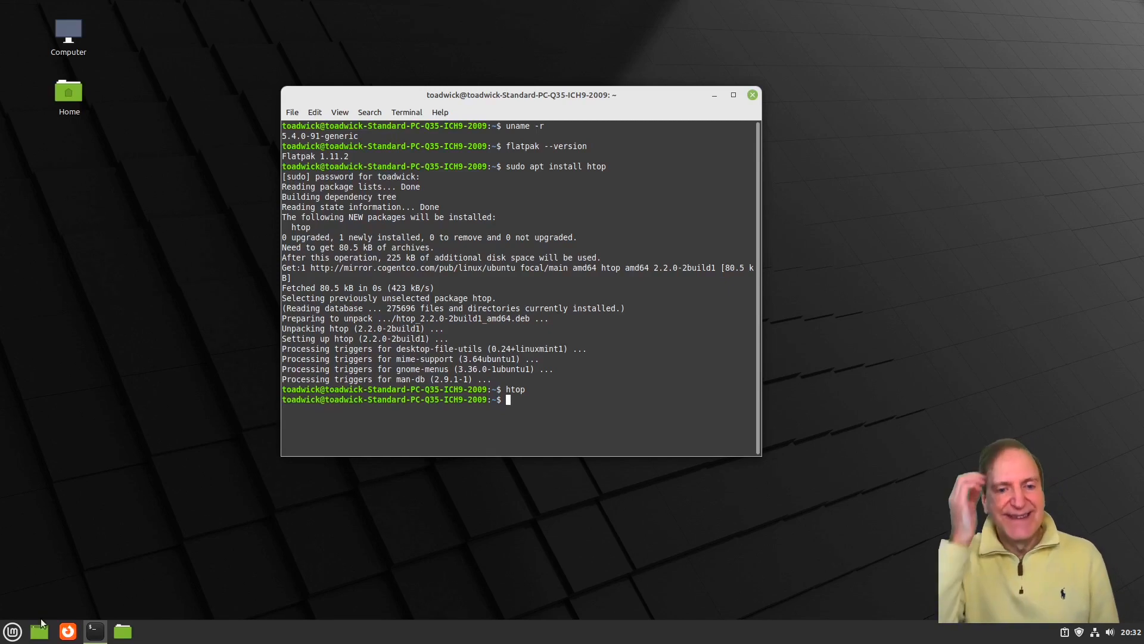
- Launch Hypnotix from the Sound & Video applications and shift its window slightly upward
left_click(12, 631)
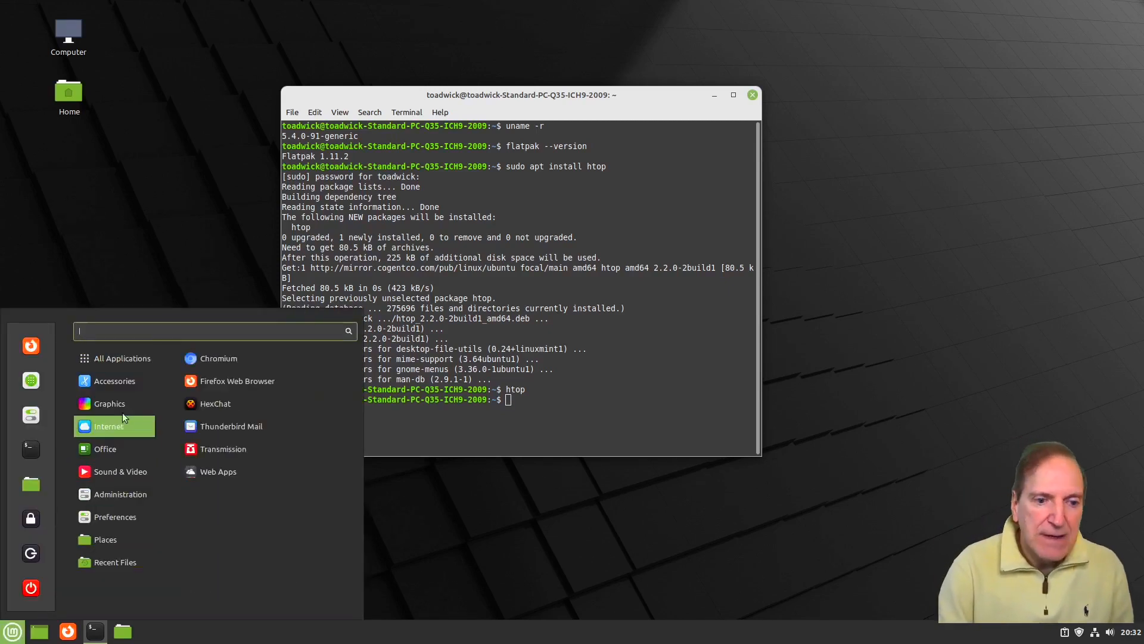
mouse_move(122, 404)
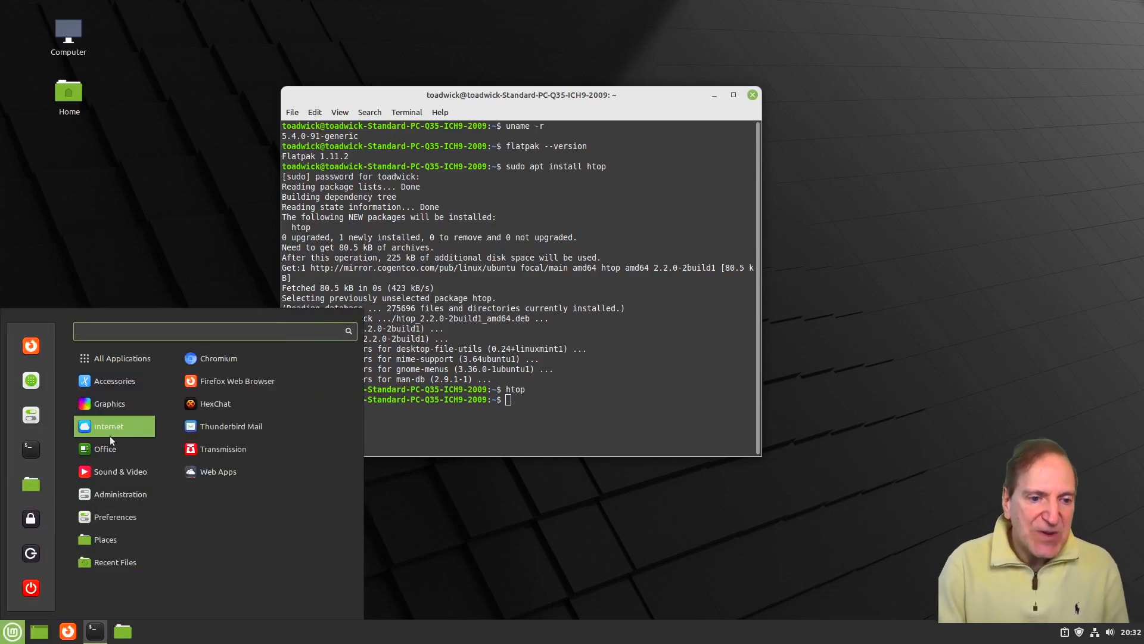
mouse_move(109, 445)
mouse_move(105, 471)
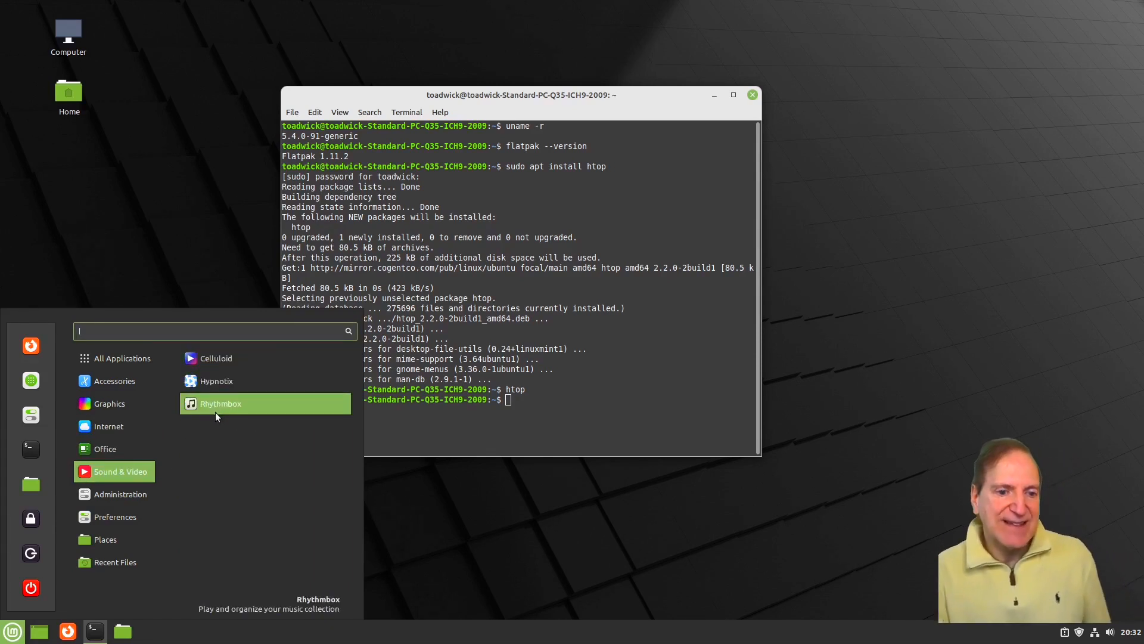
left_click(202, 382)
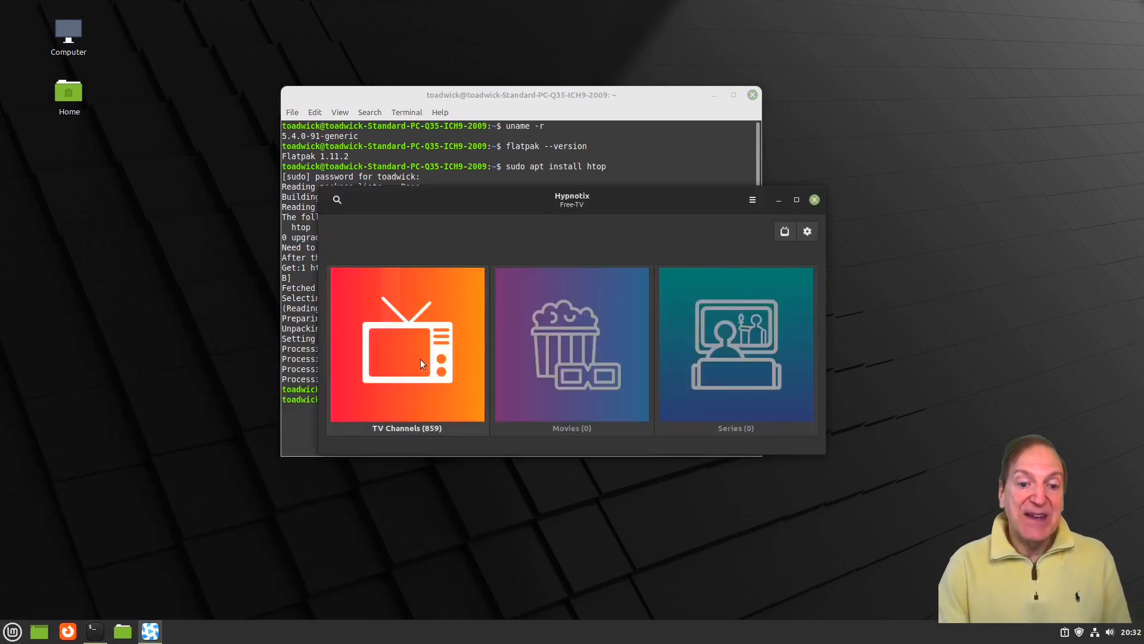
left_click_drag(531, 192, 520, 167)
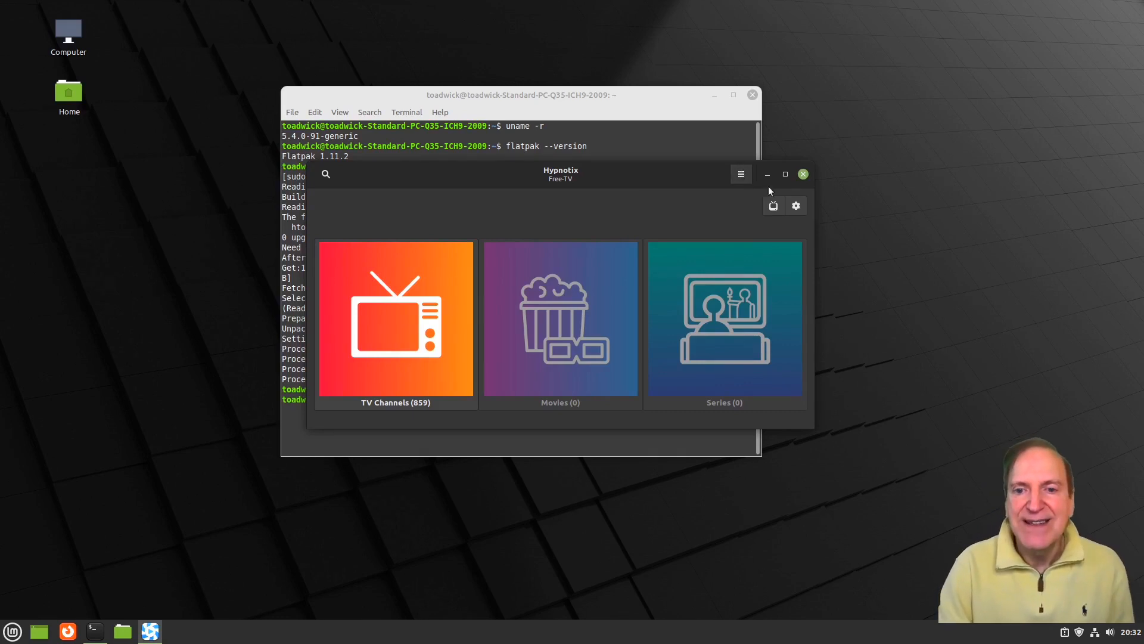
- Turn Prefer dark mode off in the Hypnotix preferences, check the Playback settings, and turn dark mode back on
left_click(798, 208)
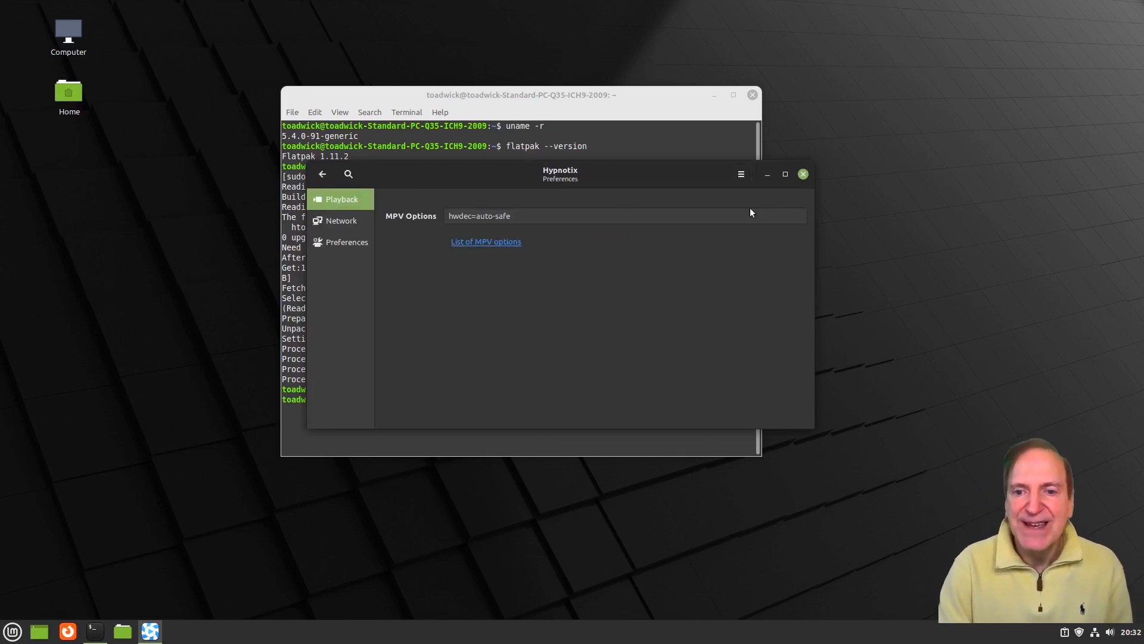
left_click(338, 242)
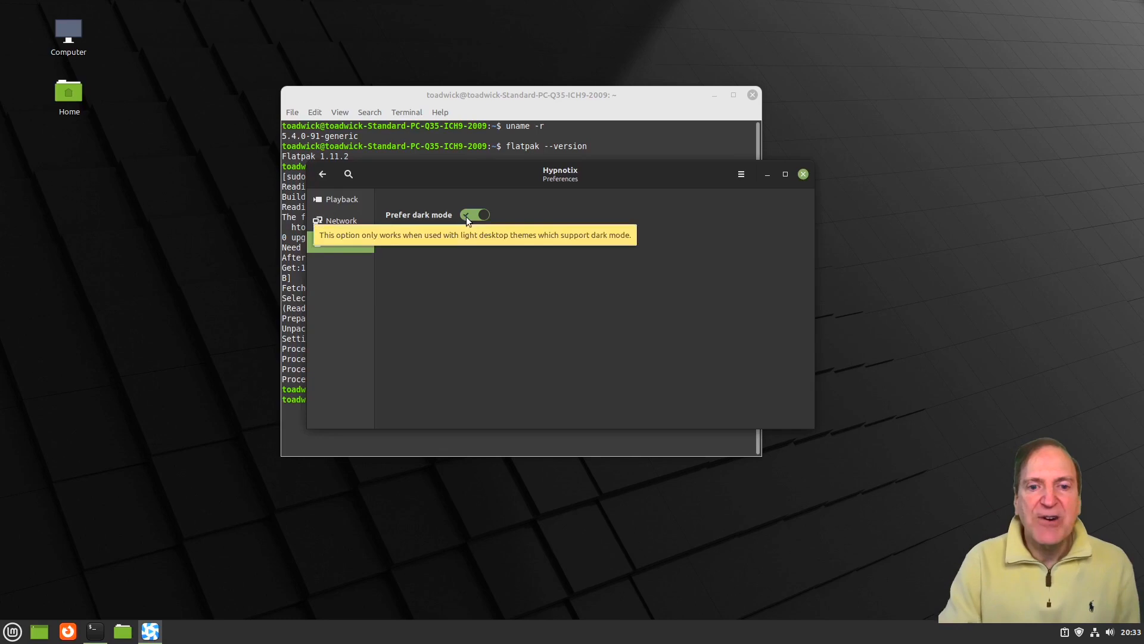
left_click(467, 216)
left_click_drag(552, 173, 561, 178)
left_click(352, 205)
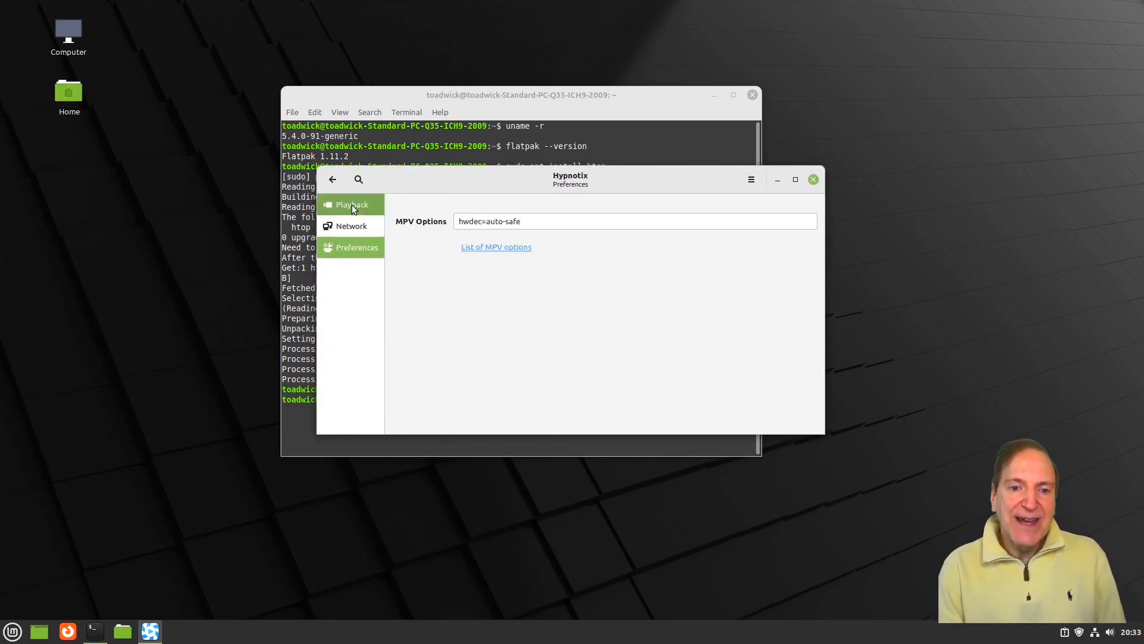
left_click(351, 248)
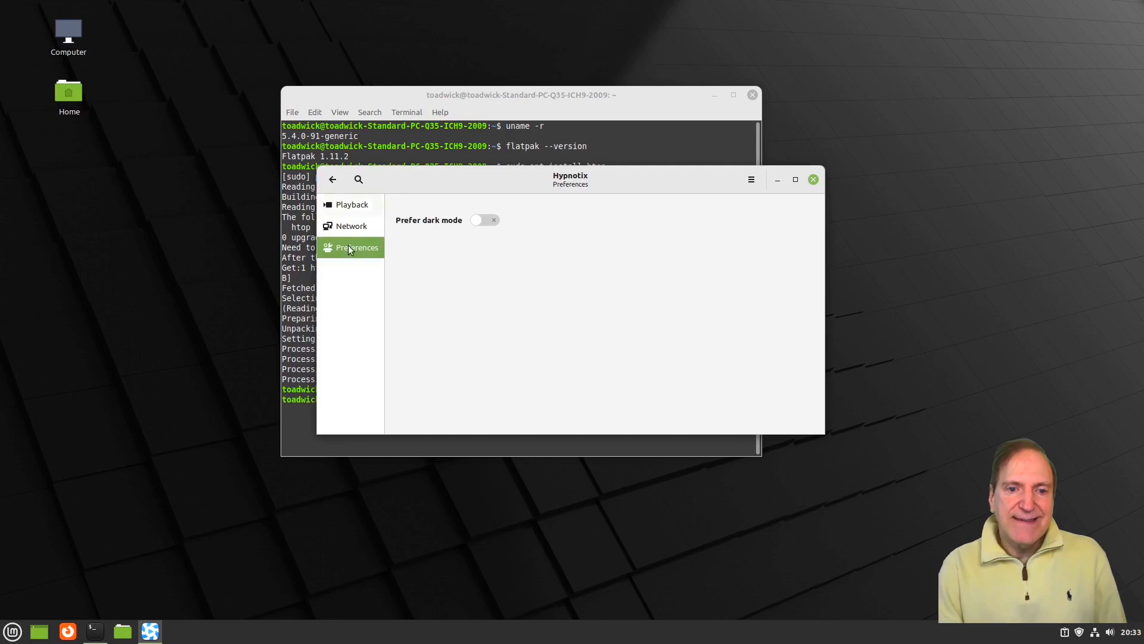
left_click(489, 221)
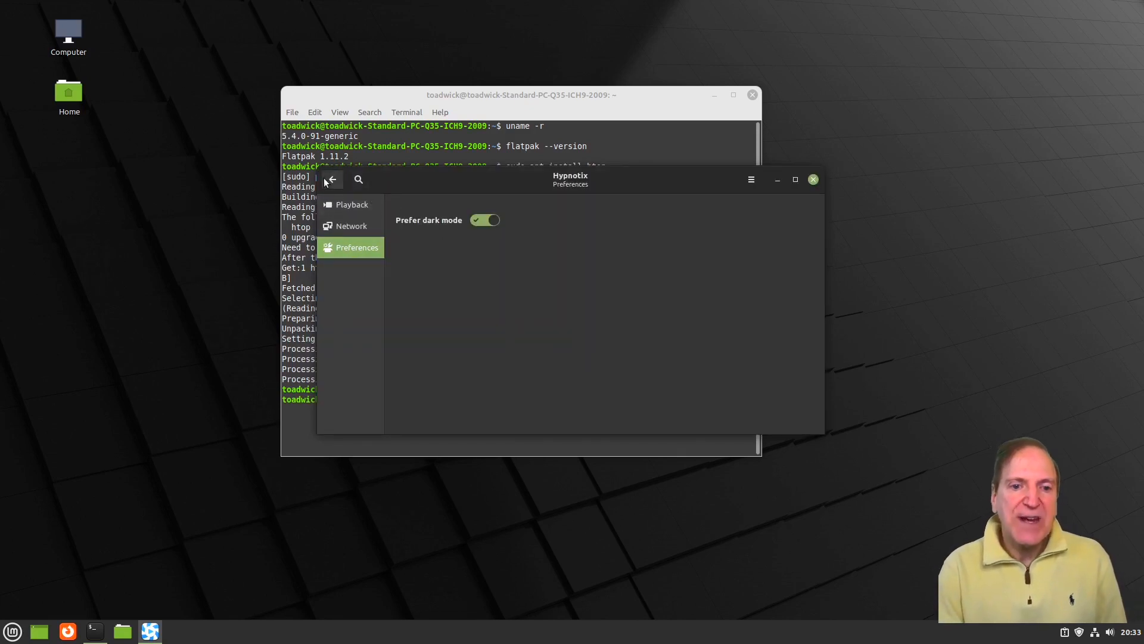
- Switch Prefer dark mode off and on once more, and return to the Hypnotix start page
left_click(12, 631)
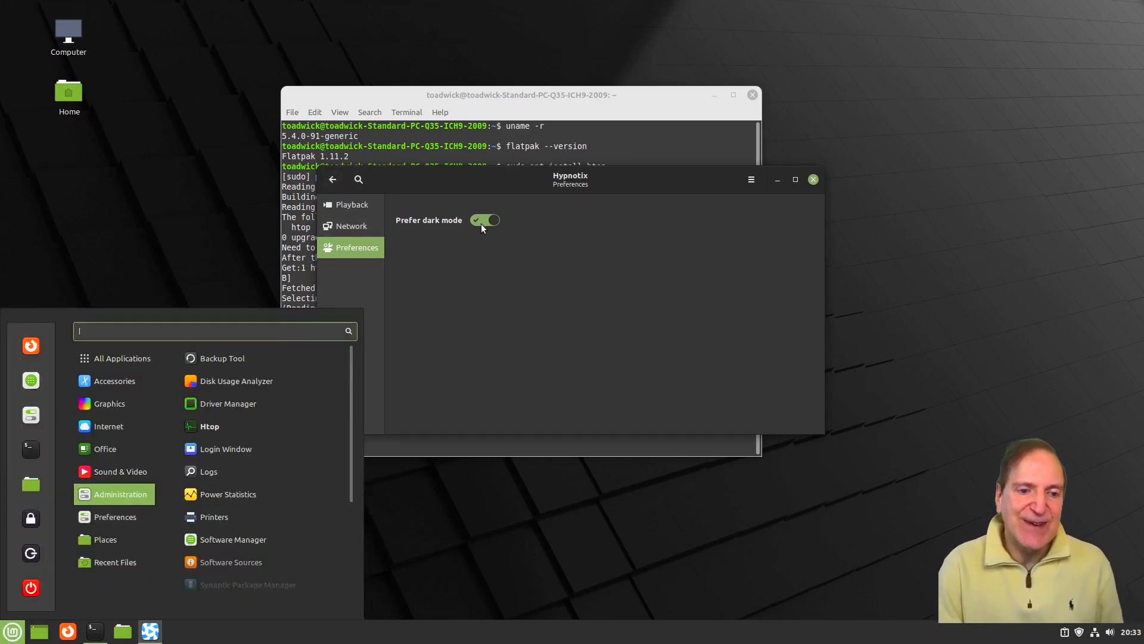
left_click(480, 221)
left_click(479, 219)
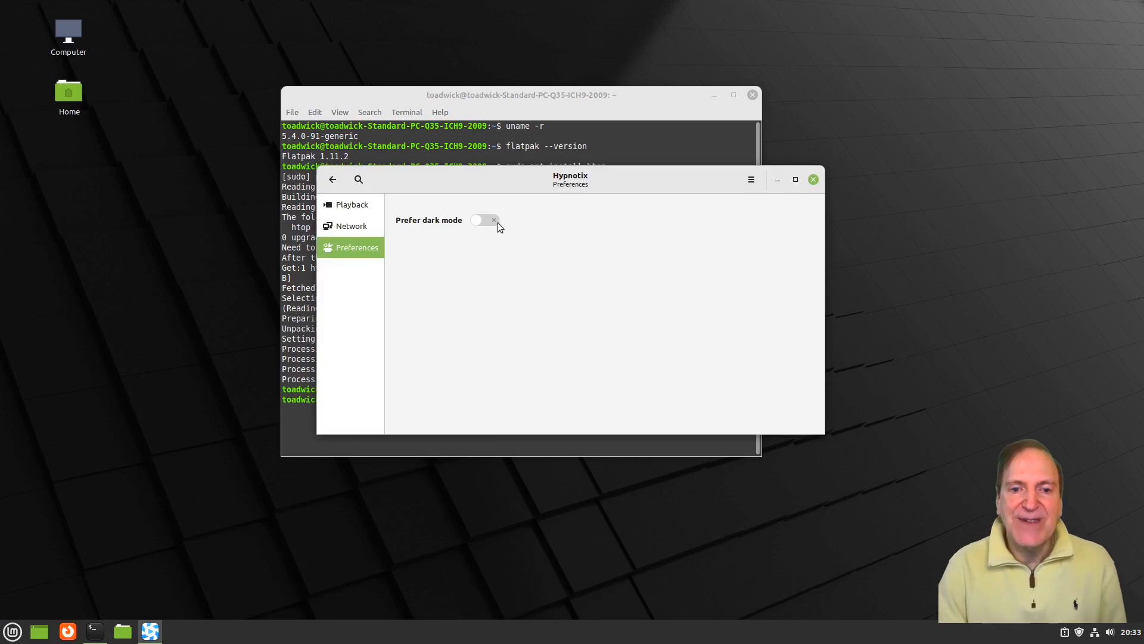
left_click(488, 220)
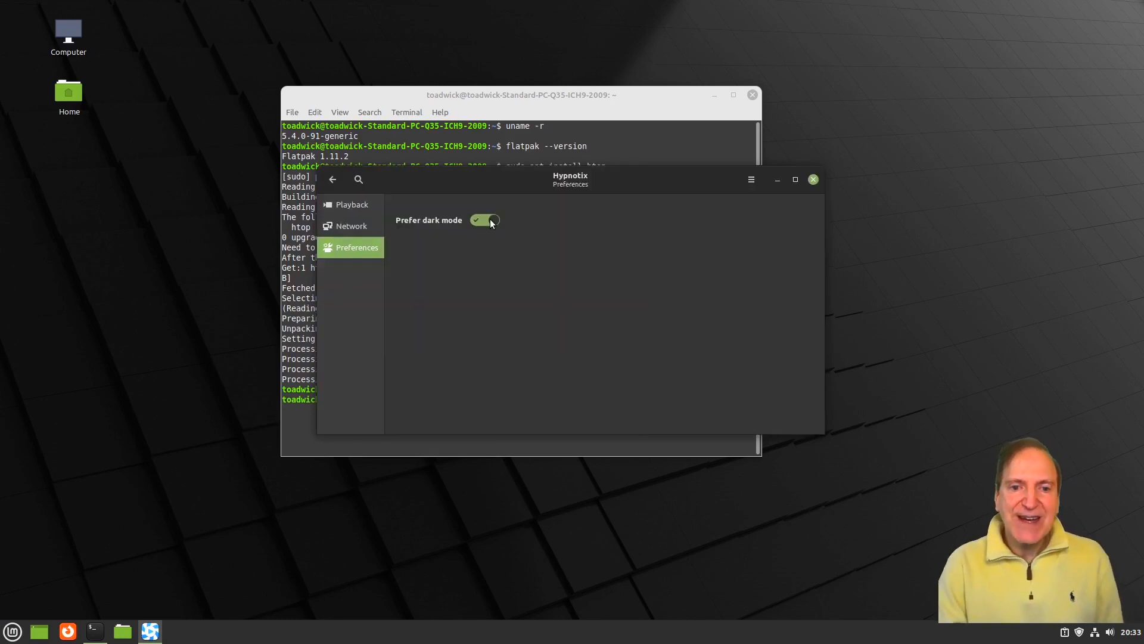
left_click(333, 180)
- Search the TV channels for "cnn", play the CNN channel, and move its player window up over the channel list
left_click(336, 179)
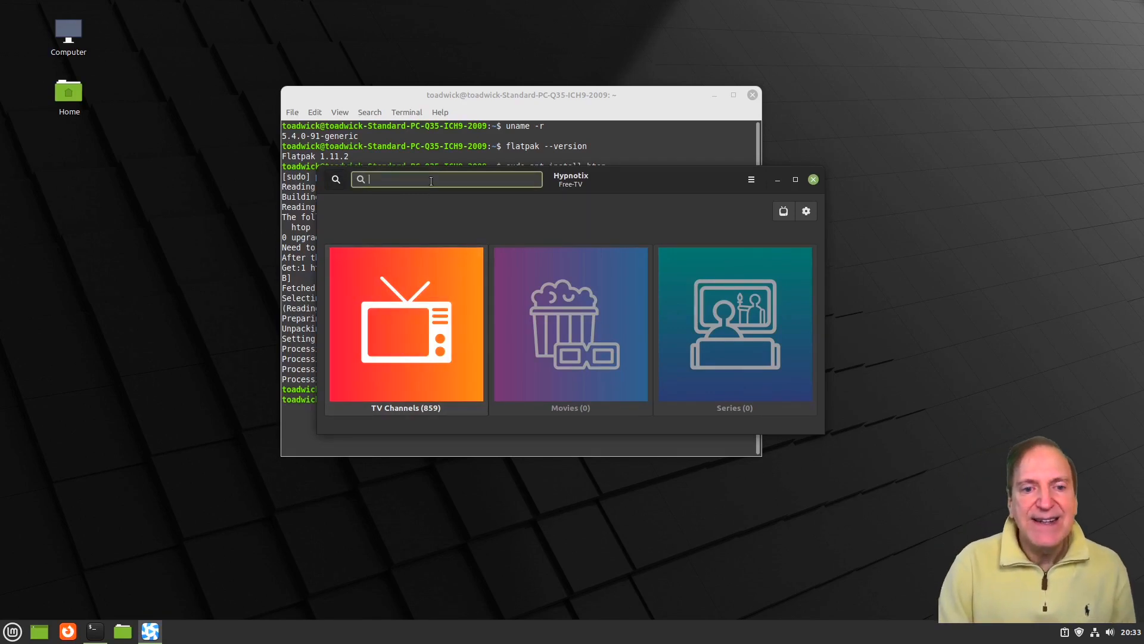
type("cnn")
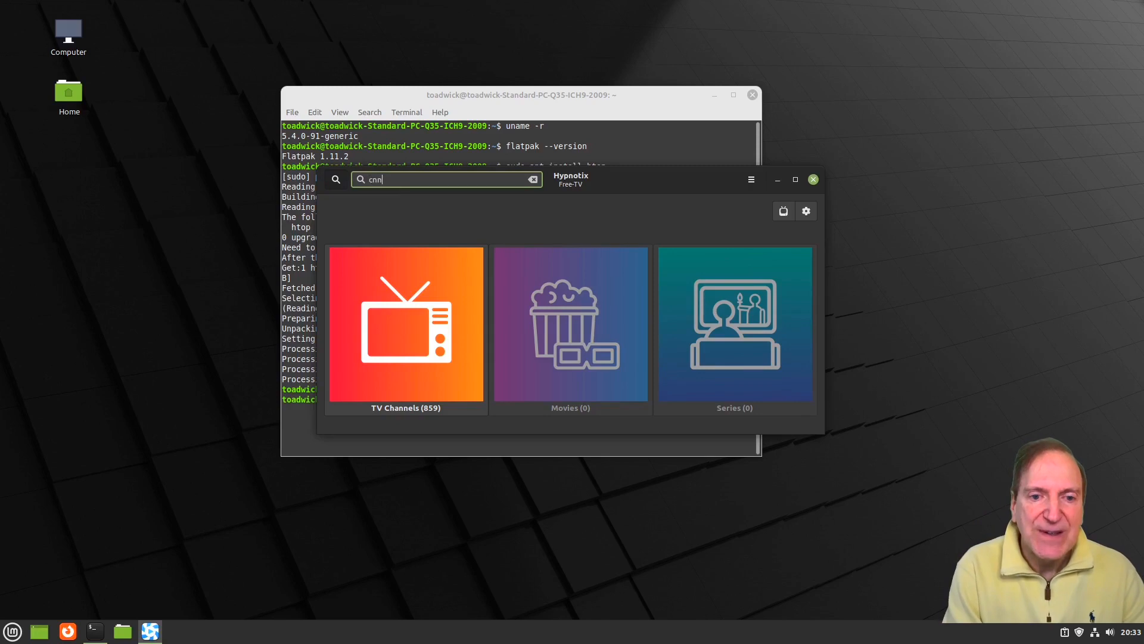
key("Return")
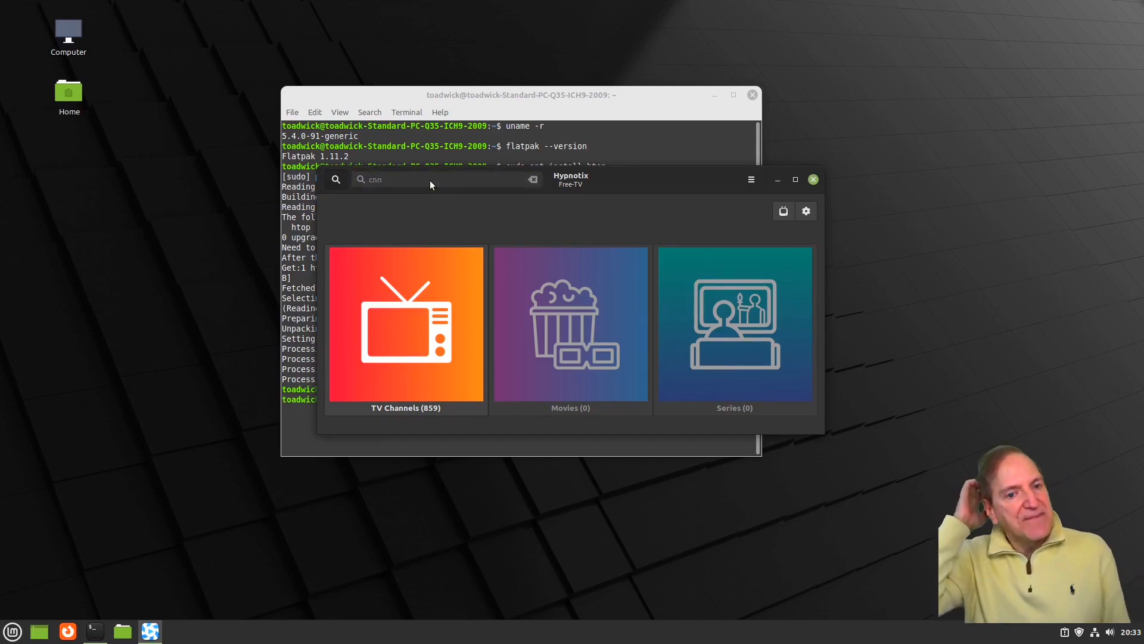
left_click(430, 180)
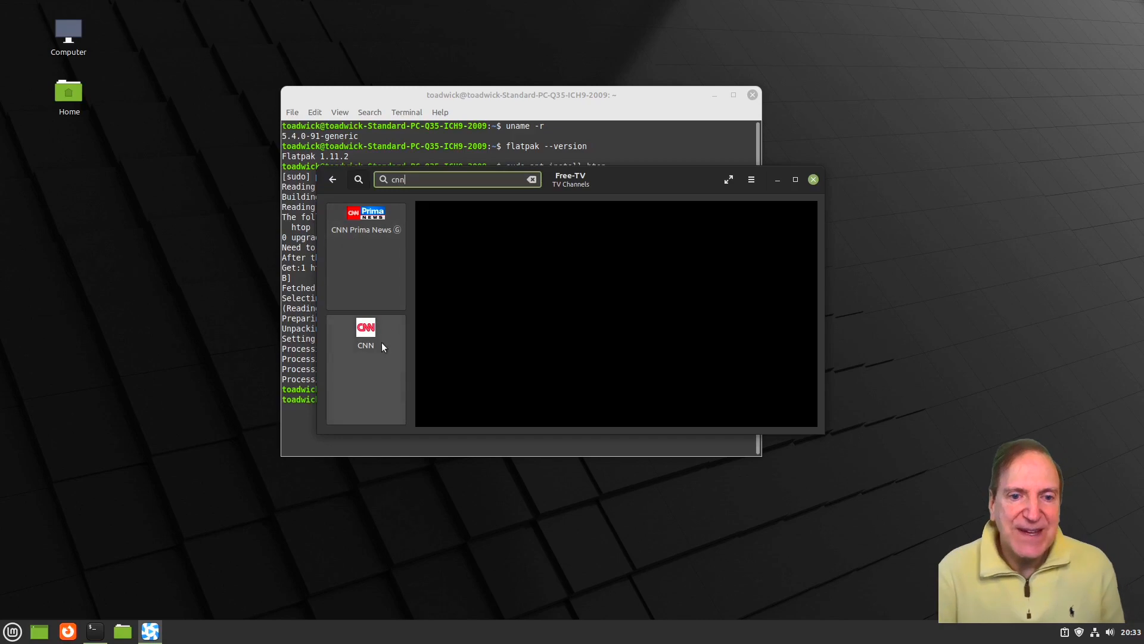
left_click(366, 351)
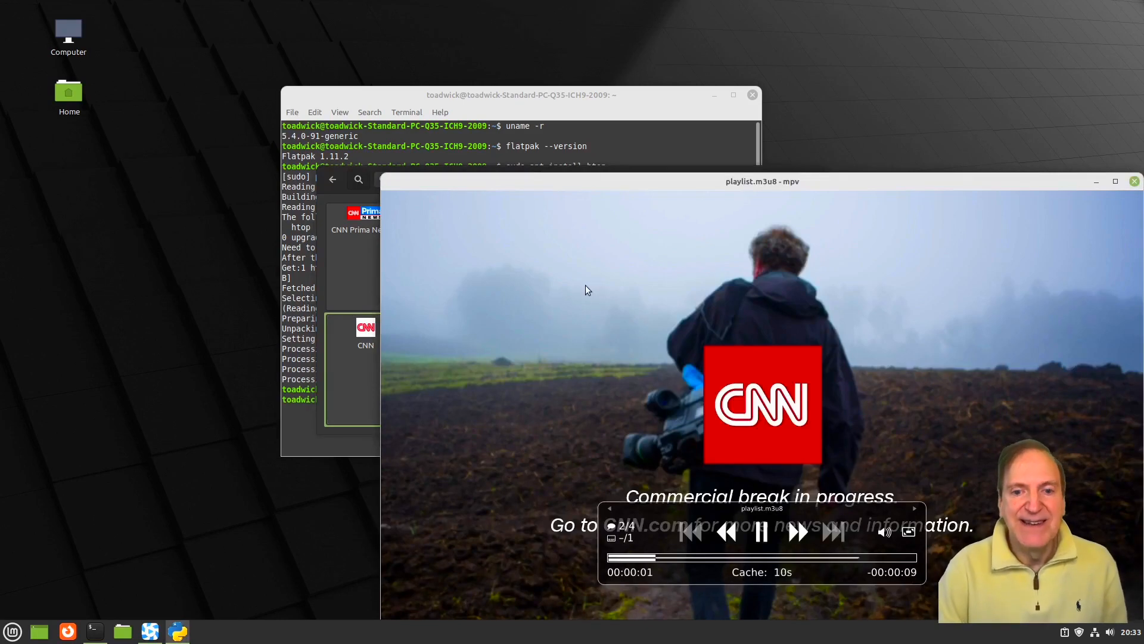
left_click_drag(846, 179, 799, 143)
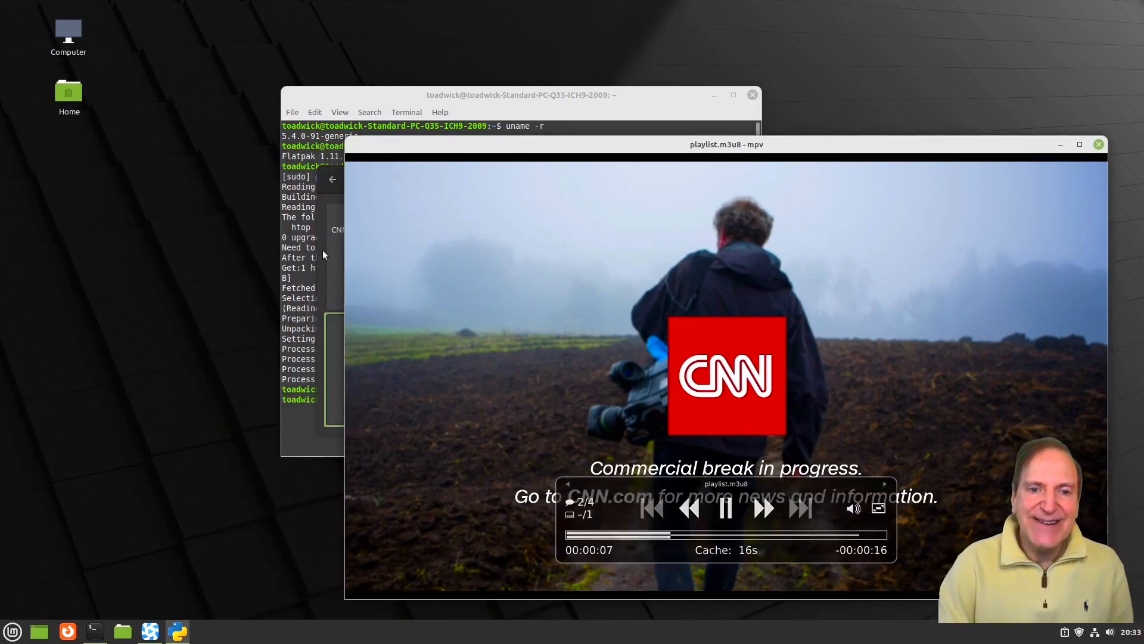
- Play the CNN Prima News channel and move its player window aside to uncover the channel list
left_click(327, 277)
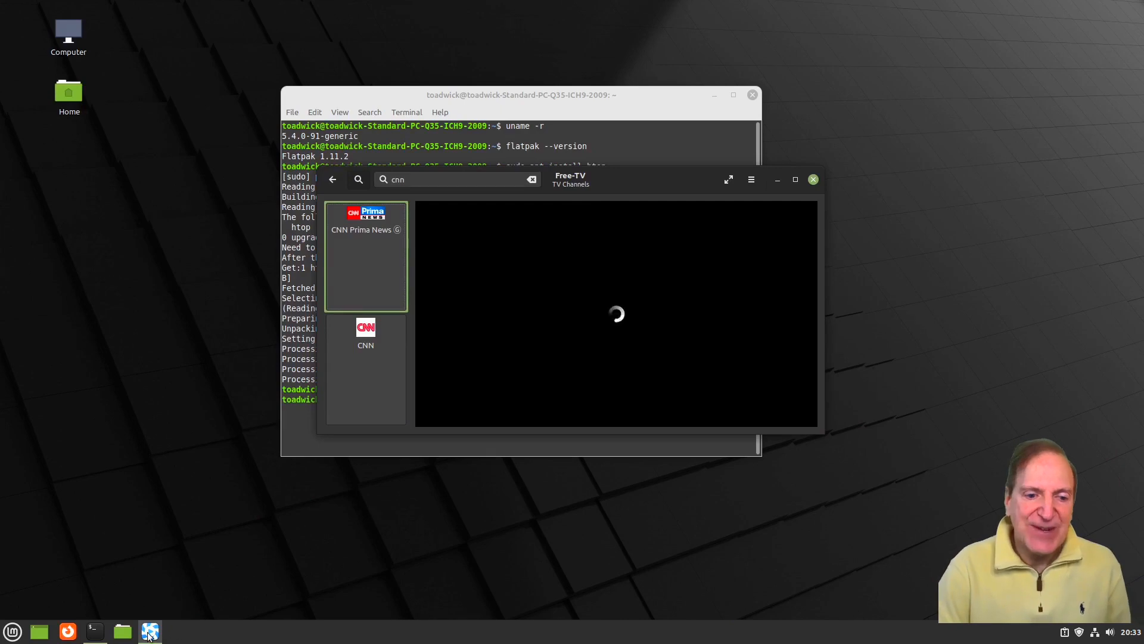
mouse_move(149, 635)
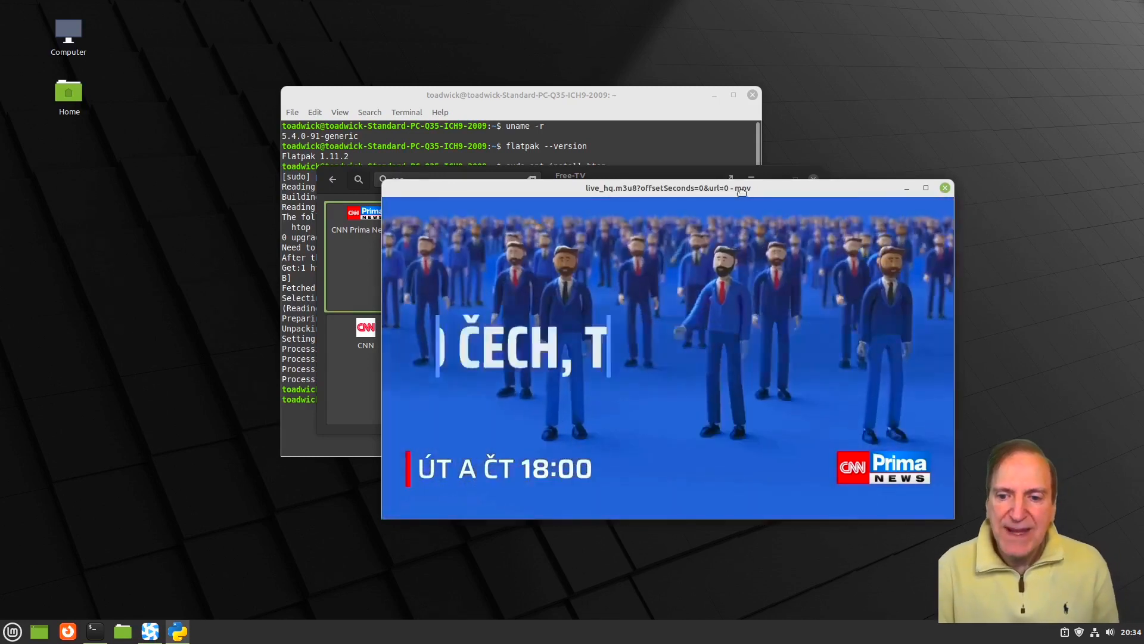
left_click_drag(740, 187, 820, 206)
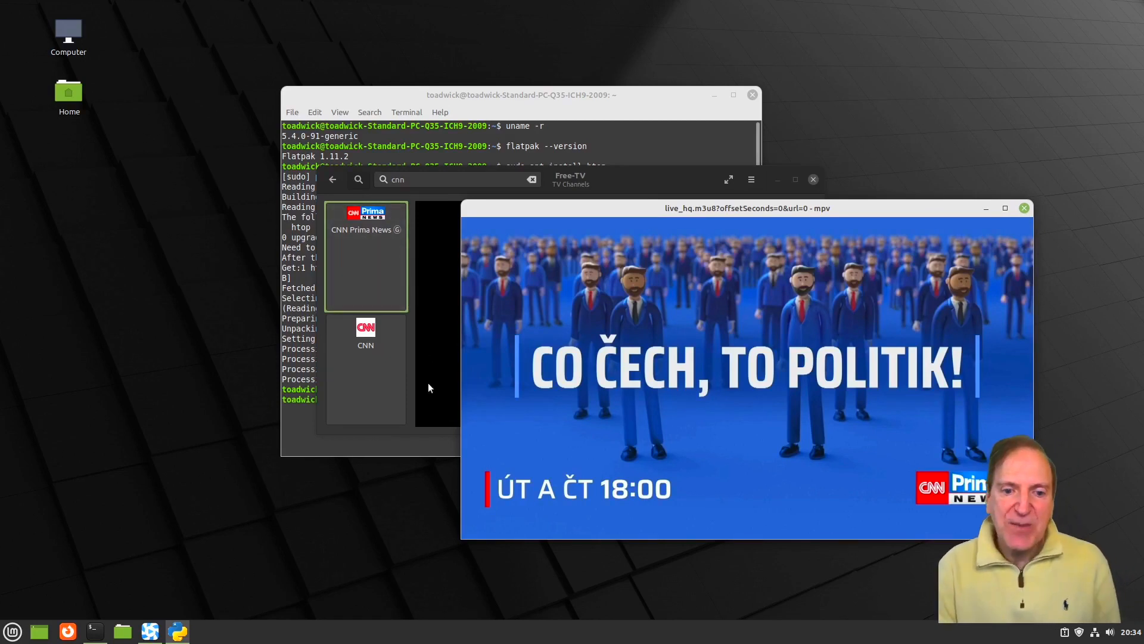
- Minimize the terminal window and play the CNN channel again from the Hypnotix channel list
left_click(399, 448)
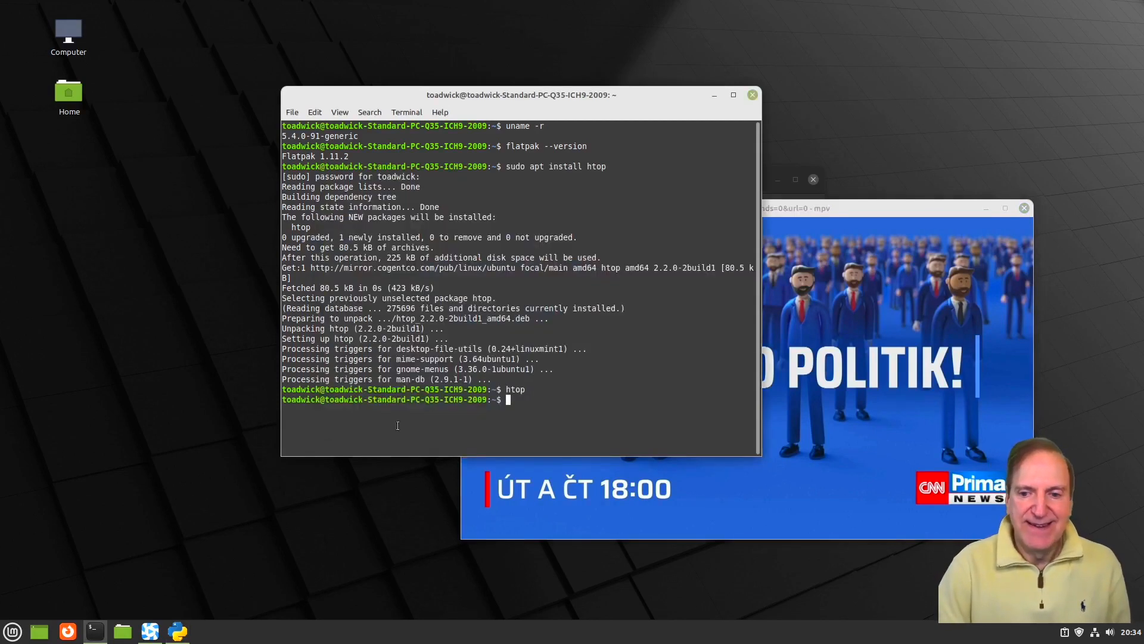
left_click(714, 97)
left_click(362, 378)
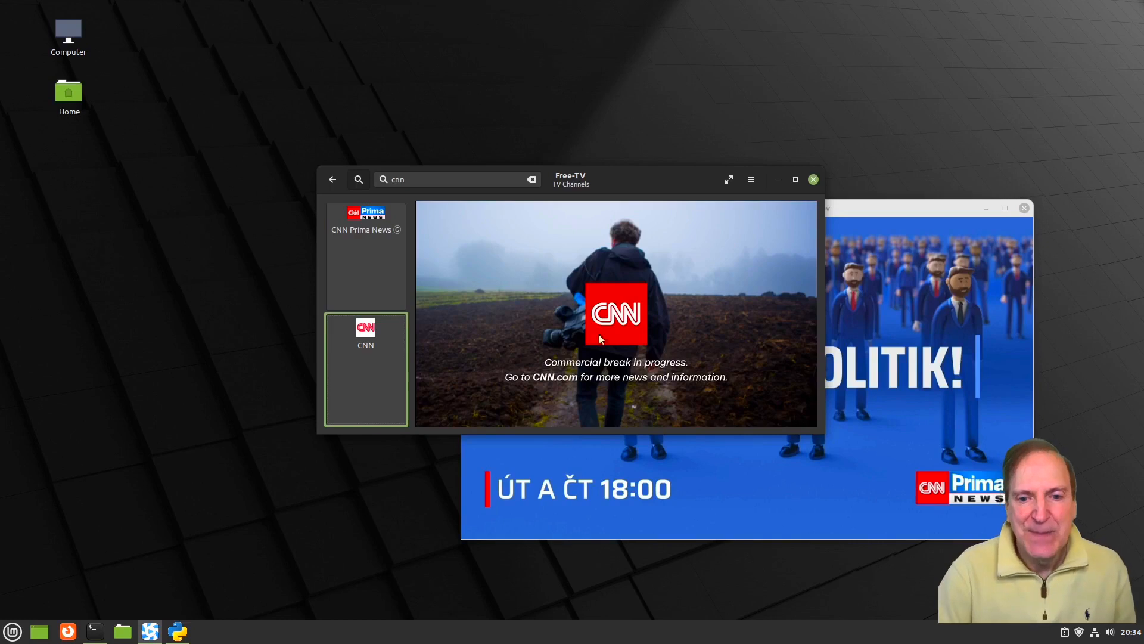
mouse_move(678, 329)
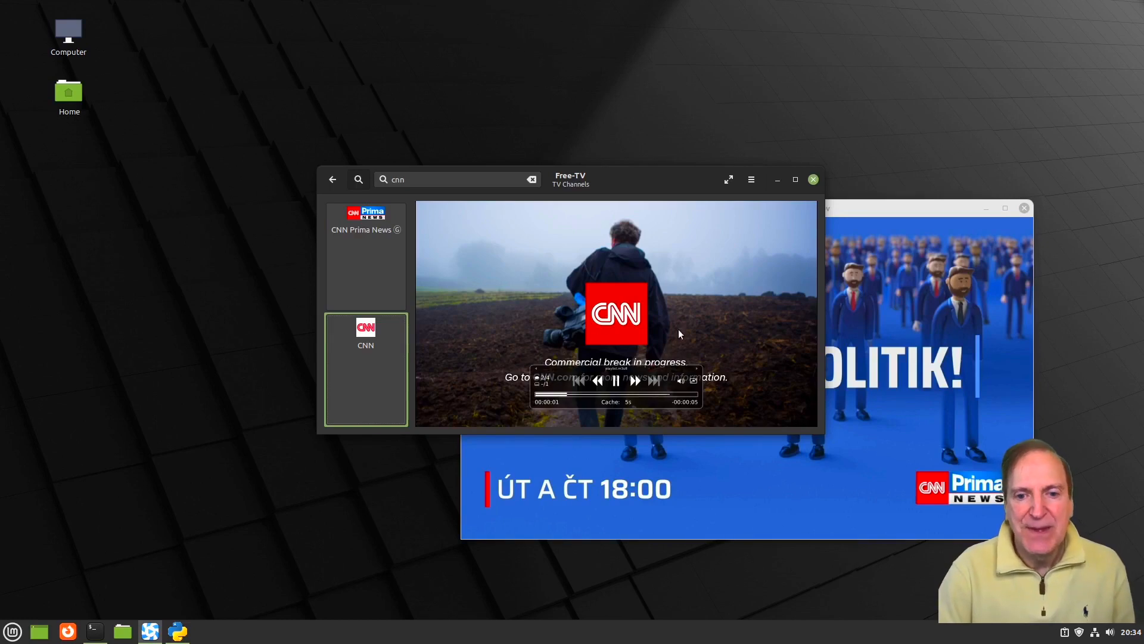
- Move the separate mpv player window aside and minimize it, and play the CNN Prima News channel inside Hypnotix
left_click(931, 202)
mouse_move(974, 208)
left_mouse_down()
mouse_move(954, 218)
mouse_move(963, 221)
left_mouse_up()
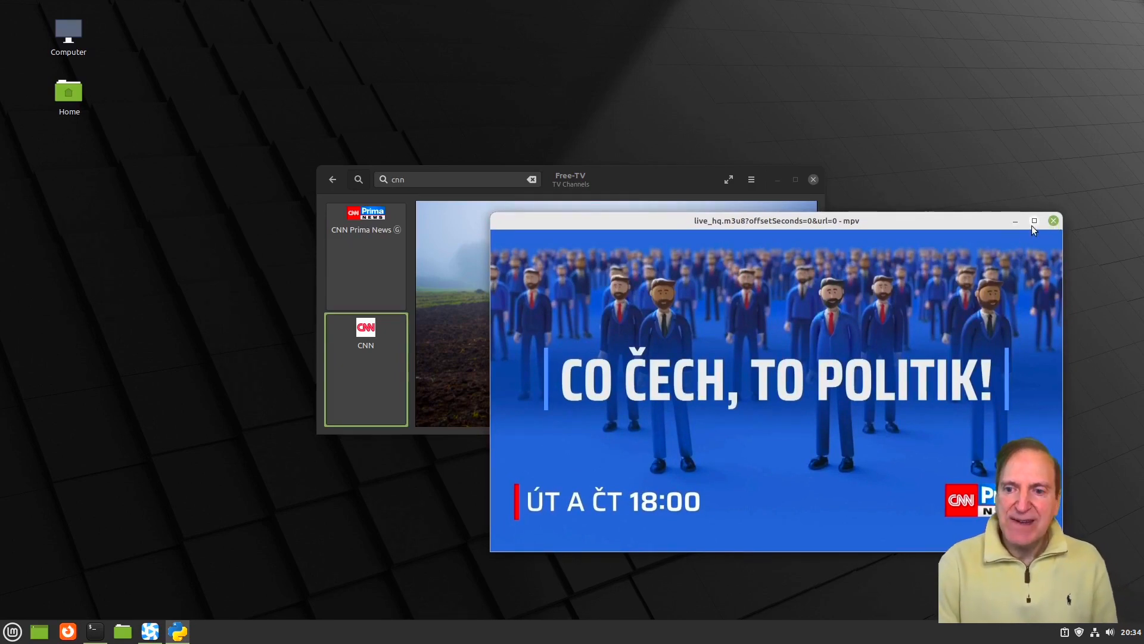
left_click(1015, 221)
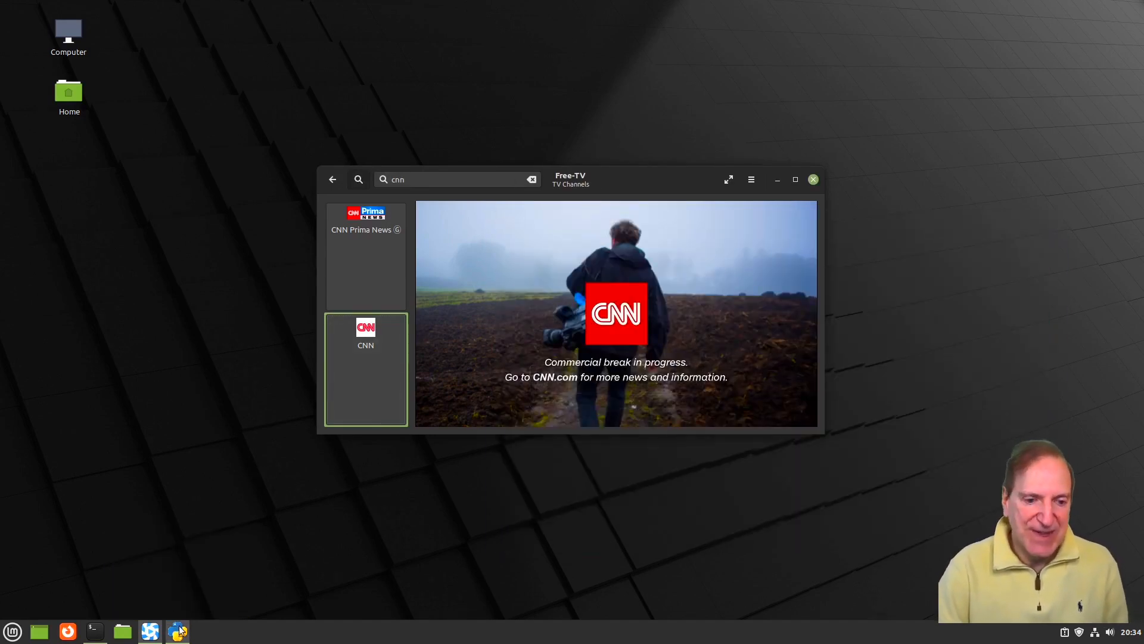
mouse_move(179, 630)
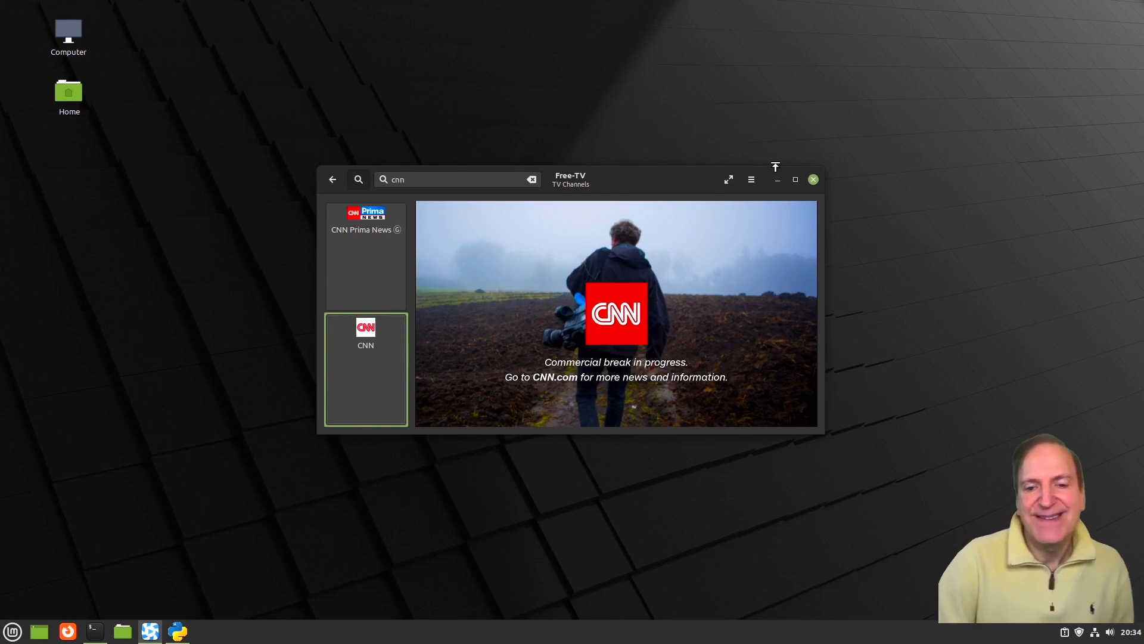
left_click(337, 248)
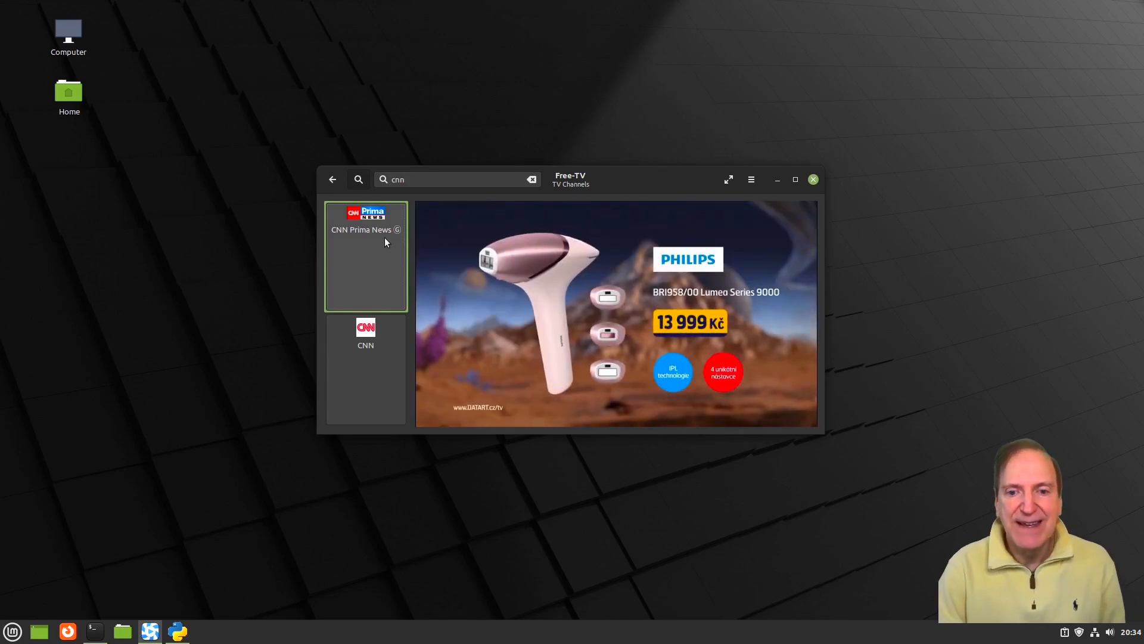
- Open the USA group of the Free-TV channels and widen the Hypnotix window
left_click(331, 180)
left_click(406, 350)
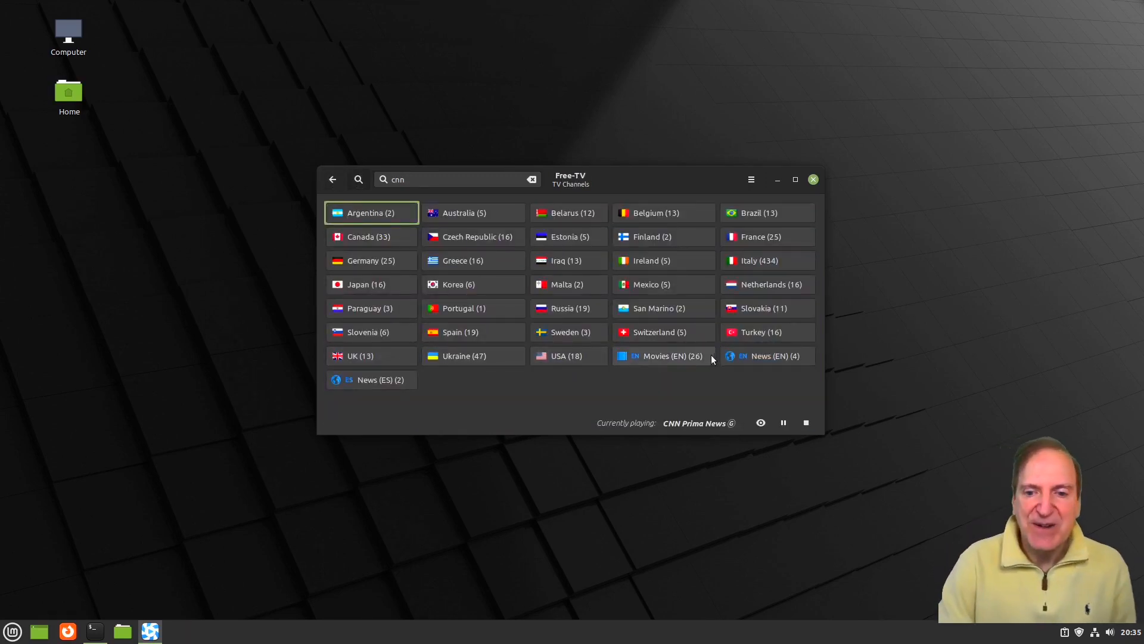
left_click(553, 356)
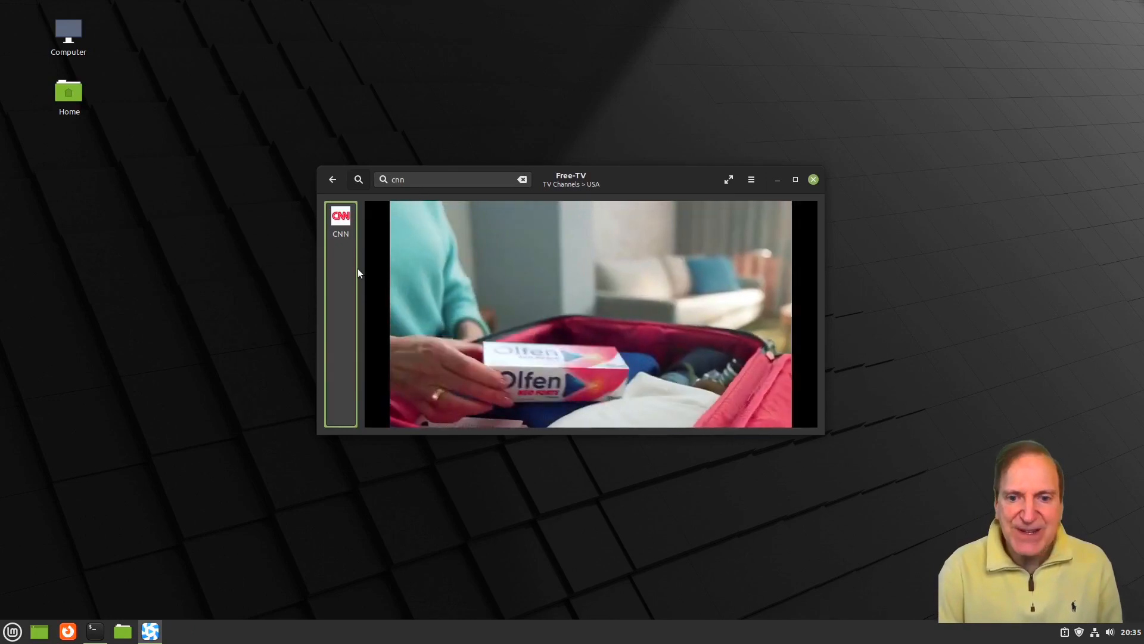
left_click_drag(318, 279, 260, 279)
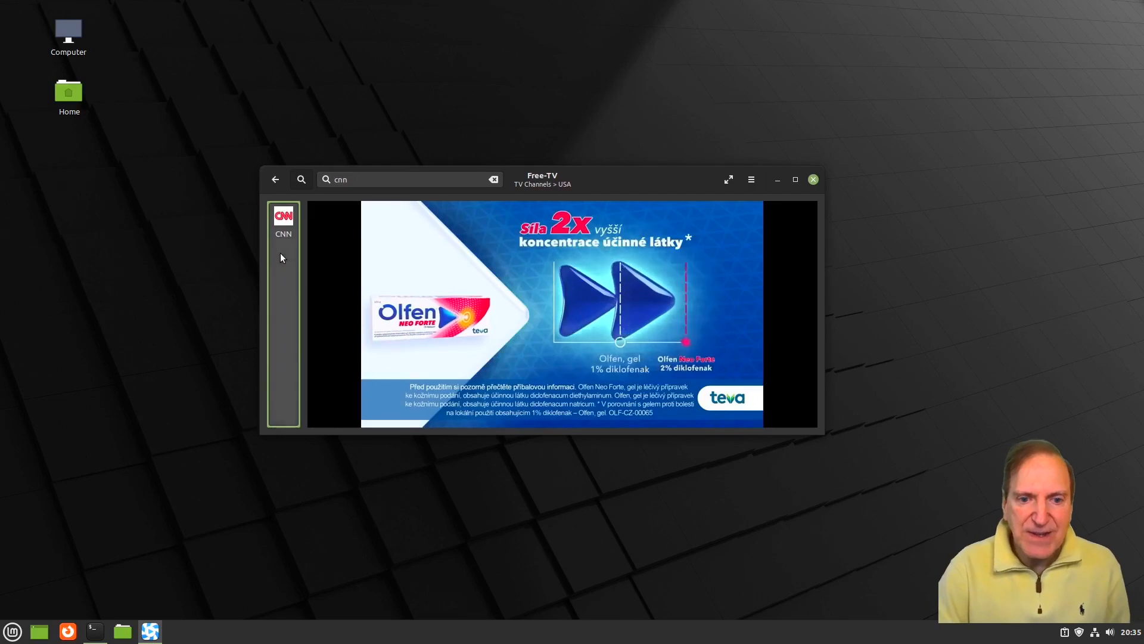
- Clear the "cnn" search to list all USA channels, and play the Bloomberg channel
left_click(303, 179)
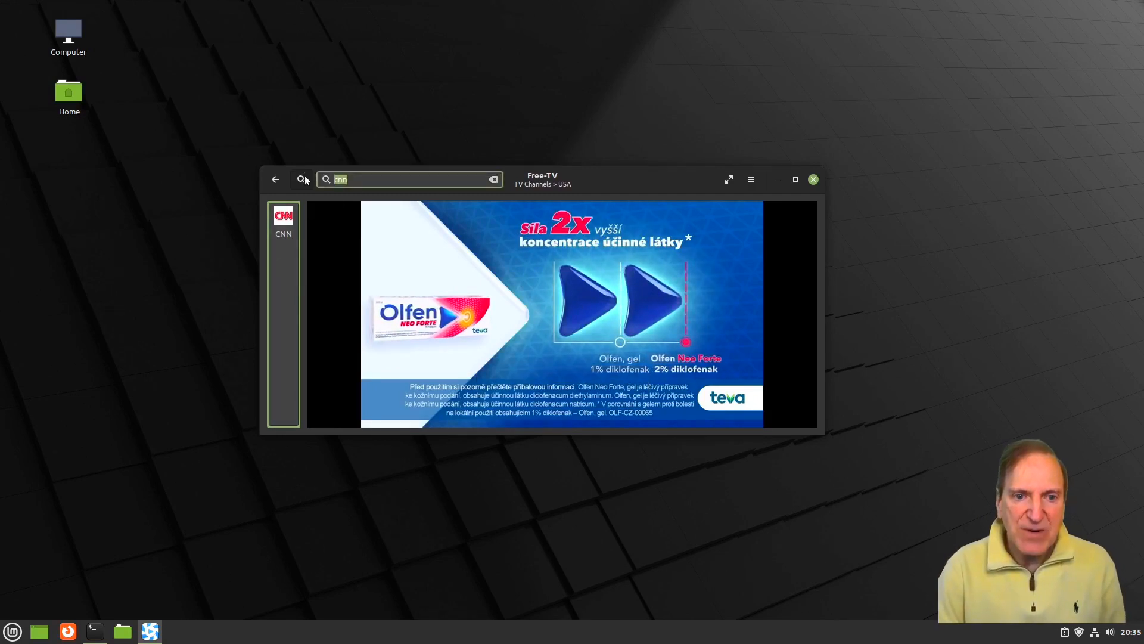
key("BackSpace")
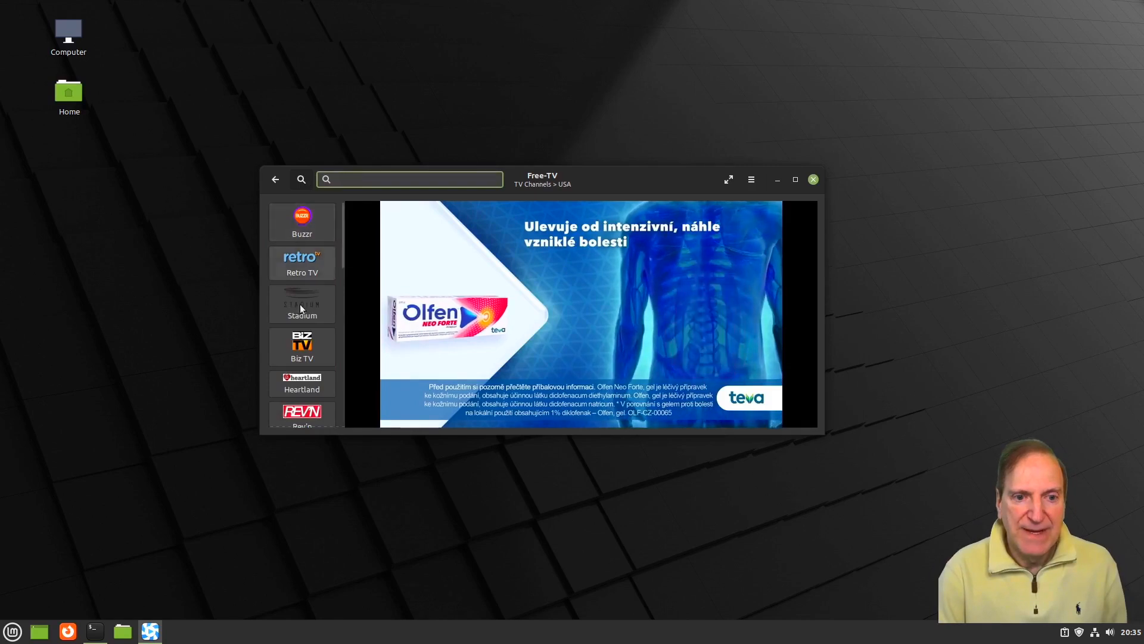
scroll(299, 359, "down", 4)
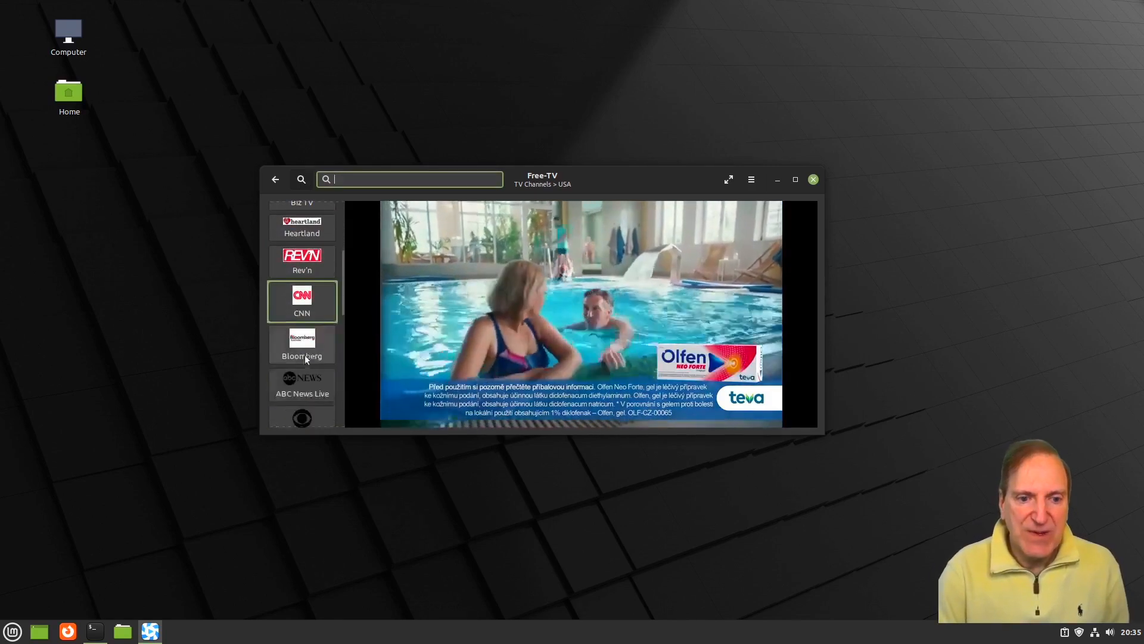
scroll(315, 346, "down", 3)
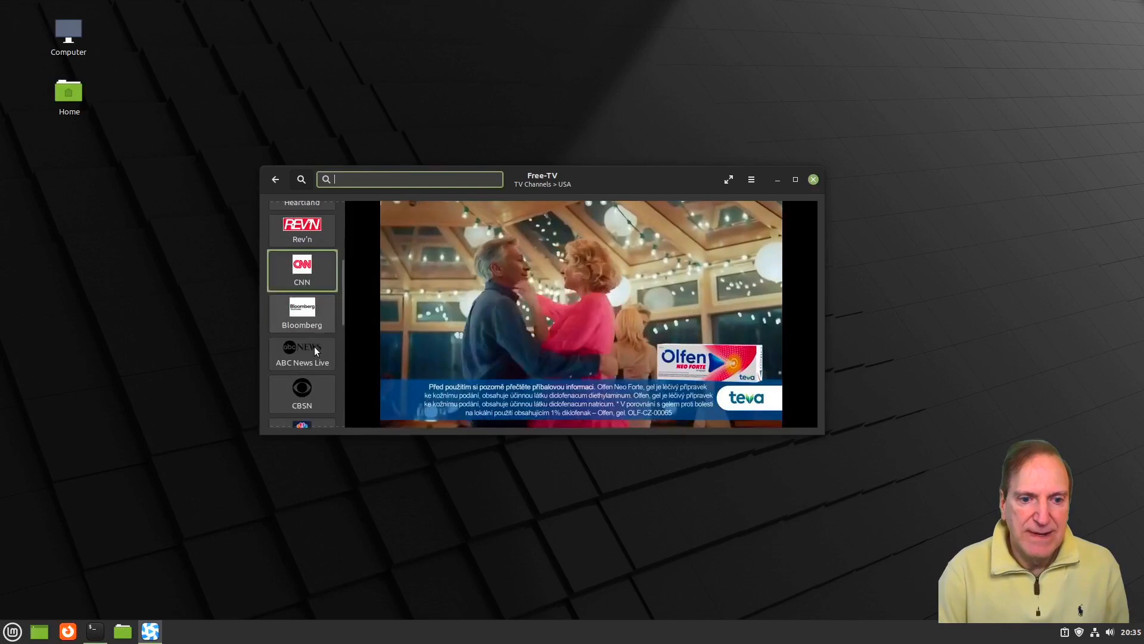
scroll(313, 347, "up", 3)
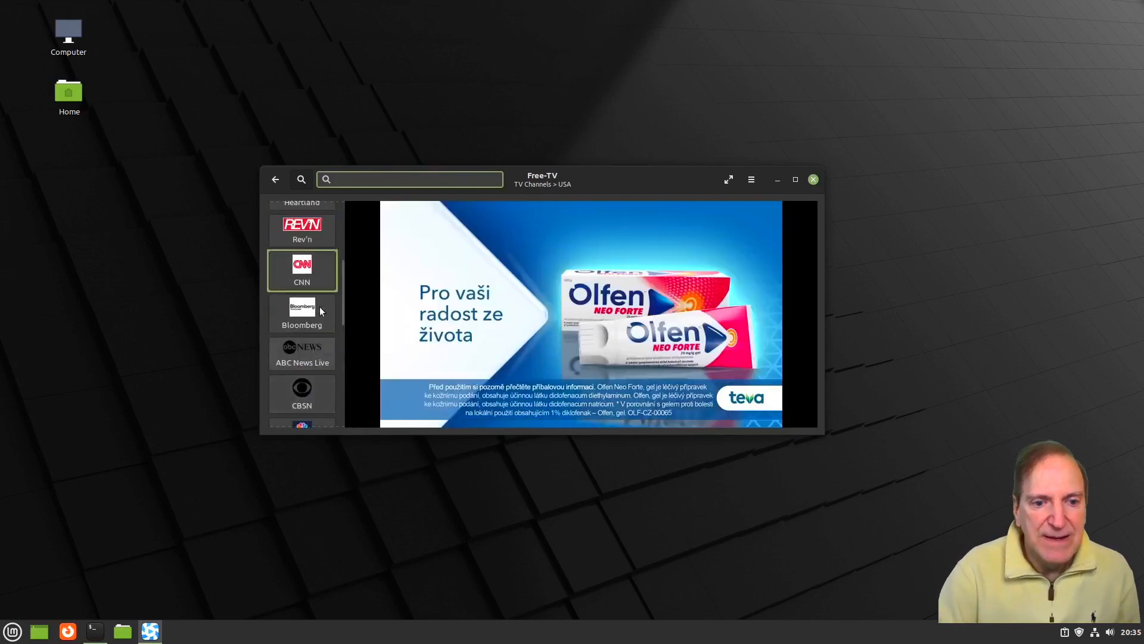
left_click(306, 312)
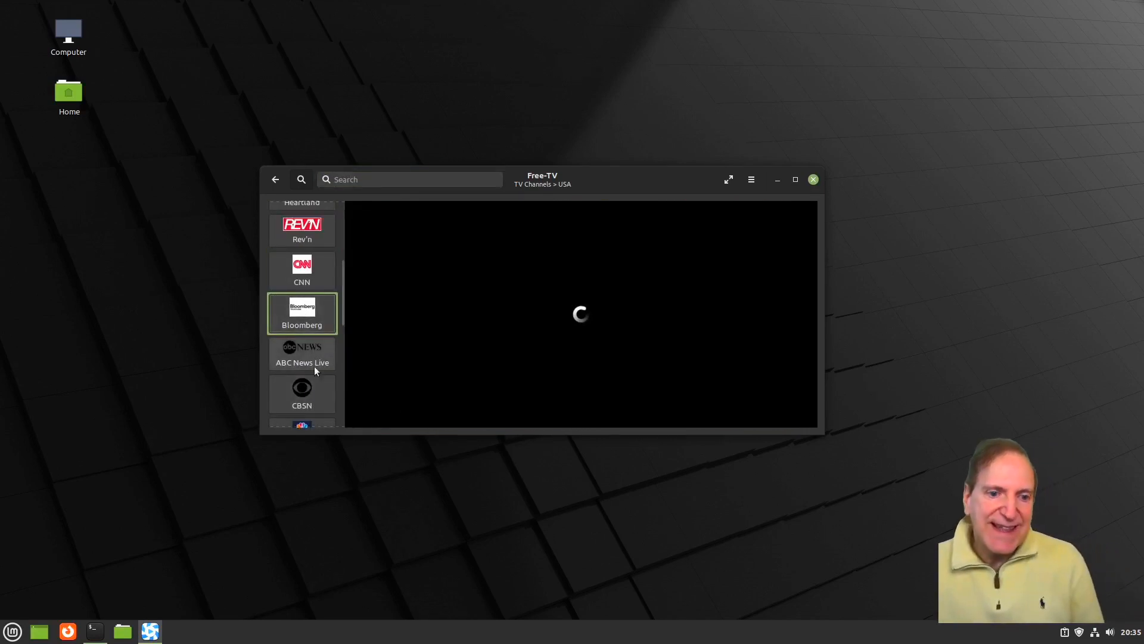
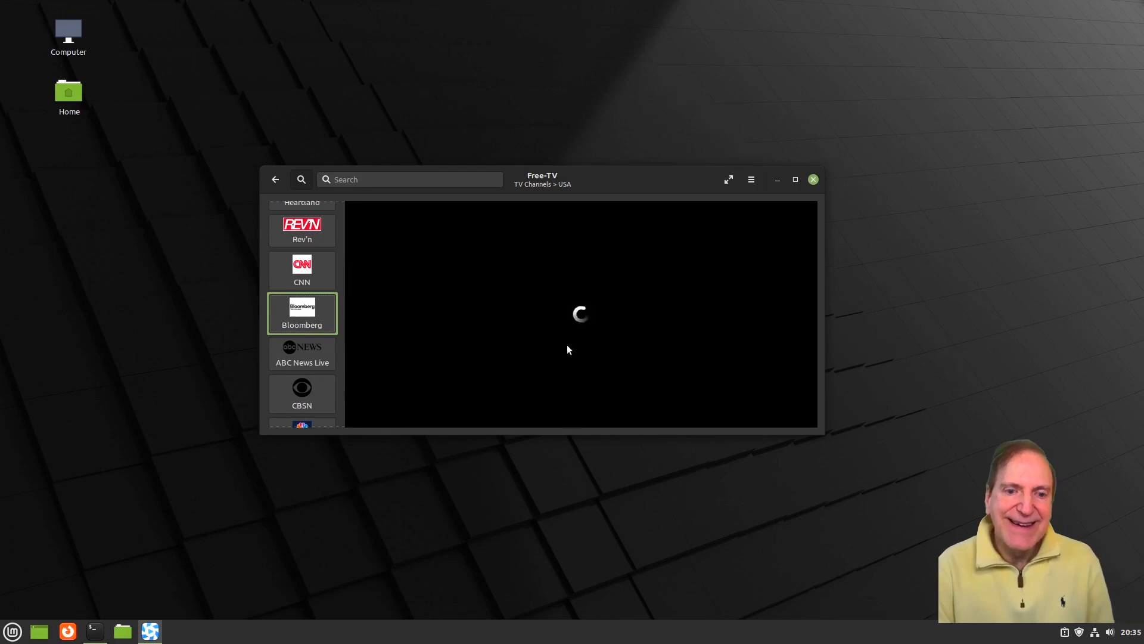
- Try the Biz TV channel and switch to Retro TV in the USA channel list
scroll(308, 289, "up", 3)
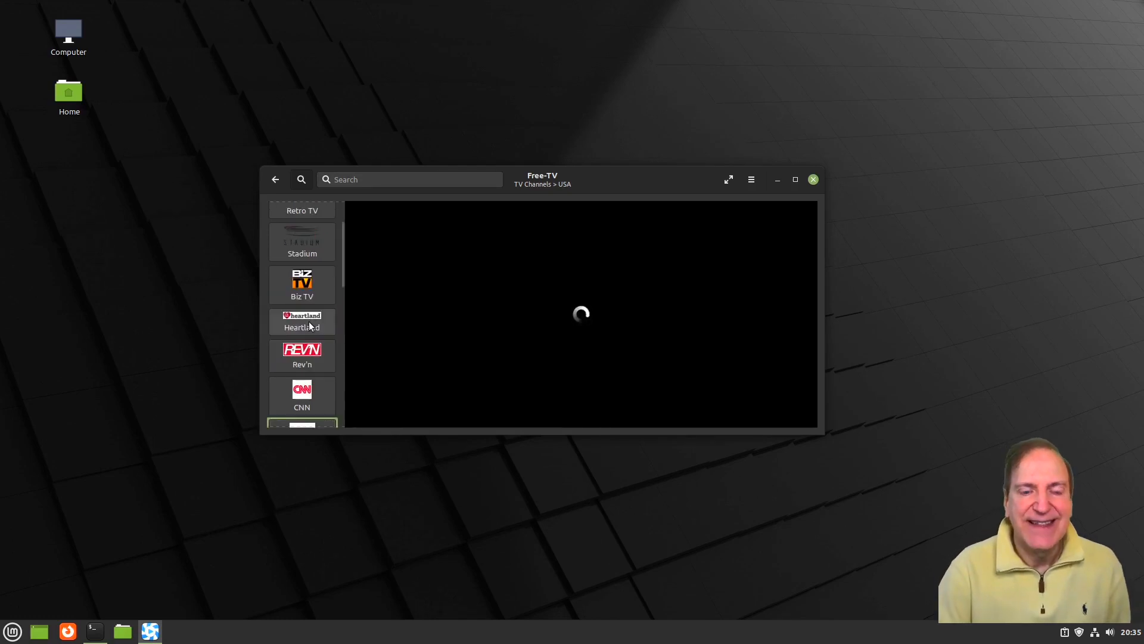
left_click(309, 289)
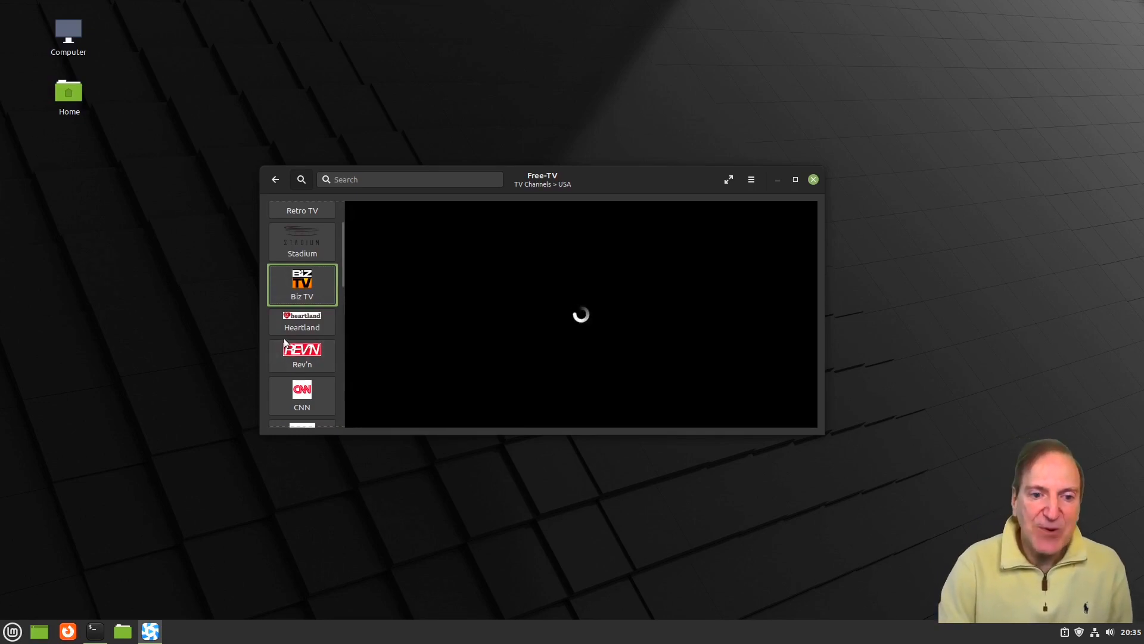
scroll(310, 351, "up", 1)
scroll(310, 351, "up", 1)
left_click(302, 262)
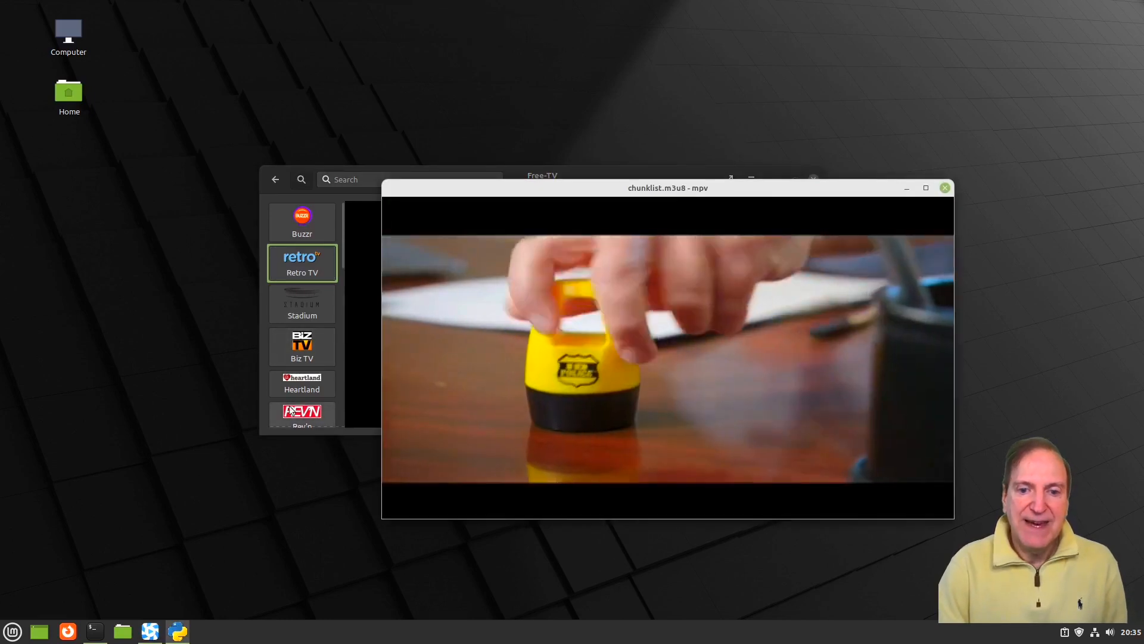
- Move the Retro TV player and the Hypnotix window apart, and close Hypnotix
mouse_move(501, 445)
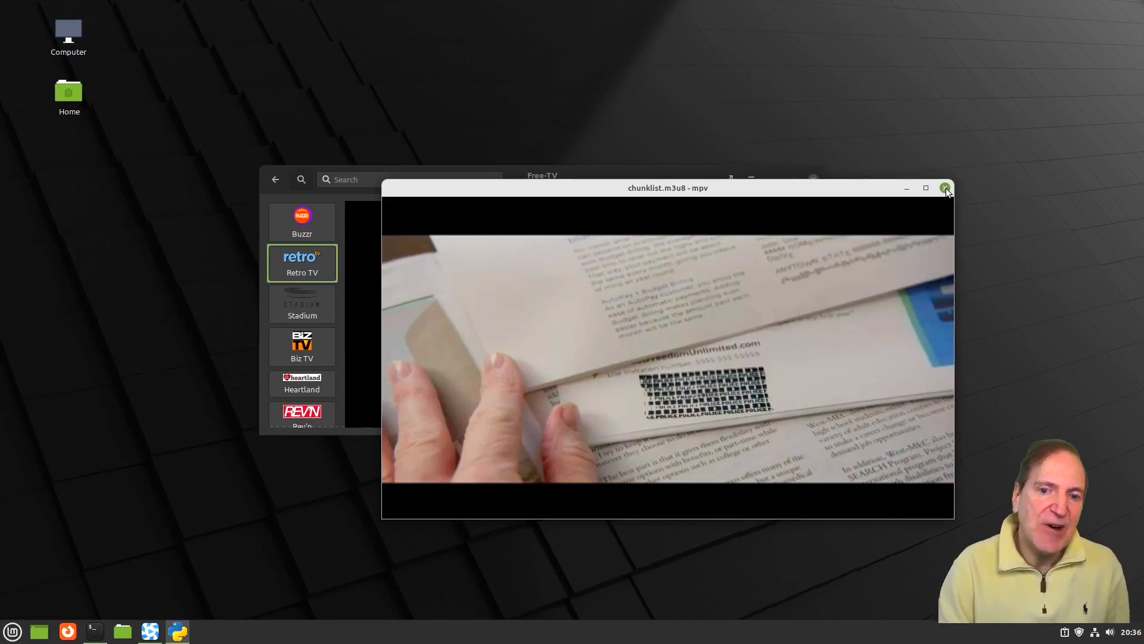
left_click_drag(673, 193, 829, 196)
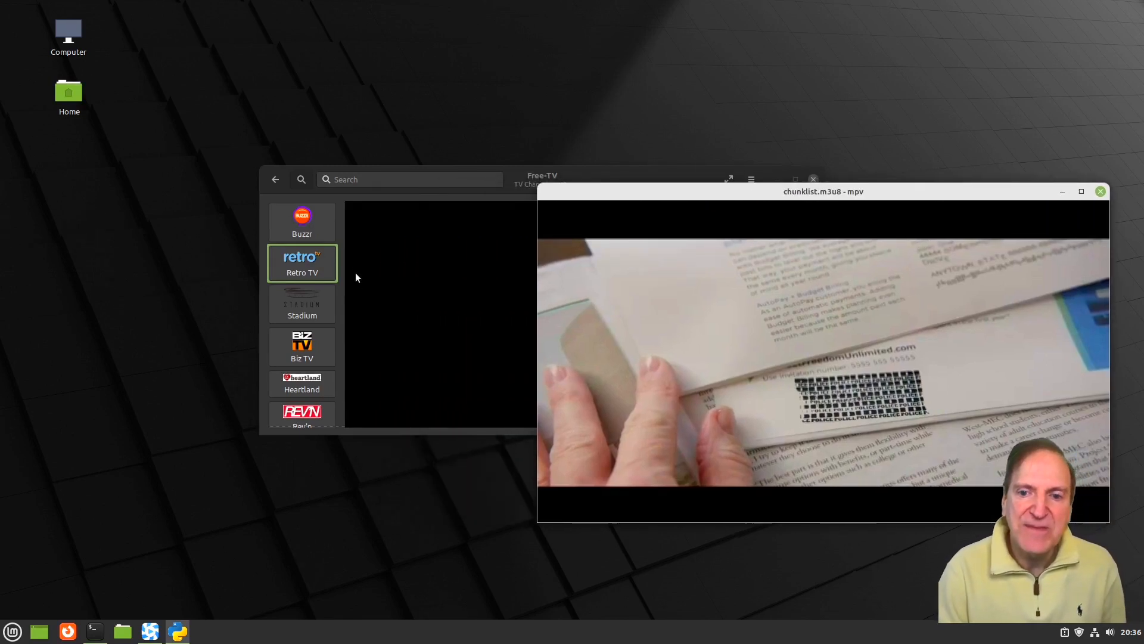
left_click_drag(550, 173, 400, 145)
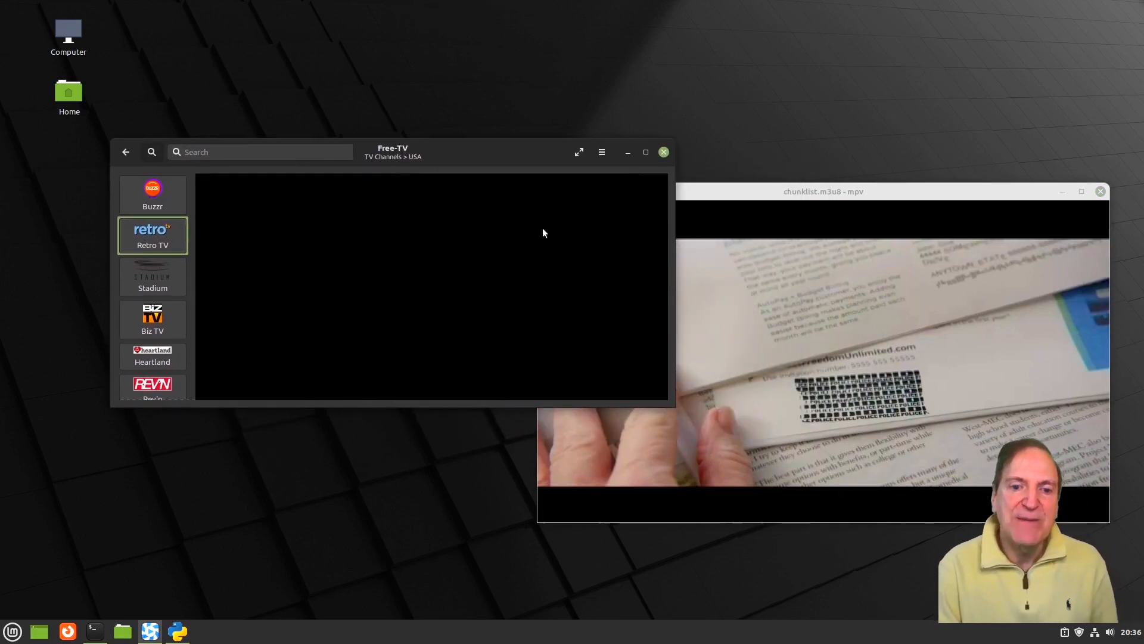
left_click(664, 153)
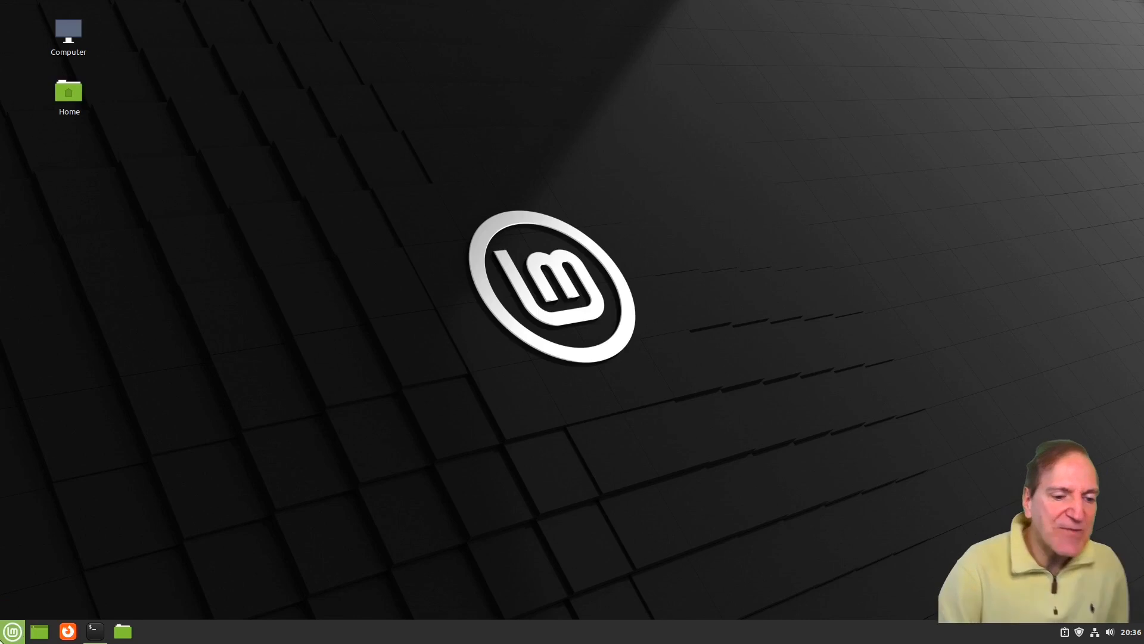
- Launch the Login Window tool from the Administration applications and authenticate with the account password
left_click(12, 632)
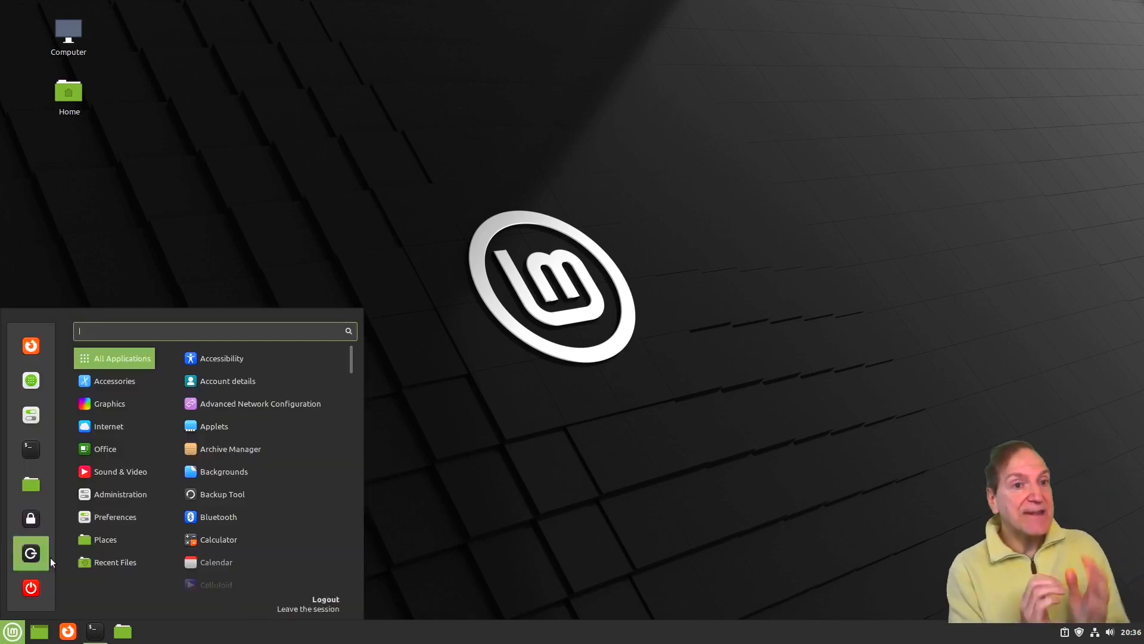
mouse_move(121, 417)
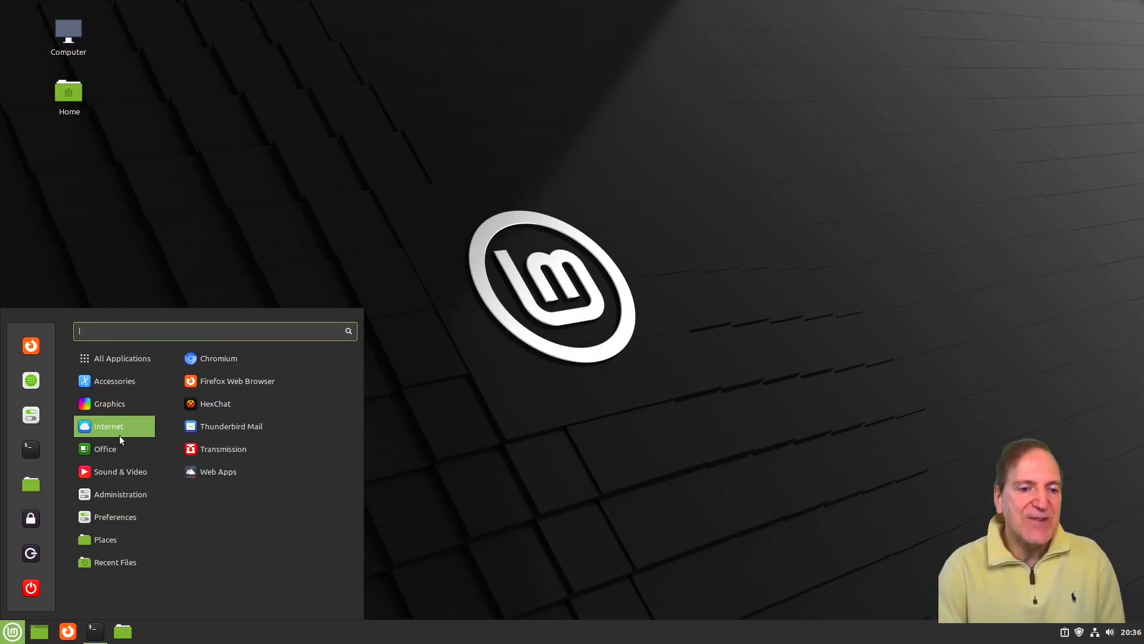
mouse_move(127, 468)
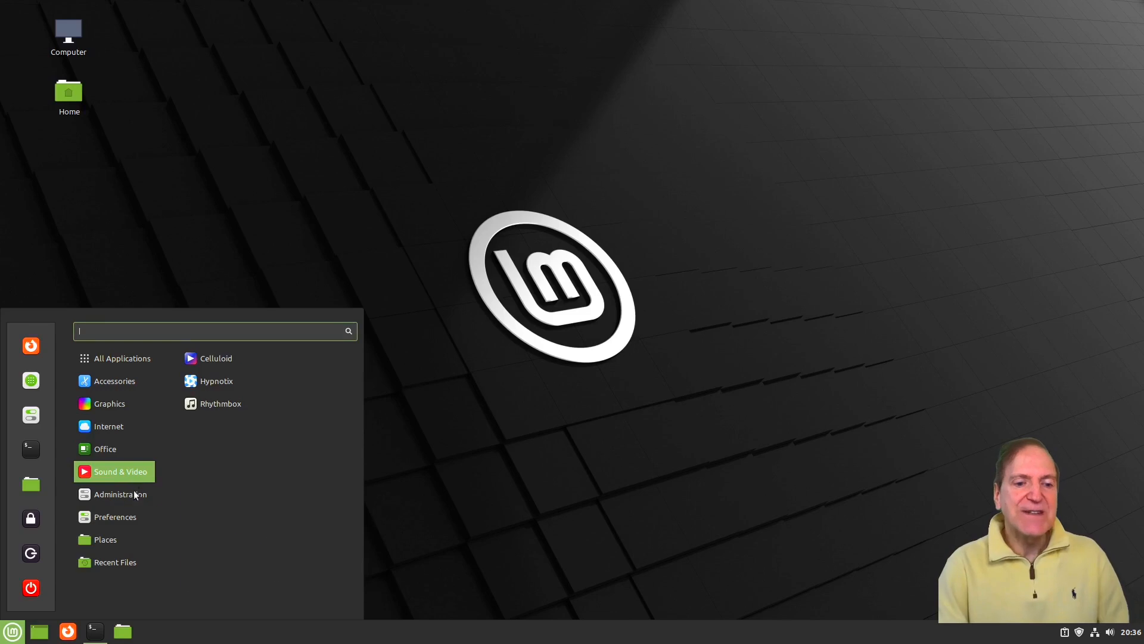
mouse_move(134, 498)
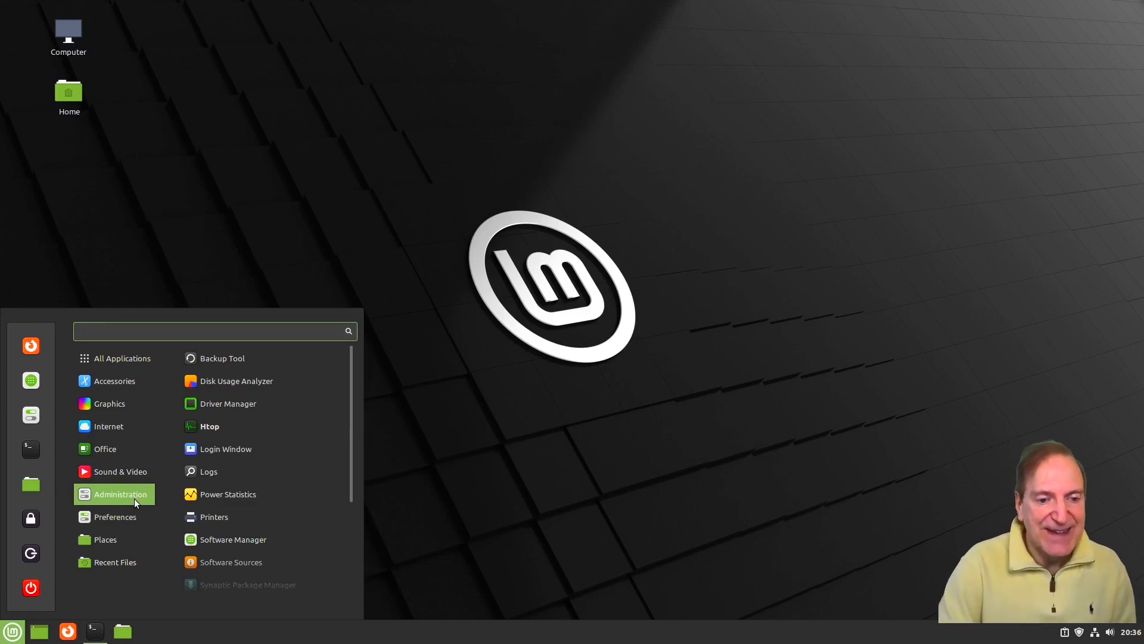
left_click(228, 448)
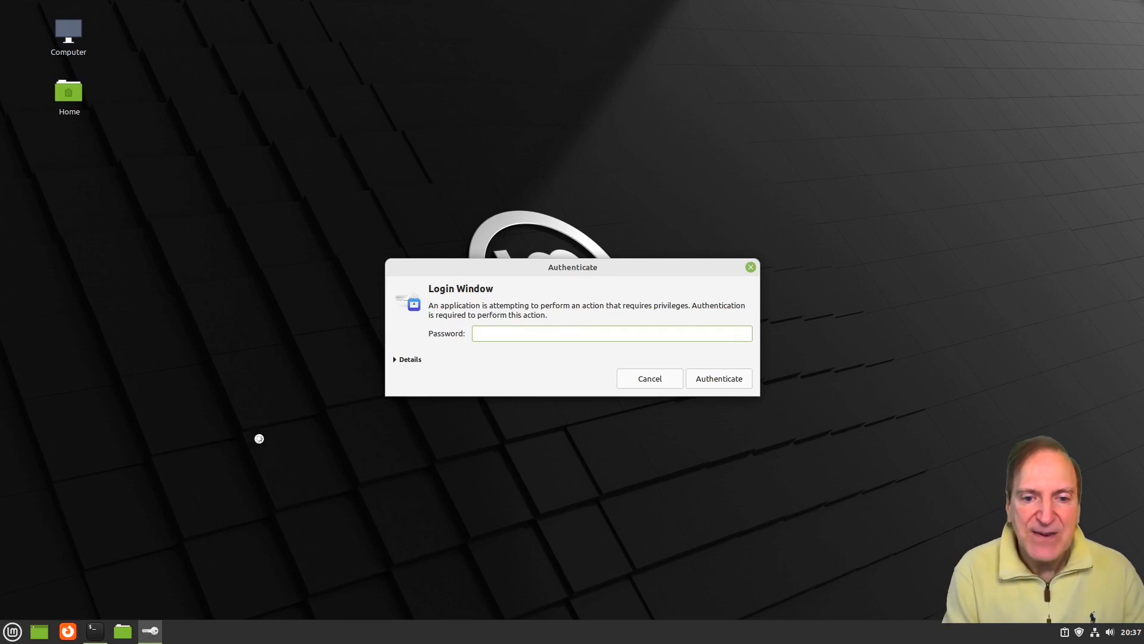
type("••••")
key("Return")
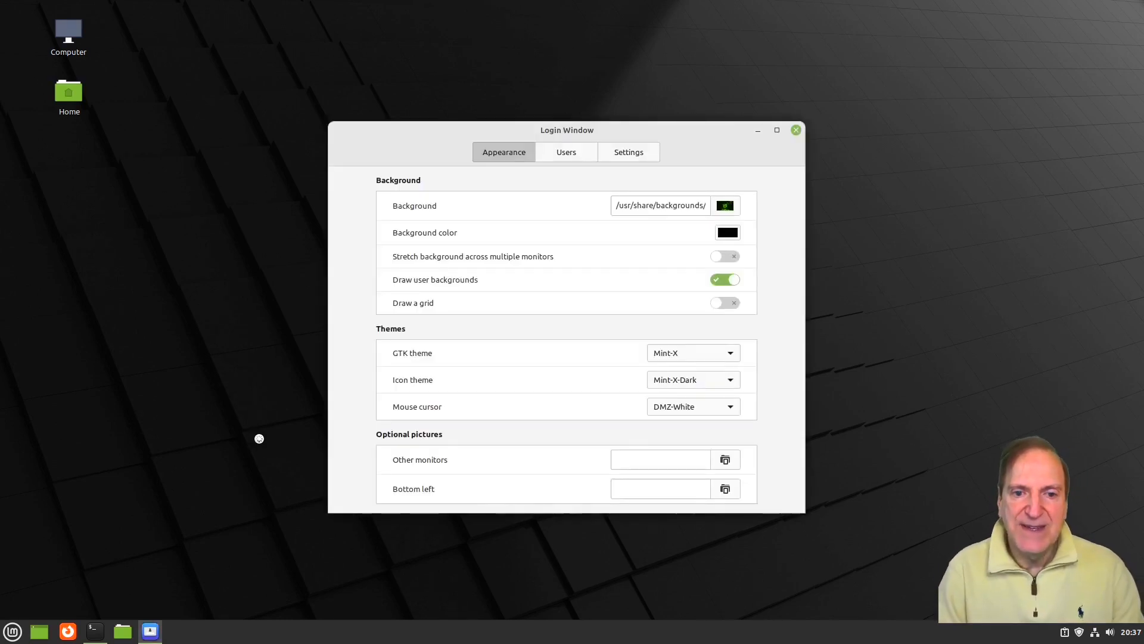
- Preview several images for the login background, including default_background.jpg, bookwood_ring.jpg, linuxmint.jpg and sele_linuxmint_center.jpg, and cancel the image selection
left_click(720, 207)
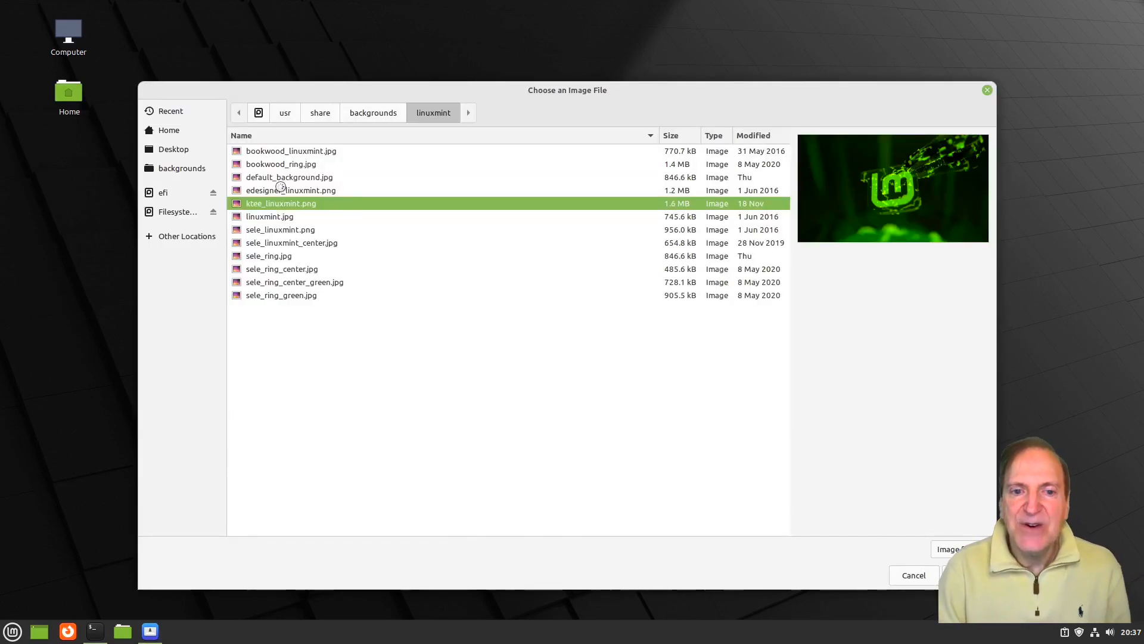
left_click(276, 178)
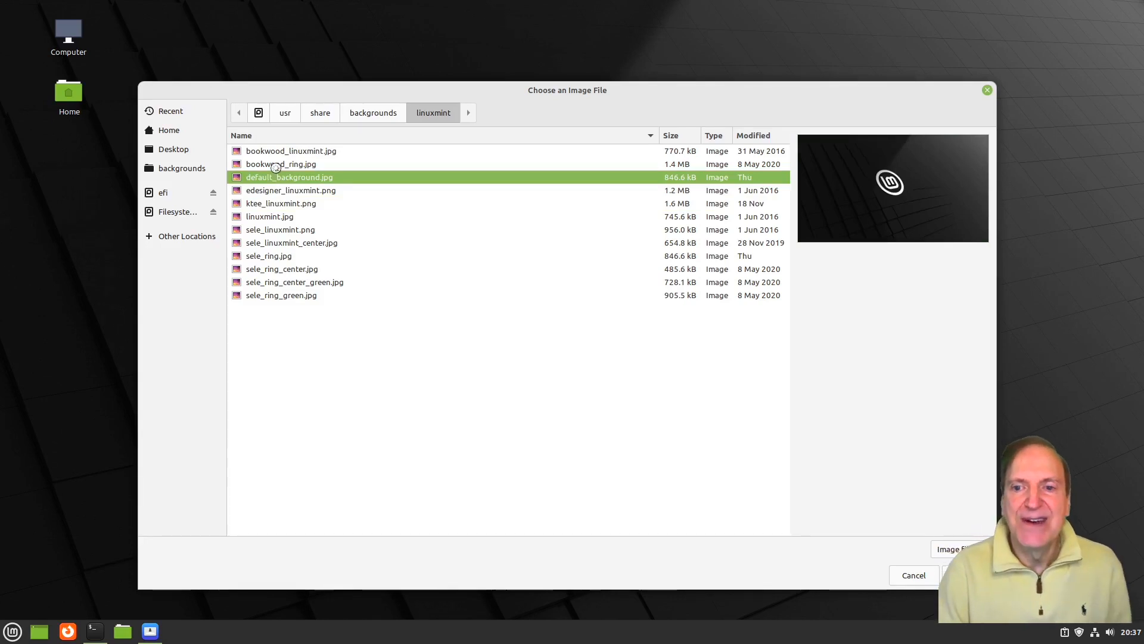
left_click(276, 167)
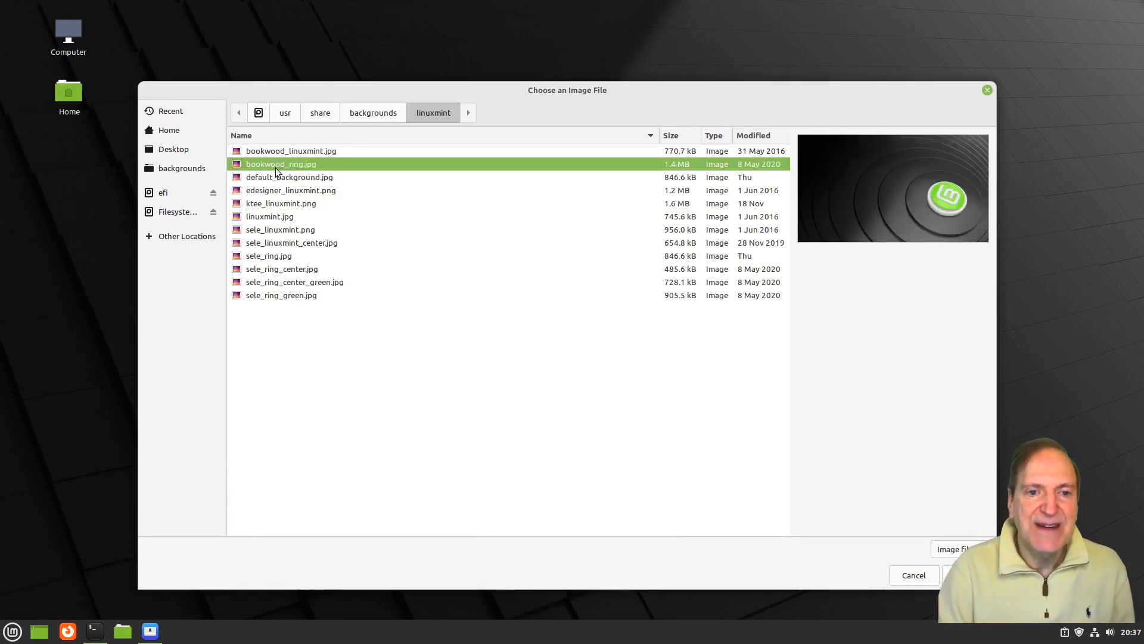
left_click(275, 153)
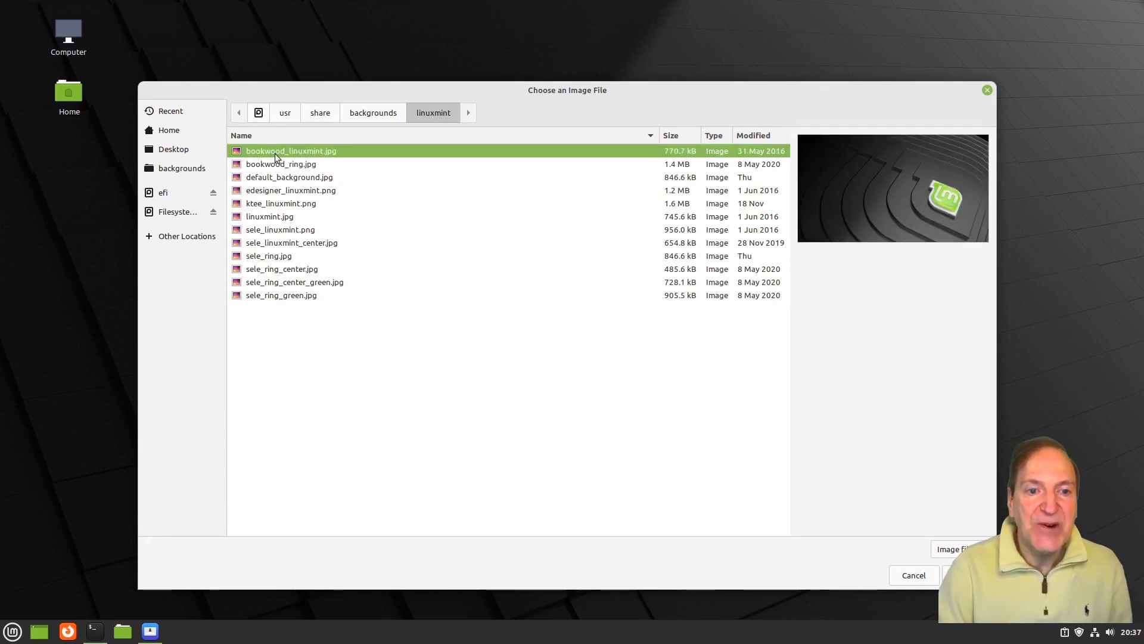
left_click(274, 205)
left_click(268, 218)
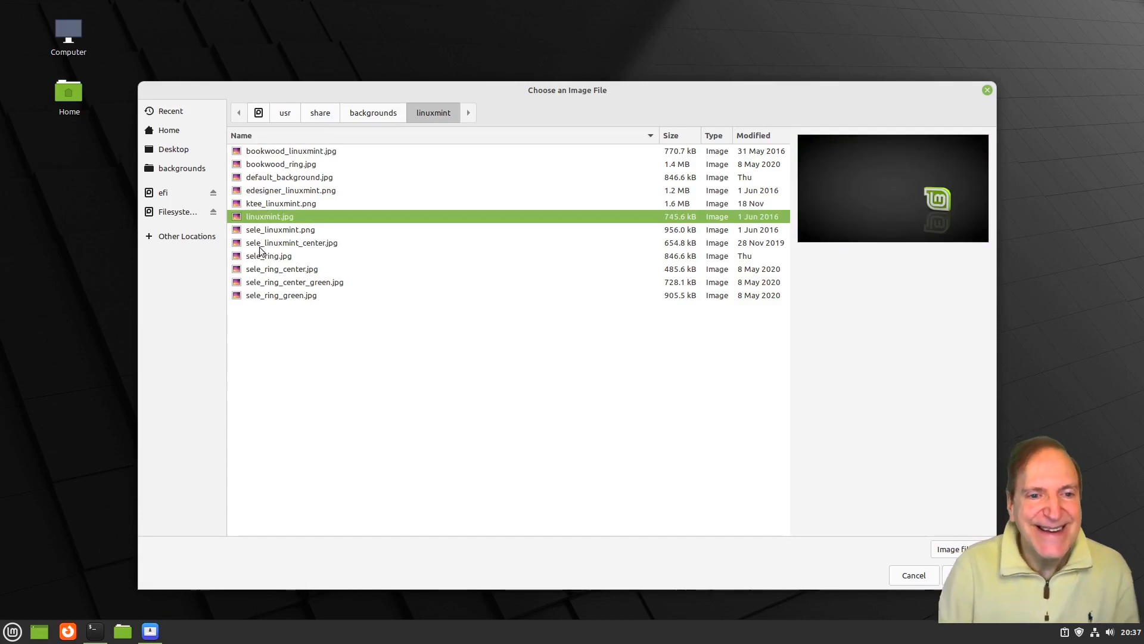
left_click(259, 247)
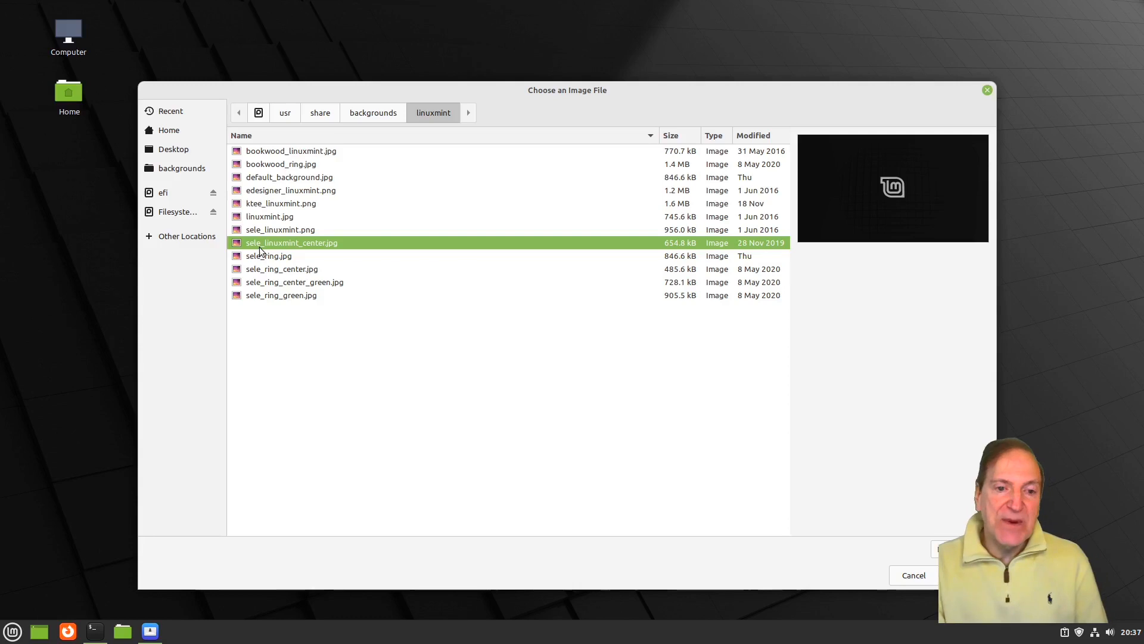
left_click(917, 578)
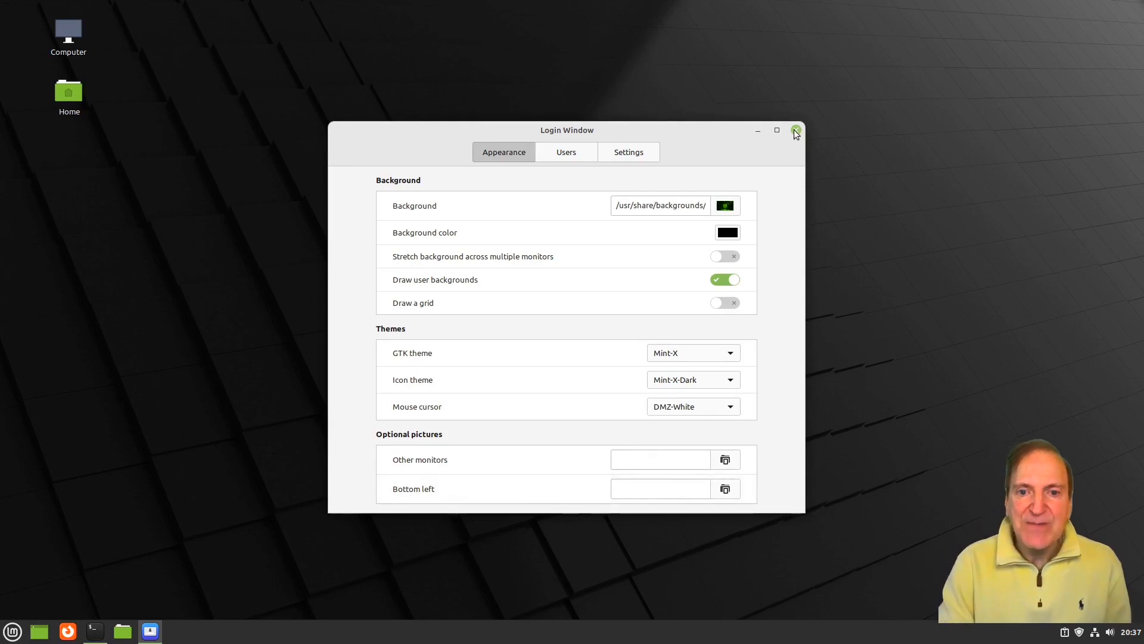
- Review the Login Window's user options and its general settings, including HiDPI support, and close the tool
left_click(563, 152)
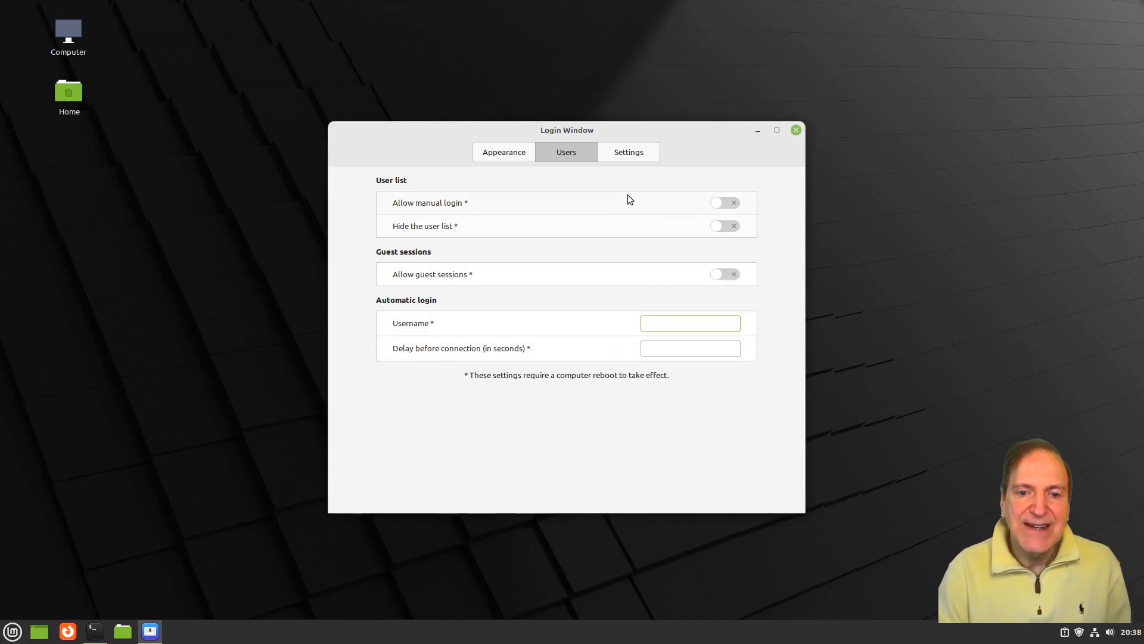
left_click(627, 157)
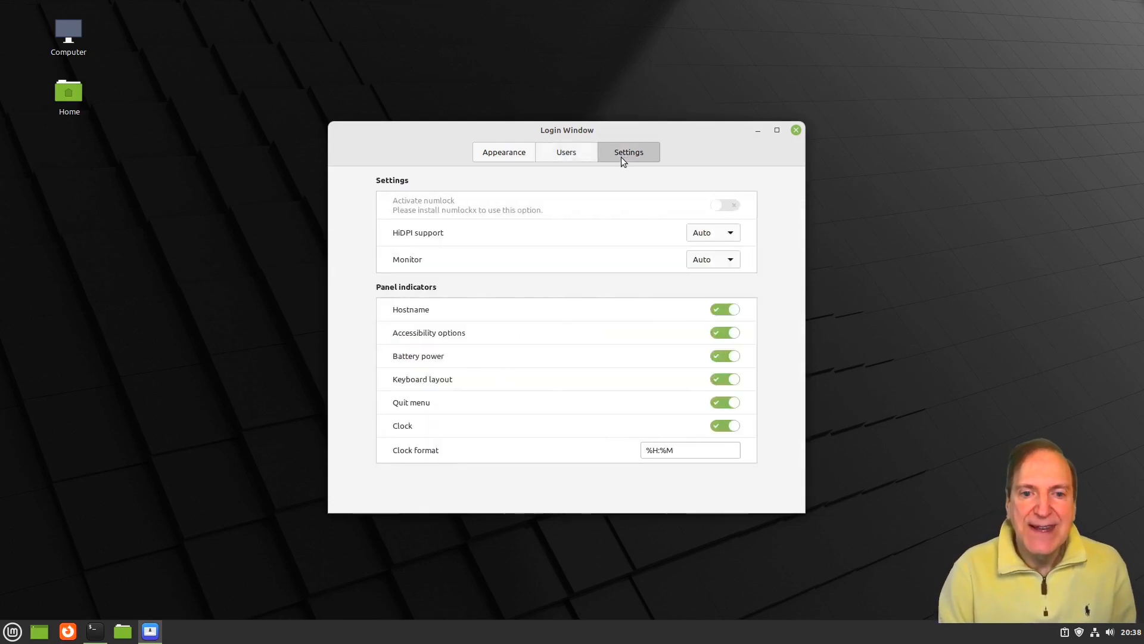
mouse_move(559, 242)
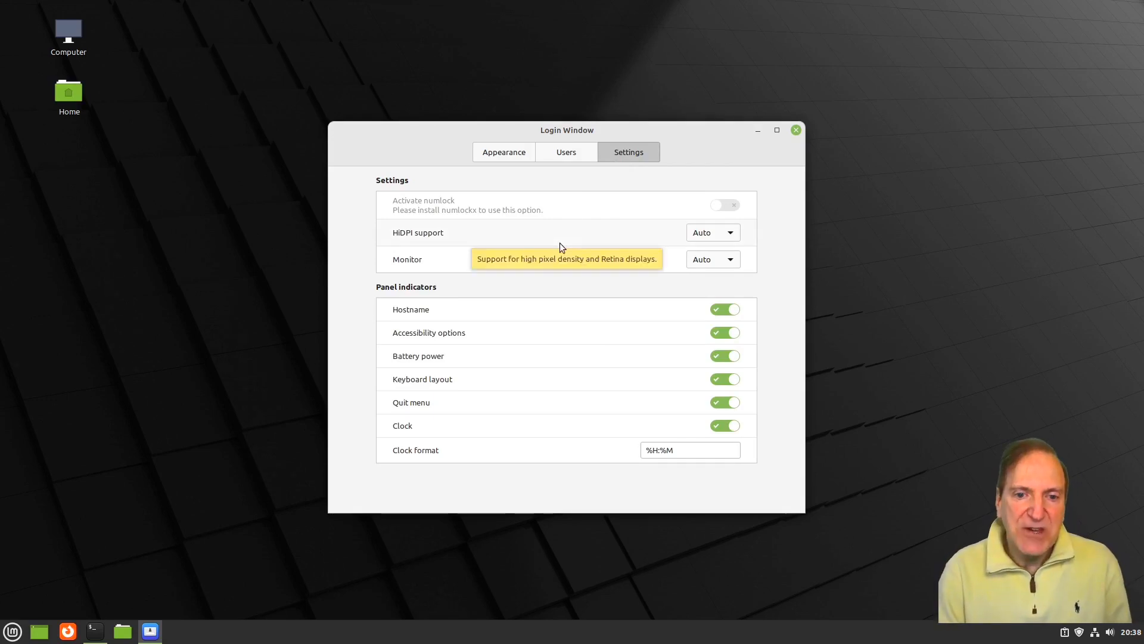
left_click(796, 130)
- Browse the Preferences and Places categories of the applications menu
left_click(17, 635)
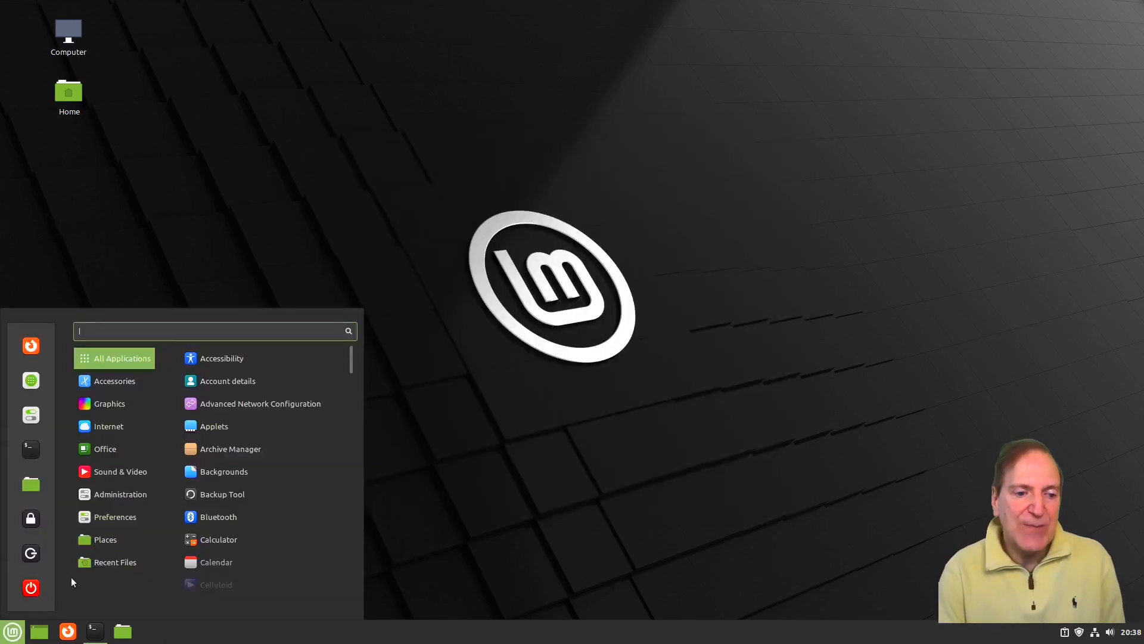
mouse_move(122, 525)
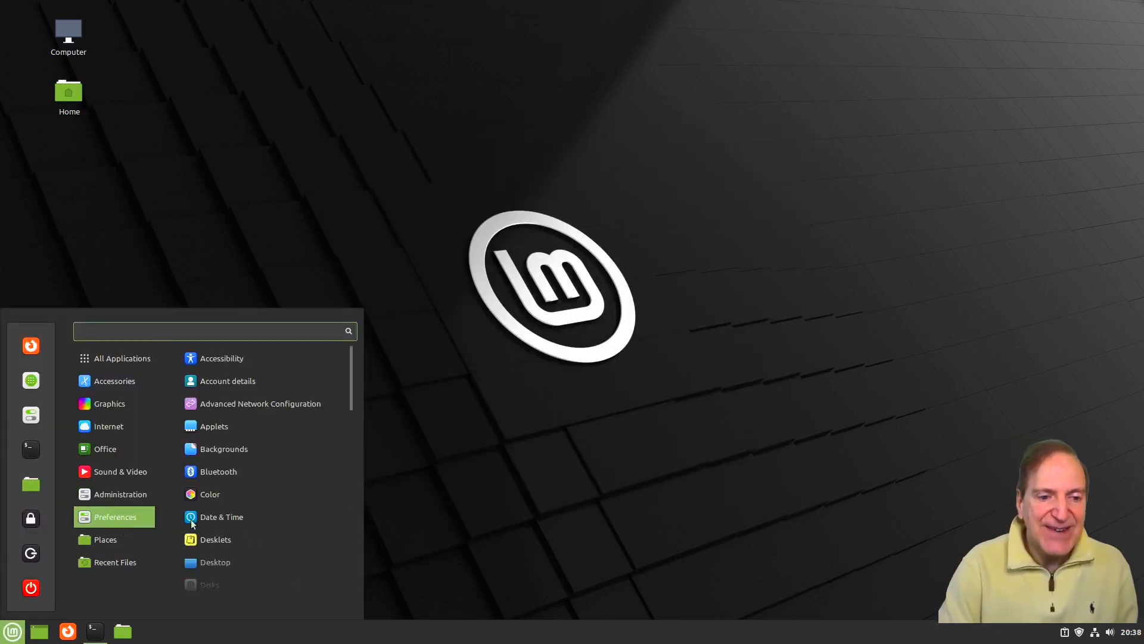
scroll(221, 514, "down", 3)
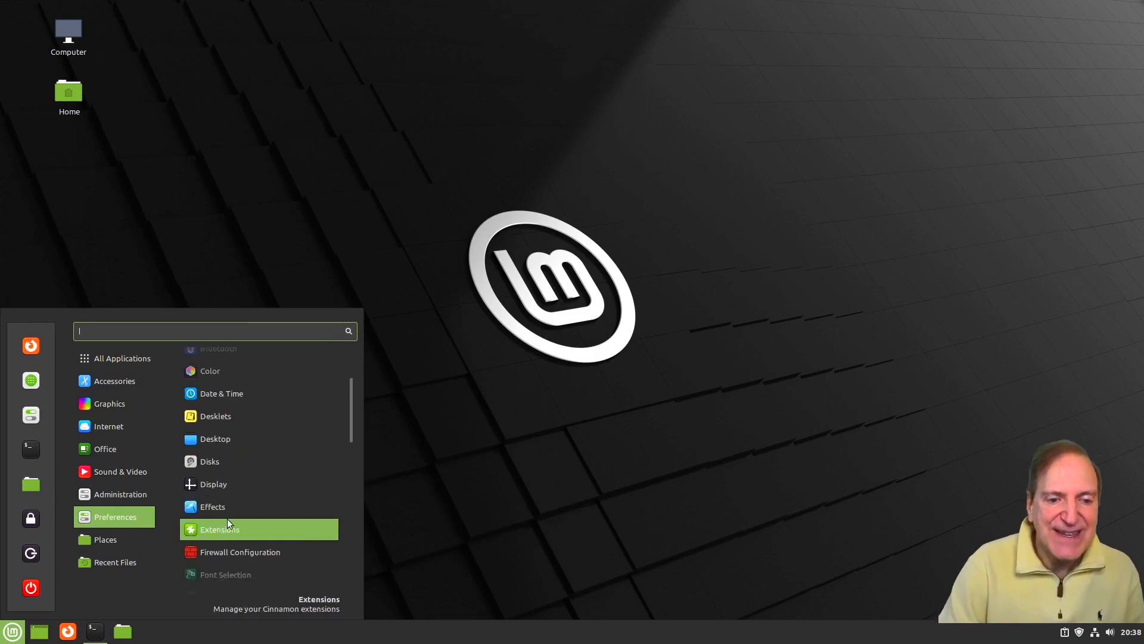
scroll(227, 518, "down", 1)
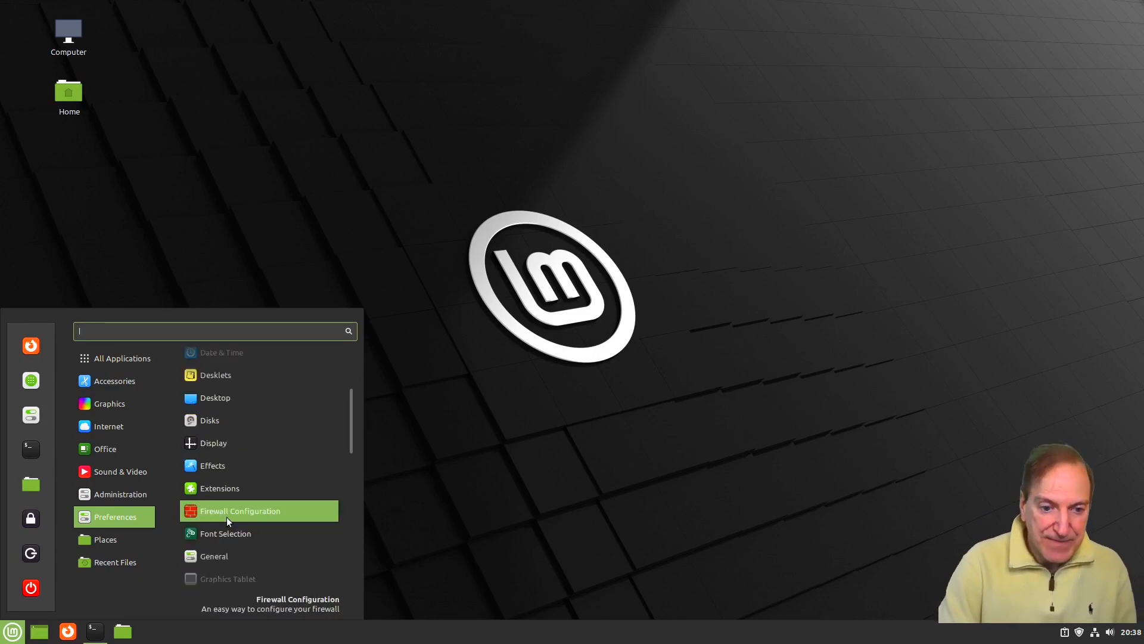
scroll(226, 516, "down", 5)
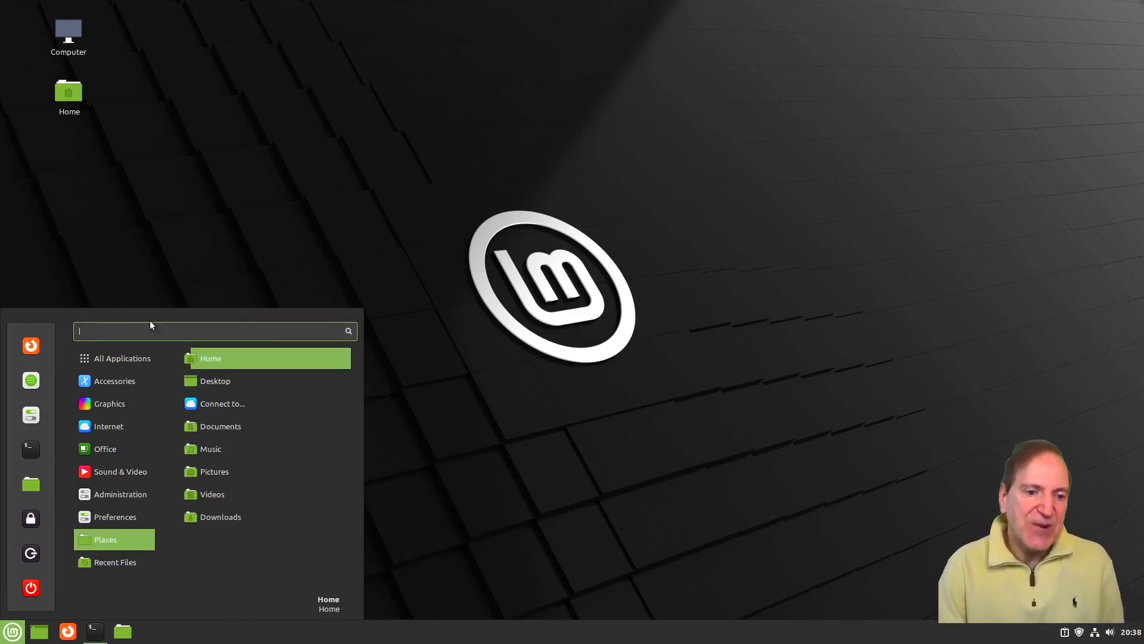
- Launch System Settings and show the Una image collection in the Backgrounds settings
left_click(32, 416)
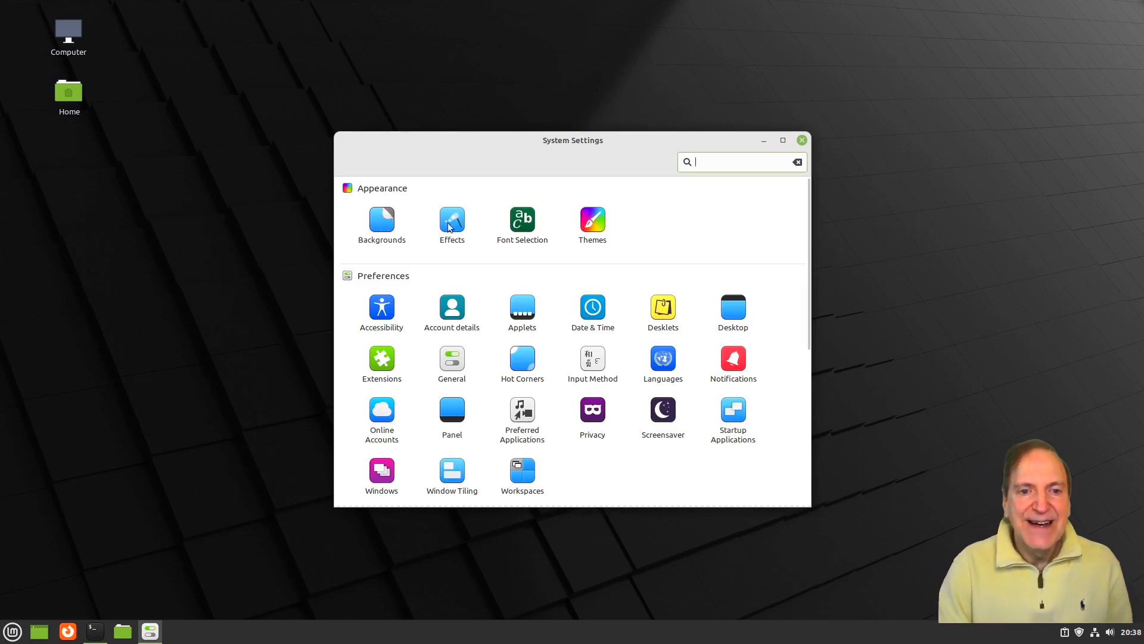
left_click(382, 225)
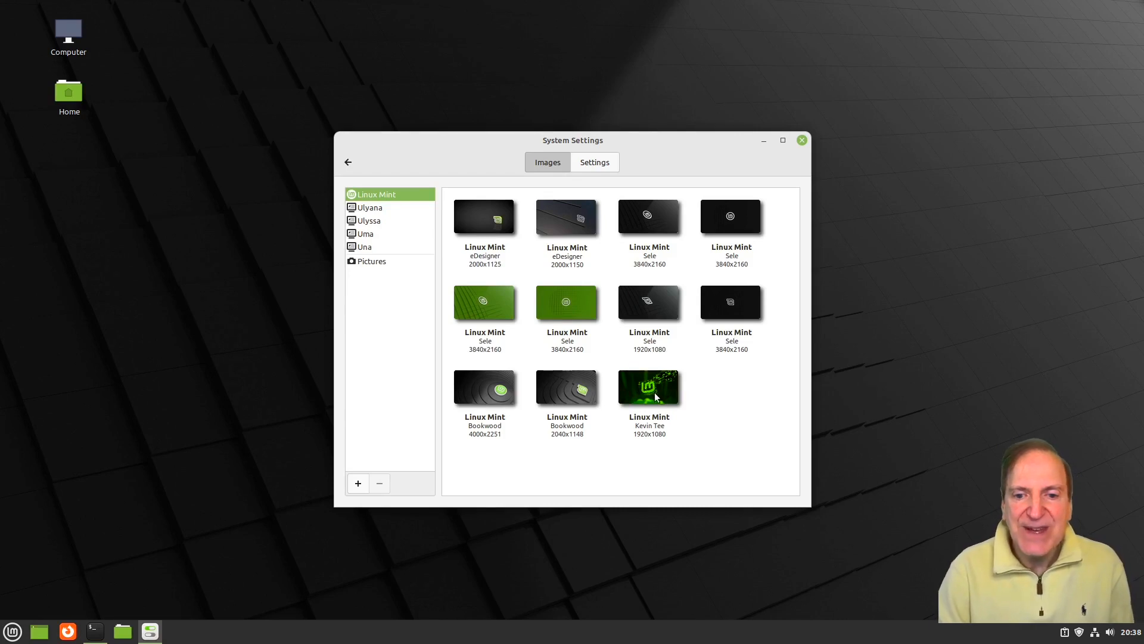
left_click(364, 248)
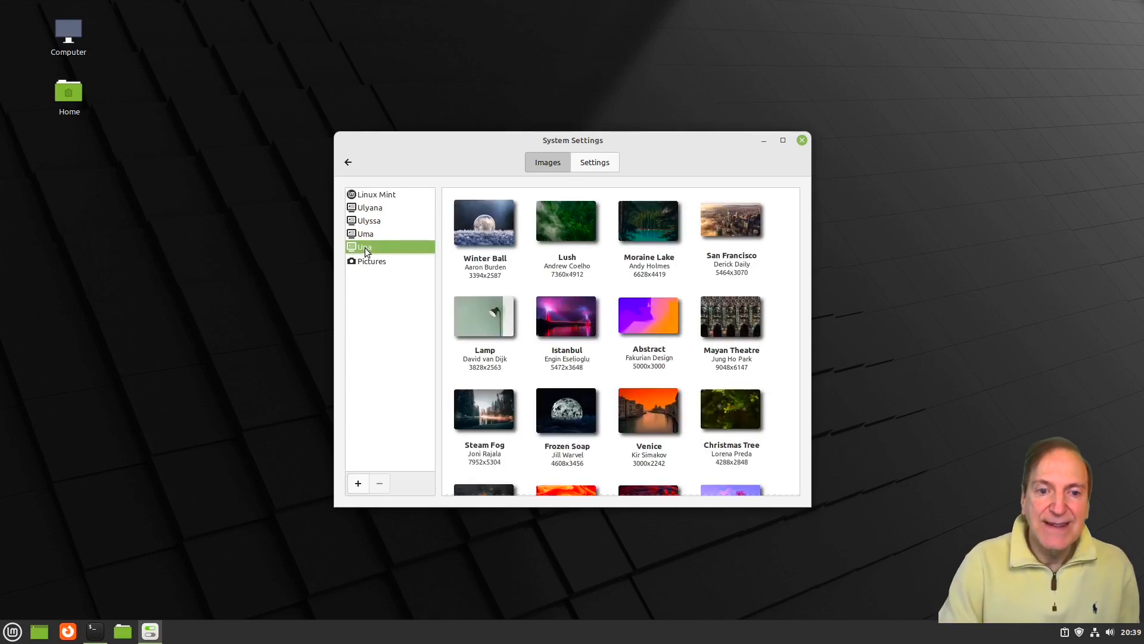
- Apply the Winter Ball wallpaper, move the settings window aside, and view the bare desktop before restoring the window
left_click(478, 218)
left_click_drag(481, 145, 618, 153)
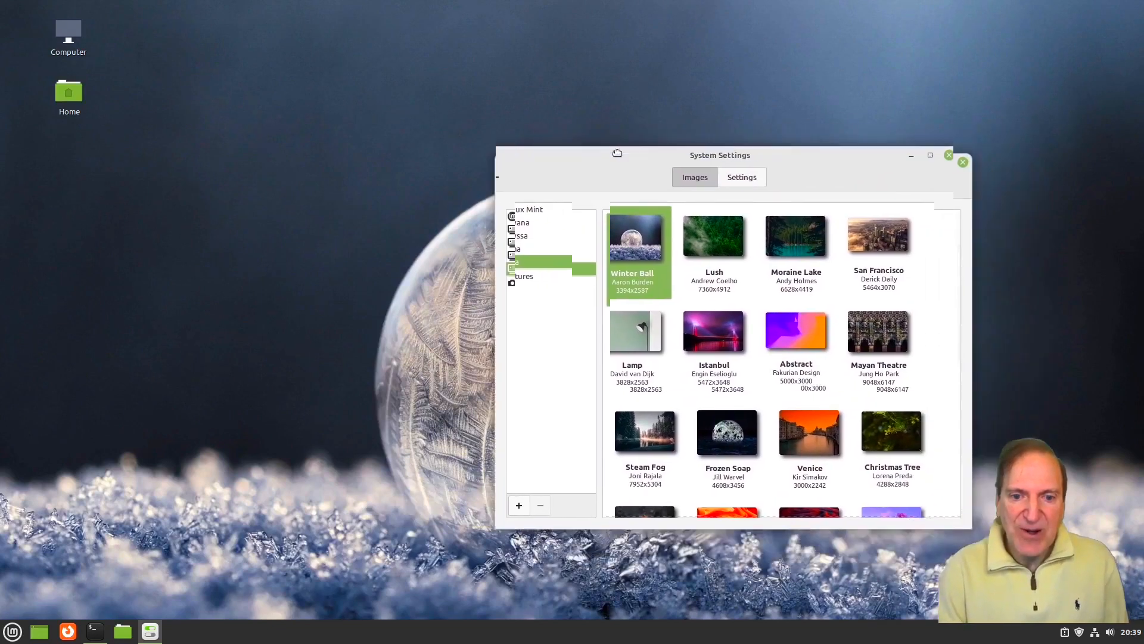
left_click(41, 633)
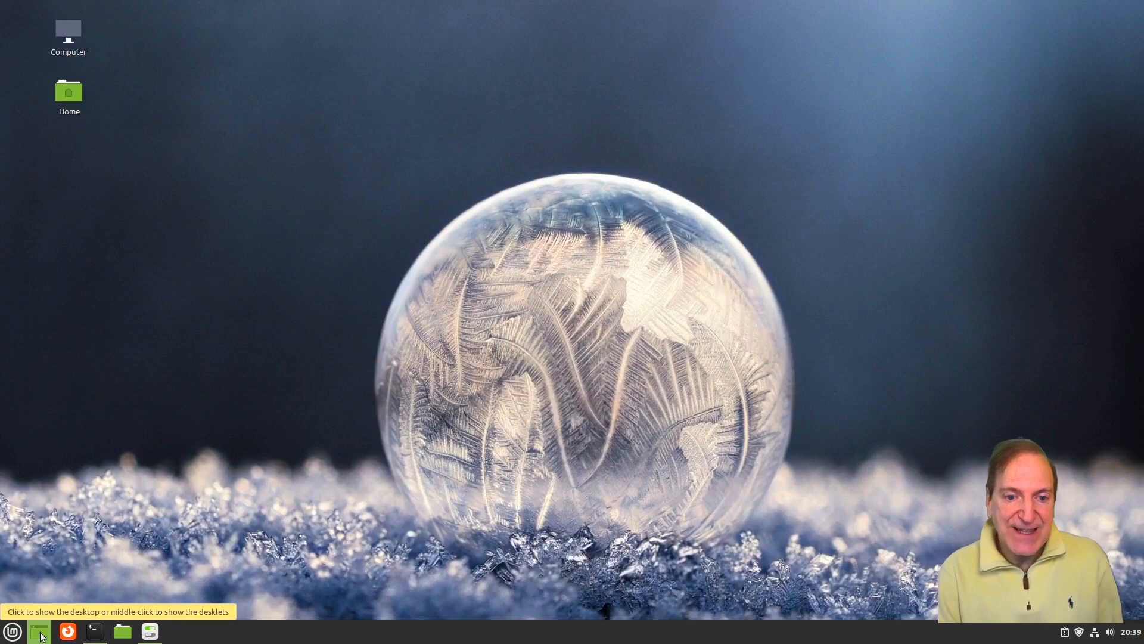
left_click(41, 635)
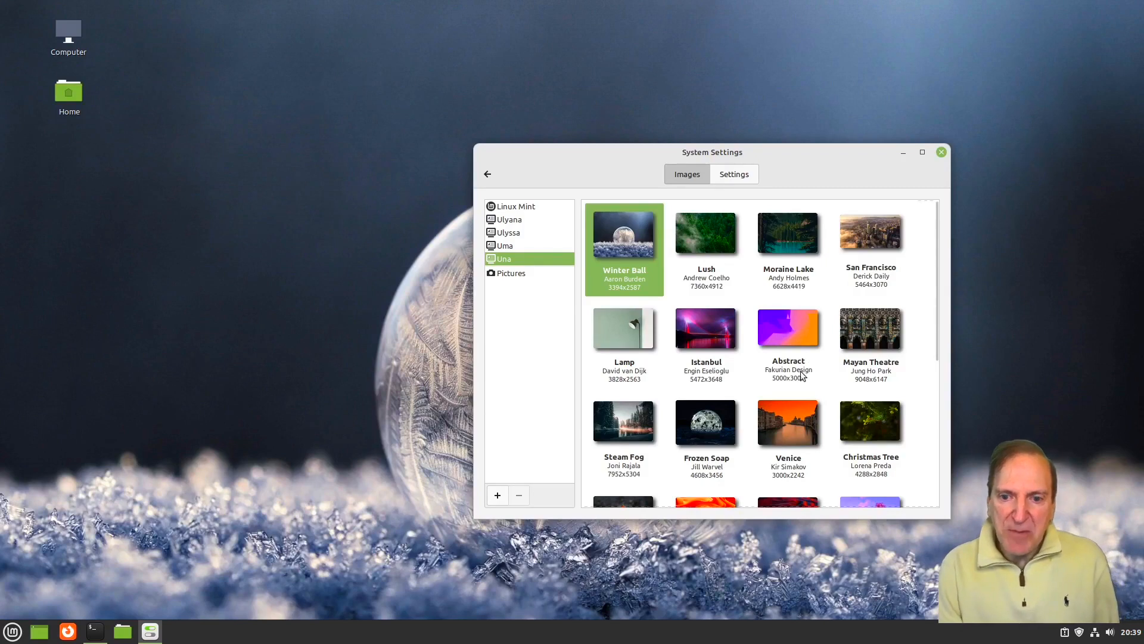
- Try the Istanbul and Frozen Soap wallpapers, and view Frozen Soap on the bare desktop before restoring the settings window
scroll(802, 375, "down", 1)
left_click(710, 290)
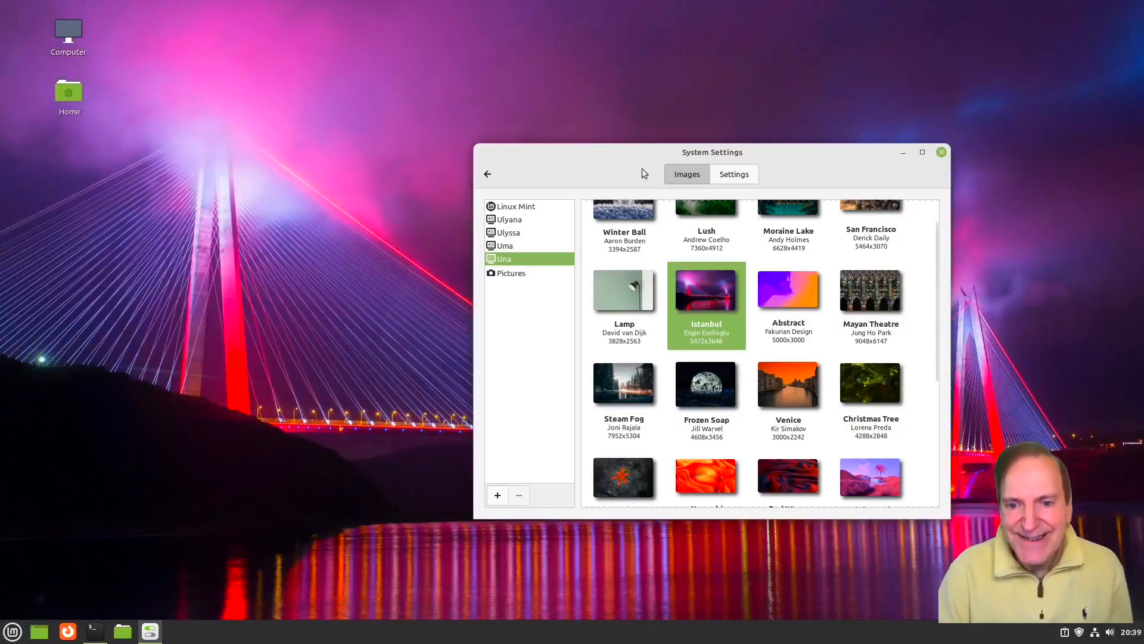
mouse_move(607, 158)
left_mouse_down()
mouse_move(798, 156)
mouse_move(1141, 114)
mouse_move(897, 110)
mouse_move(844, 79)
mouse_move(544, 9)
mouse_move(530, 18)
mouse_move(525, 75)
mouse_move(534, 120)
mouse_move(558, 131)
left_mouse_up()
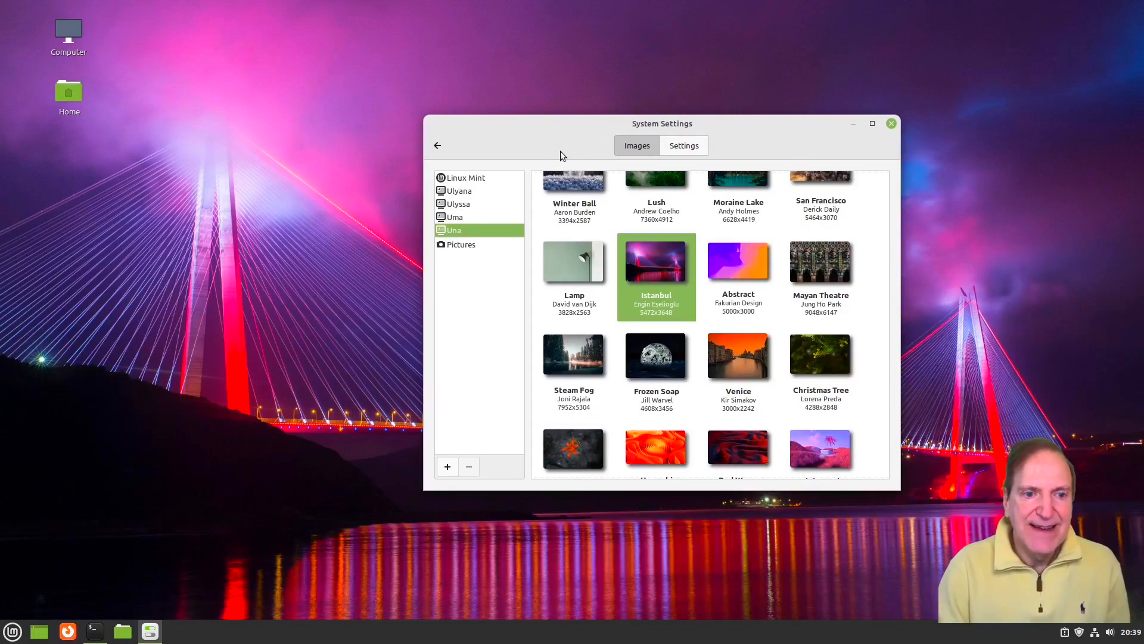
left_click(667, 356)
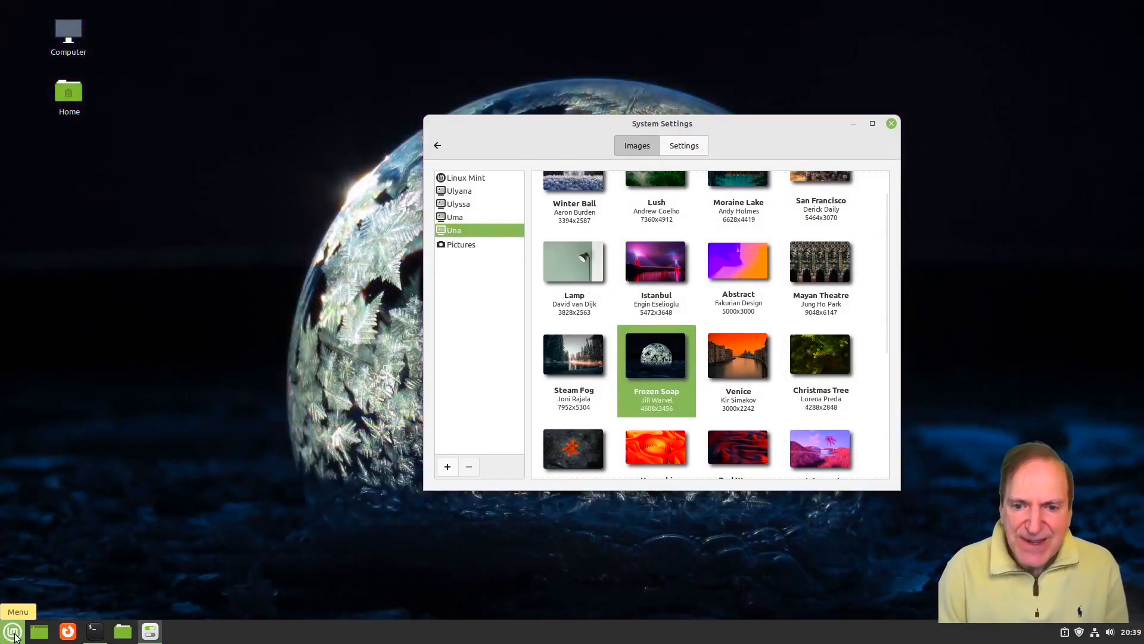
left_click(42, 635)
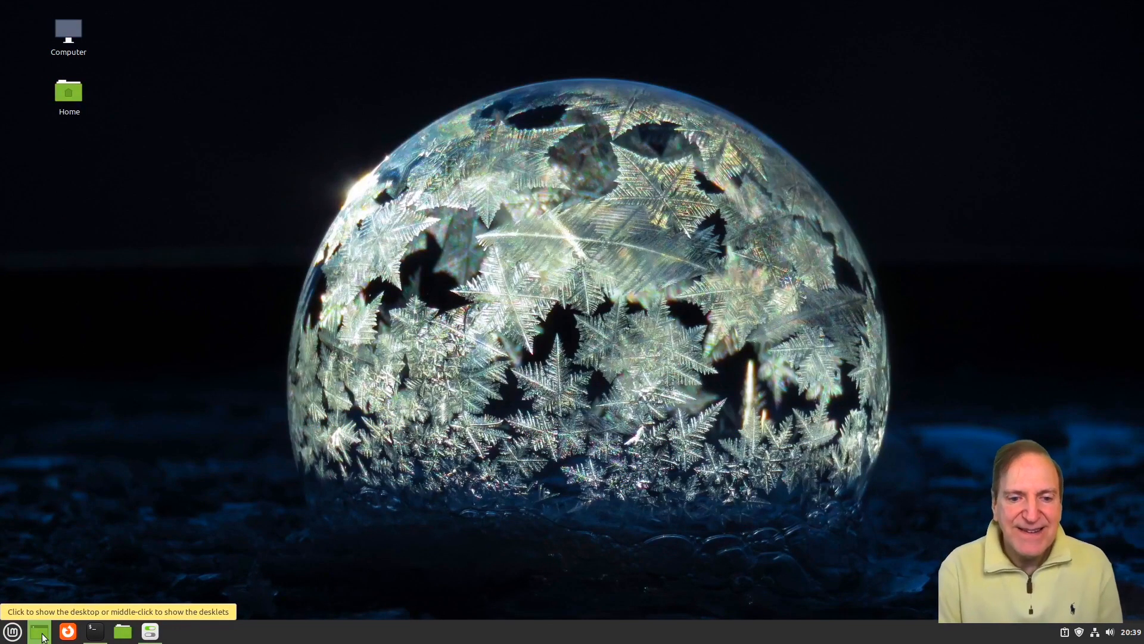
left_click(41, 636)
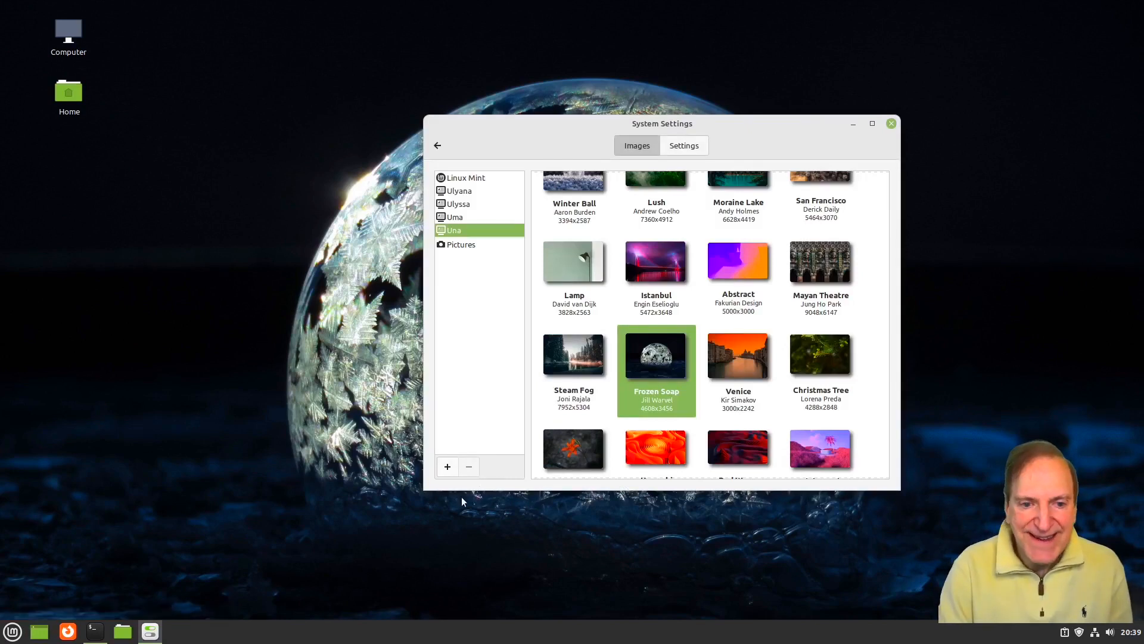
- Try the Venice and Christmas Tree wallpapers from the Una collection, viewing each on the bare desktop
left_click(731, 379)
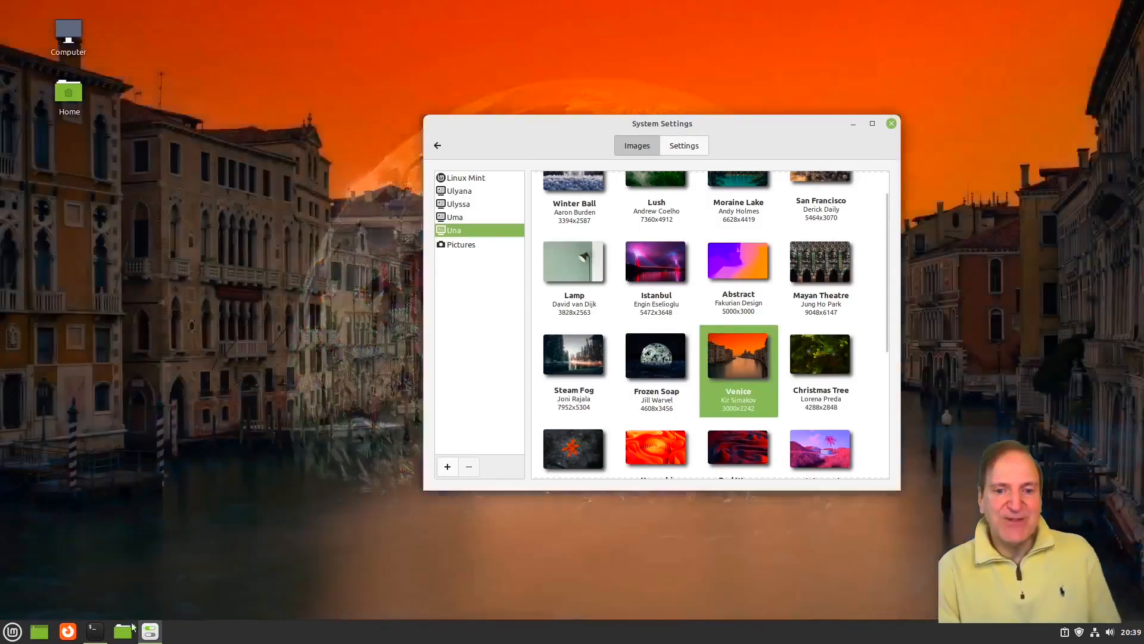
mouse_move(99, 636)
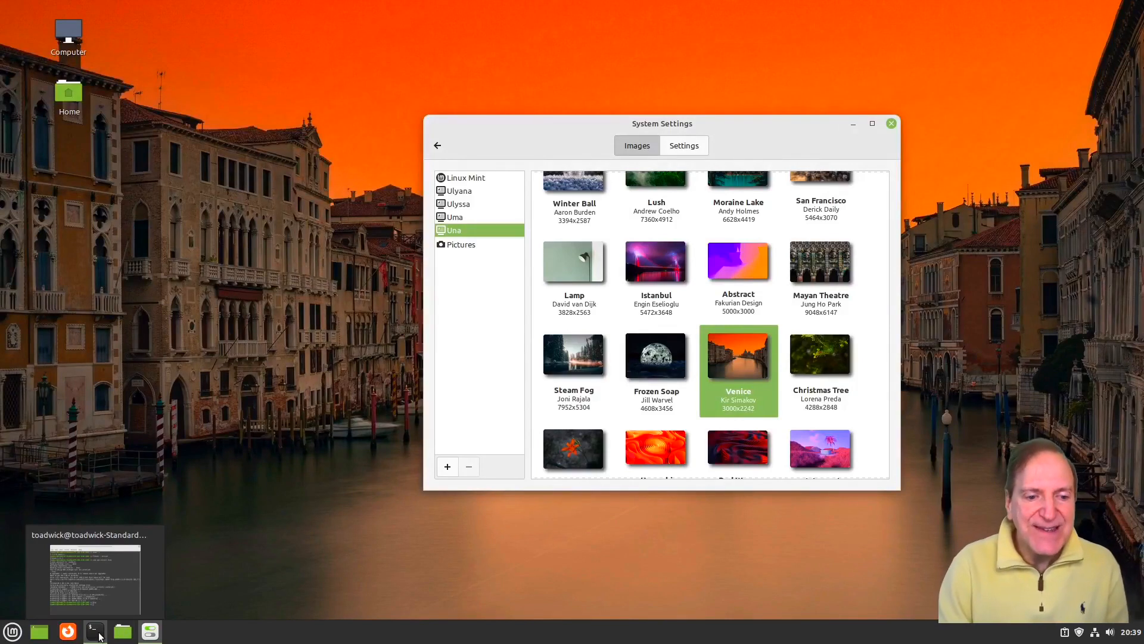
left_click(49, 636)
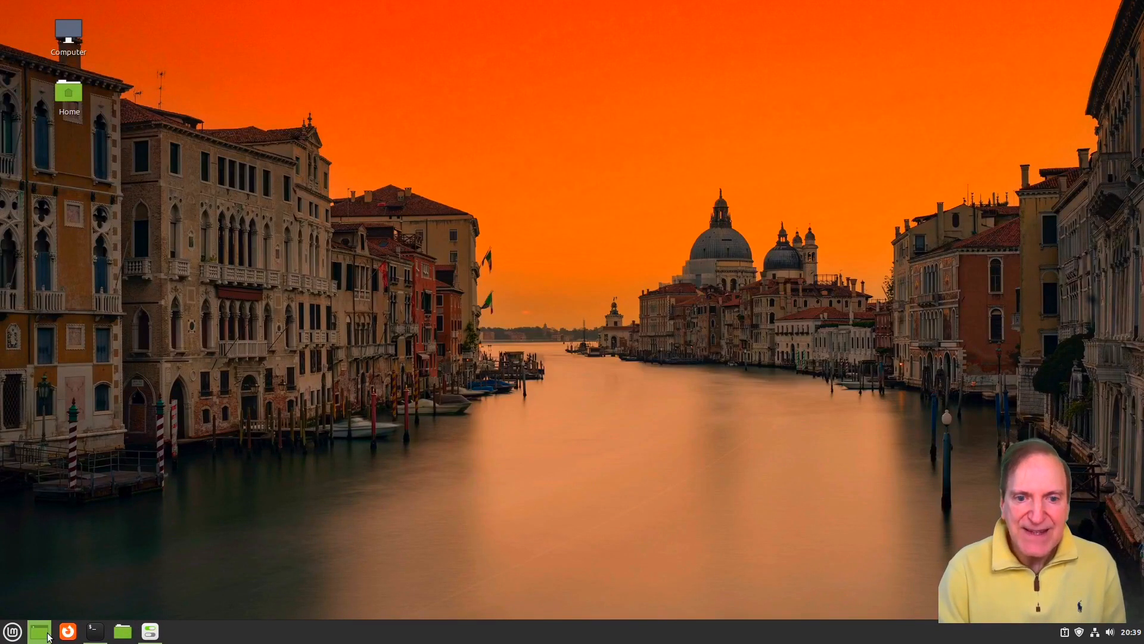
left_click(49, 636)
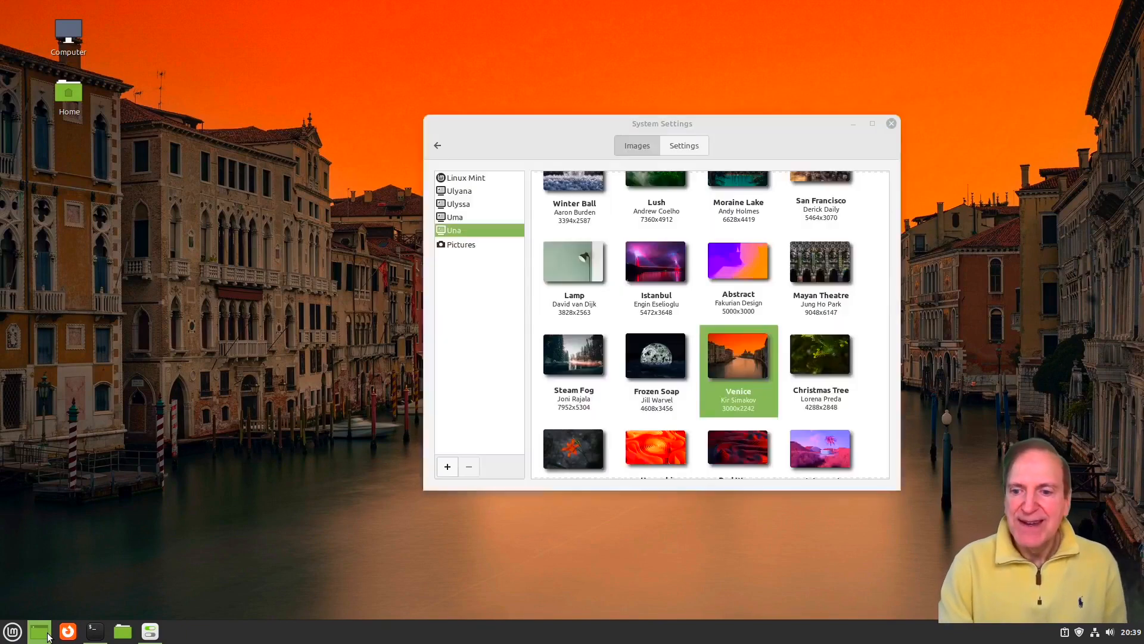
left_click(838, 370)
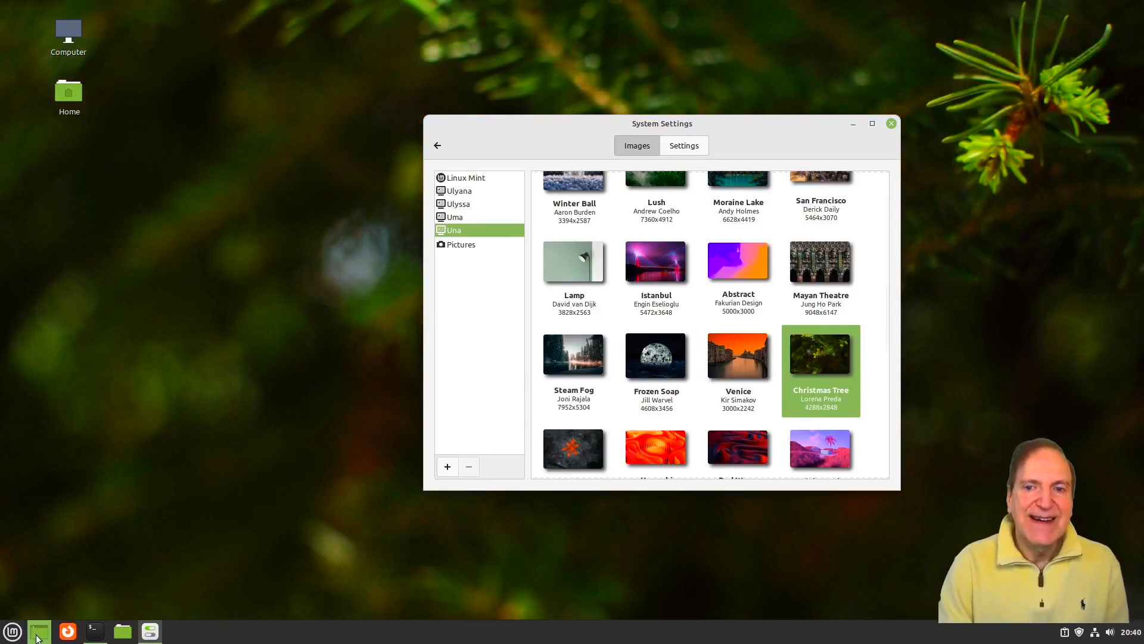
left_click(41, 639)
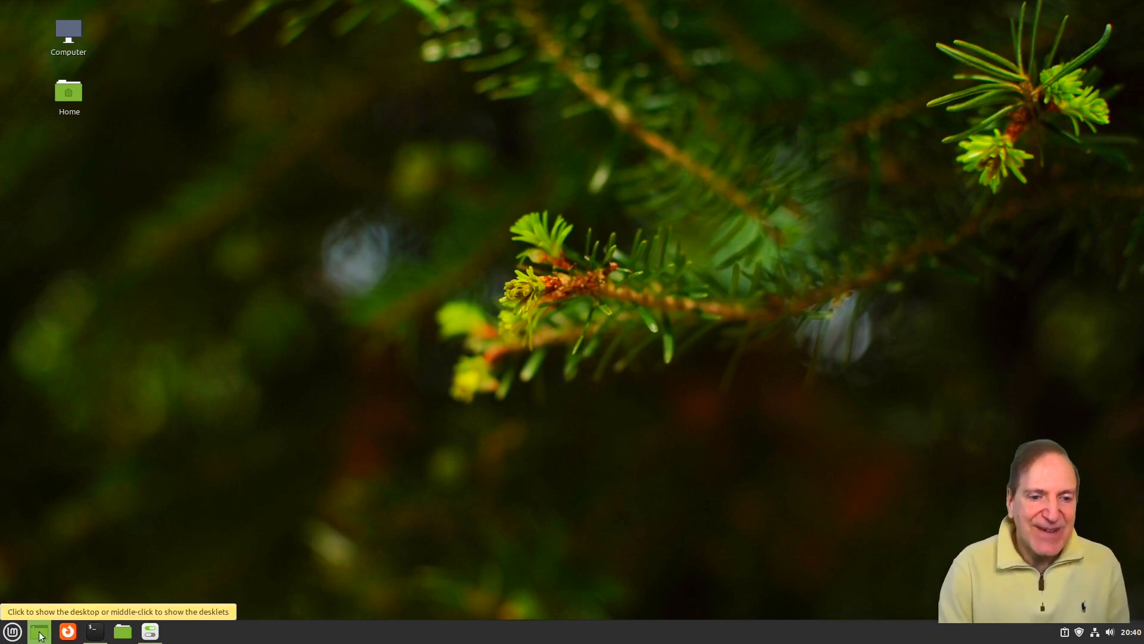
left_click(39, 634)
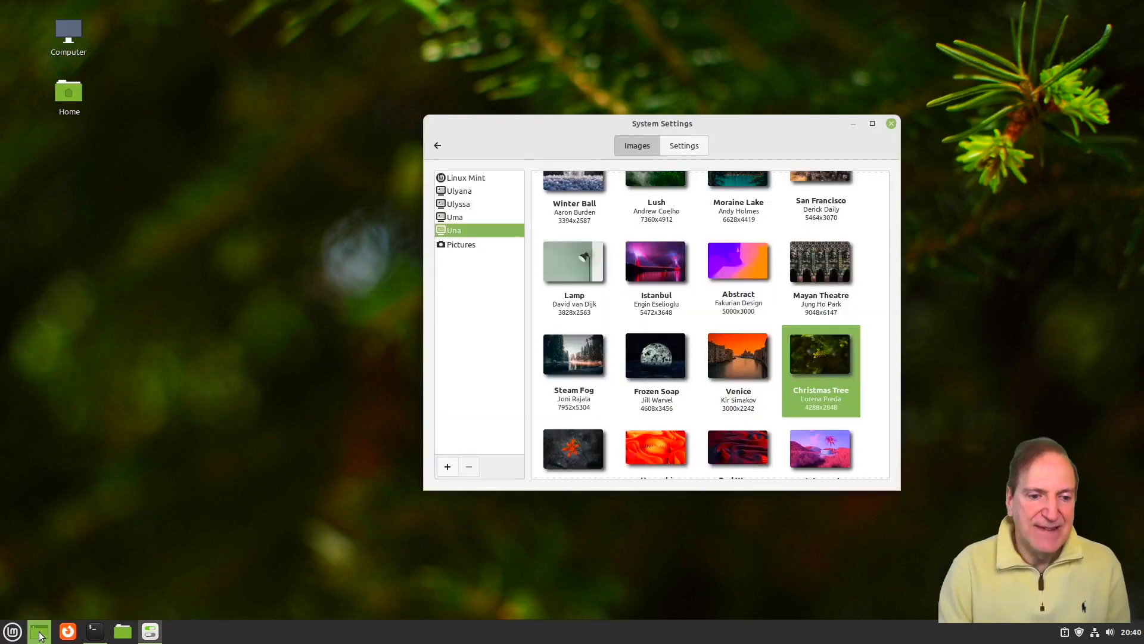
- Set the Eclipse image from the Una collection as wallpaper and view it on the bare desktop
scroll(643, 411, "down", 5)
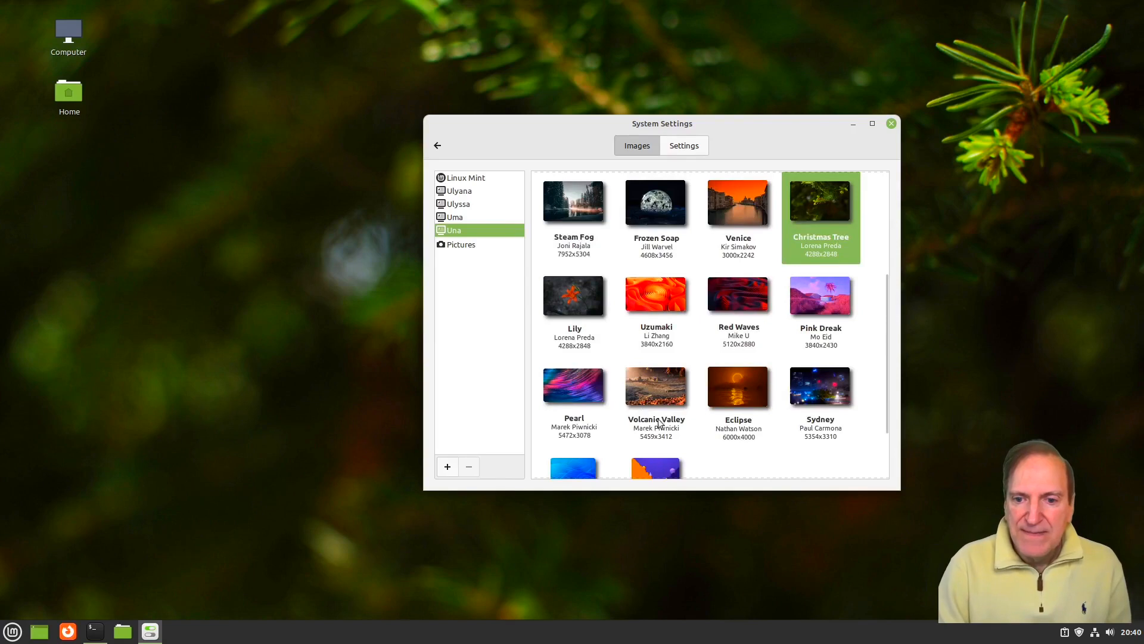
left_click(738, 393)
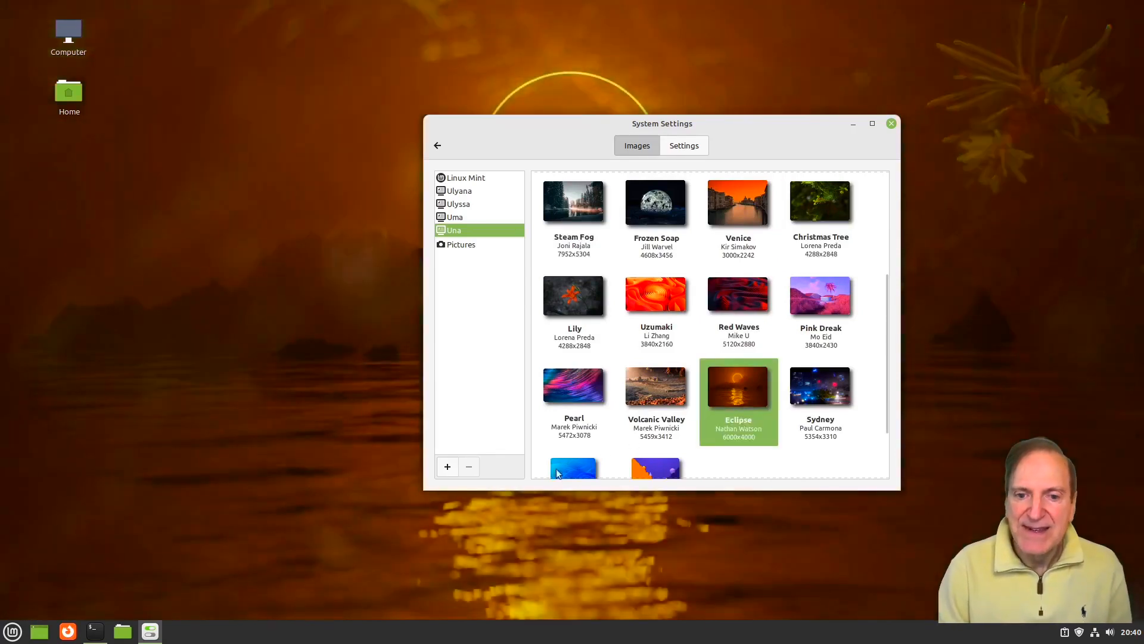
left_click(39, 630)
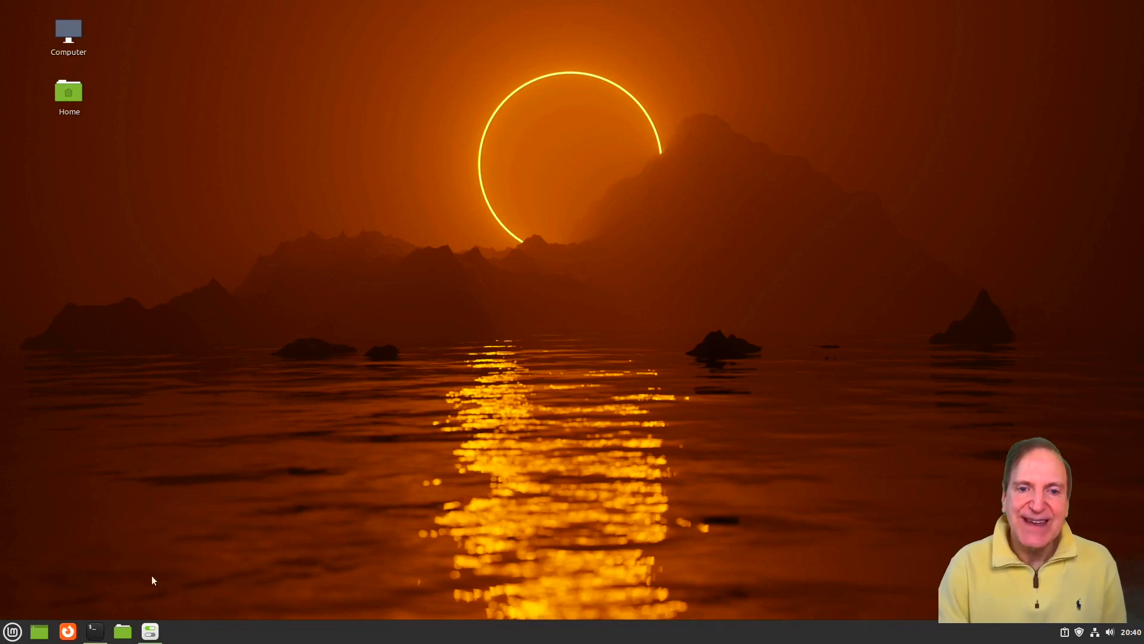
left_click(39, 632)
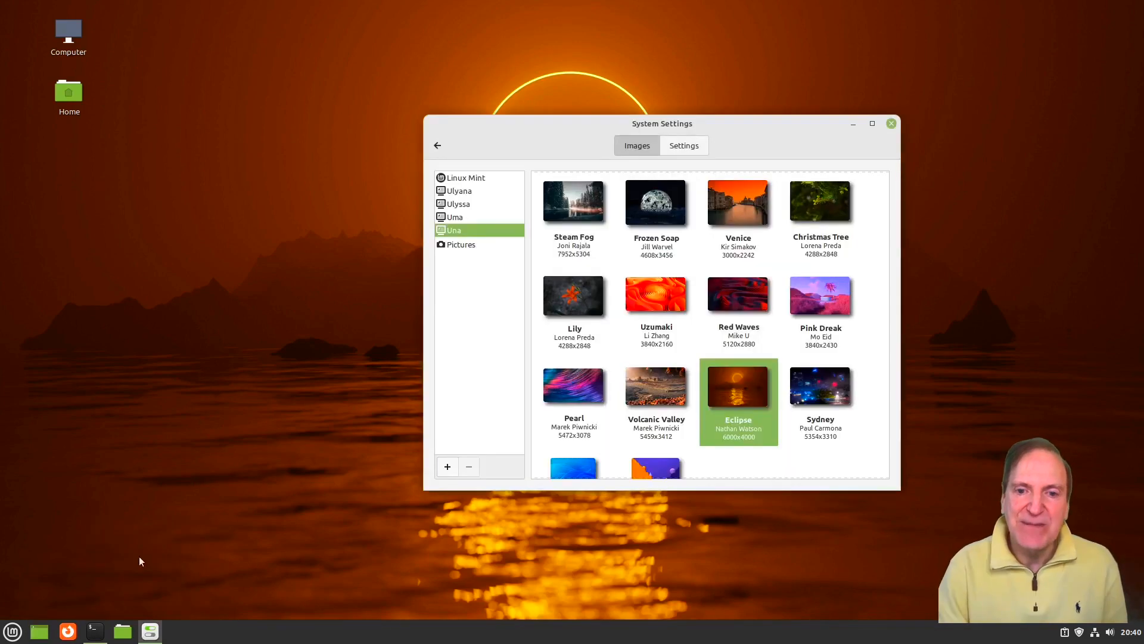
- Look through the Uma, Ulyssa, Ulyana and Linux Mint background collections and return to the settings overview
left_click(455, 217)
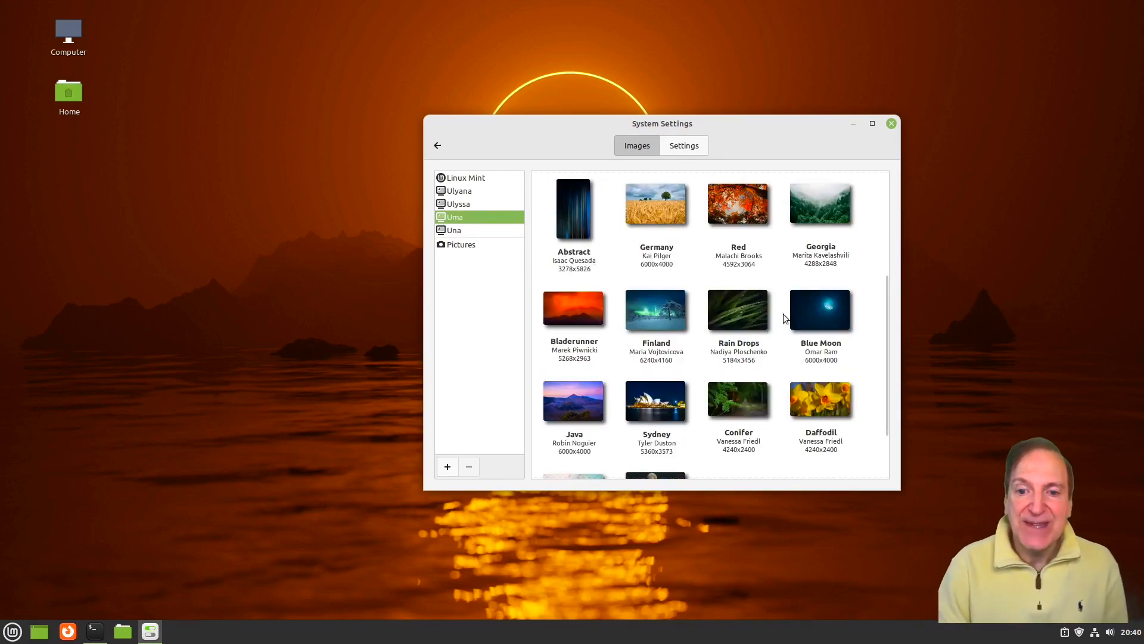
left_click(459, 205)
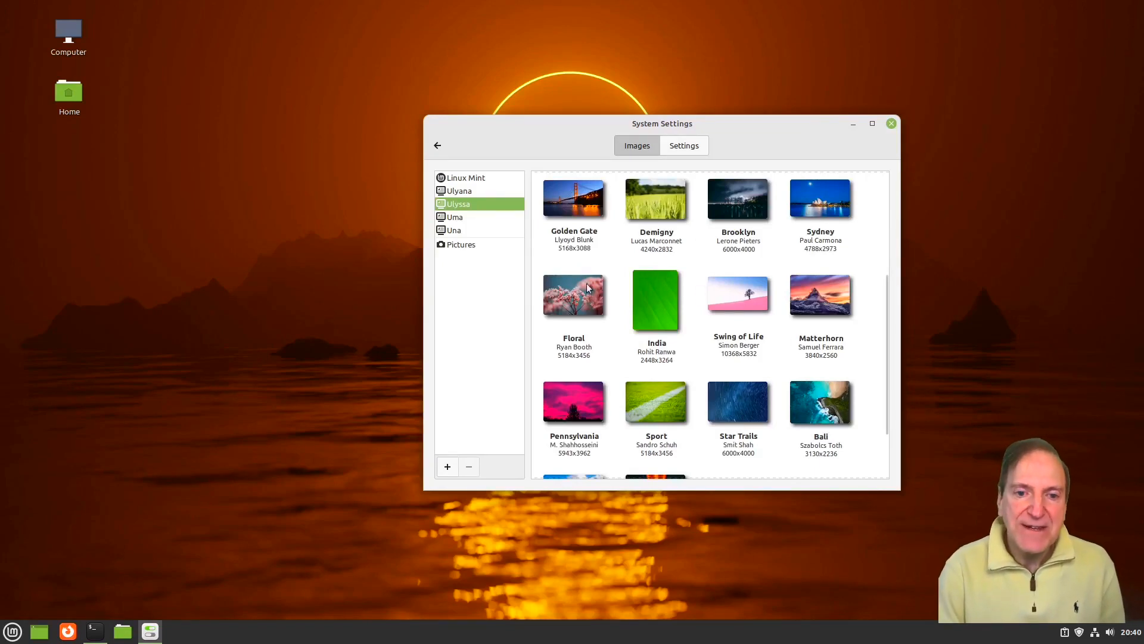
left_click(463, 192)
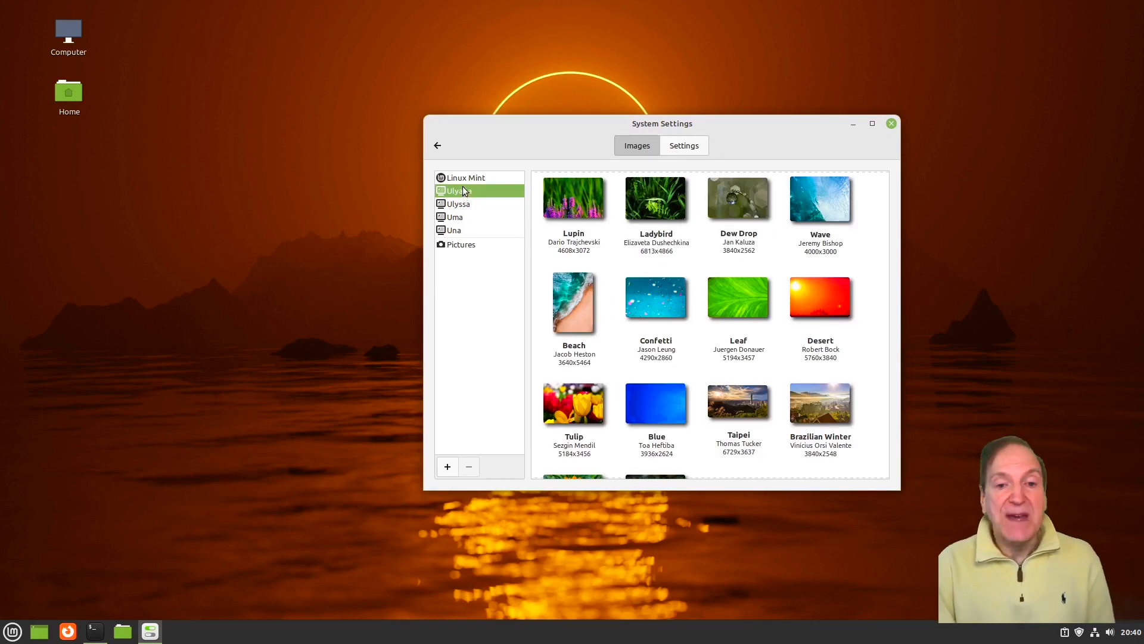
left_click(463, 178)
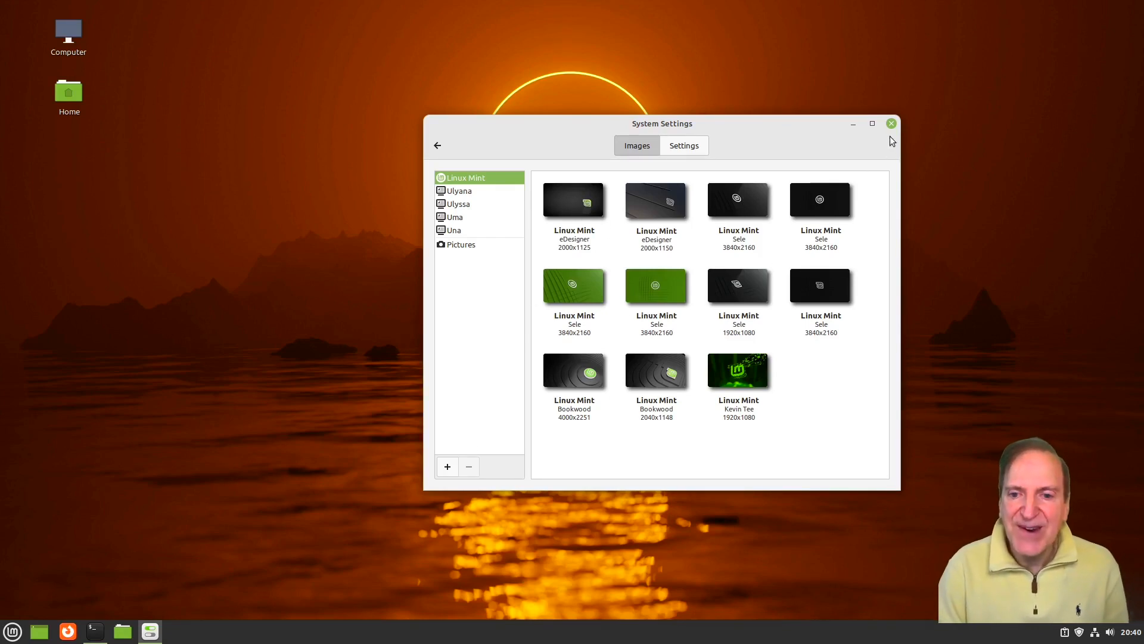
left_click(438, 147)
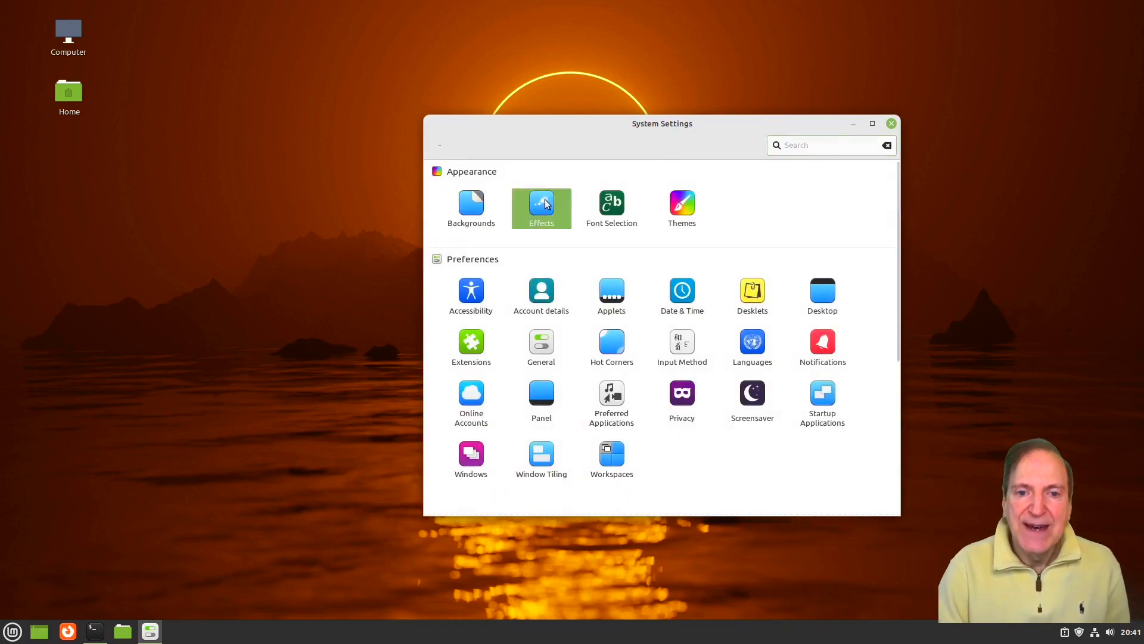
- Look over the desktop and window effects settings, return to the overview and open the Themes settings
left_click(546, 205)
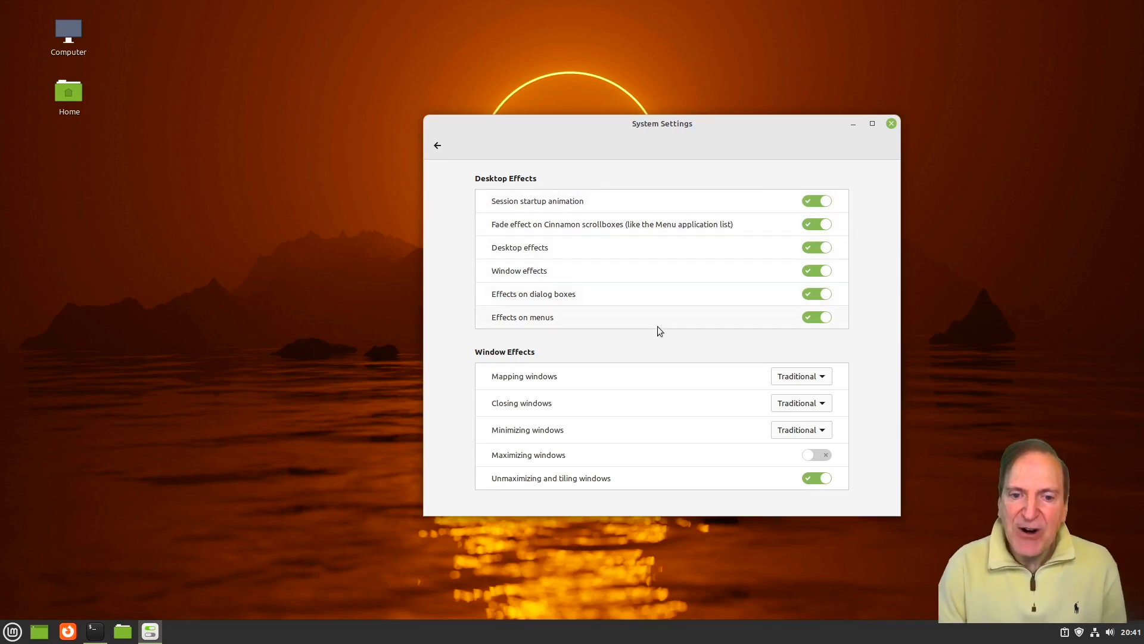
left_click(438, 145)
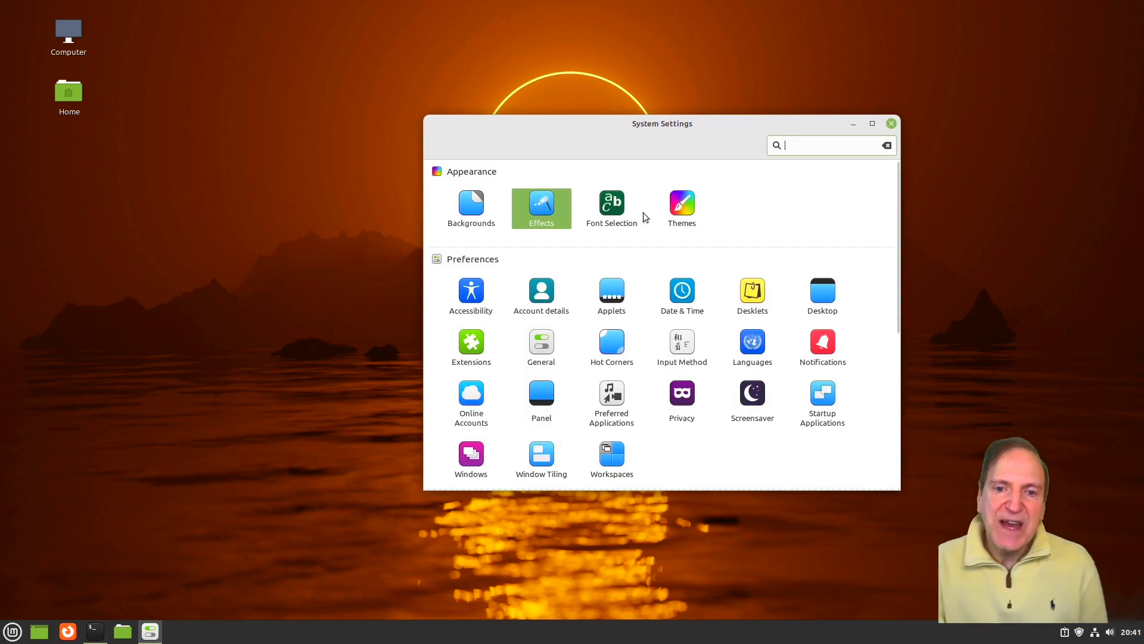
left_click(683, 216)
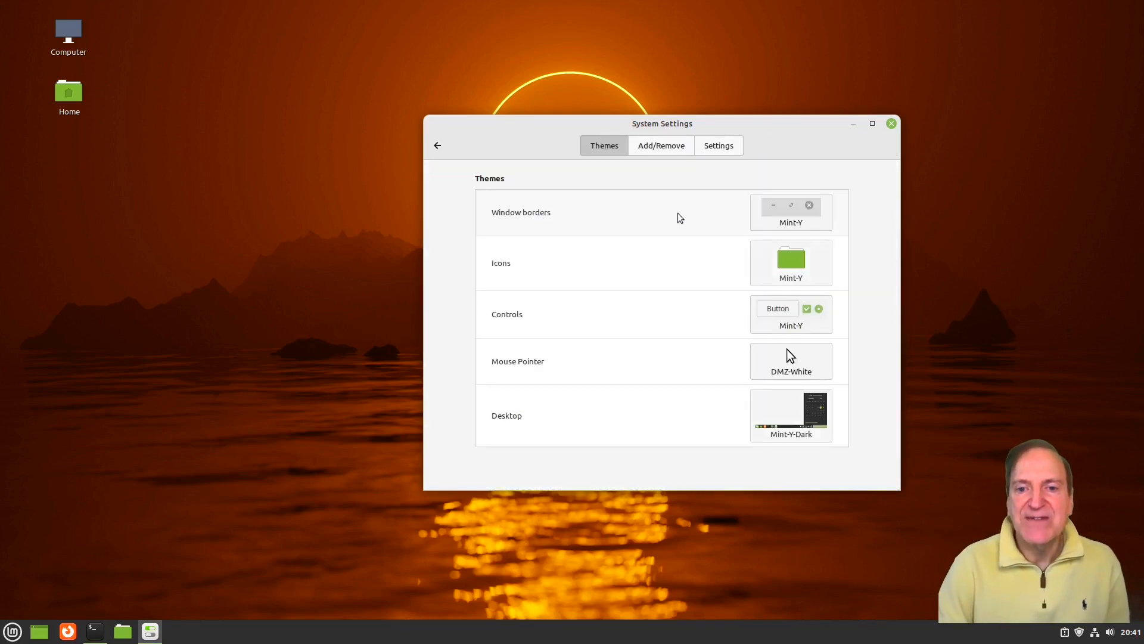
- Try the Mint-X window borders, and set them back to Mint-Y
left_click(774, 206)
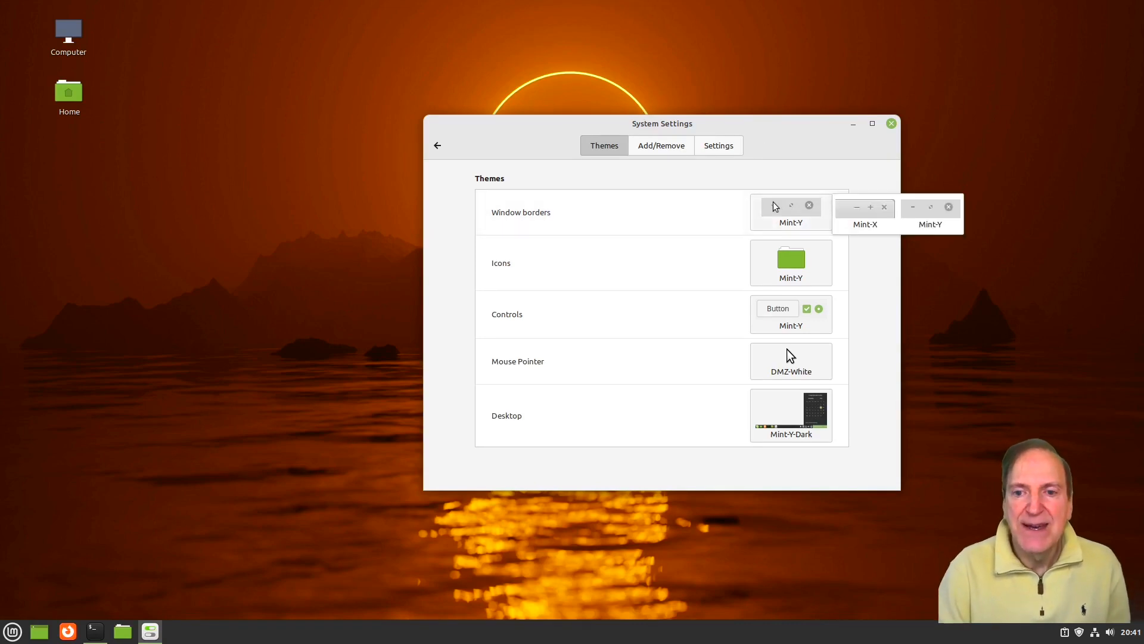
left_click(861, 214)
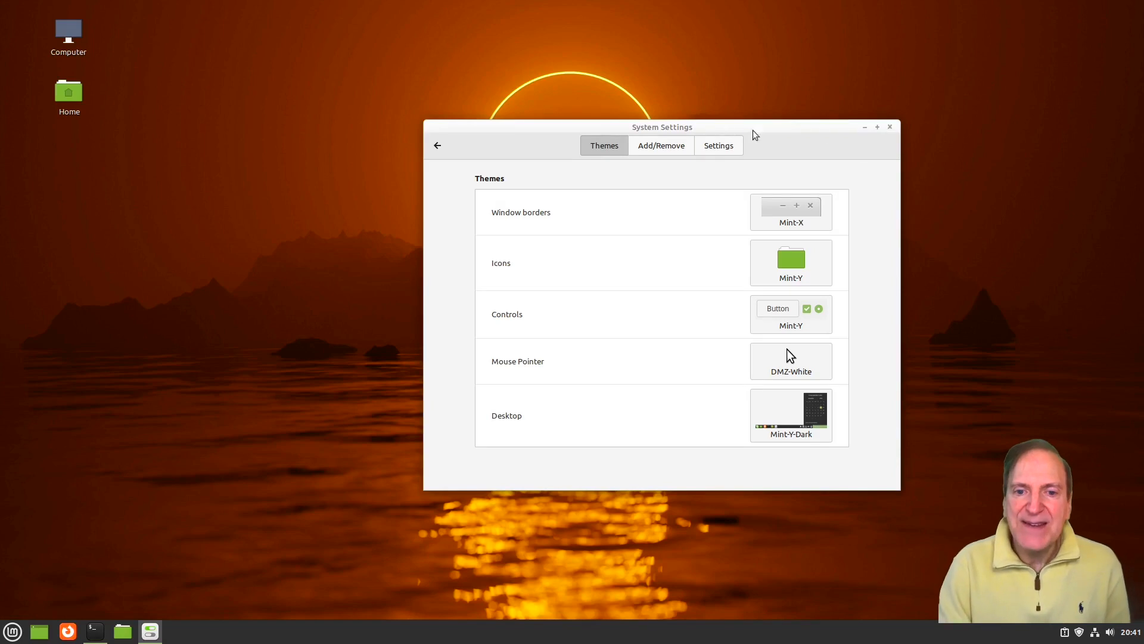
left_click(803, 219)
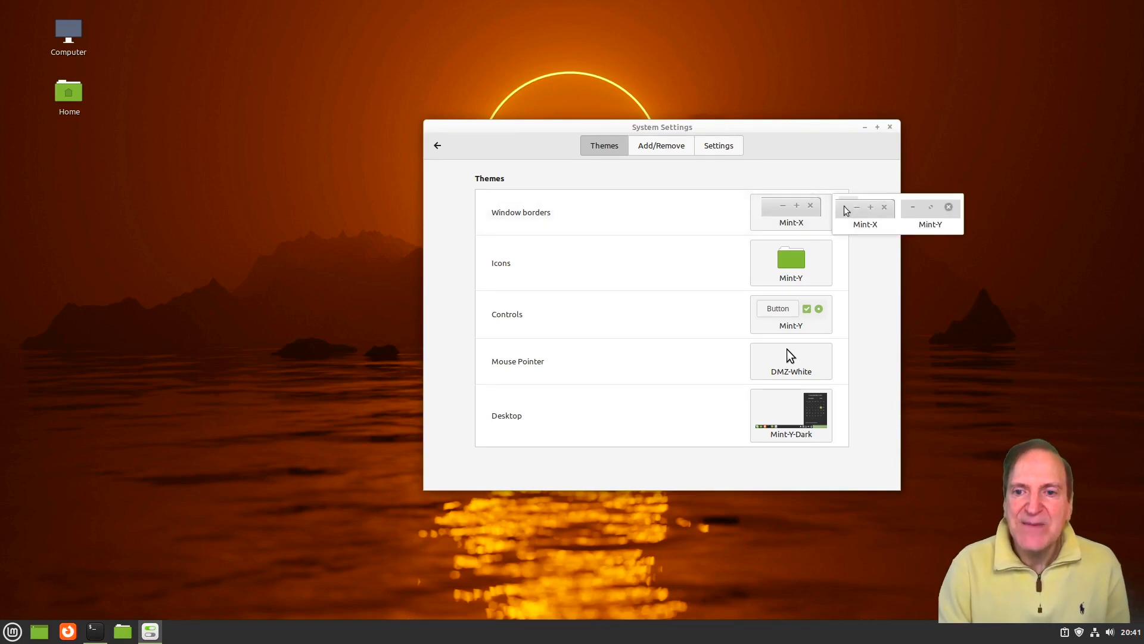
left_click(928, 214)
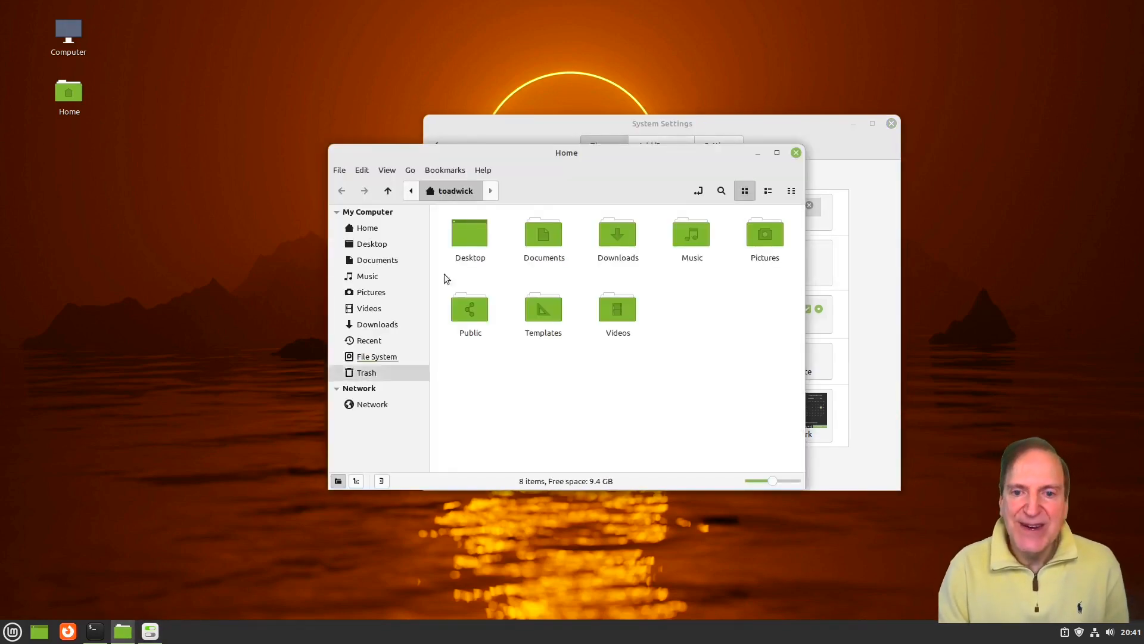
- Place the Home folder window and the settings window side by side, and set the icon theme to Mint-X-Purple
left_click_drag(586, 154, 277, 160)
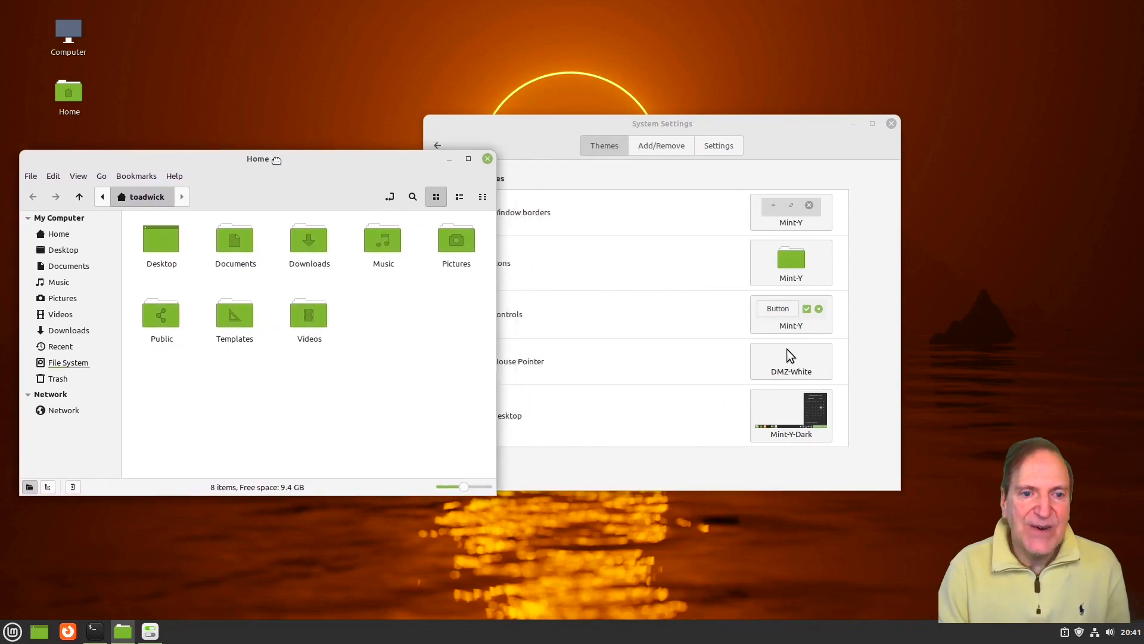
left_click_drag(549, 132, 623, 127)
left_click(874, 262)
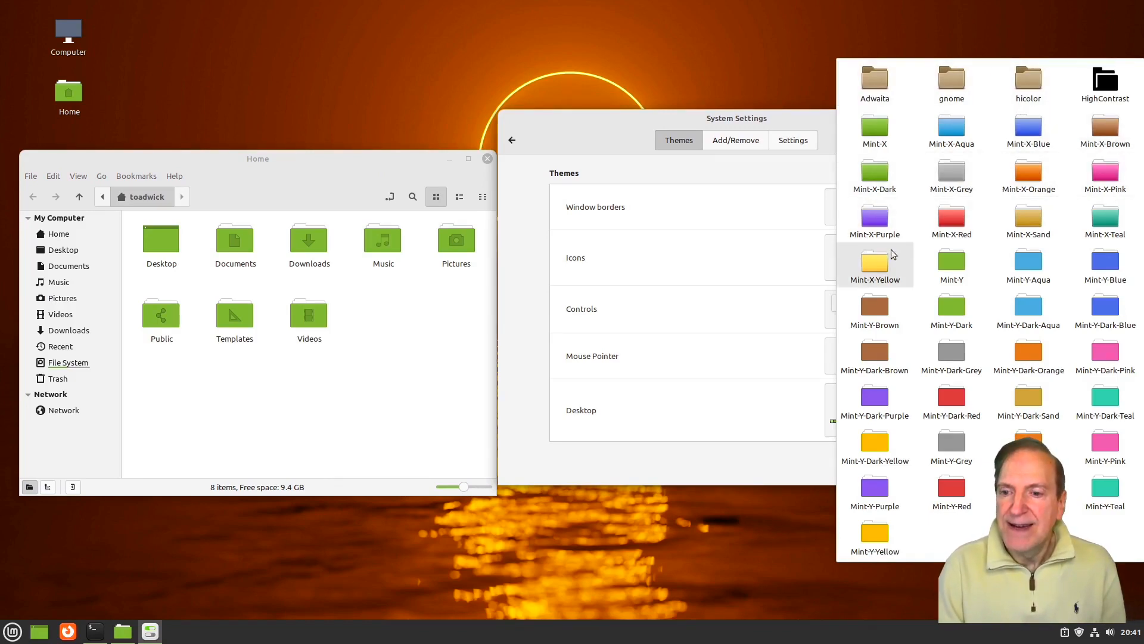
key("Escape")
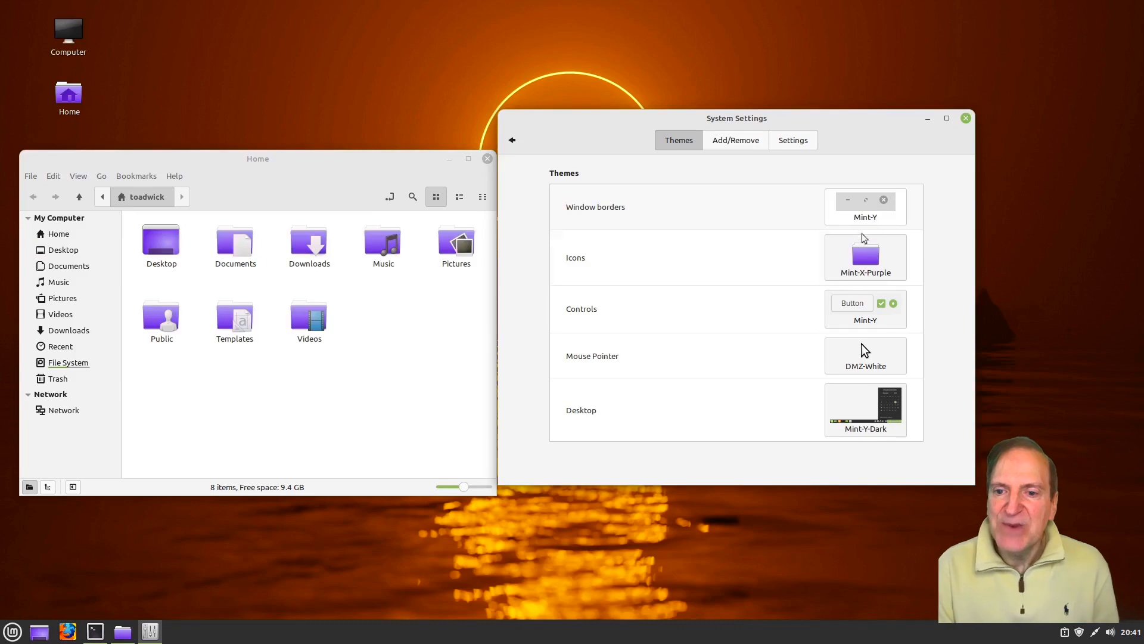
- Try the Mint-Y-Dark-Orange and Mint-Y-Grey icon themes, comparing the folders in the Home window
left_click(864, 276)
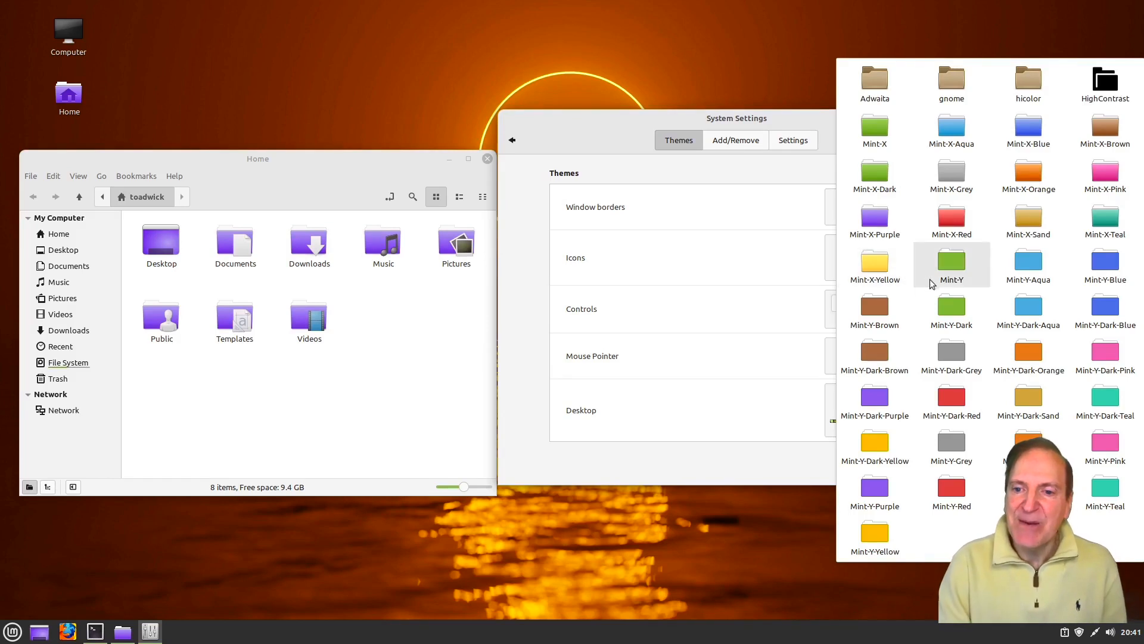
left_click(1031, 353)
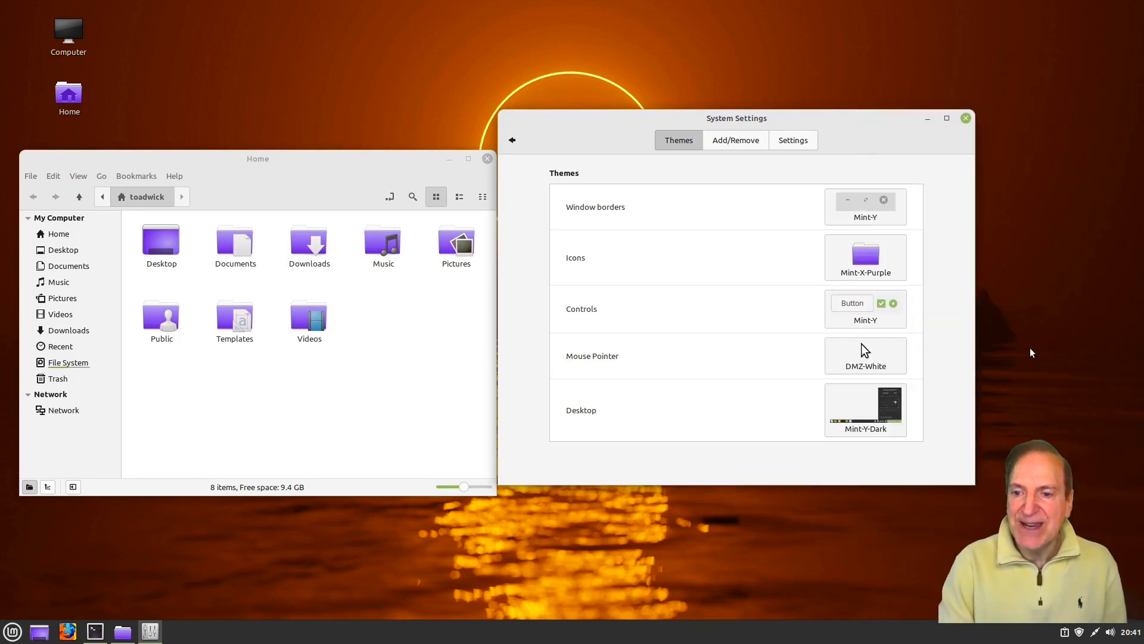
left_click(856, 262)
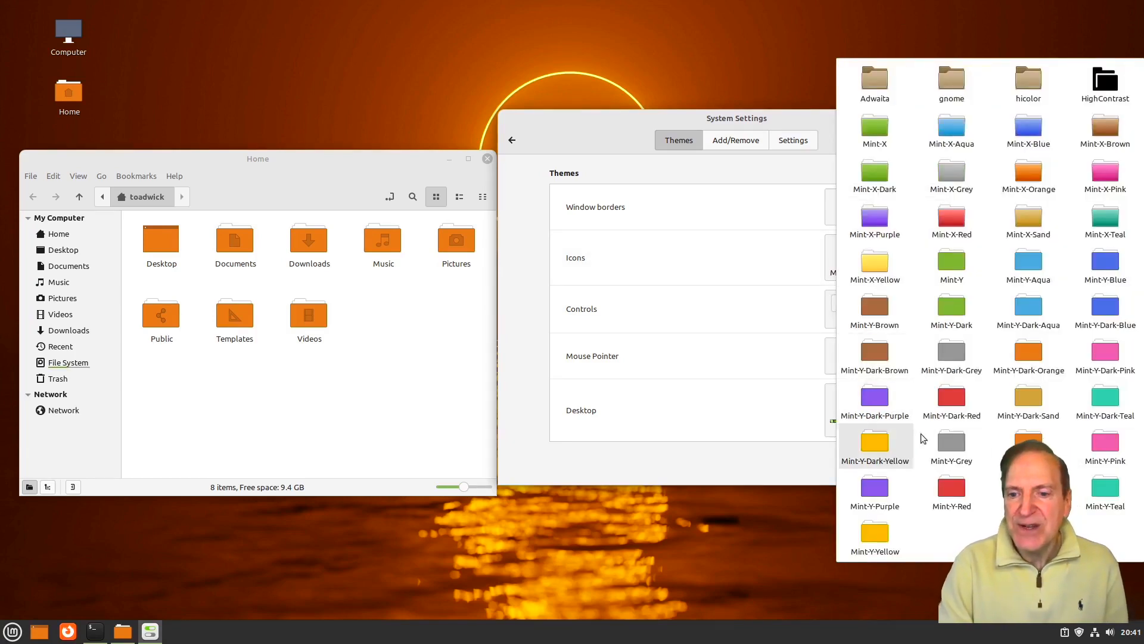
left_click(947, 445)
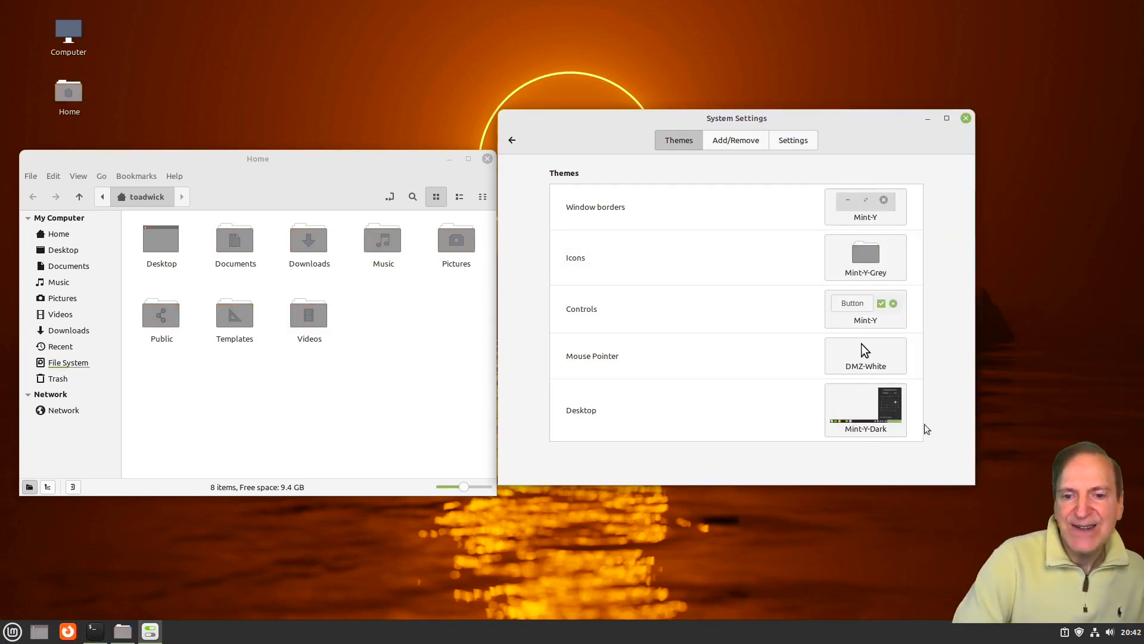
- Compare the Mint-Y-Sand and Mint-Y-Yellow icon themes, and settle on Mint-Y-Sand
left_click(868, 262)
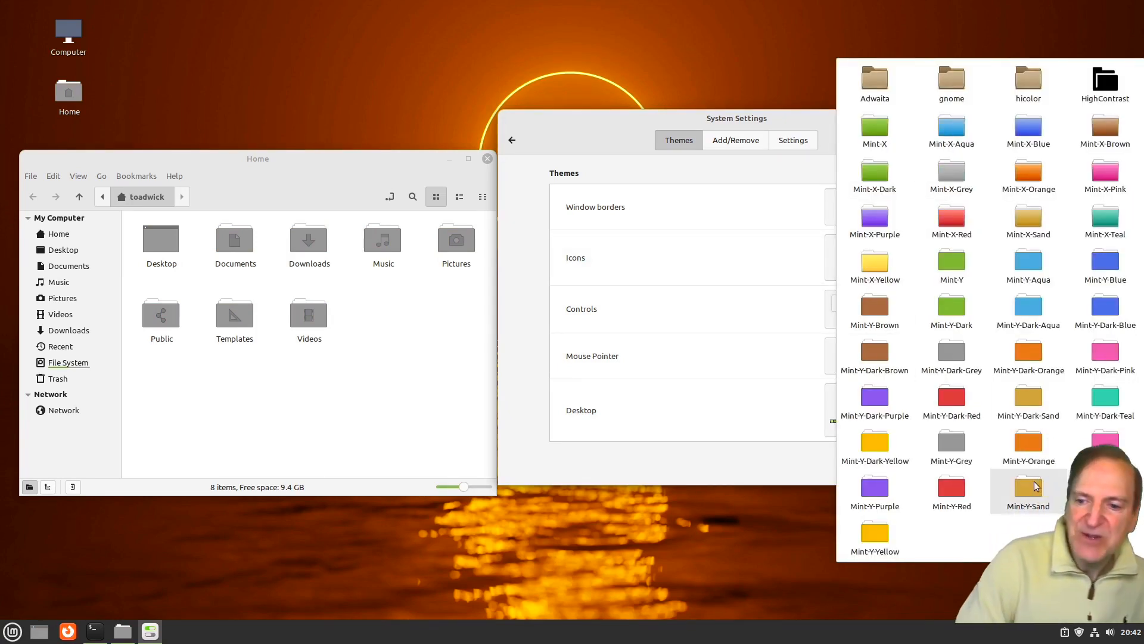
left_click(1011, 486)
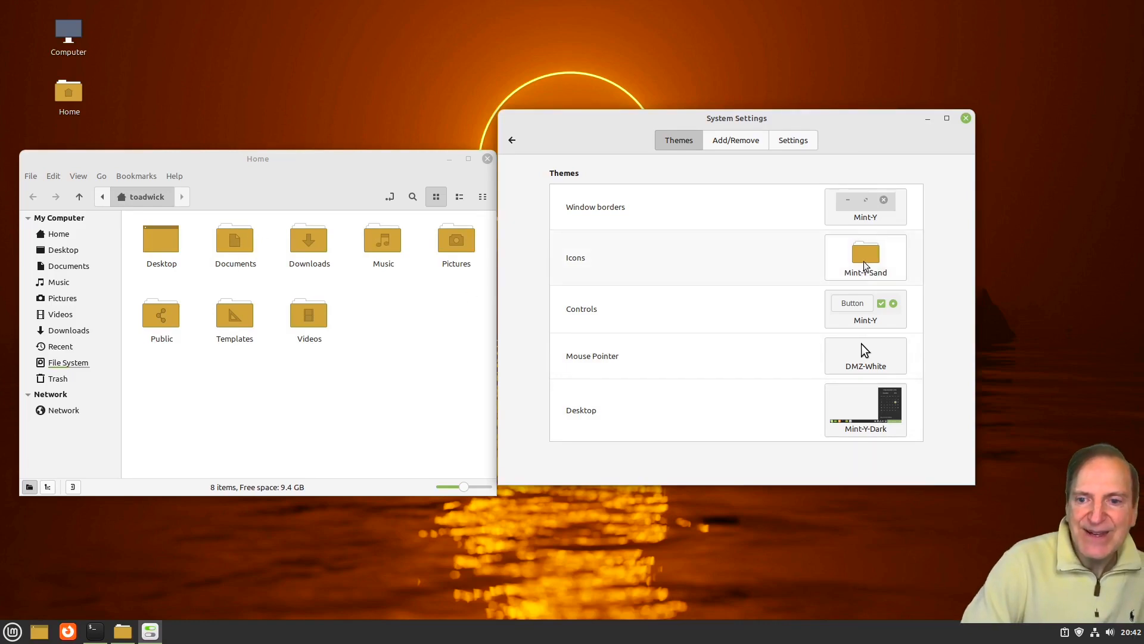
left_click(894, 262)
left_click(875, 541)
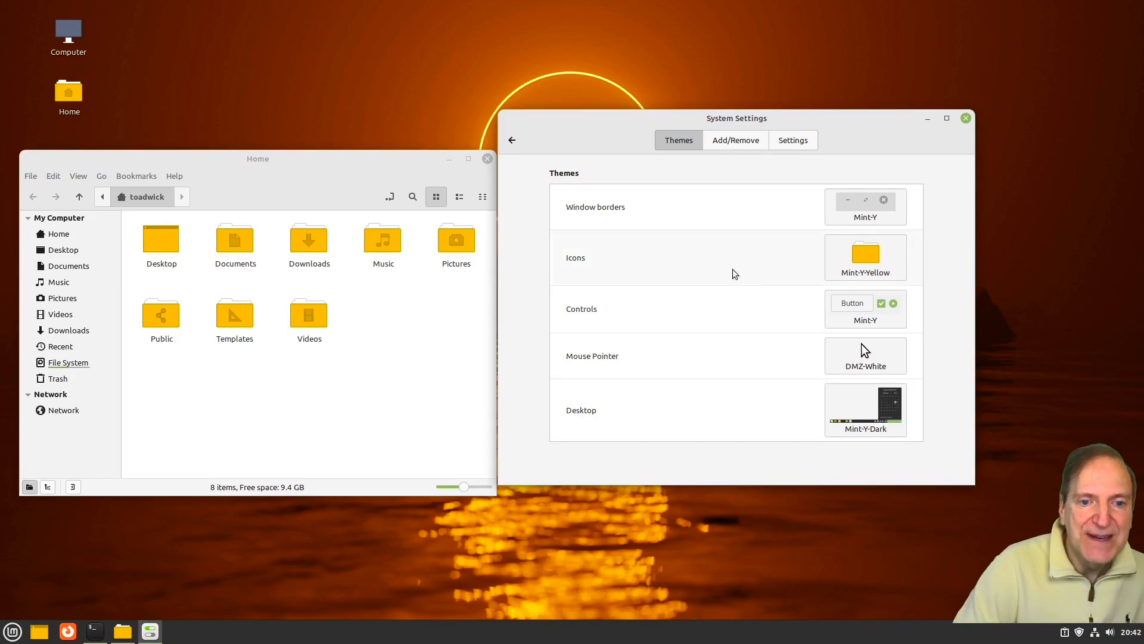
left_click(877, 262)
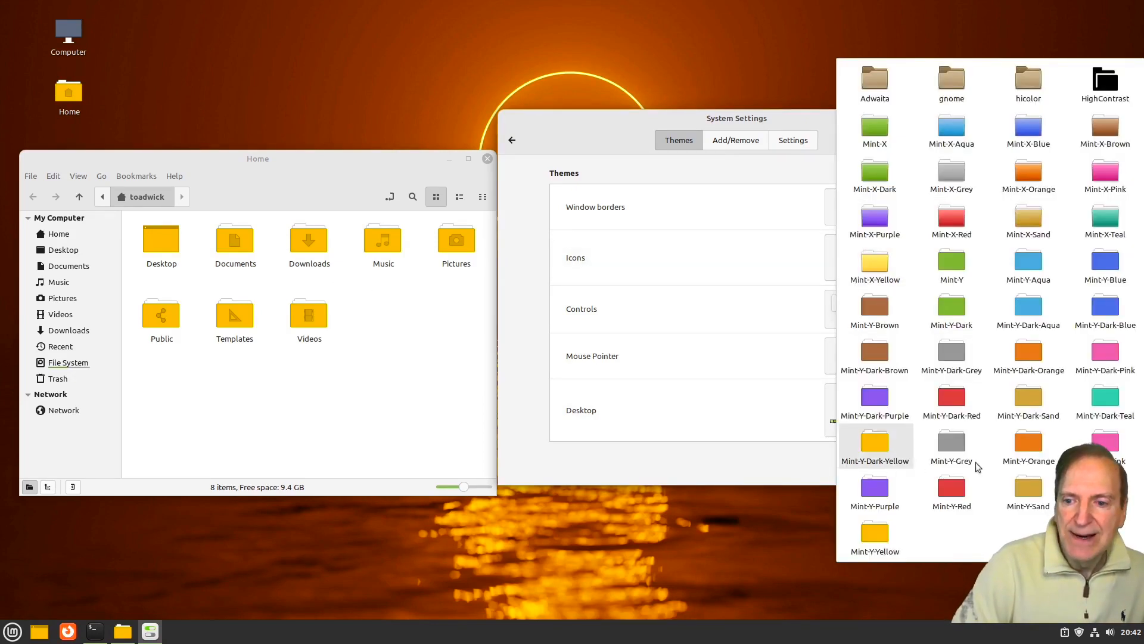
left_click(1025, 492)
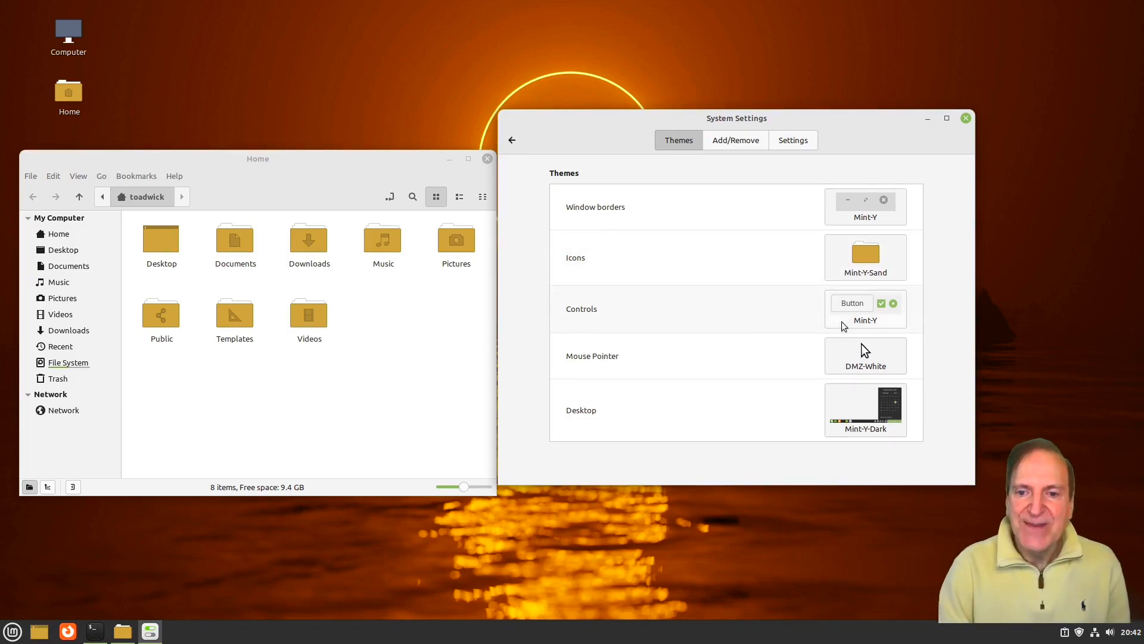
- Set the controls theme to Mint-Y-Dark-Sand, and look at the available mouse pointer themes while keeping DMZ-White
left_click(844, 322)
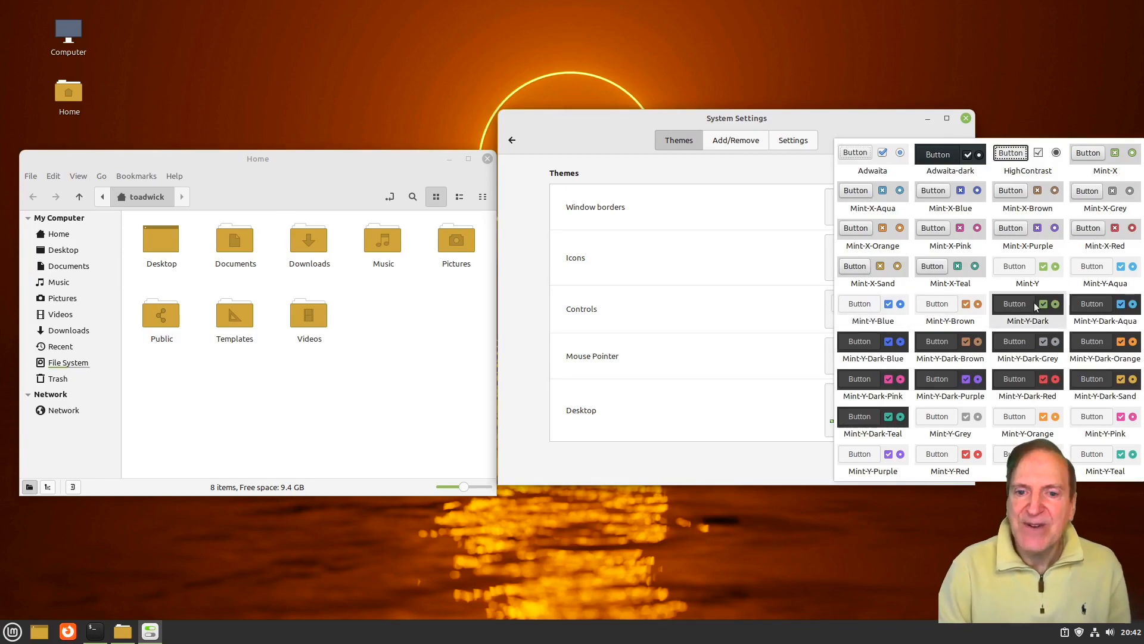
left_click(1099, 384)
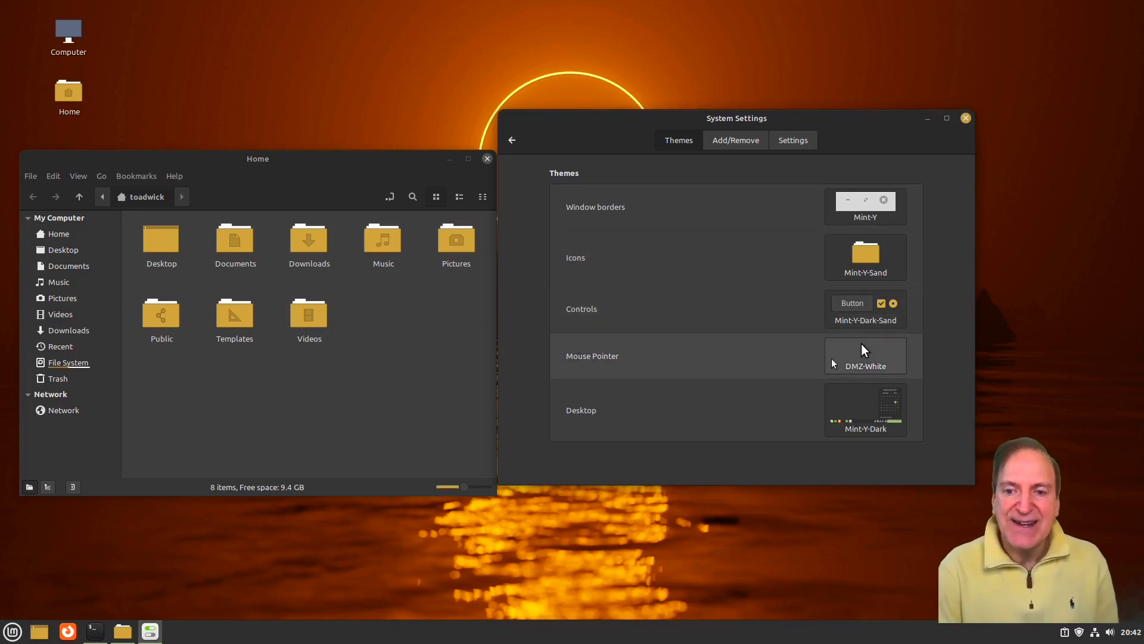
left_click(849, 357)
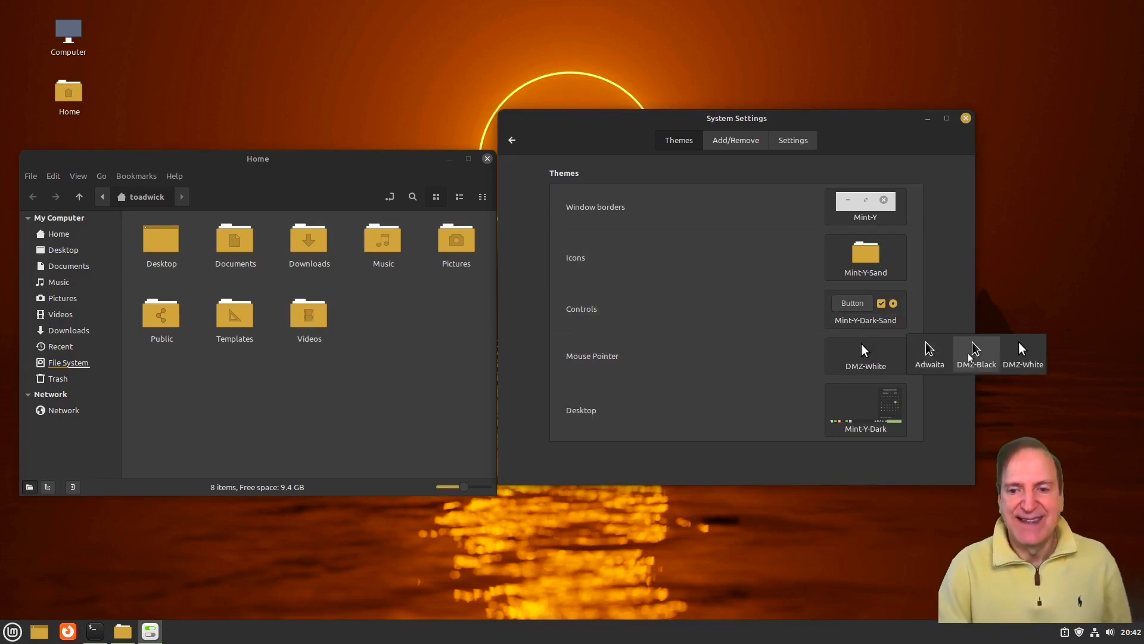
left_click(775, 360)
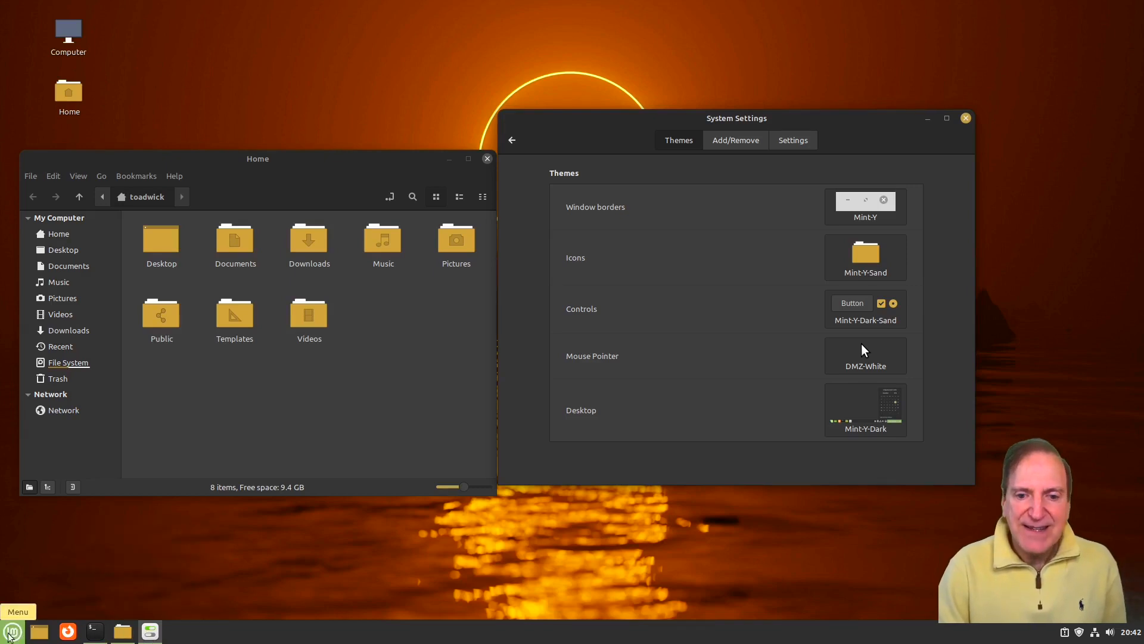
- Check the application menu's highlight colour, and set the desktop theme to Mint-Y-Dark-Sand
left_click(12, 632)
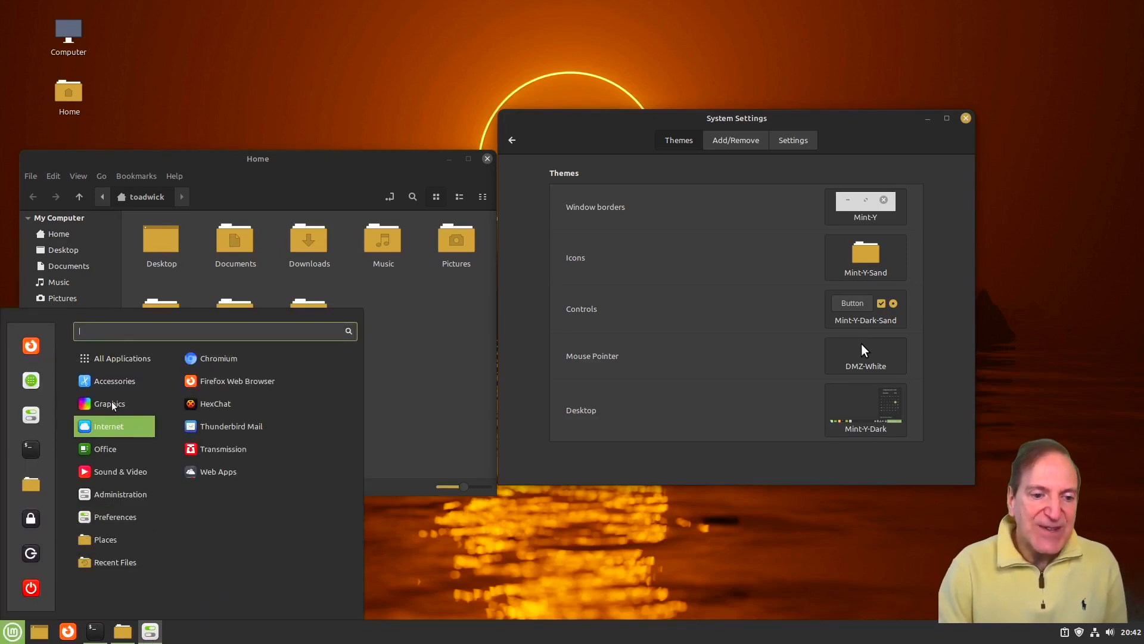
left_click(861, 419)
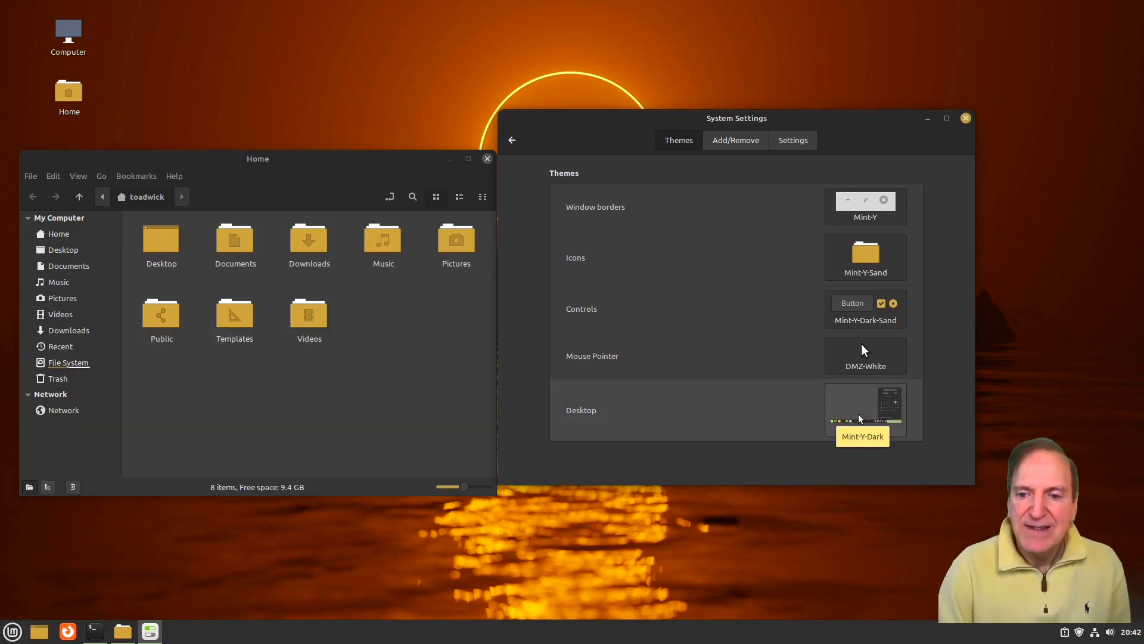
left_click(860, 419)
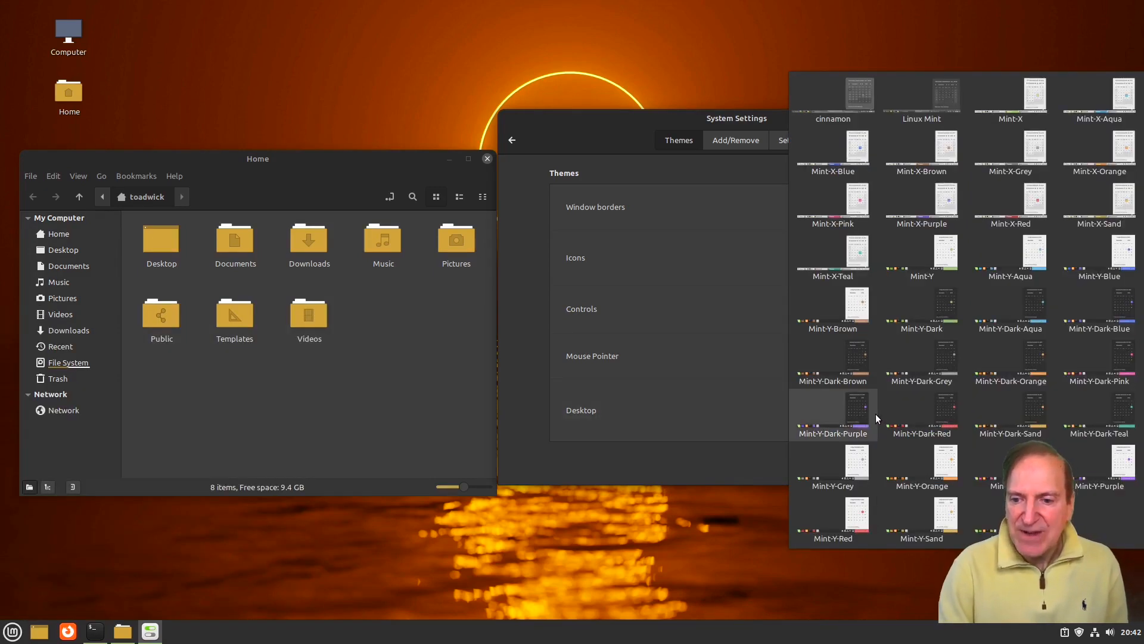
left_click(1036, 419)
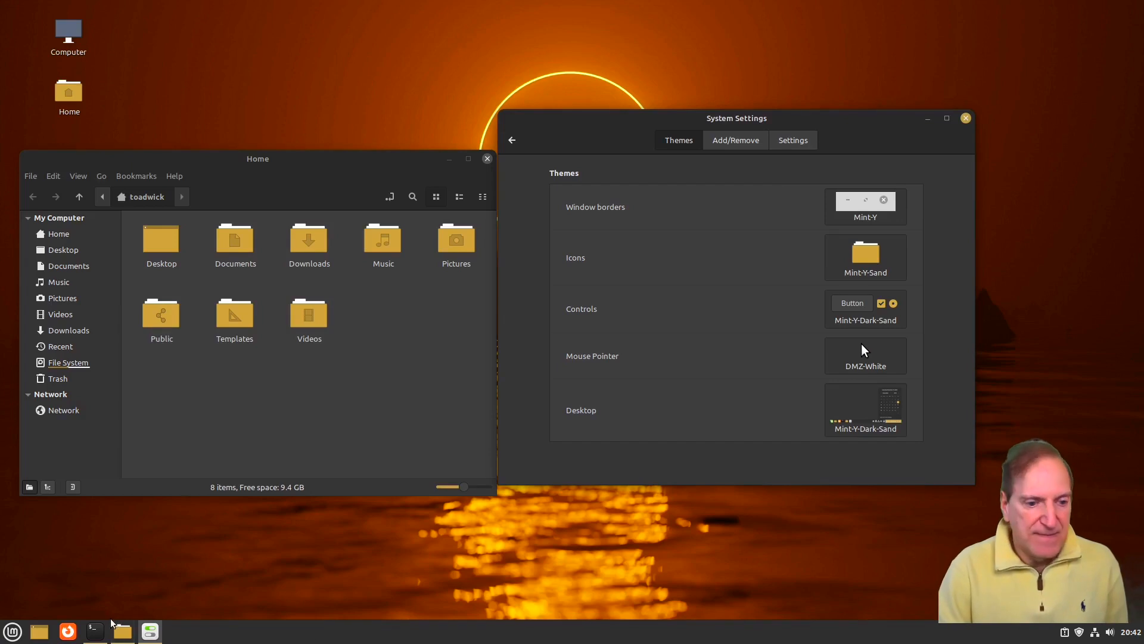
- Check the new desktop theme in the application menu by looking through its categories, and close the menu
left_click(5, 633)
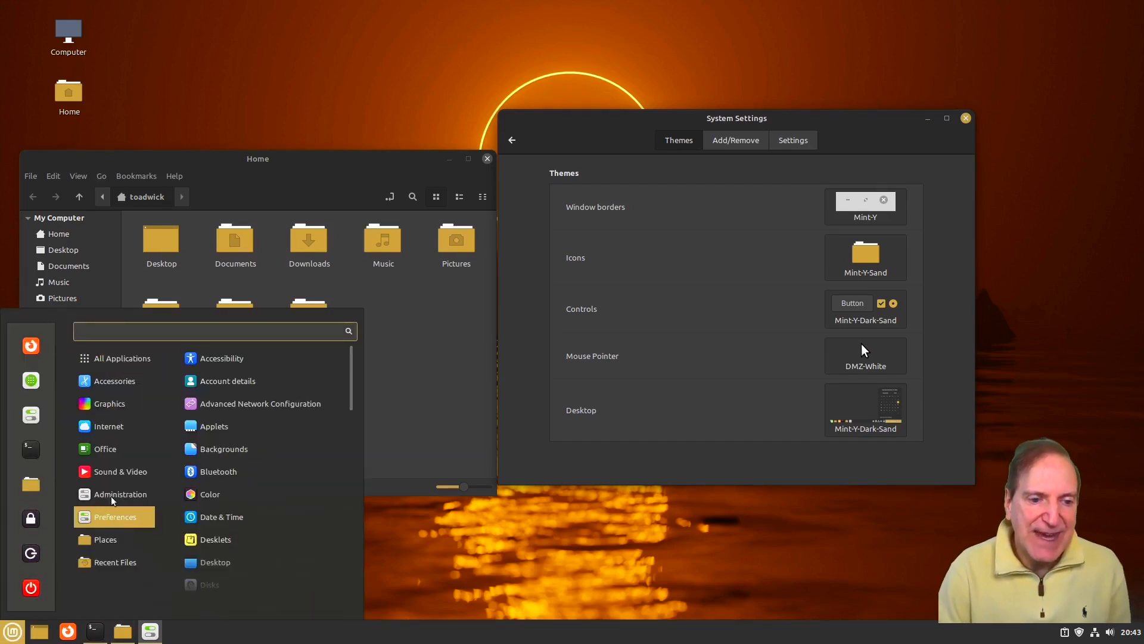
mouse_move(127, 365)
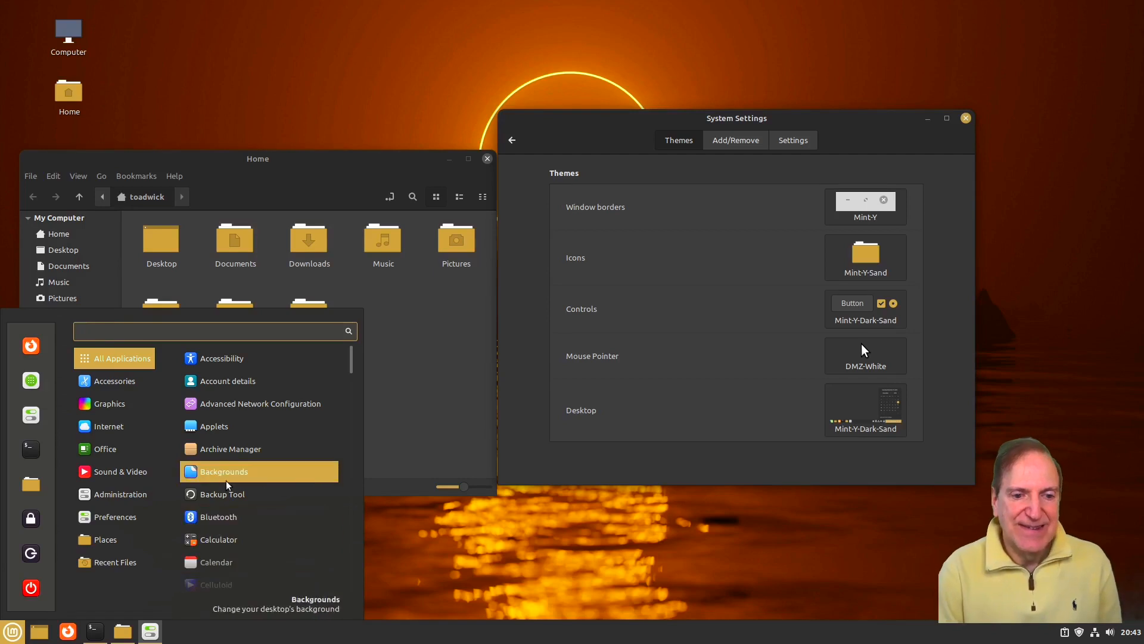
mouse_move(118, 493)
mouse_move(100, 546)
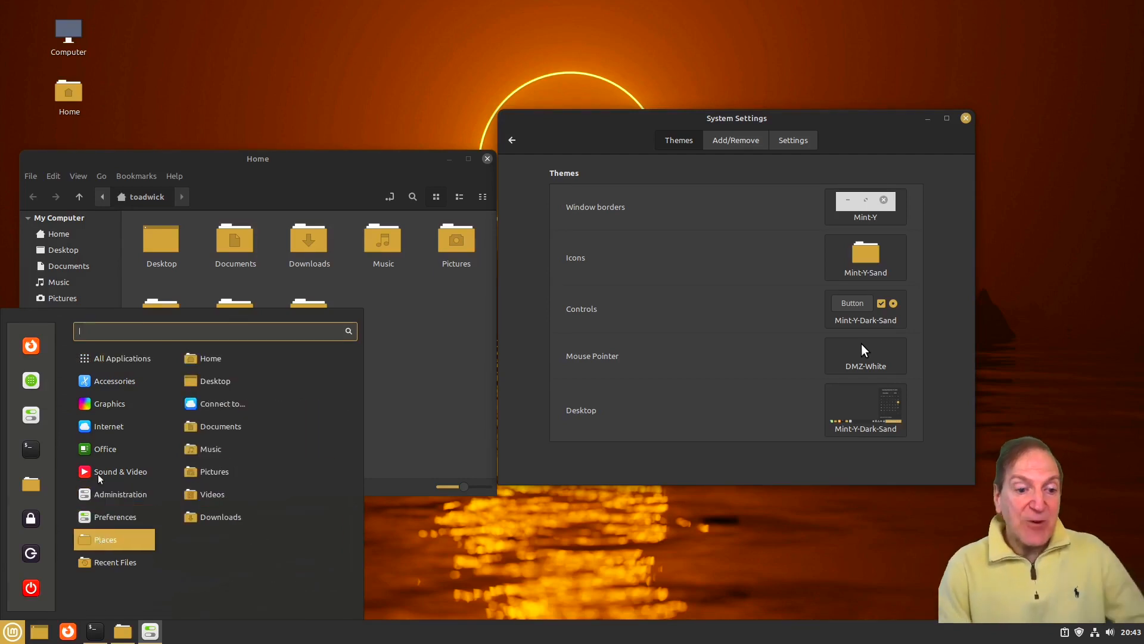
mouse_move(104, 430)
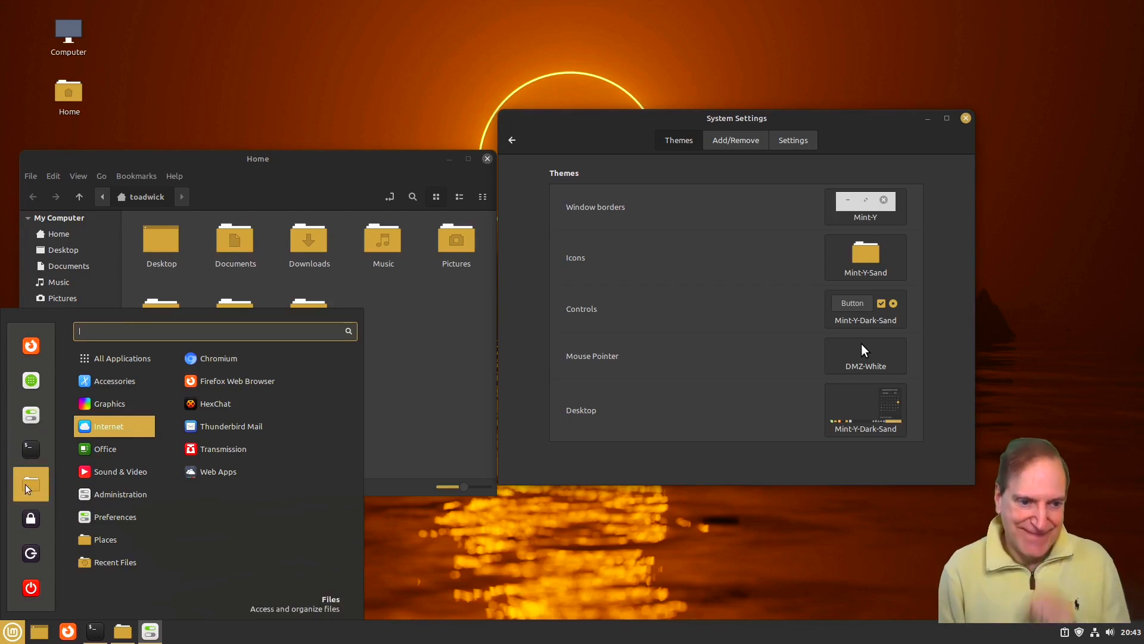
mouse_move(162, 472)
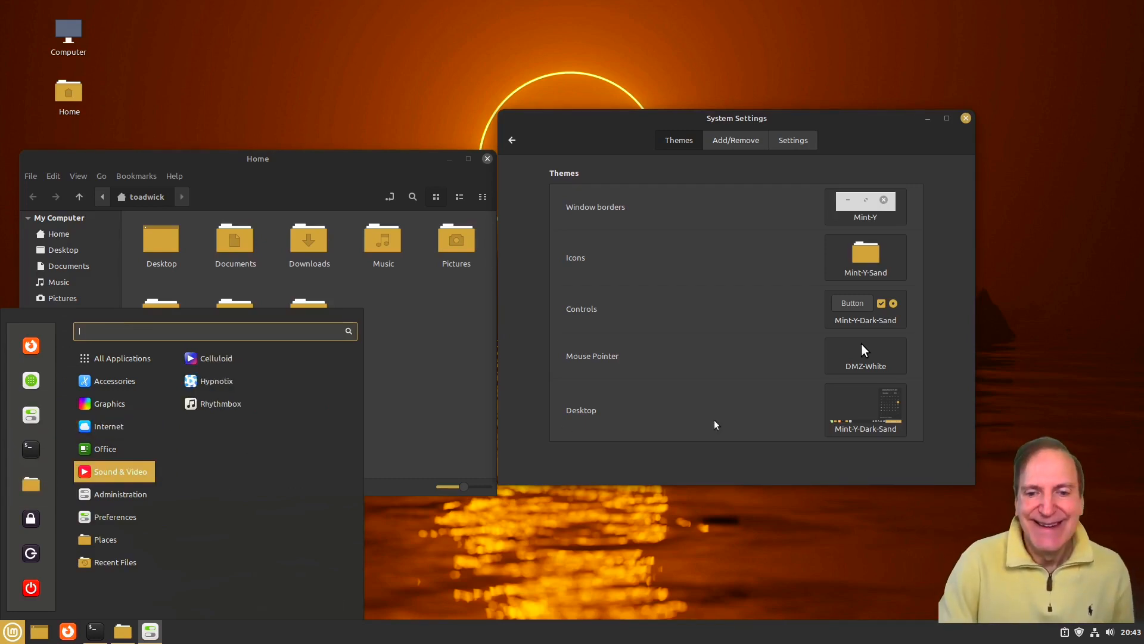
left_click(732, 463)
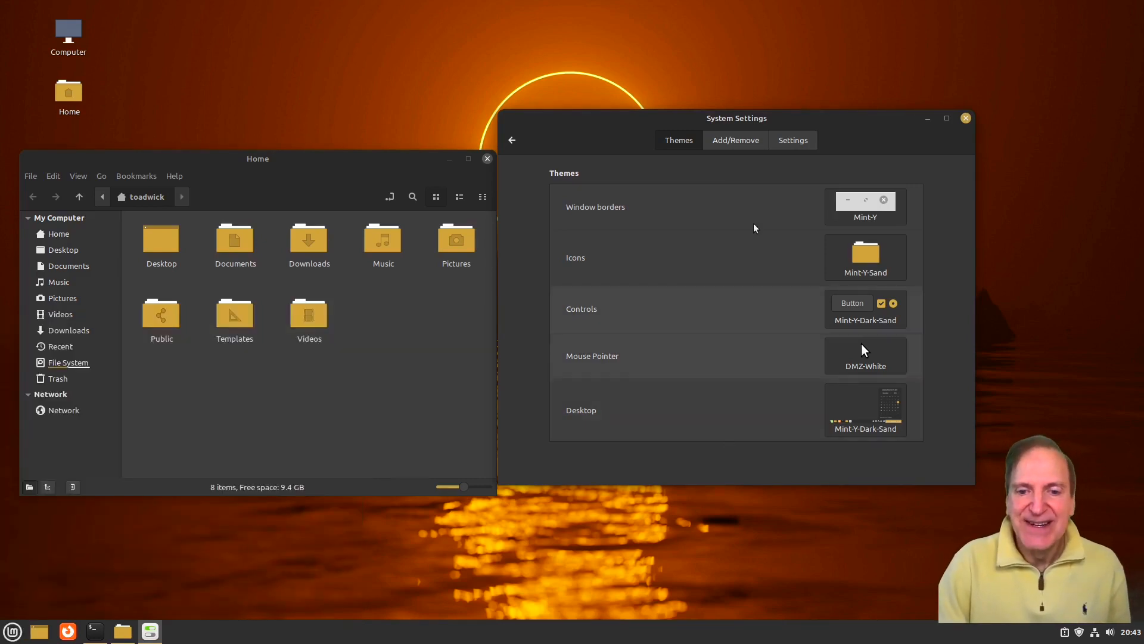
- Look over the downloadable themes, and view the miscellaneous and scrollbar options of the Themes settings
left_click(726, 141)
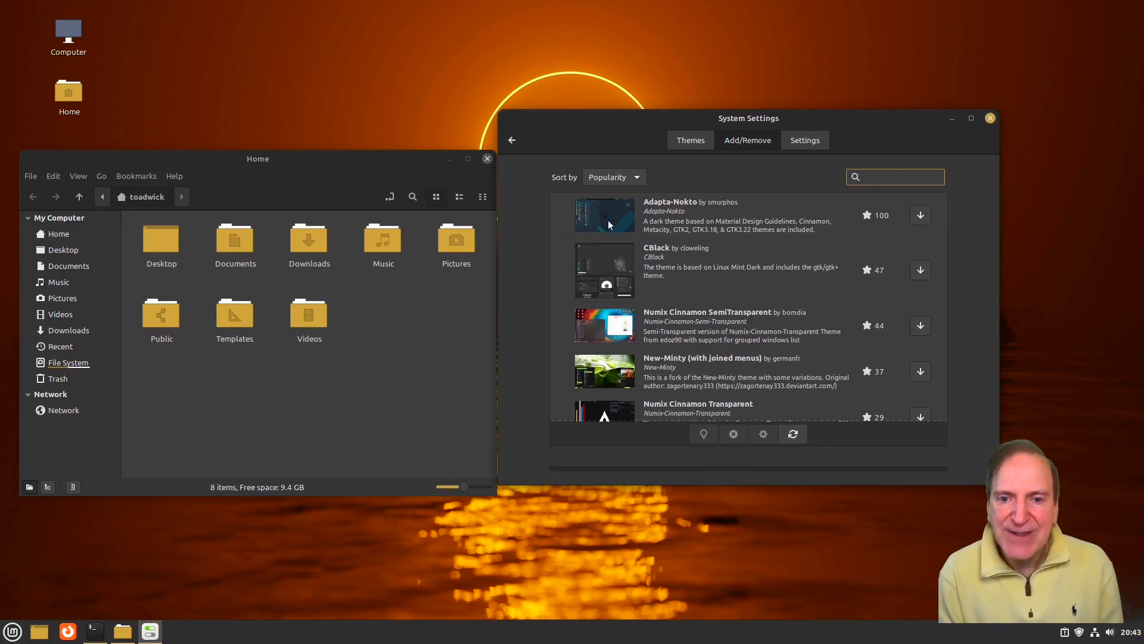
left_click(803, 139)
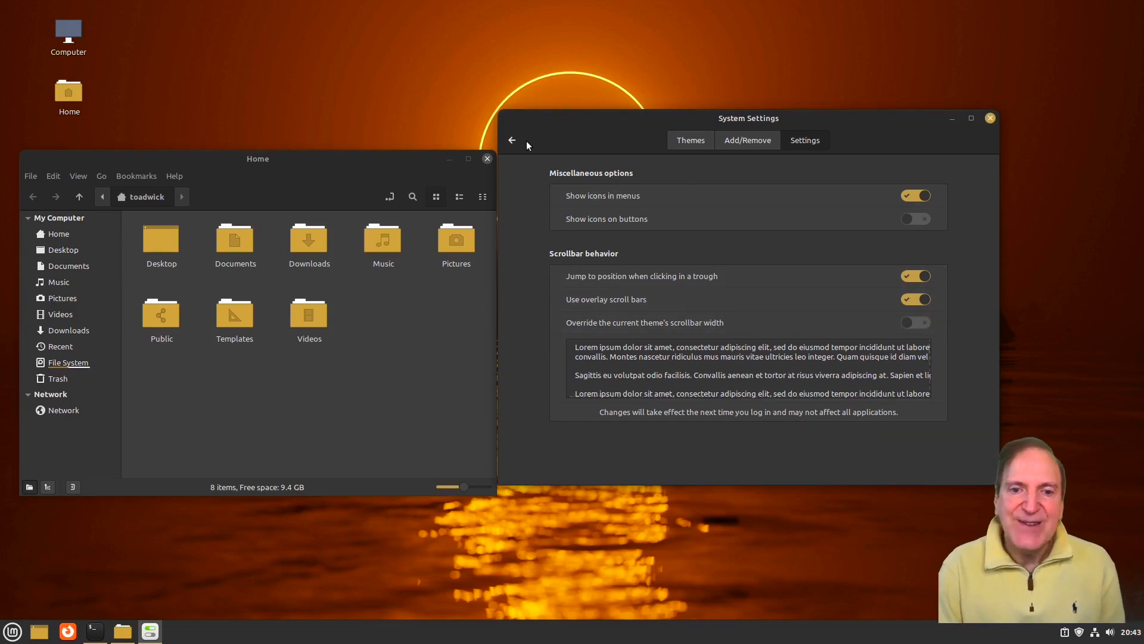
- Override the theme's scrollbar width with 15 px after viewing the present scrollbar in the File System folder, and close the open windows
left_click(913, 323)
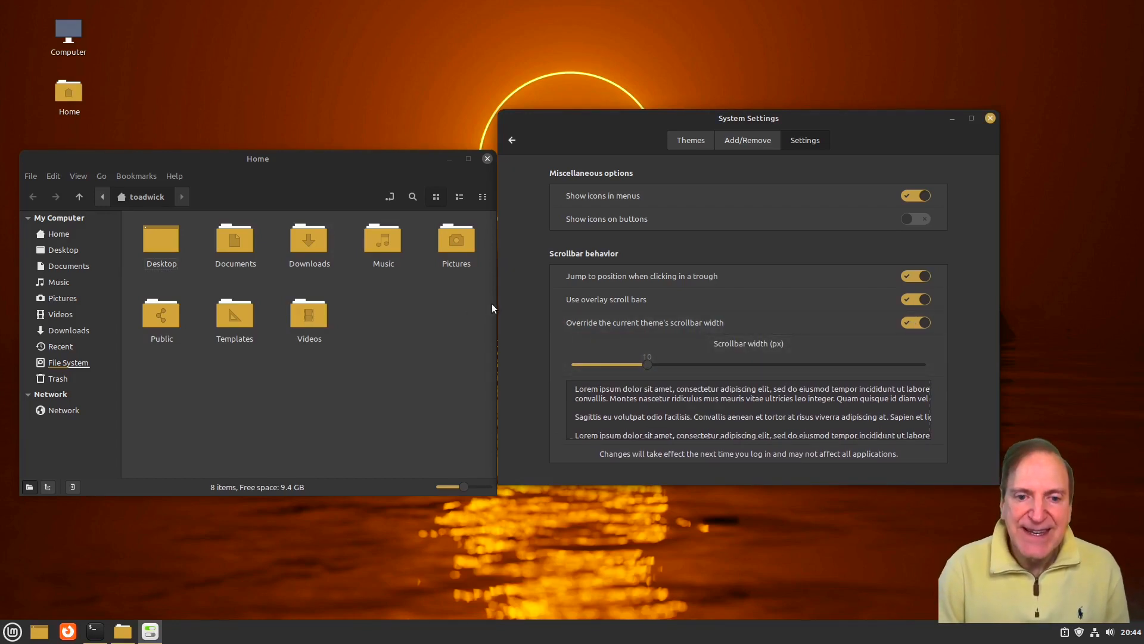
left_click(375, 166)
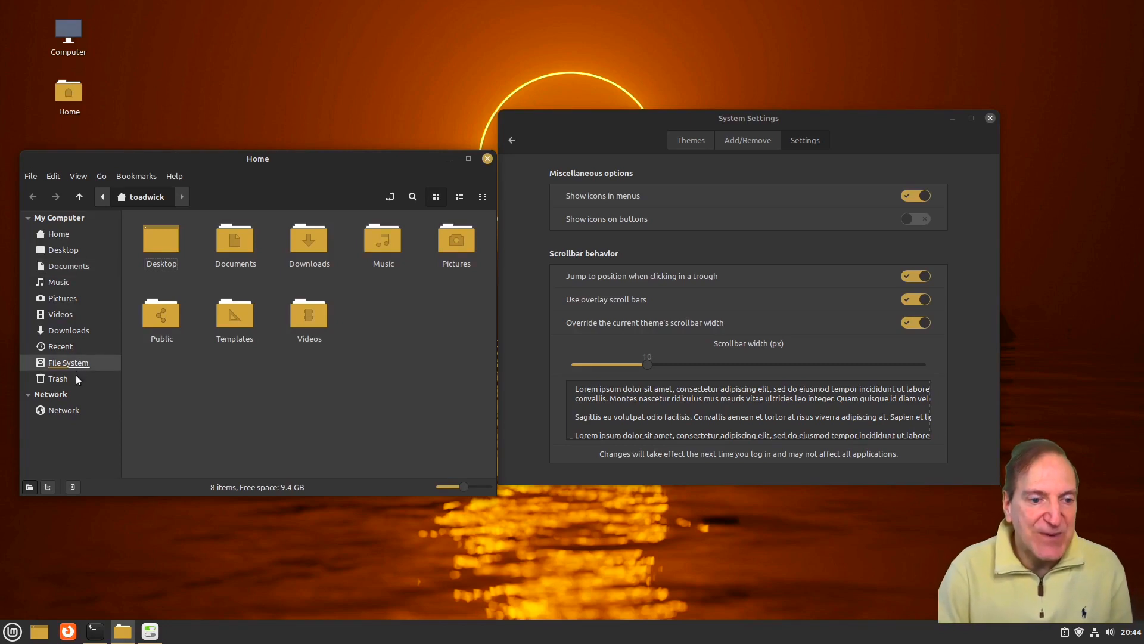
left_click(64, 362)
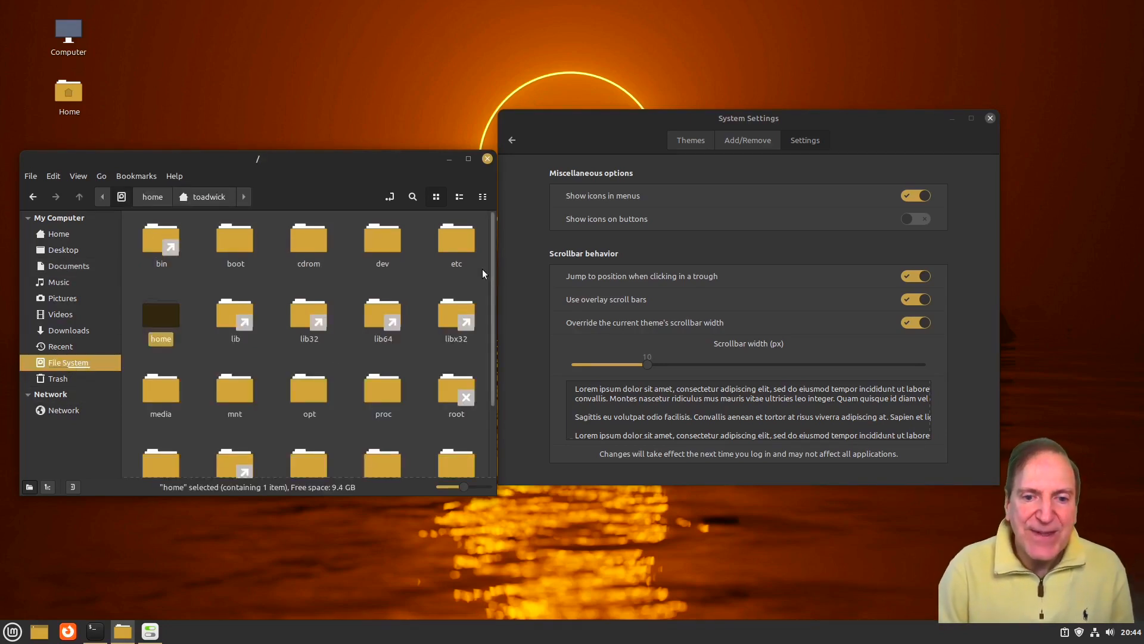
left_click_drag(492, 267, 490, 292)
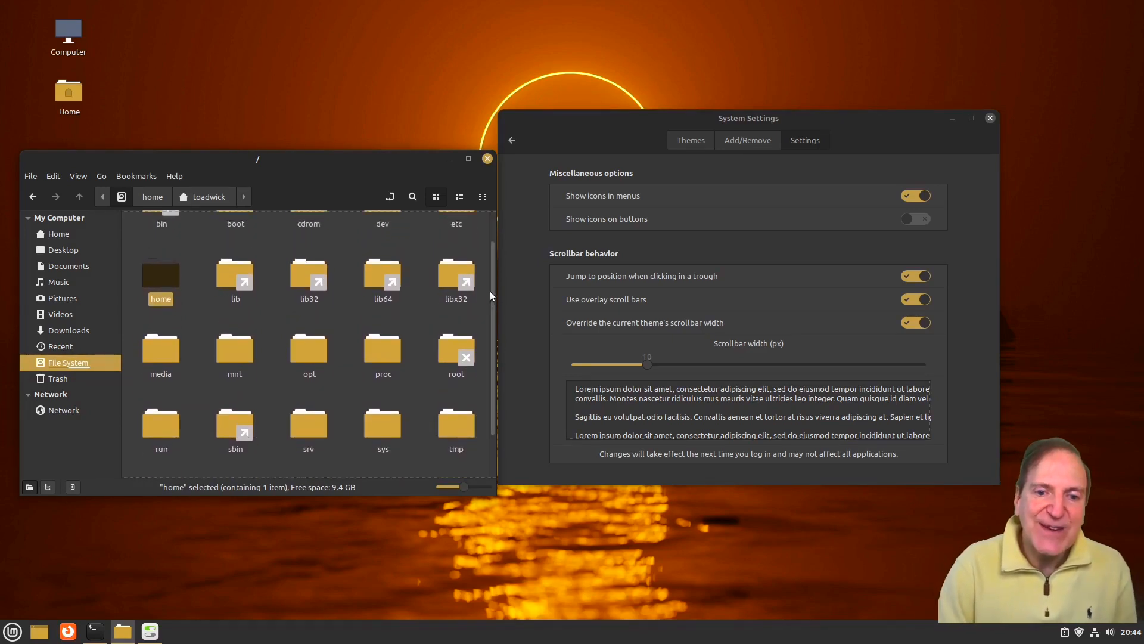
left_click(649, 366)
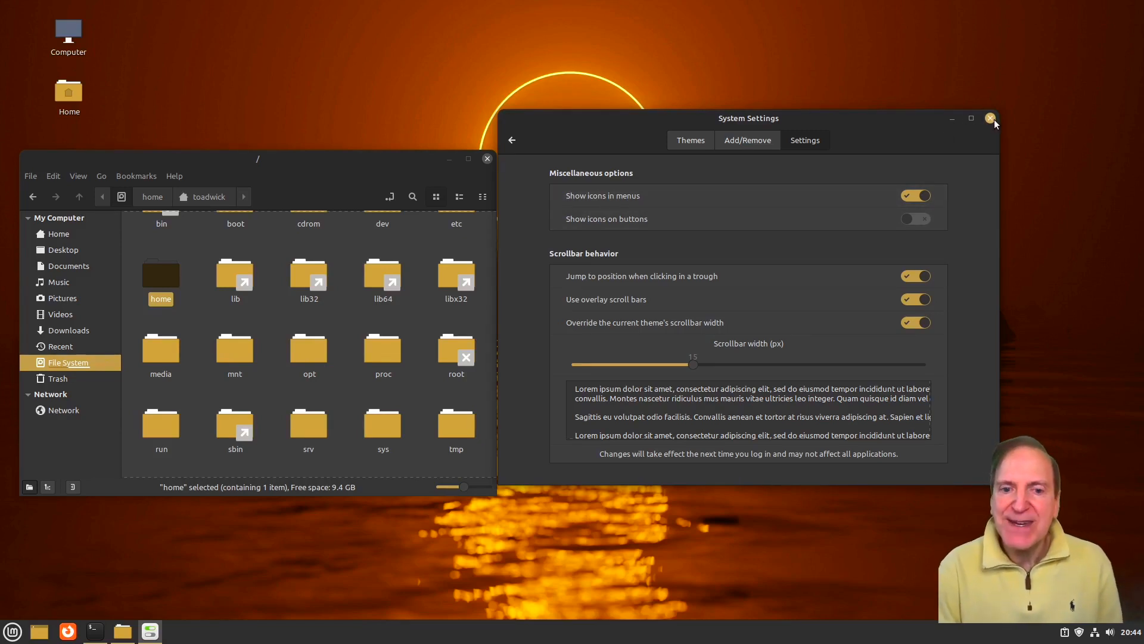
left_click(487, 159)
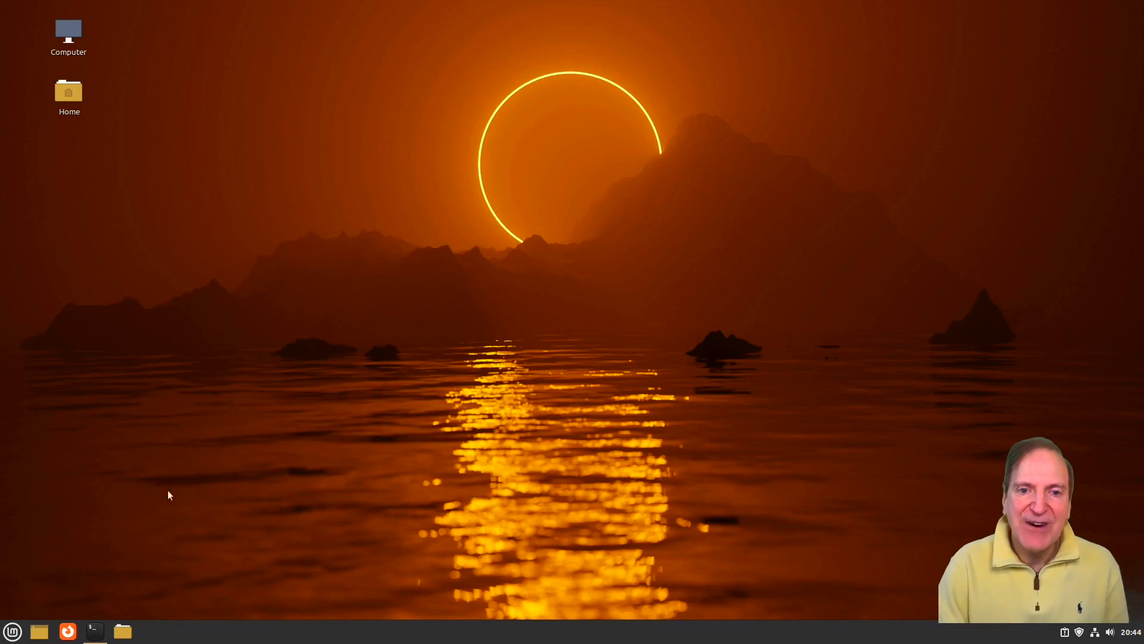
- Log out of the session, log back in with the account password, and close the Welcome dialog
left_click(13, 631)
left_click(30, 557)
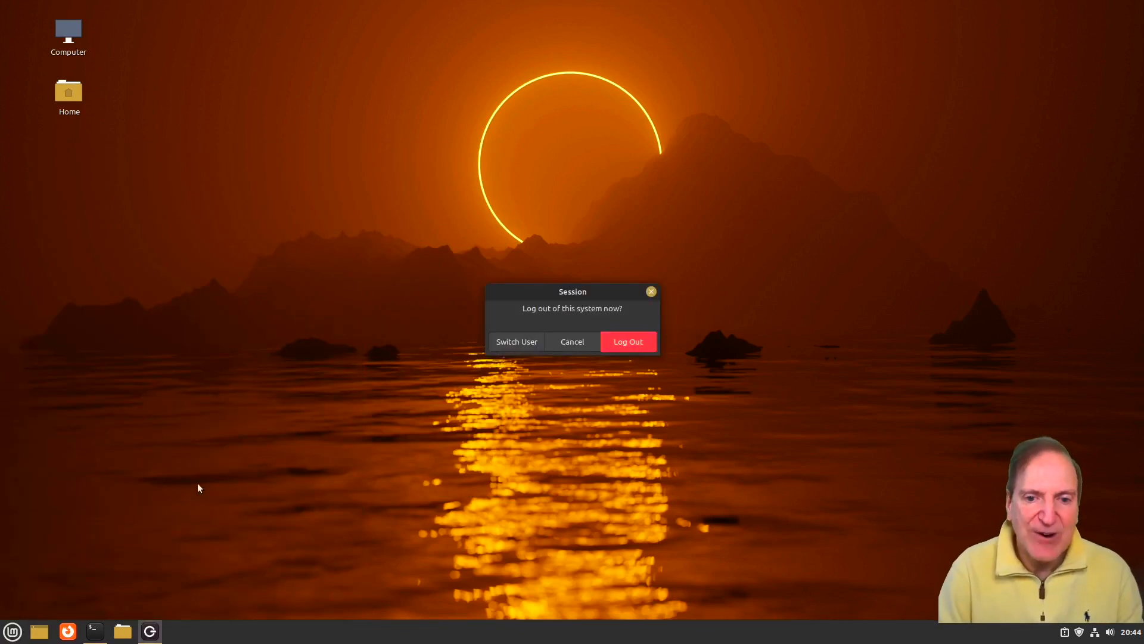
left_click(621, 346)
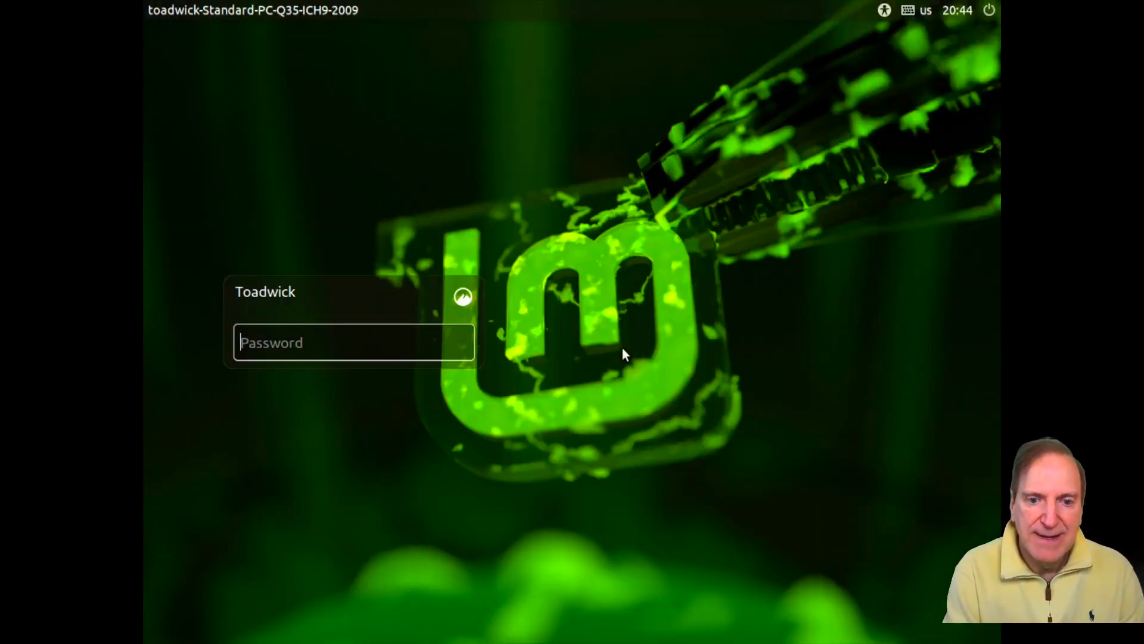
type("***")
key("Return")
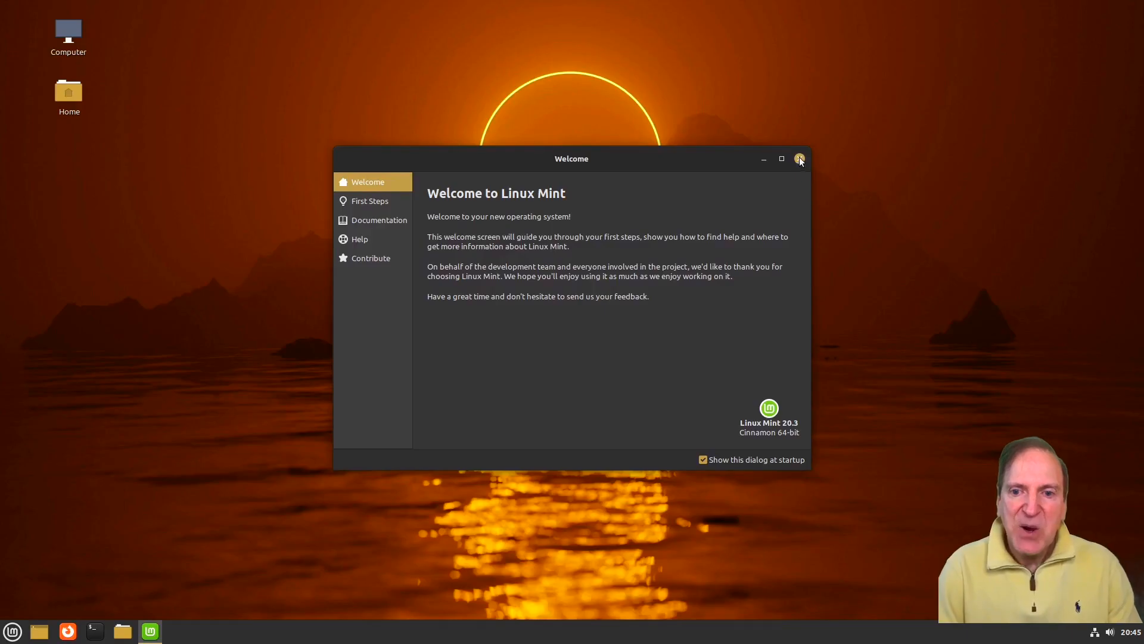
left_click(800, 159)
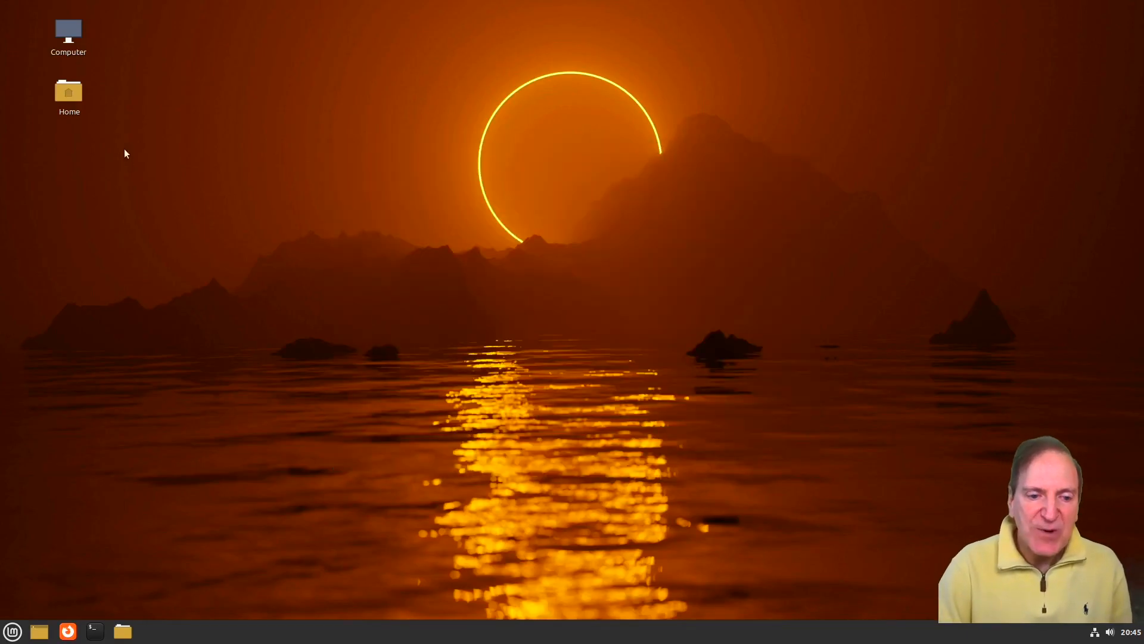
- Check the new scrollbar width by scrolling the File System folder in the Home window
double_click(82, 109)
left_click(370, 357)
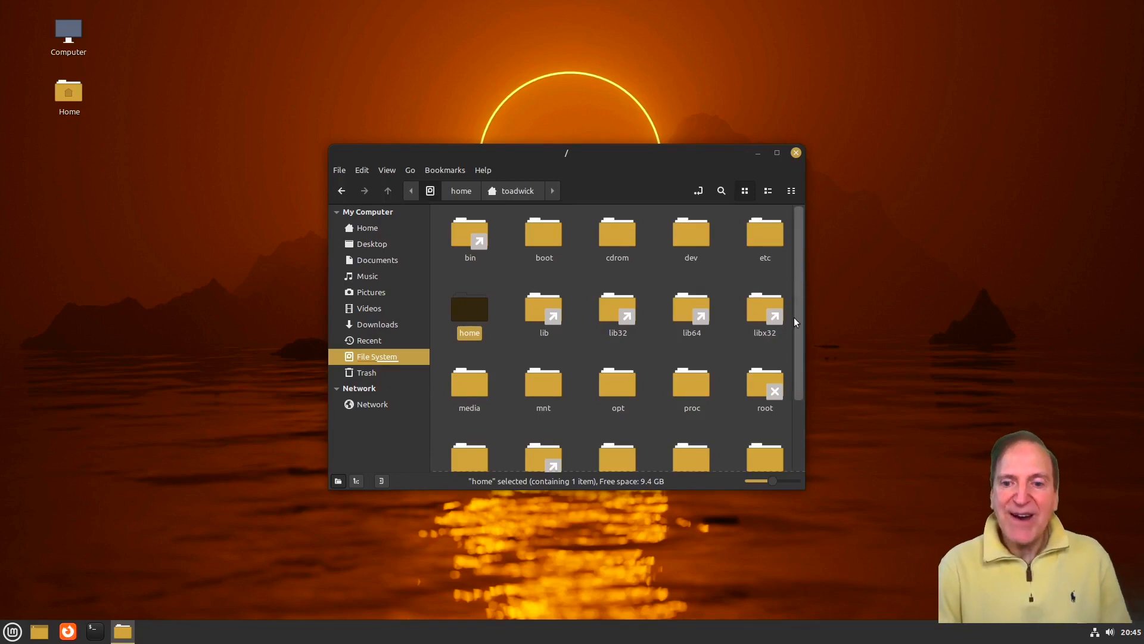
mouse_move(802, 263)
left_mouse_down()
mouse_move(803, 353)
mouse_move(805, 241)
mouse_move(805, 322)
mouse_move(802, 255)
left_mouse_up()
left_click_drag(616, 152, 489, 142)
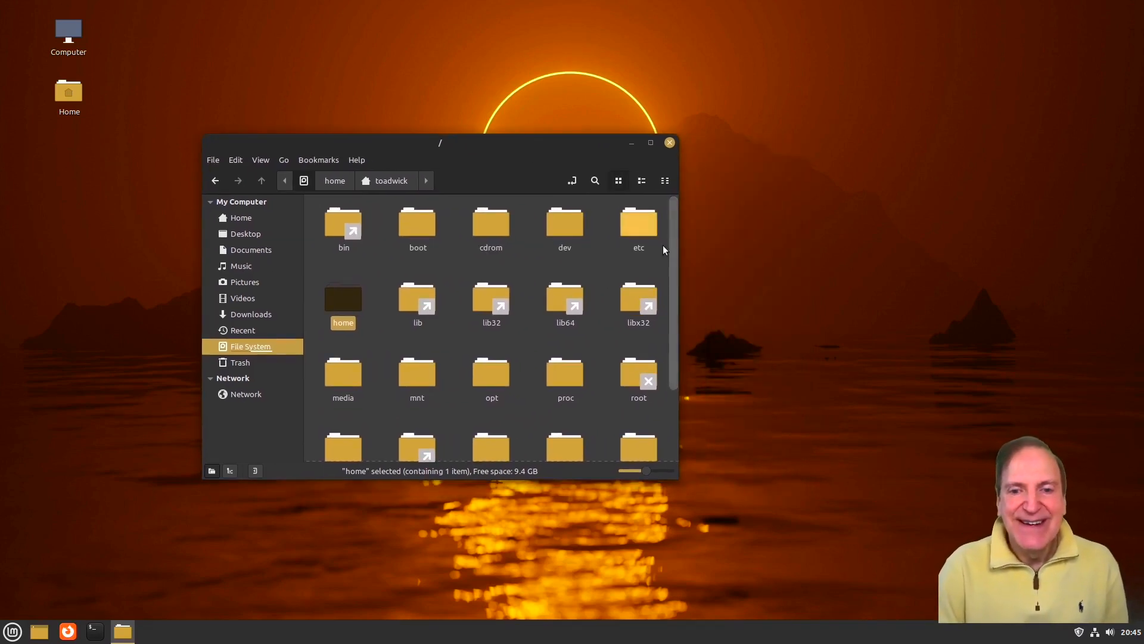
left_click_drag(671, 251, 666, 202)
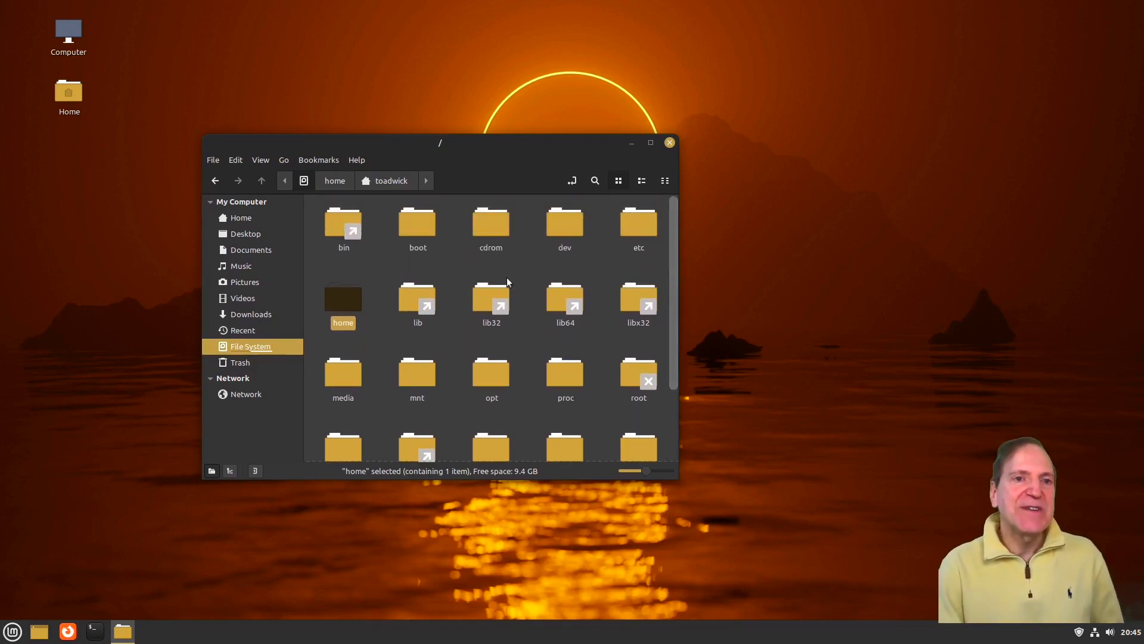
- Open System Settings and move it and the file manager window apart, keeping System Settings in front
left_click(12, 631)
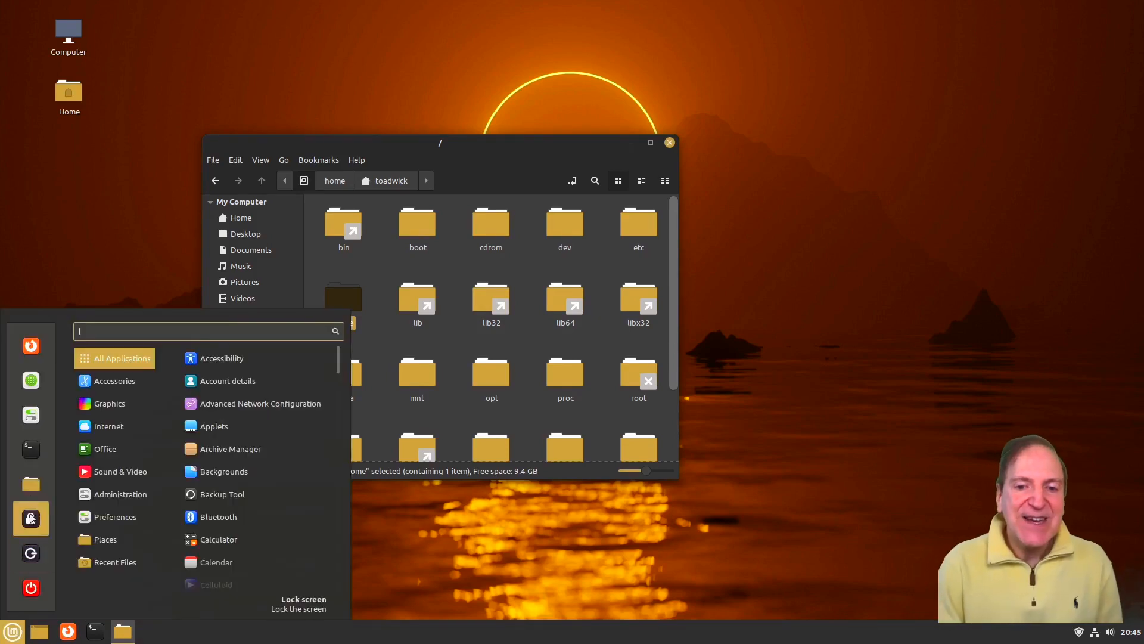
left_click(33, 415)
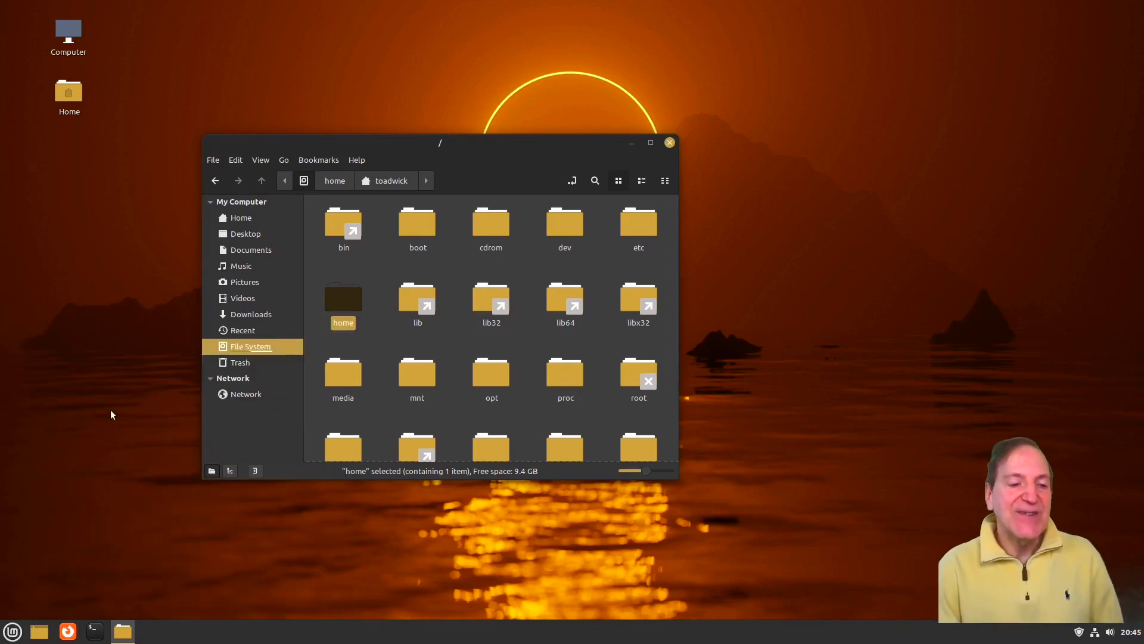
left_click_drag(595, 146, 744, 167)
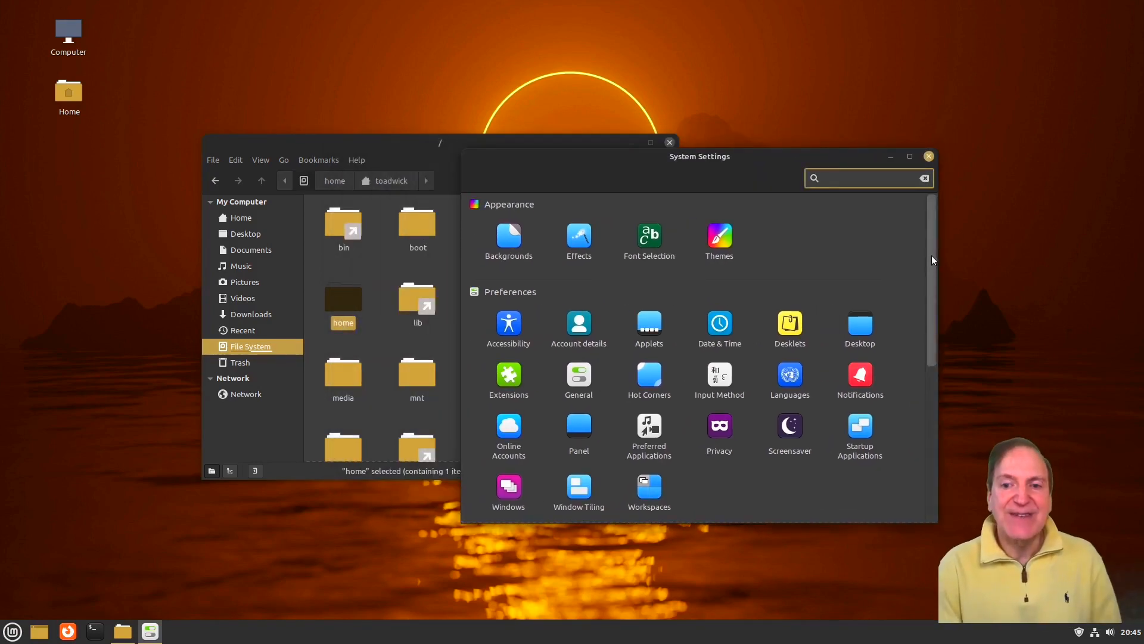
left_click_drag(426, 142, 277, 89)
left_click(651, 161)
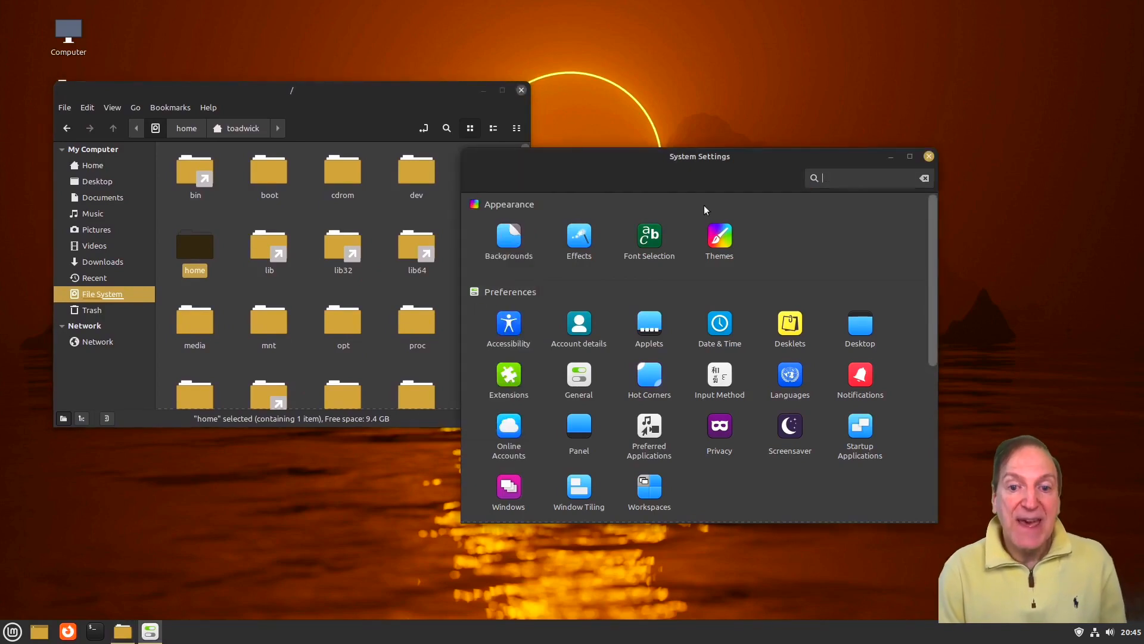
- Change the account picture to the kitten photo and return to the settings overview
left_click(576, 325)
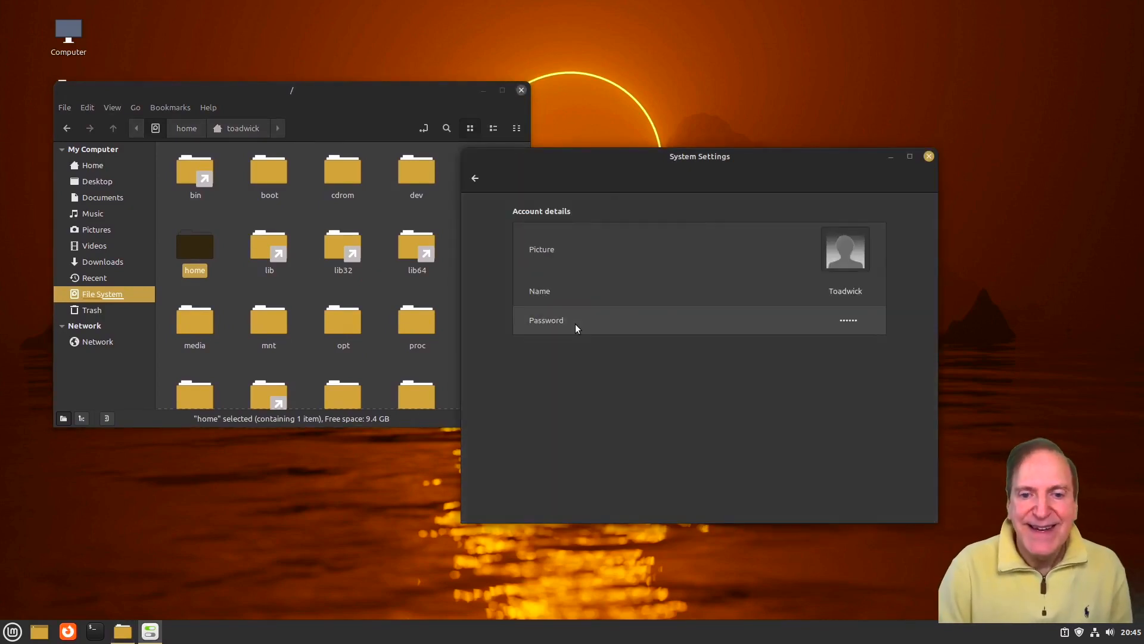
left_click(851, 250)
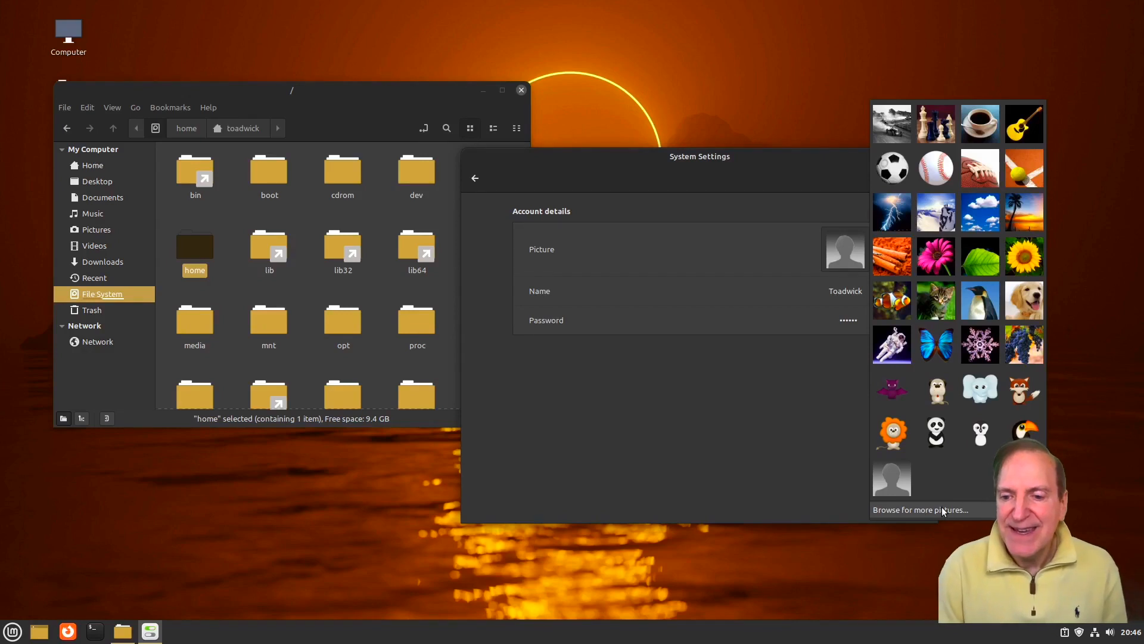
left_click(934, 314)
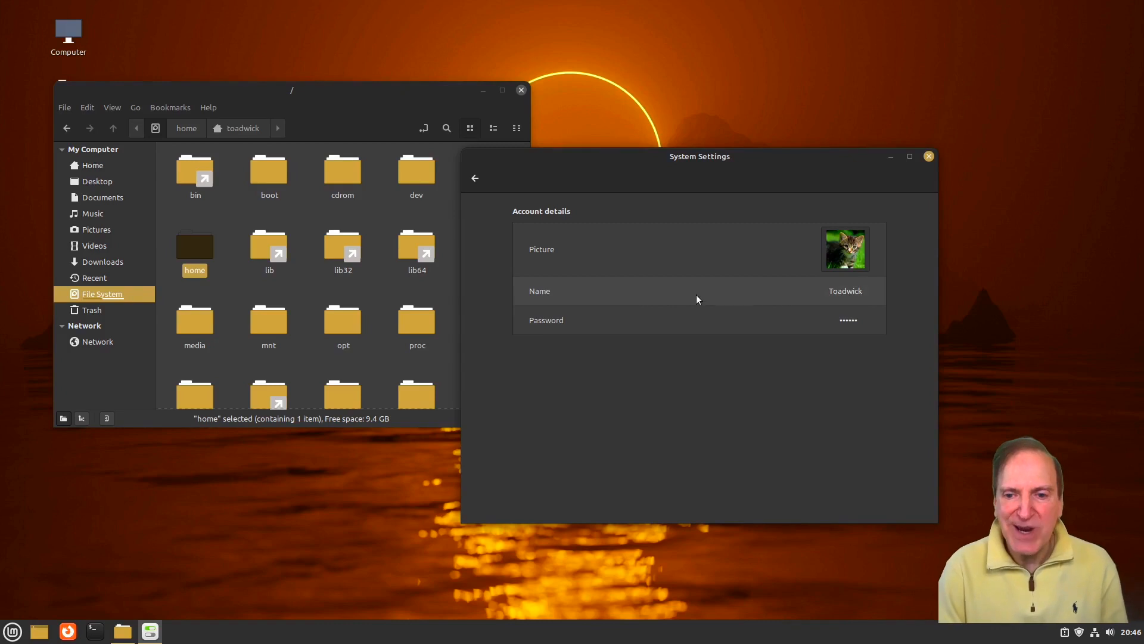
left_click(474, 180)
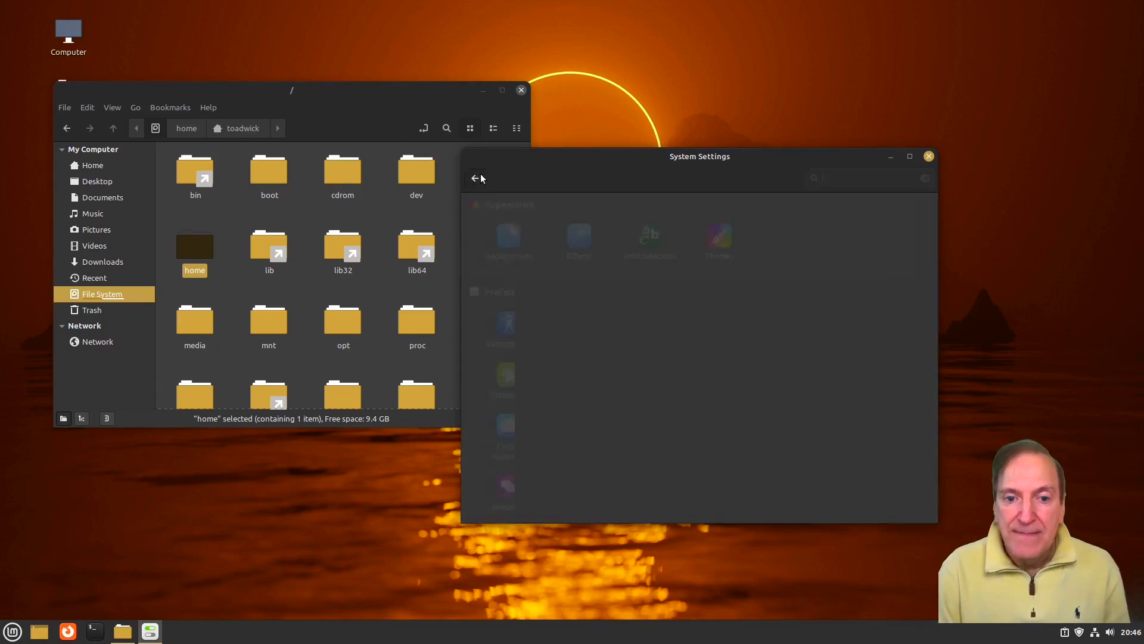
- Download the Weather applet, add it to the panel, and return to the settings overview
left_click(652, 325)
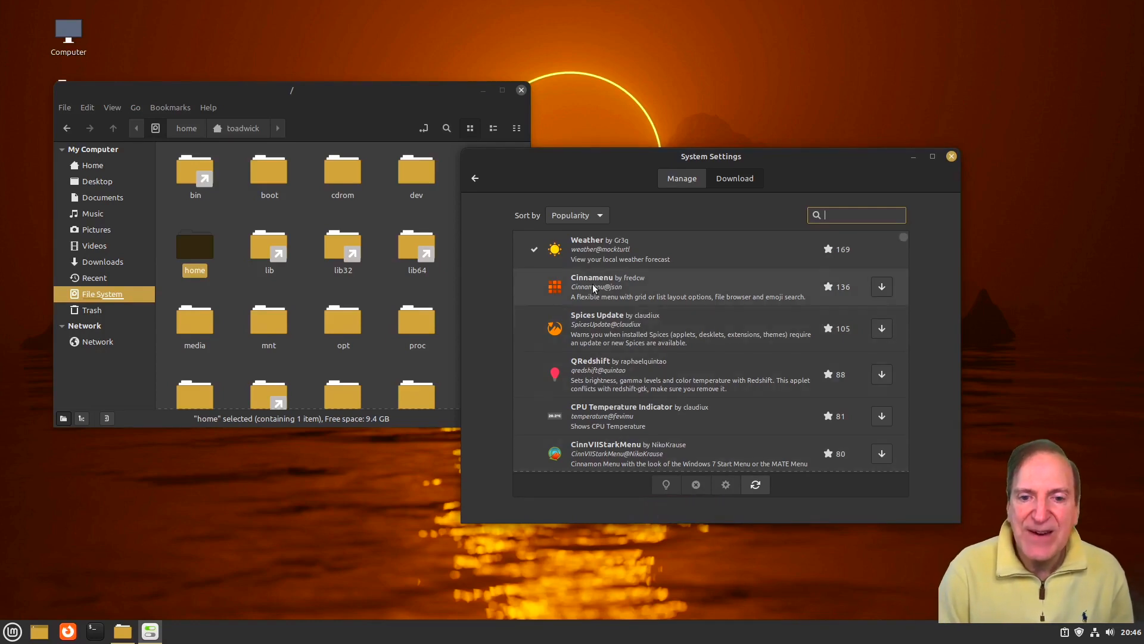
left_click(780, 237)
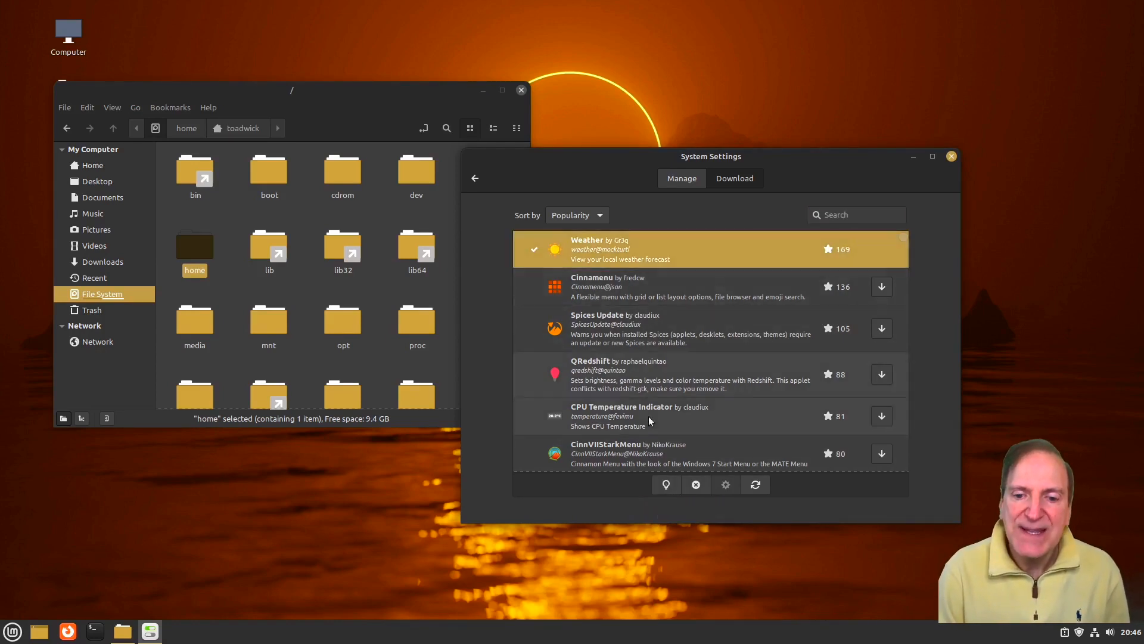
left_click(683, 178)
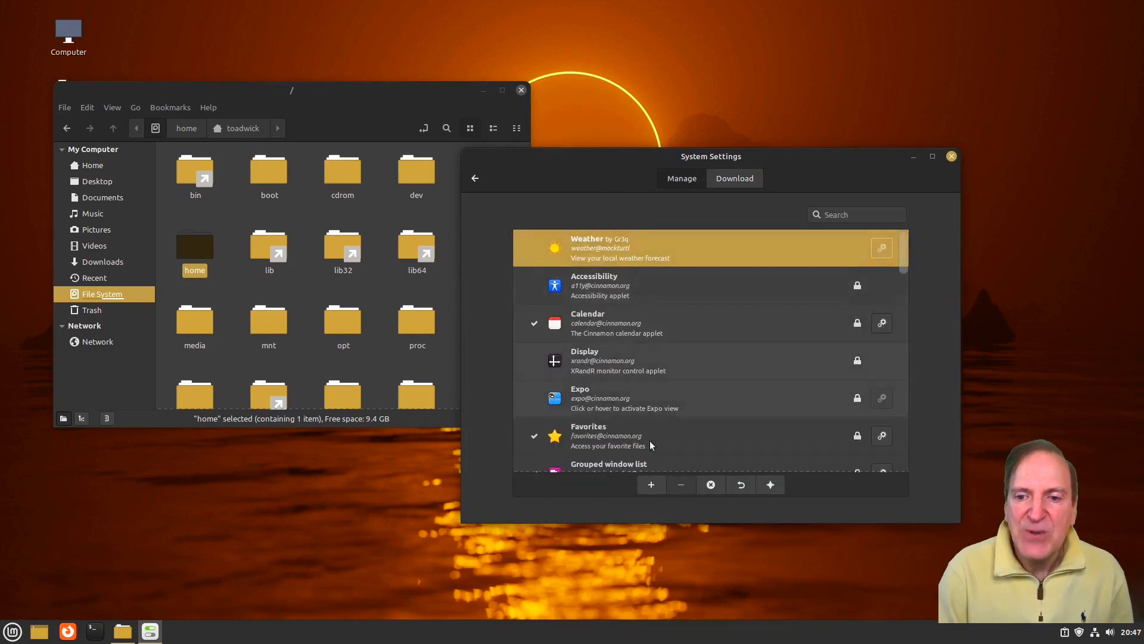
left_click(651, 485)
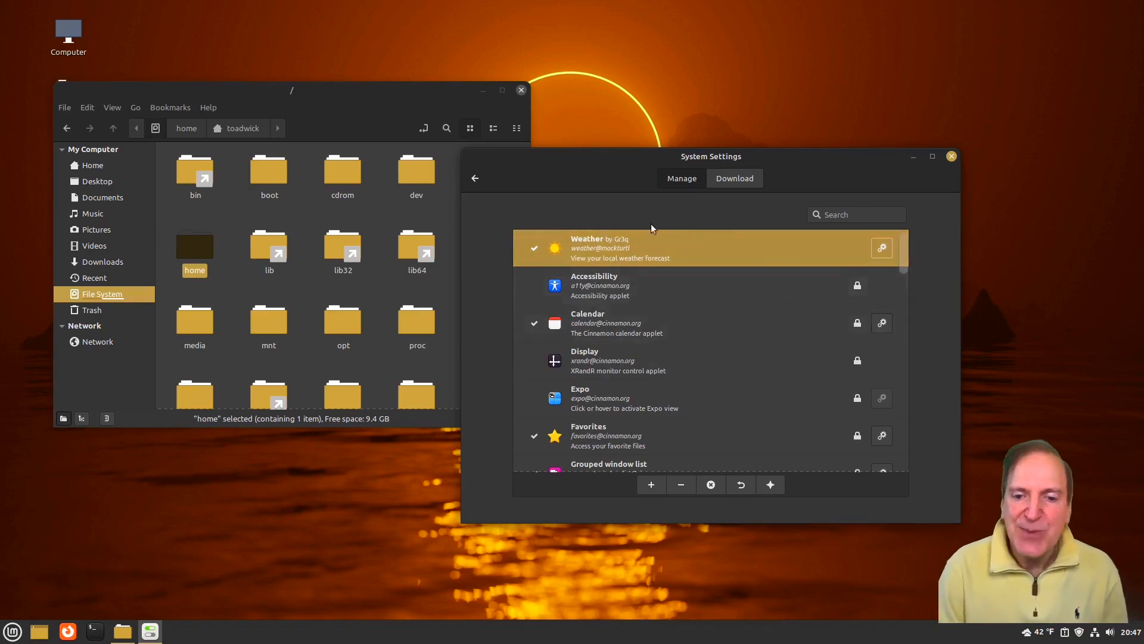
left_click(475, 178)
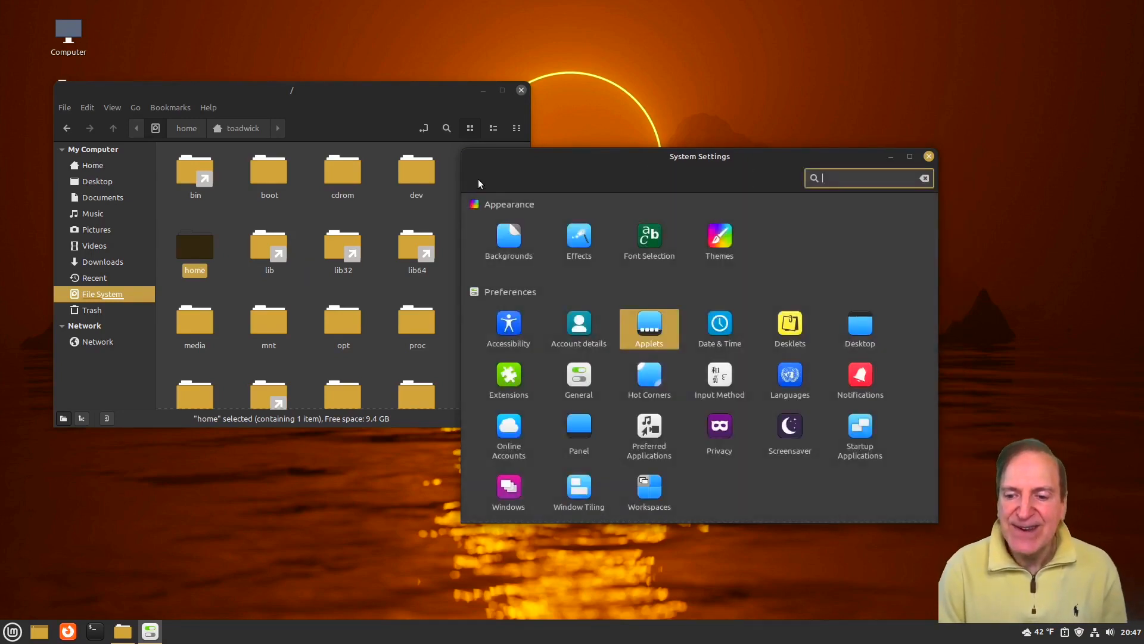
- Enable the Trash icon on the desktop, moving the file manager window clear of the existing desktop icons
left_click(860, 331)
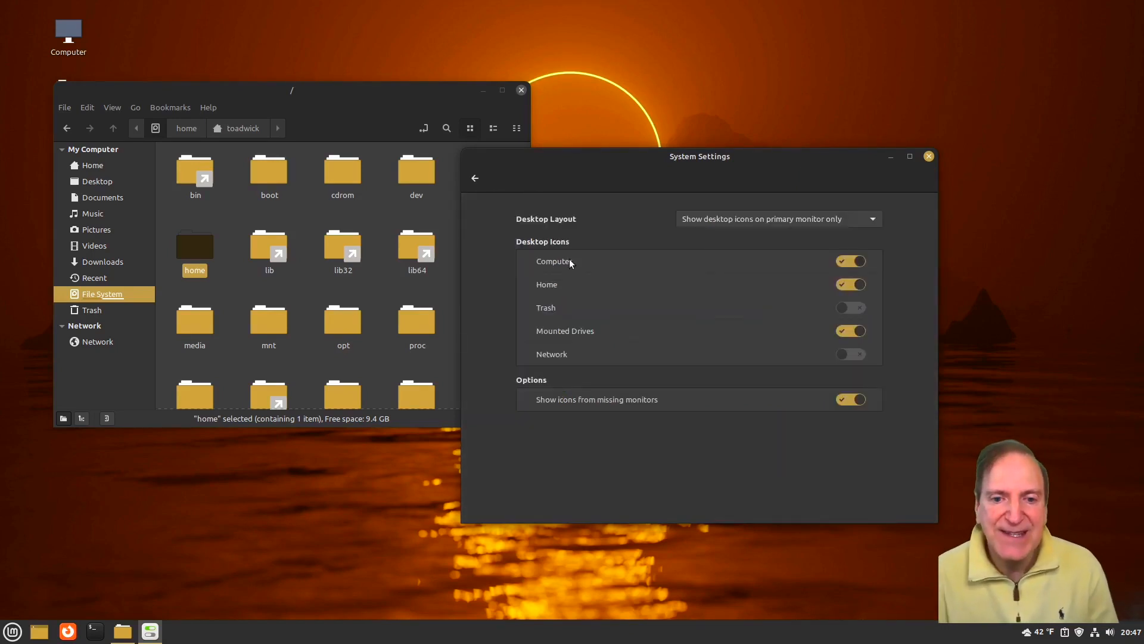
left_click_drag(170, 85, 243, 66)
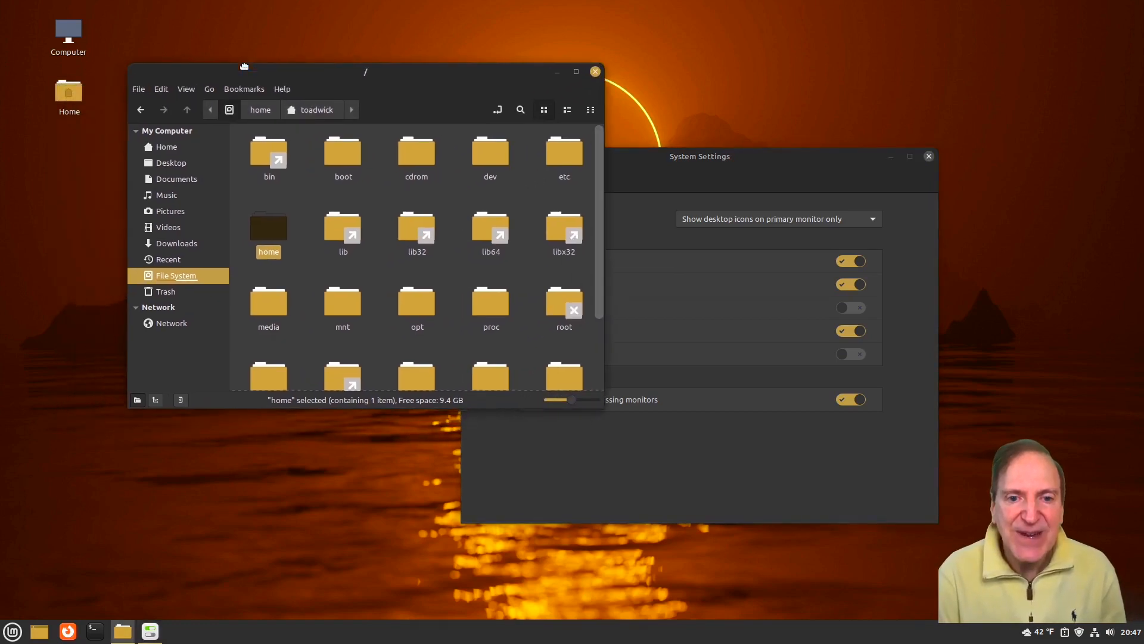
left_click(678, 170)
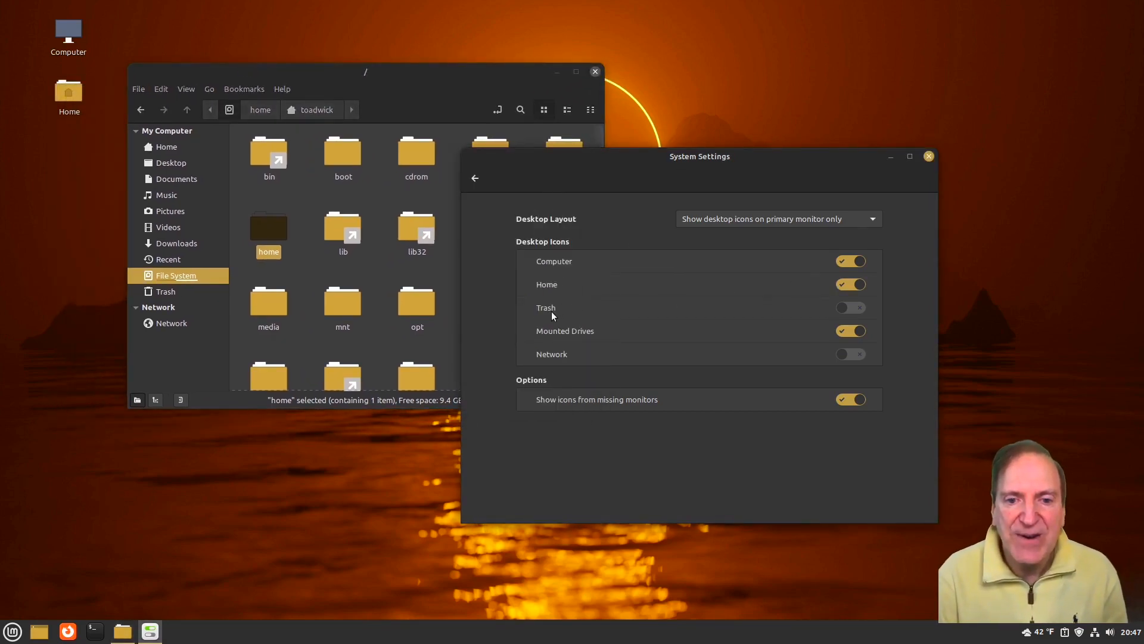
left_click(855, 311)
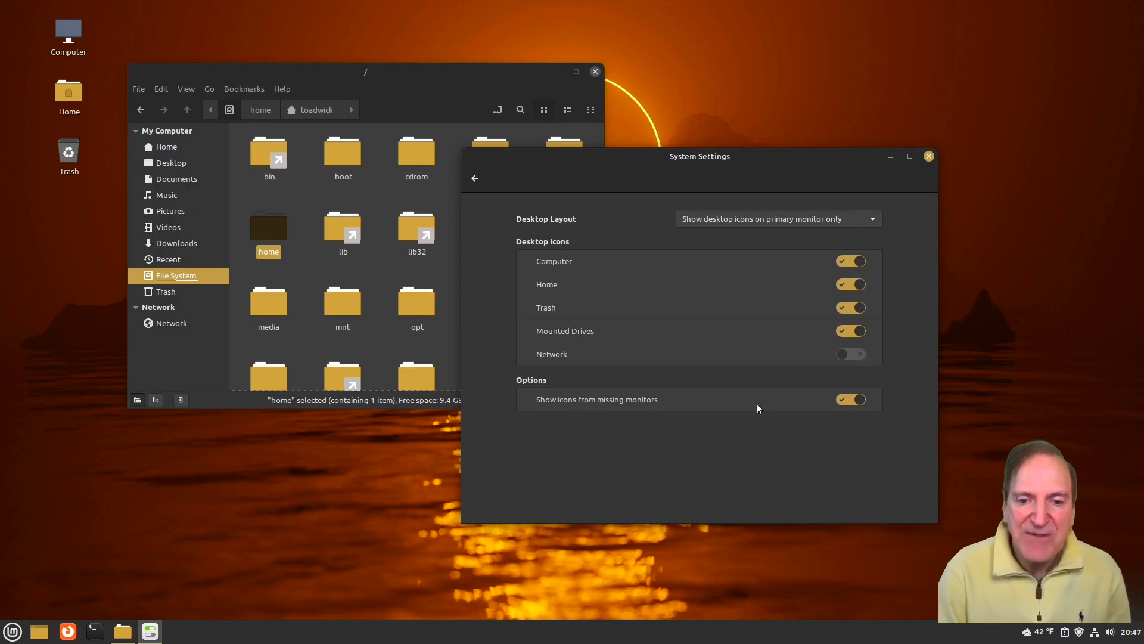
left_click(473, 184)
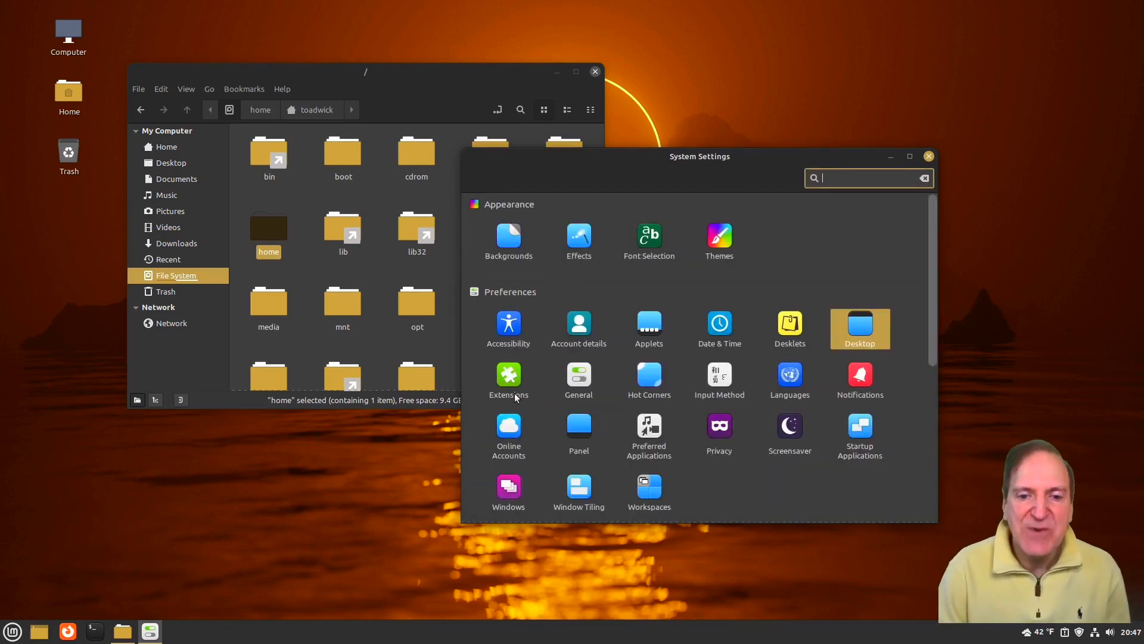
- Review the Extensions page and the General settings, including the VSync method choices, and return to the settings overview
left_click(513, 377)
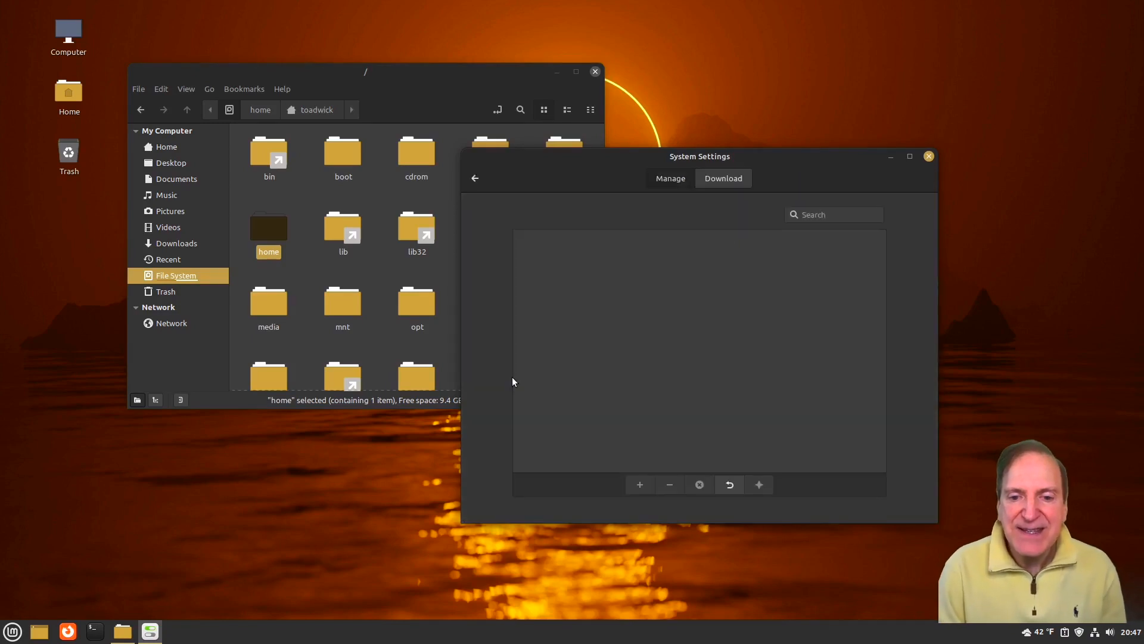
left_click(474, 177)
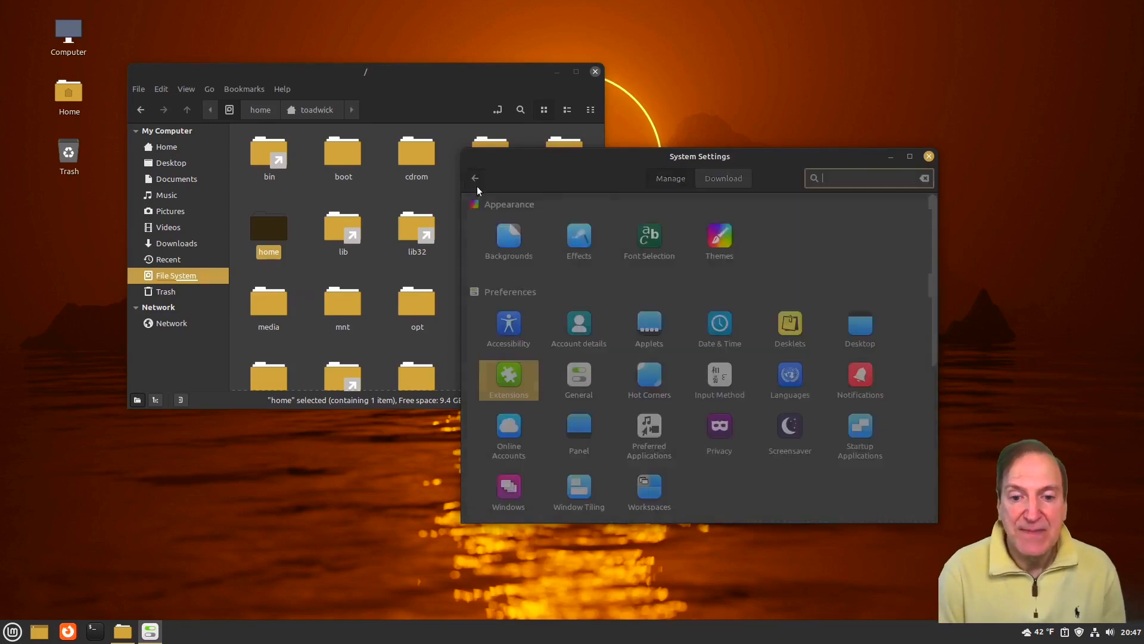
left_click(577, 374)
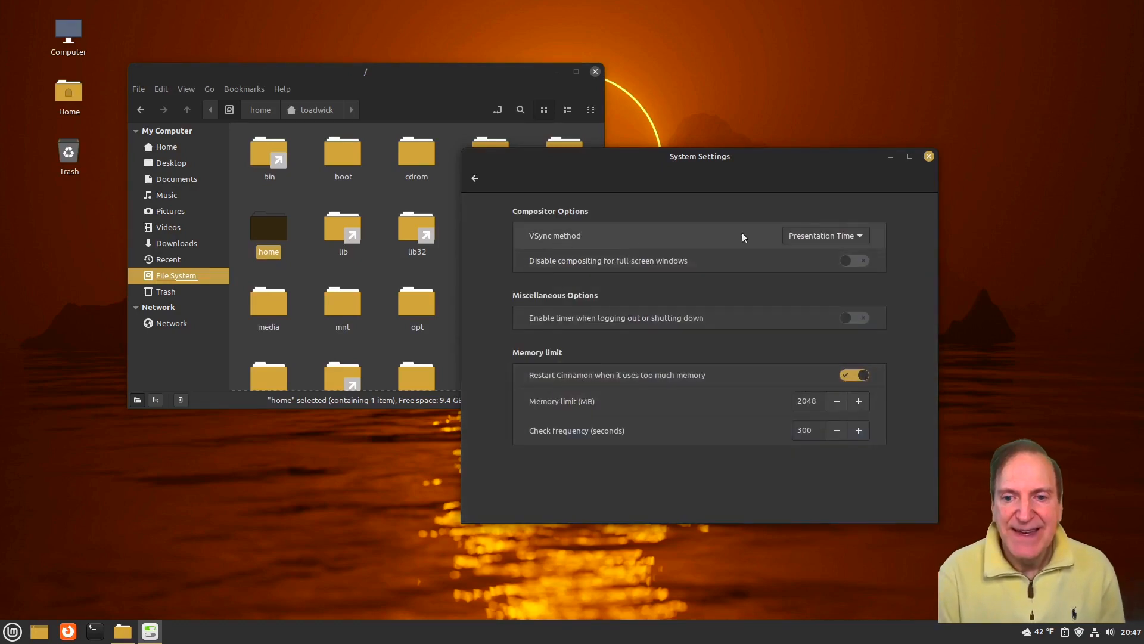
left_click(856, 236)
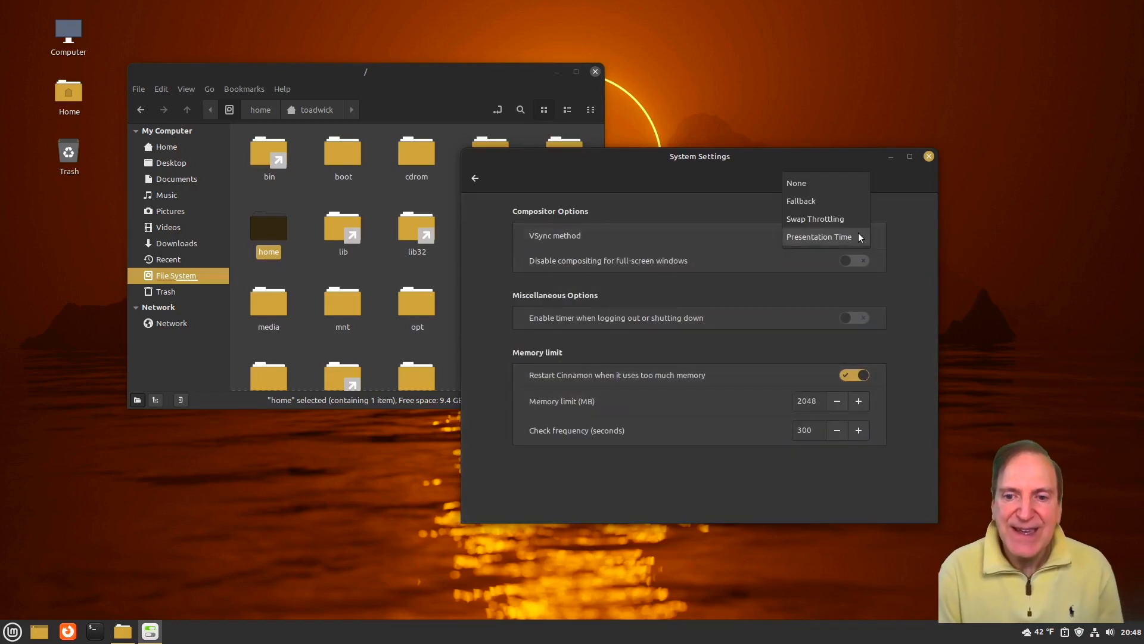
left_click(902, 237)
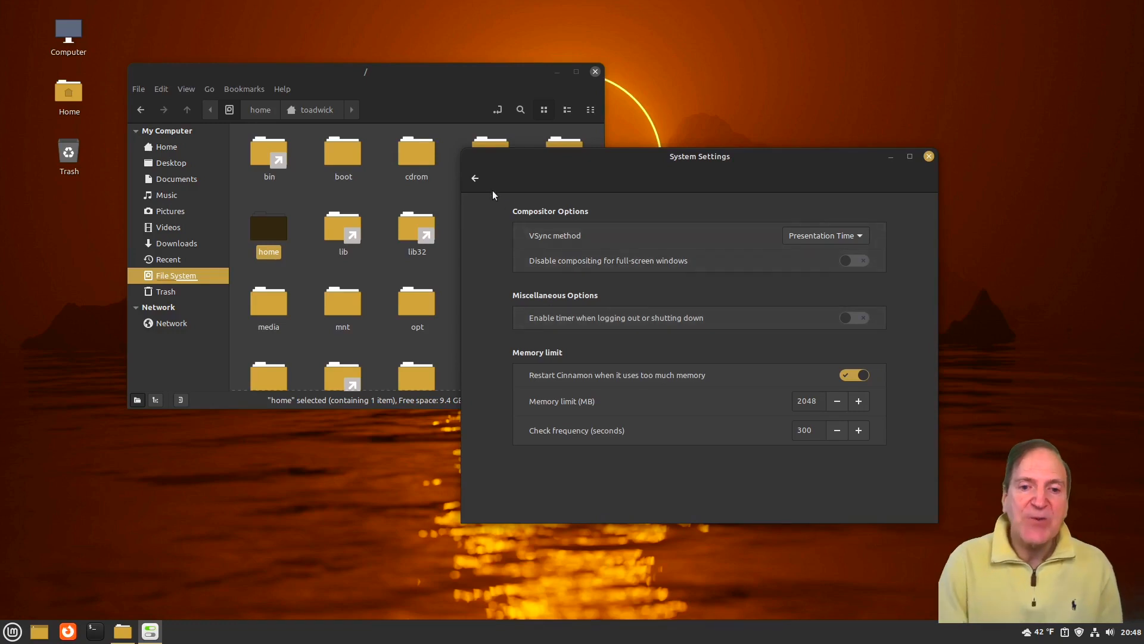
left_click(475, 179)
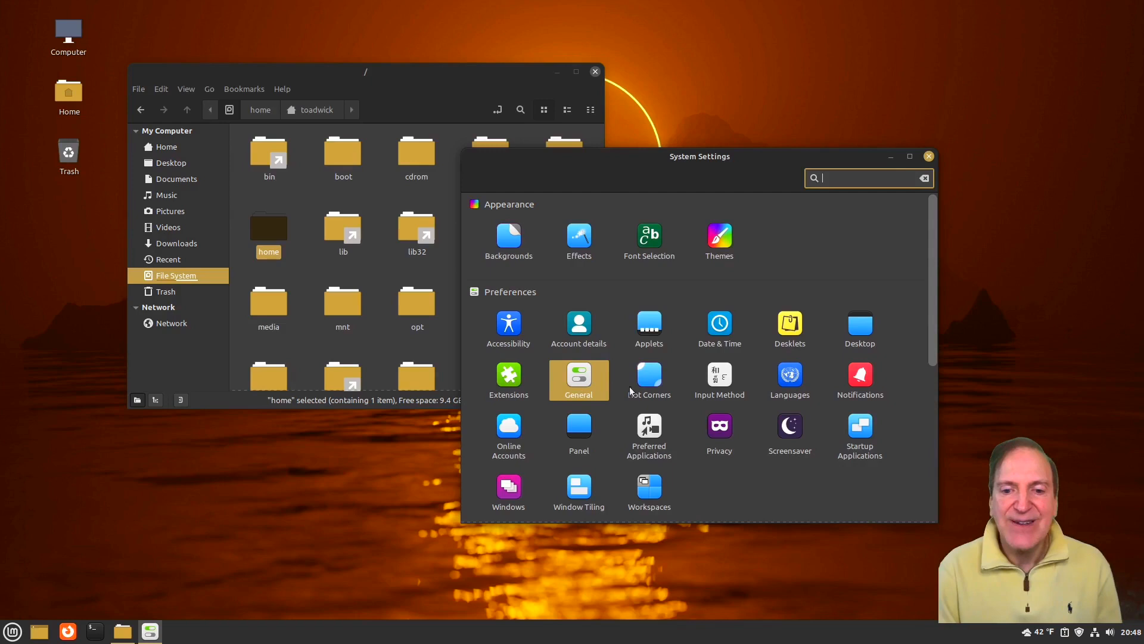
- Examine the Input Method instructions for Simplified and Traditional Chinese and the available frameworks, closing the window when done
left_click(733, 388)
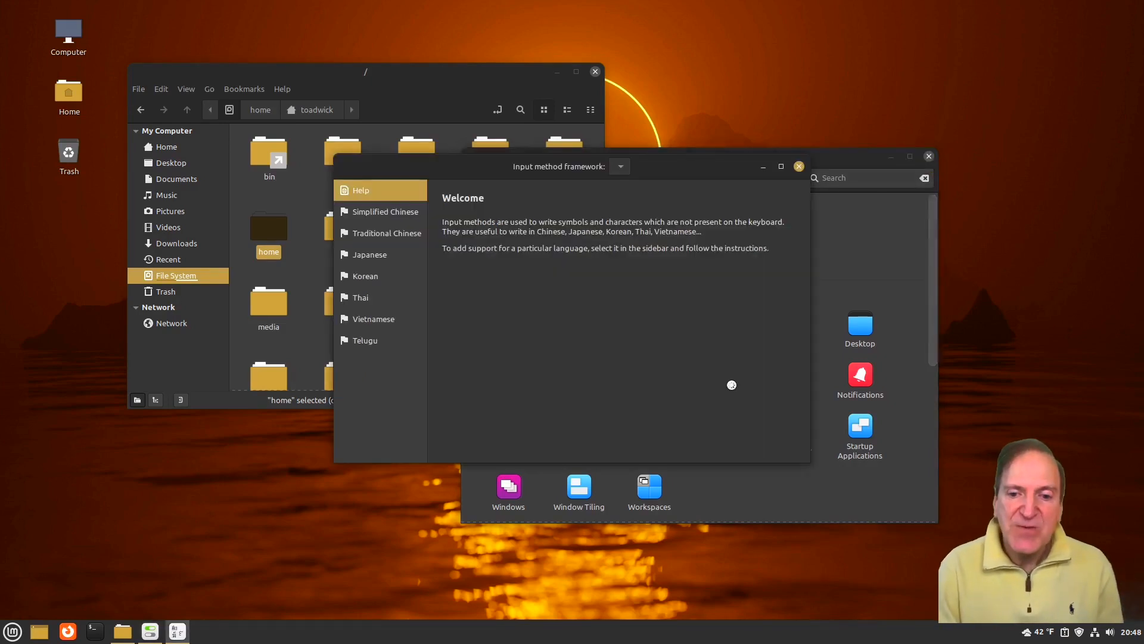
left_click(389, 212)
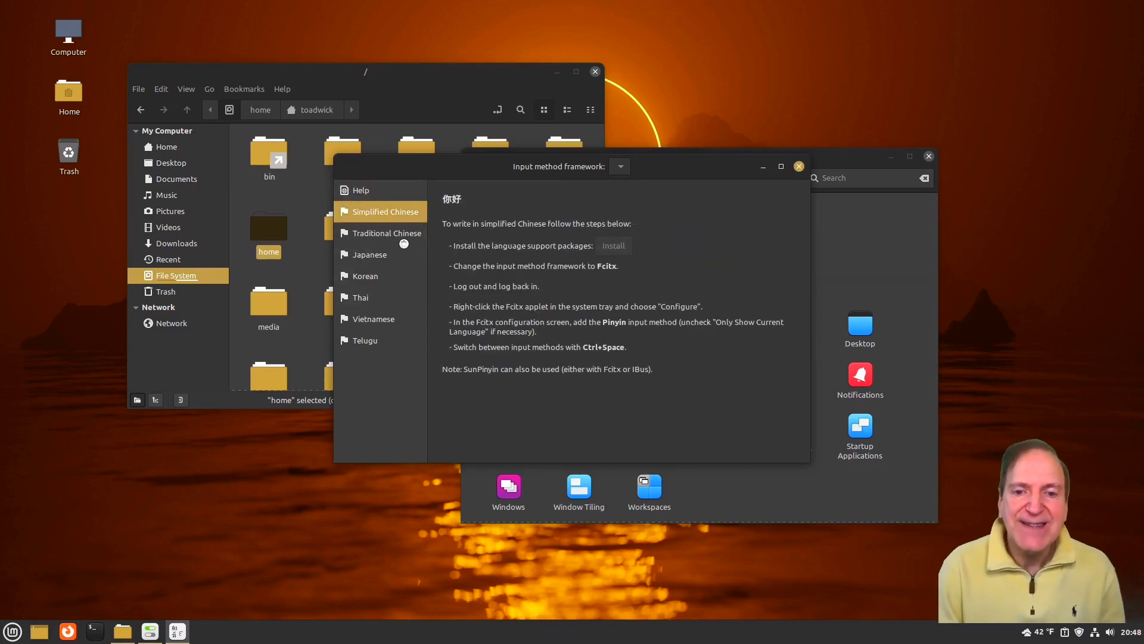
left_click(369, 234)
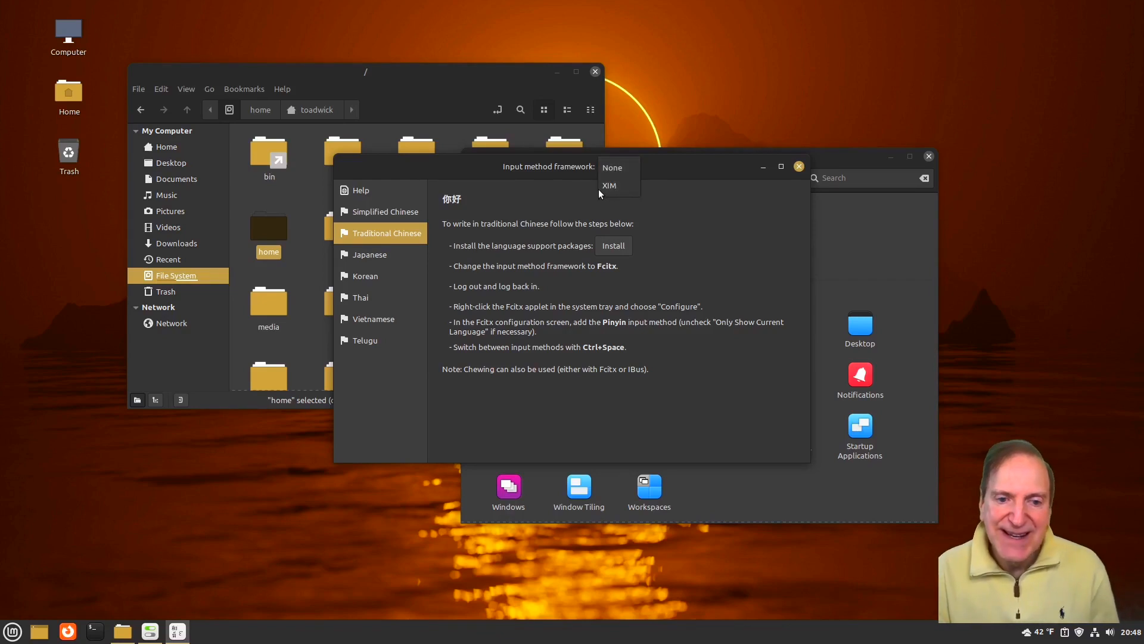
left_click(679, 161)
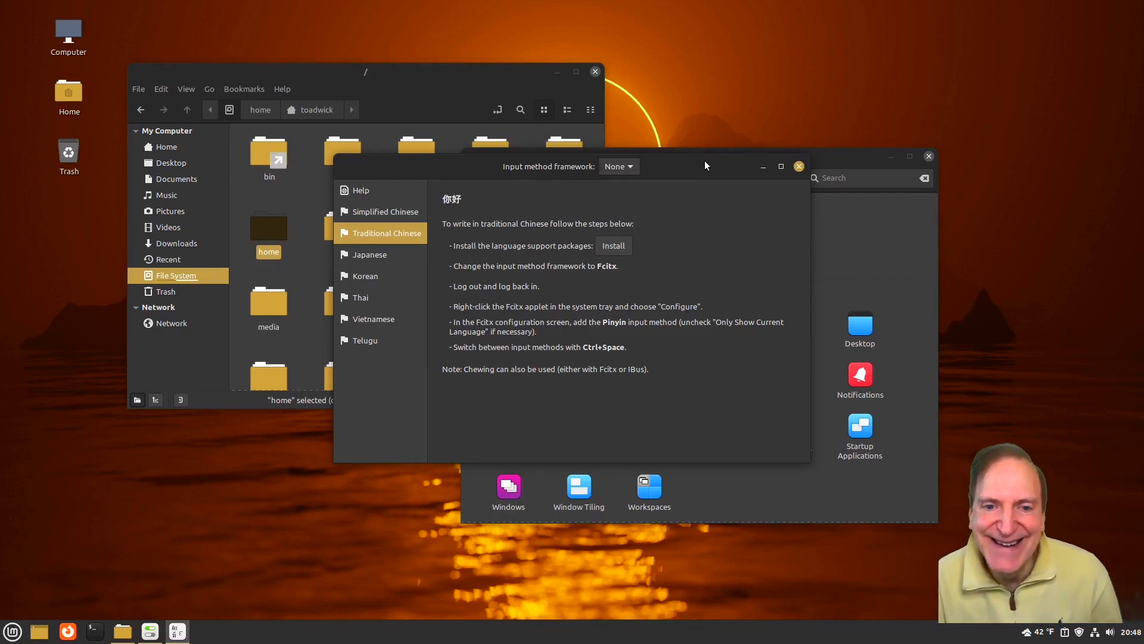
left_click(799, 167)
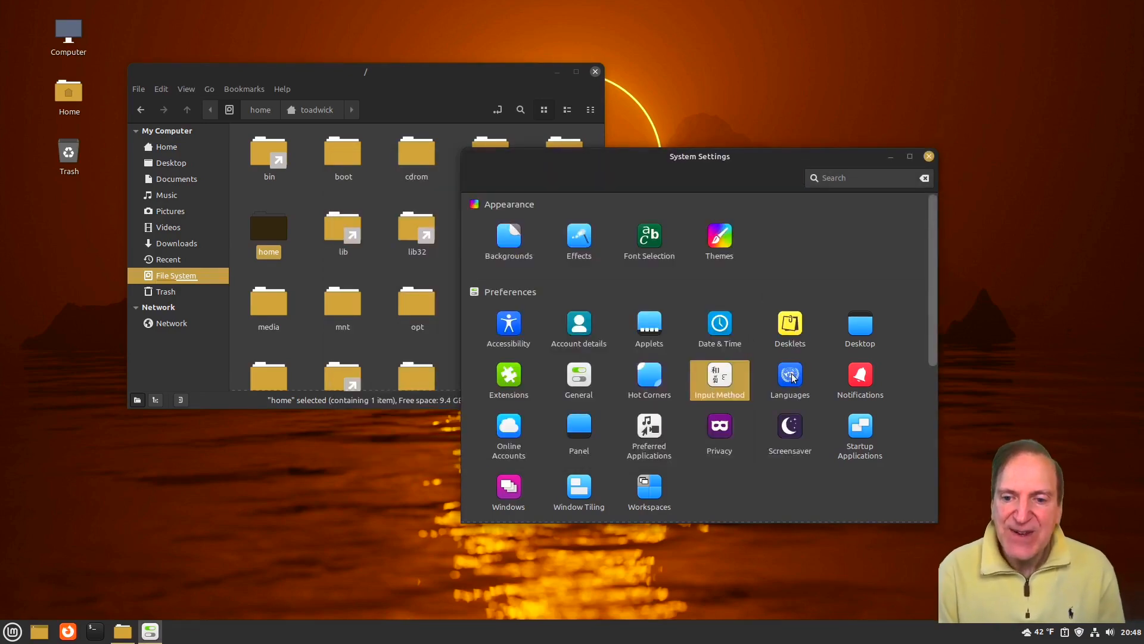
- Display a test notification from the Notifications settings and return to the settings overview
left_click(863, 376)
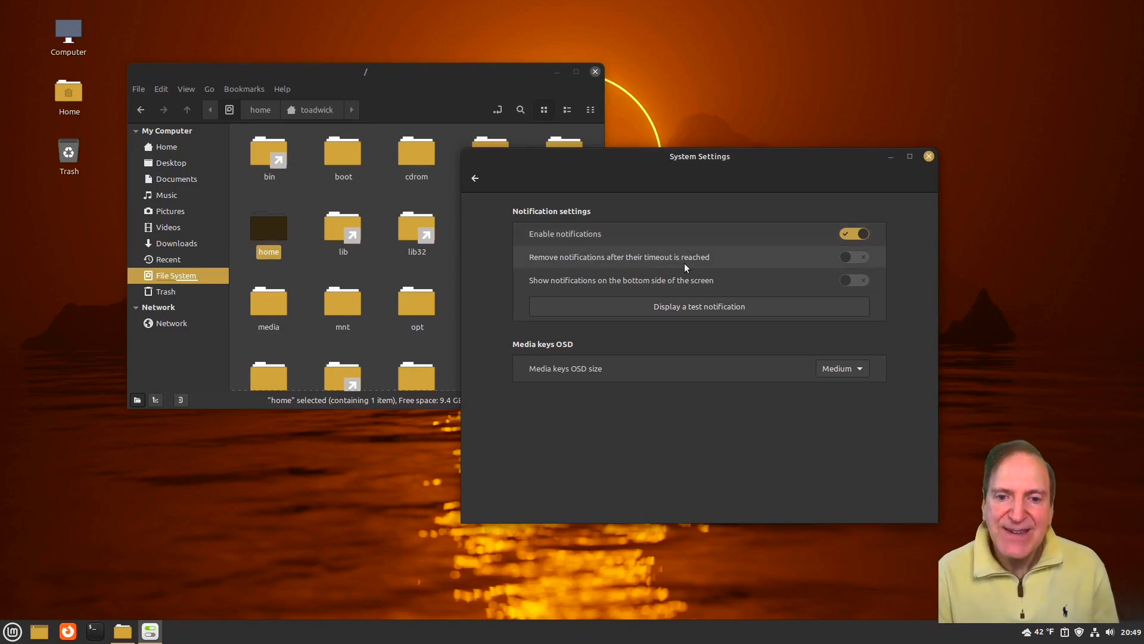
left_click(694, 308)
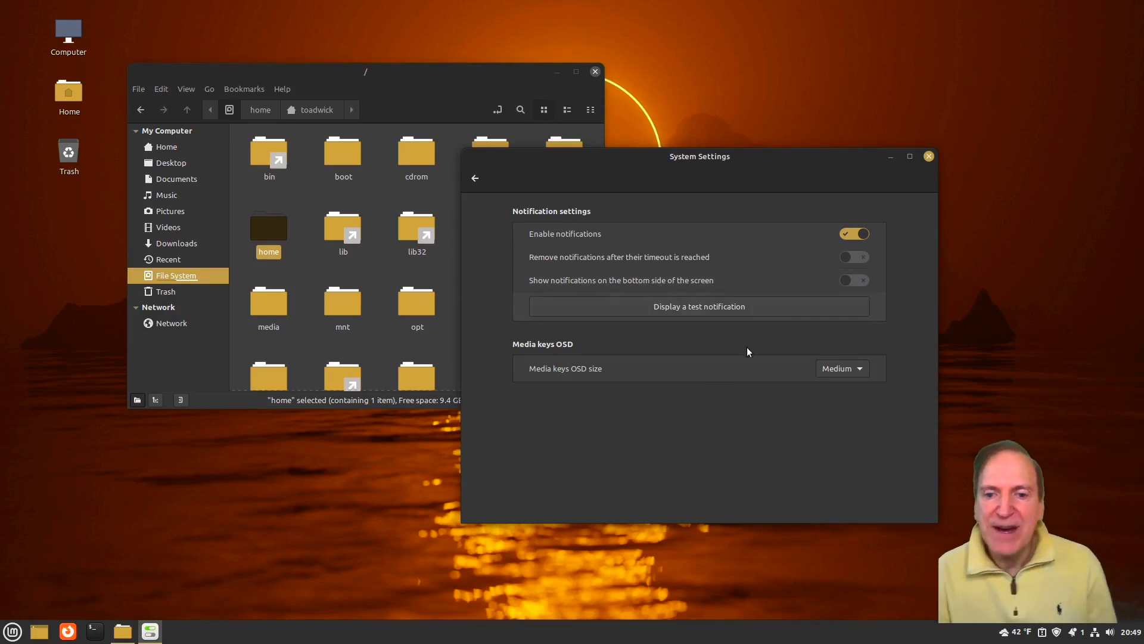
left_click(474, 177)
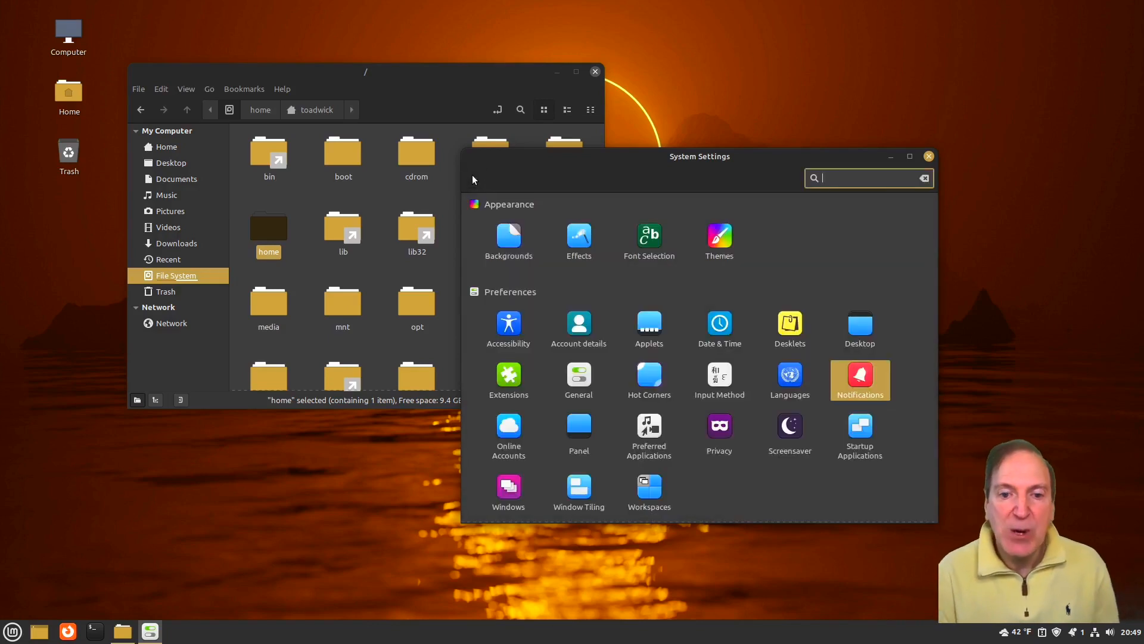
- Try panel heights of 29 and 51 in the Panel settings, restoring the height to 40
scroll(562, 384, "down", 3)
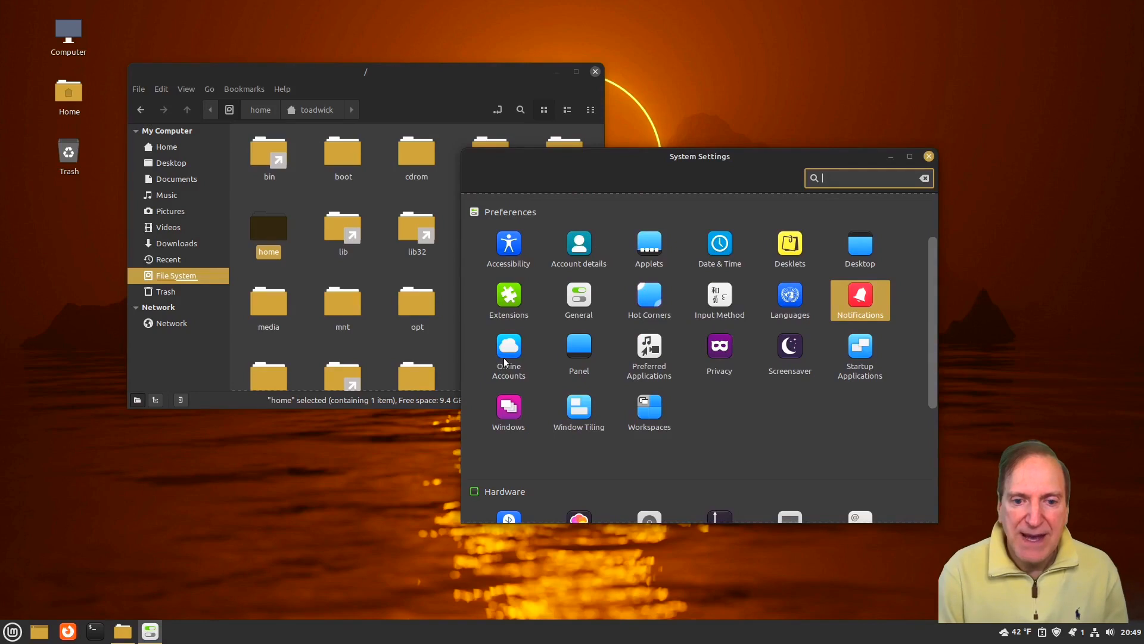
left_click(578, 350)
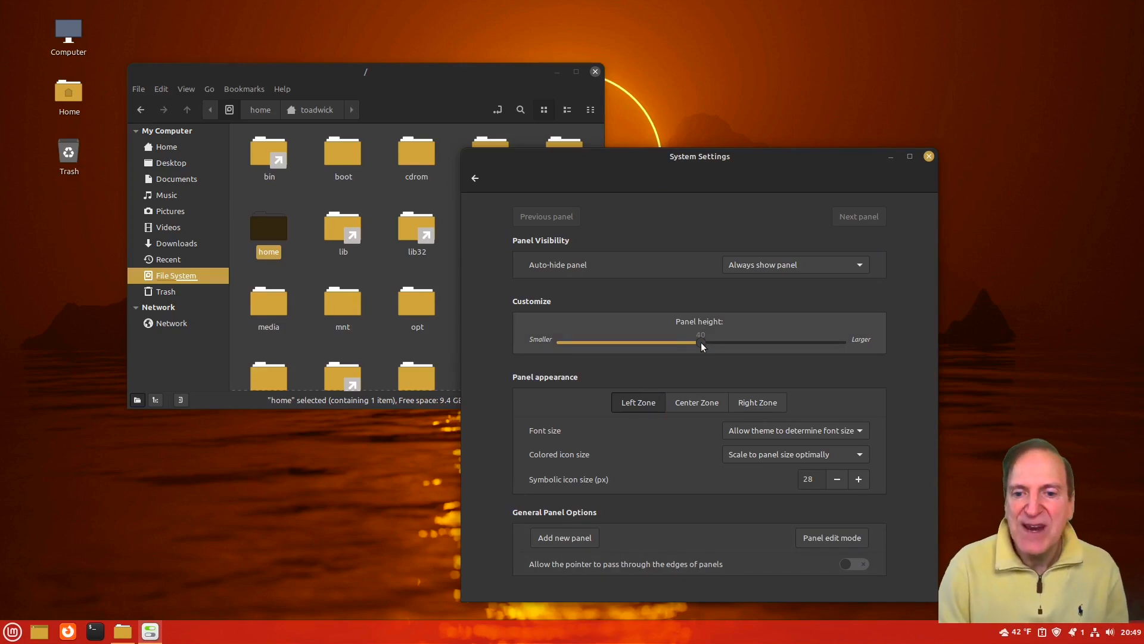
left_click_drag(700, 342, 621, 338)
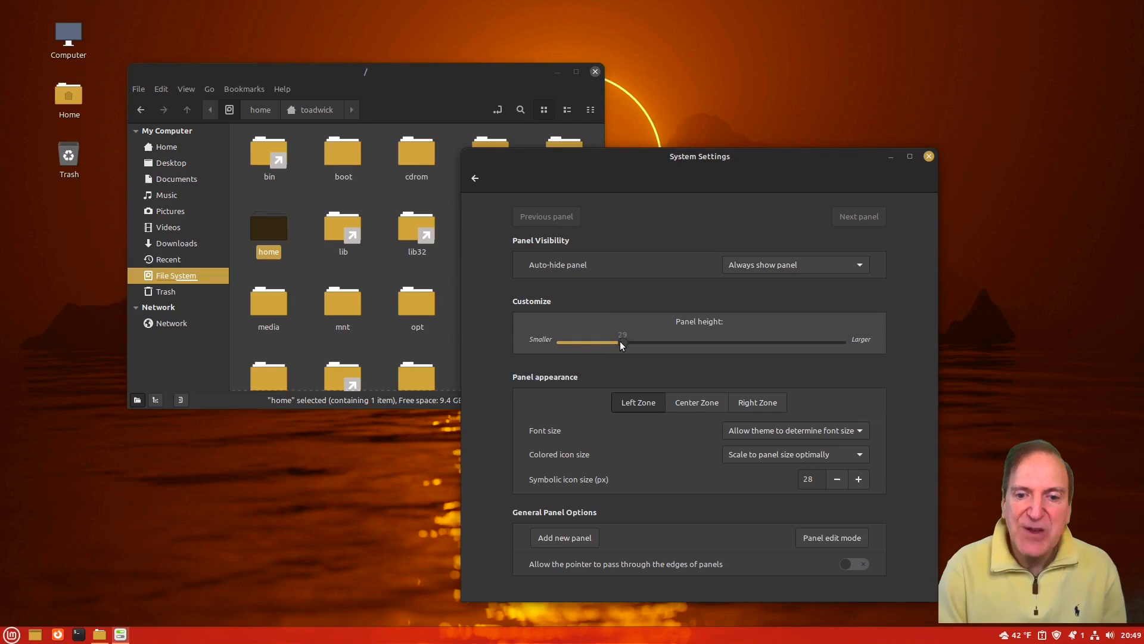
left_click_drag(777, 339, 780, 340)
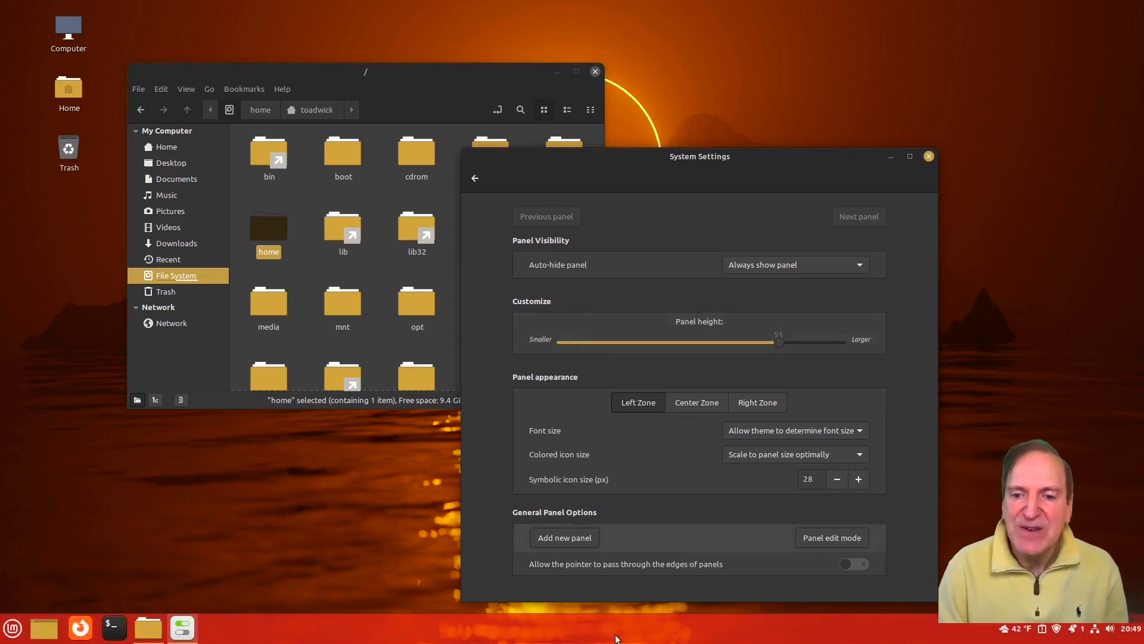
left_click(704, 339)
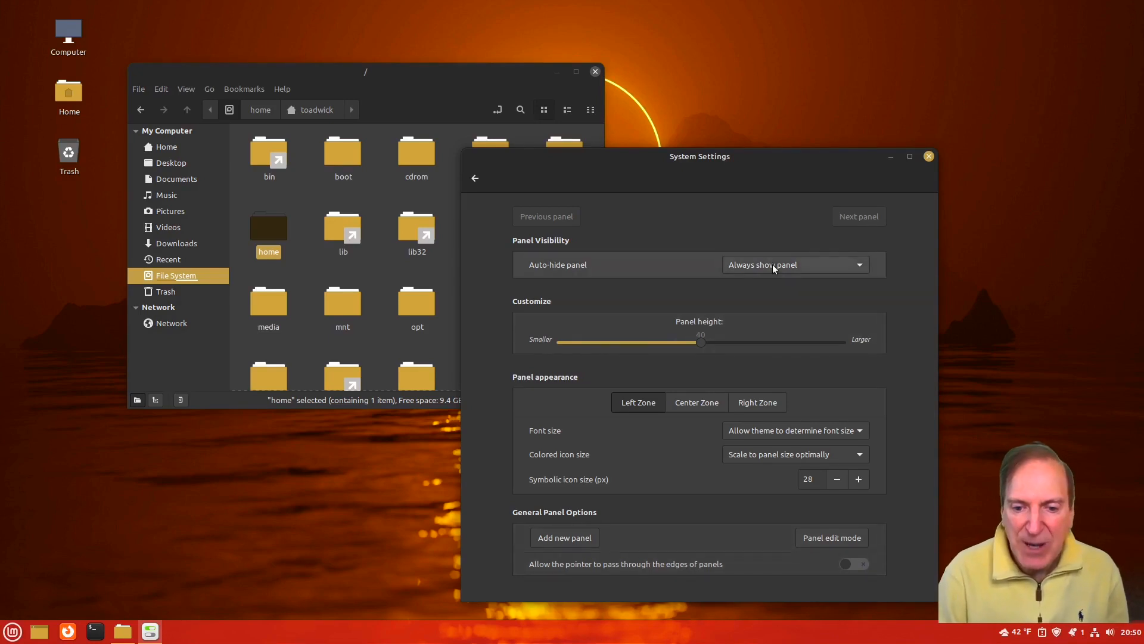
- Review the auto-hide choices for the panel, keeping Always show panel, and return to the settings overview
left_click(792, 267)
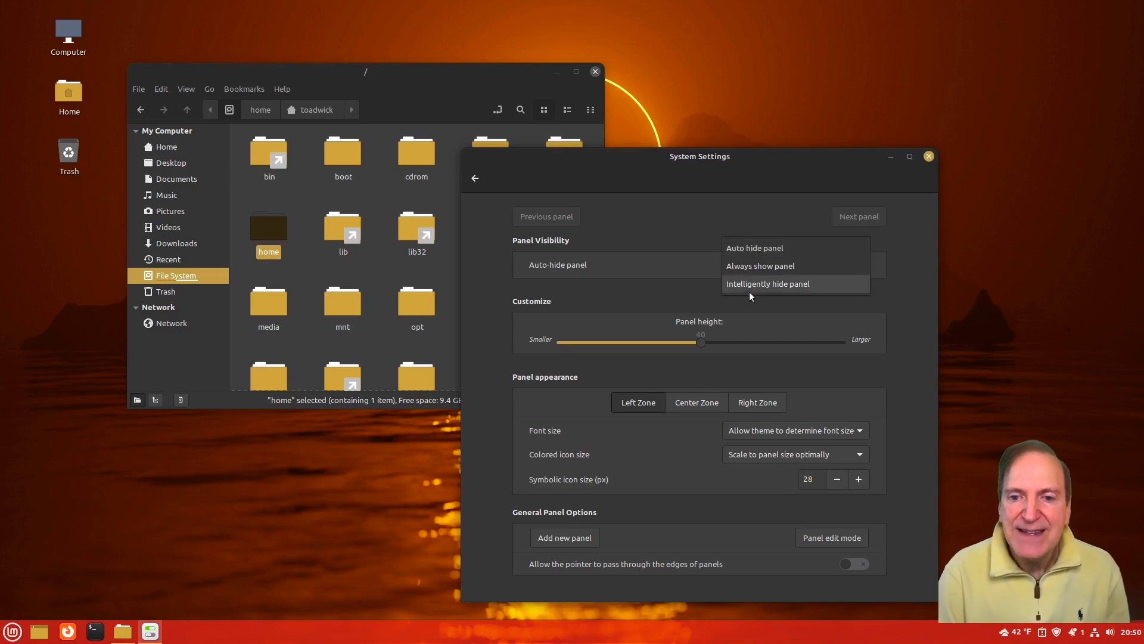
left_click(664, 239)
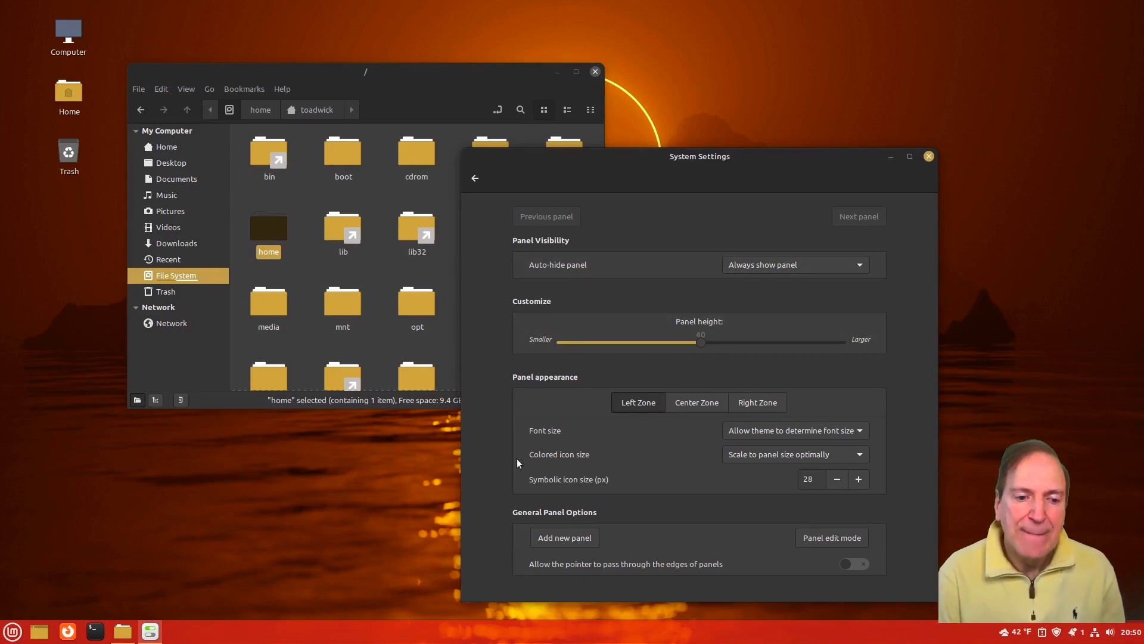
left_click(476, 178)
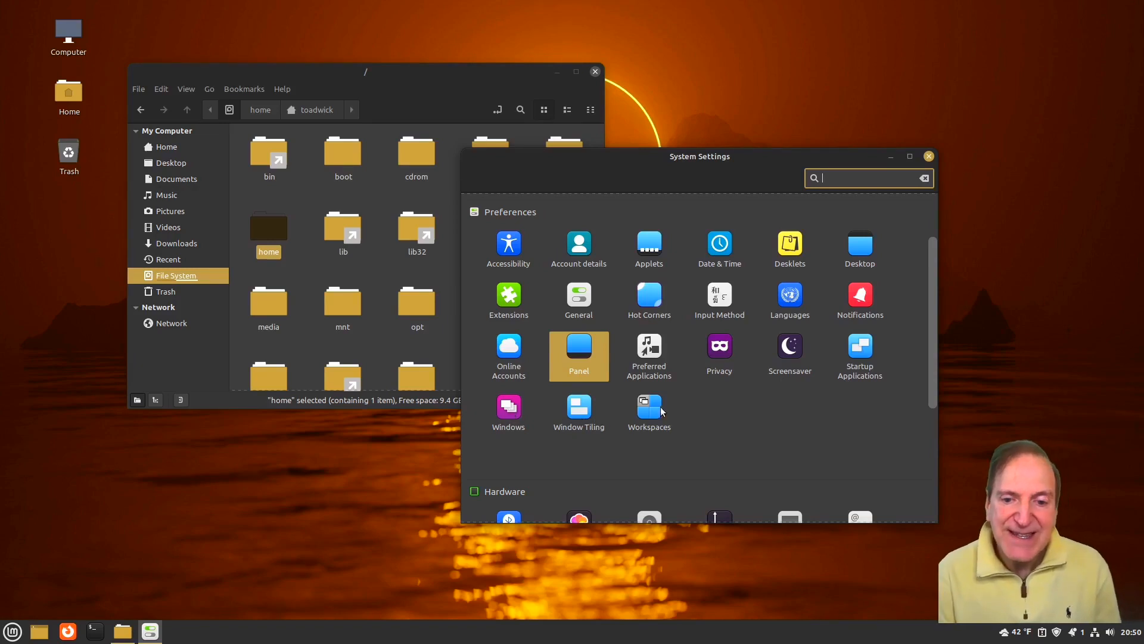
- Review the Window Tiling settings and the System Info page, returning to the settings overview after each
left_click(579, 413)
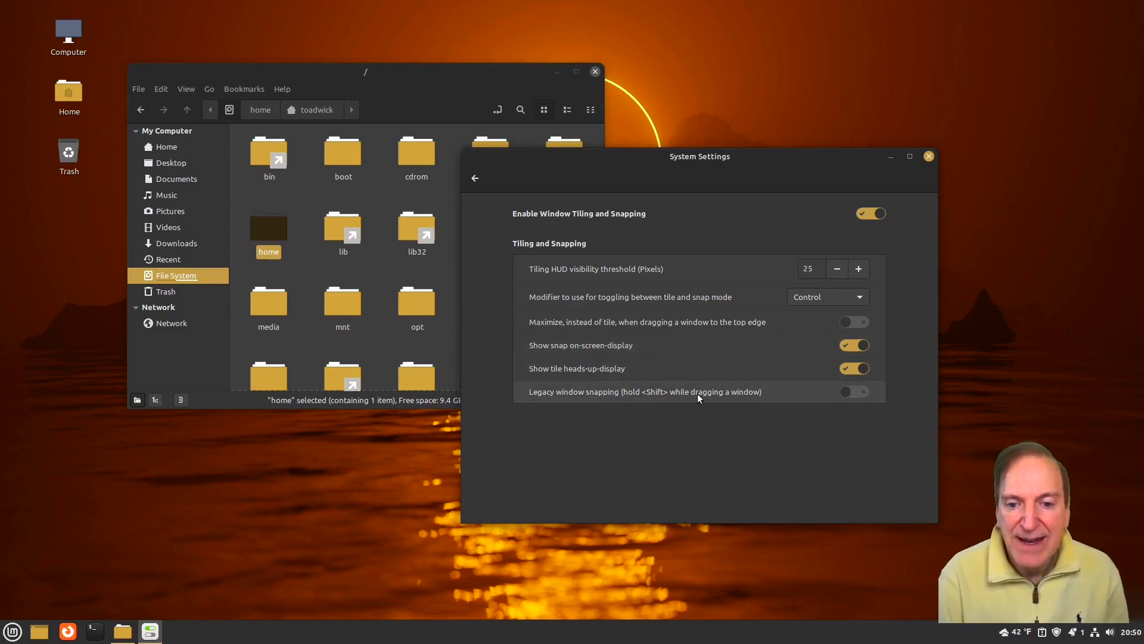
left_click(475, 178)
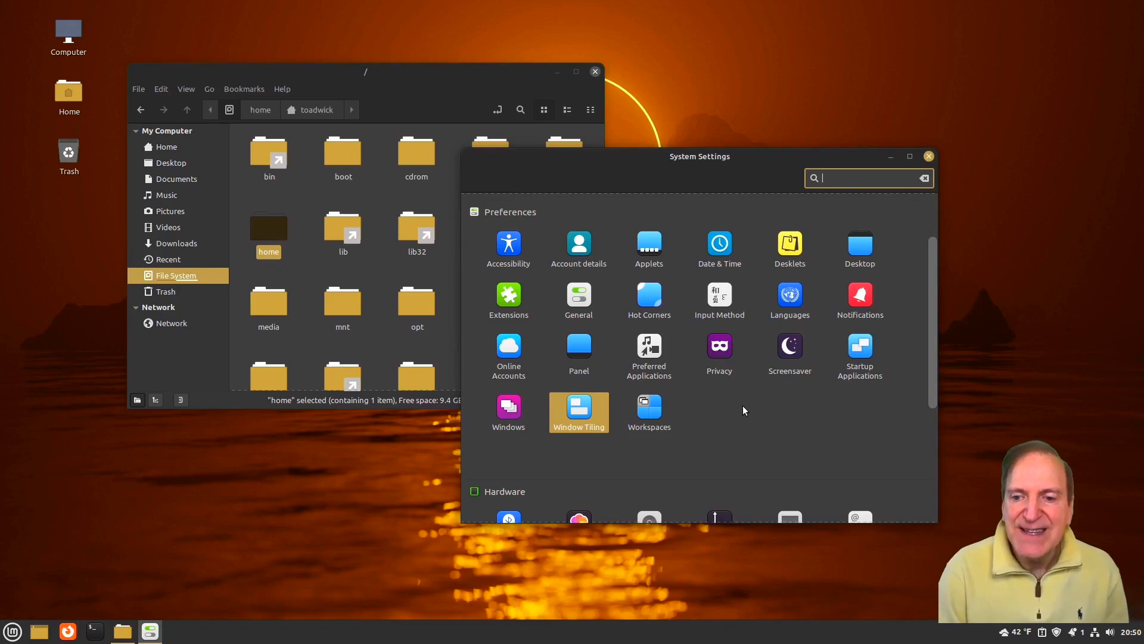
scroll(743, 406, "down", 5)
scroll(566, 387, "down", 2)
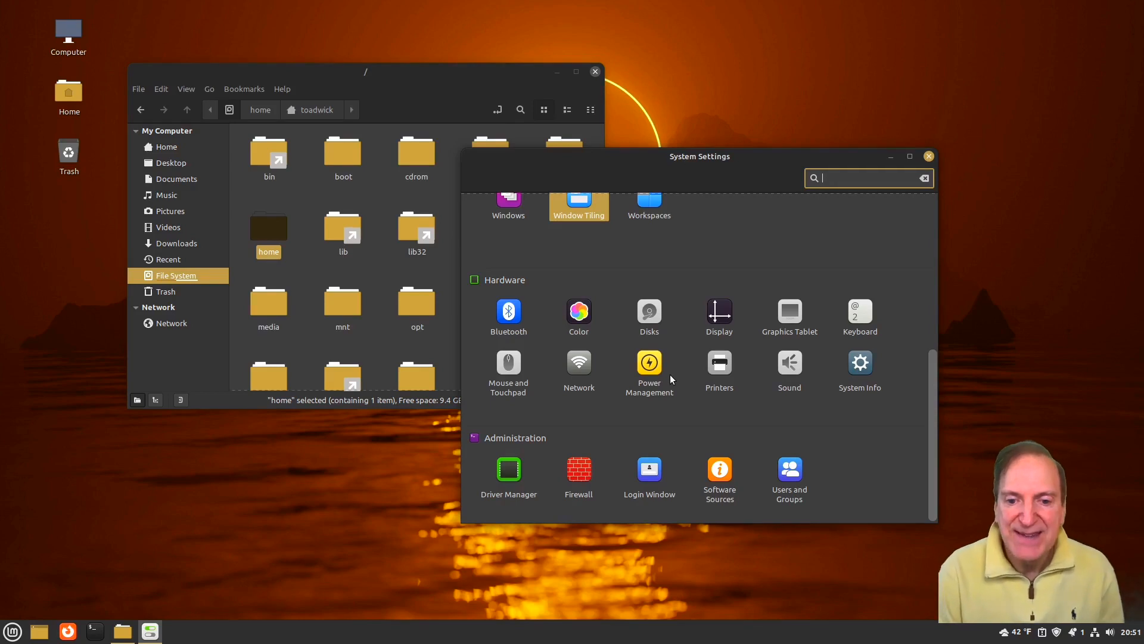
left_click(869, 361)
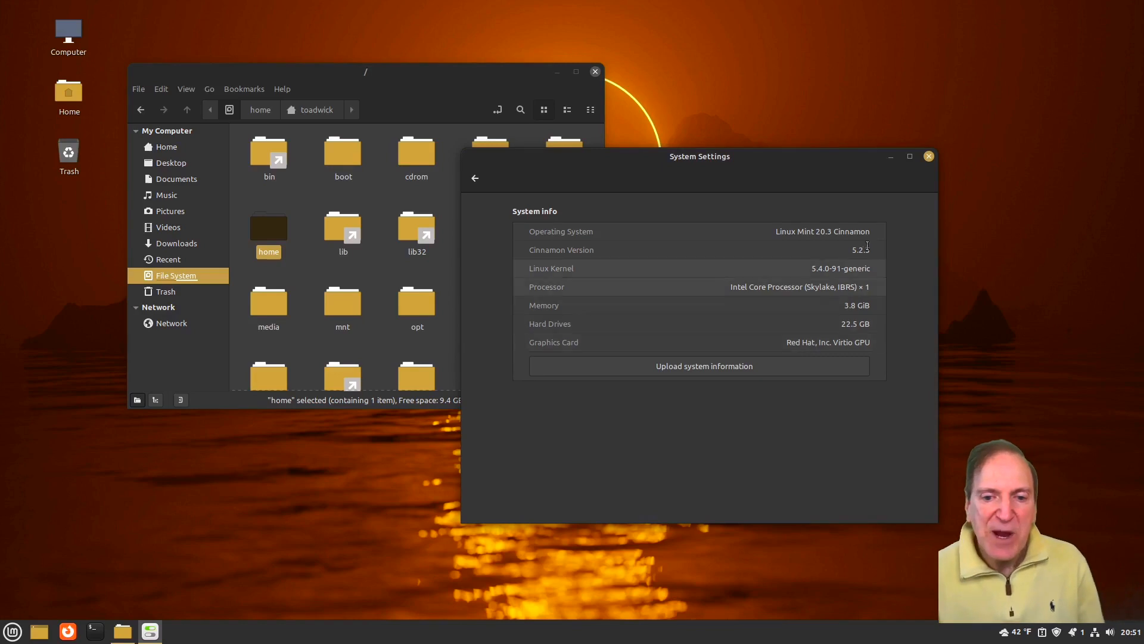
left_click(476, 179)
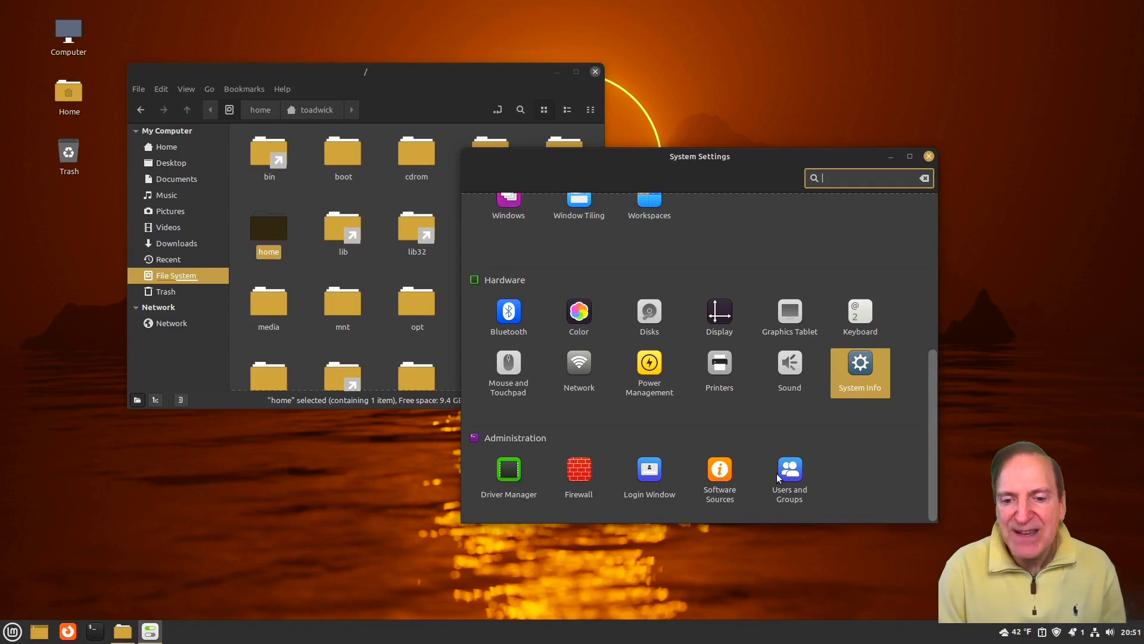
- Open Users and Groups from the Administration settings, authenticating with the account password
left_click(797, 474)
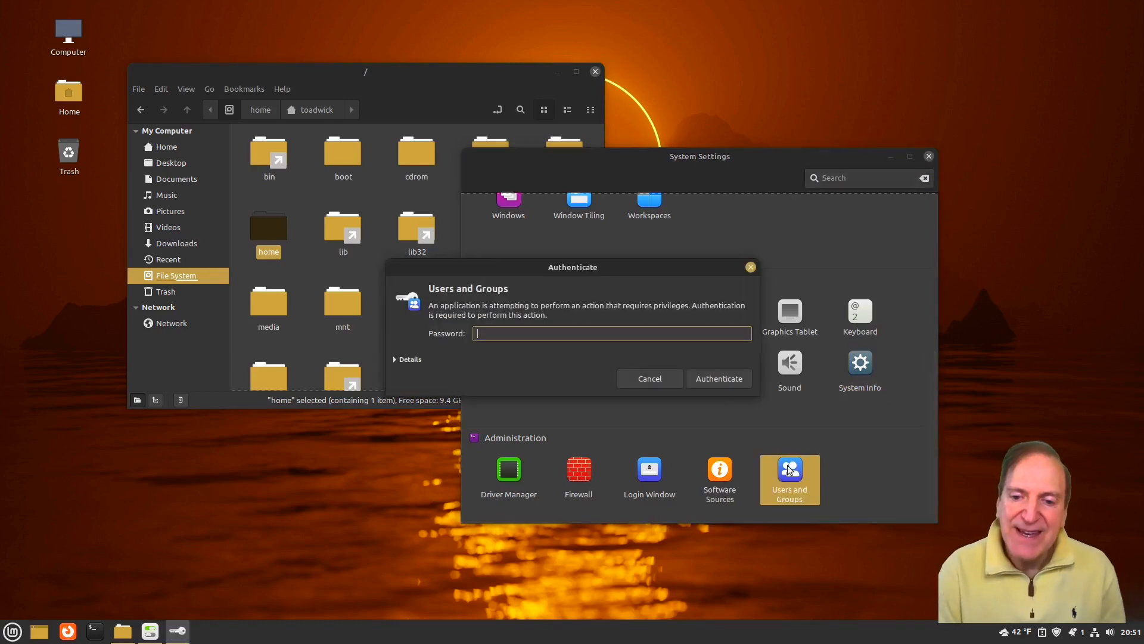
type("****")
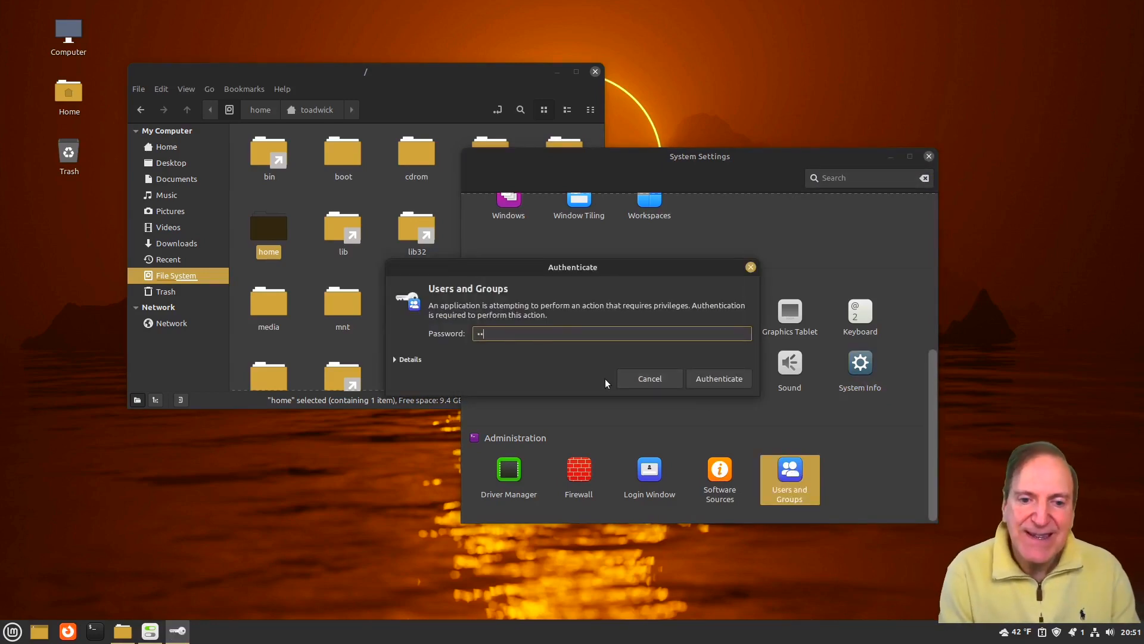
key("Return")
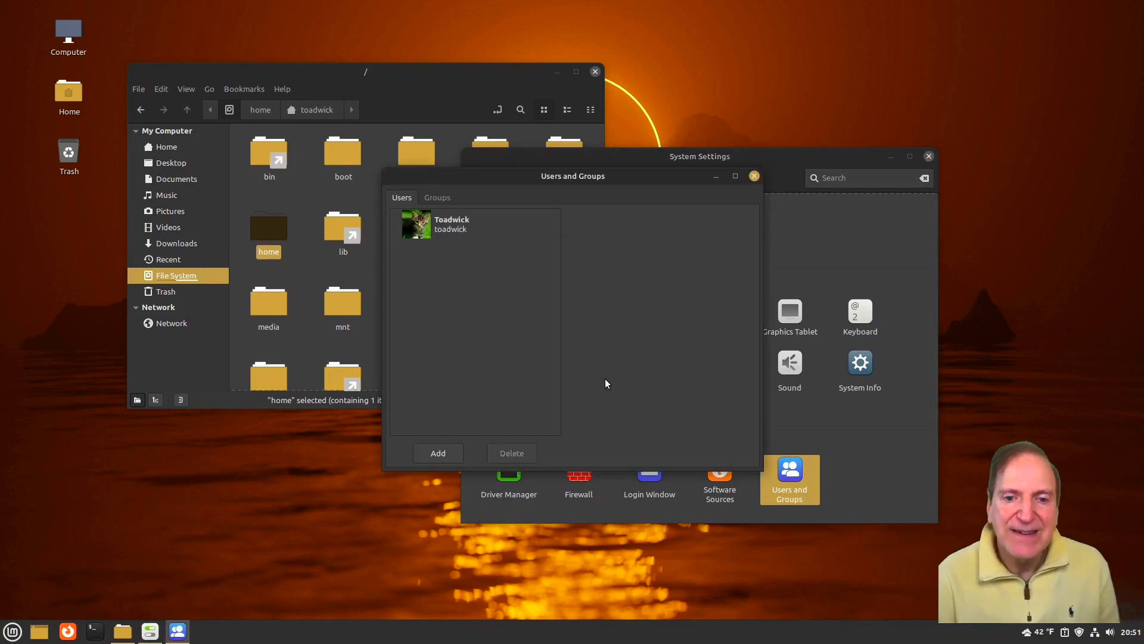
- Review the listed user's account type options, keeping Administrator, and look through the group memberships, closing the group list without changes
left_click(434, 229)
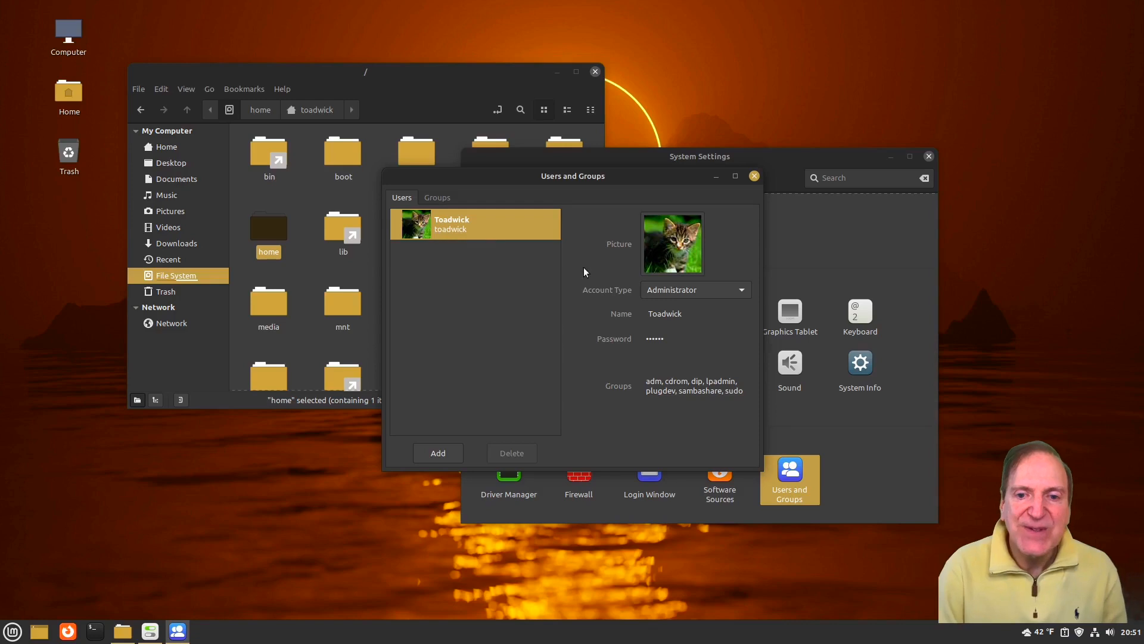
left_click(742, 289)
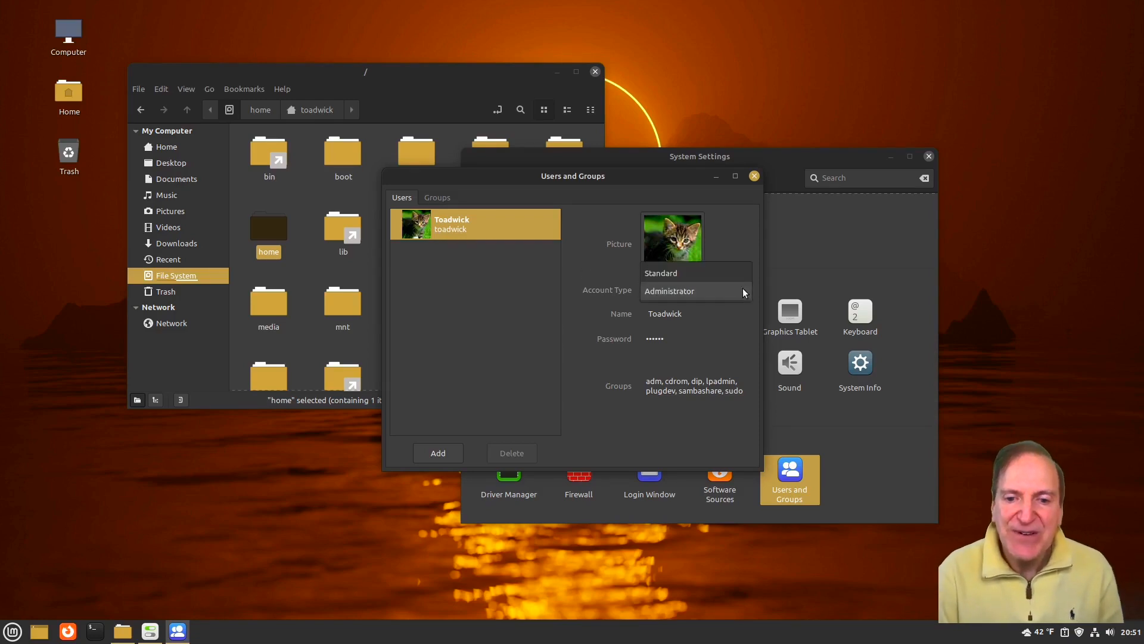
left_click(743, 291)
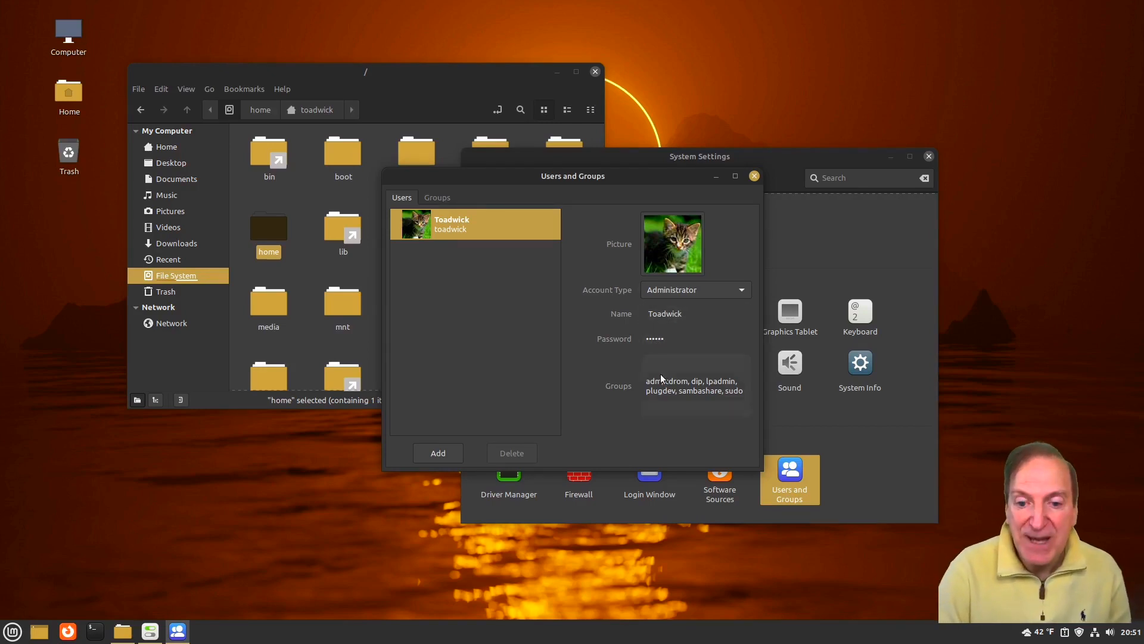
left_click(674, 391)
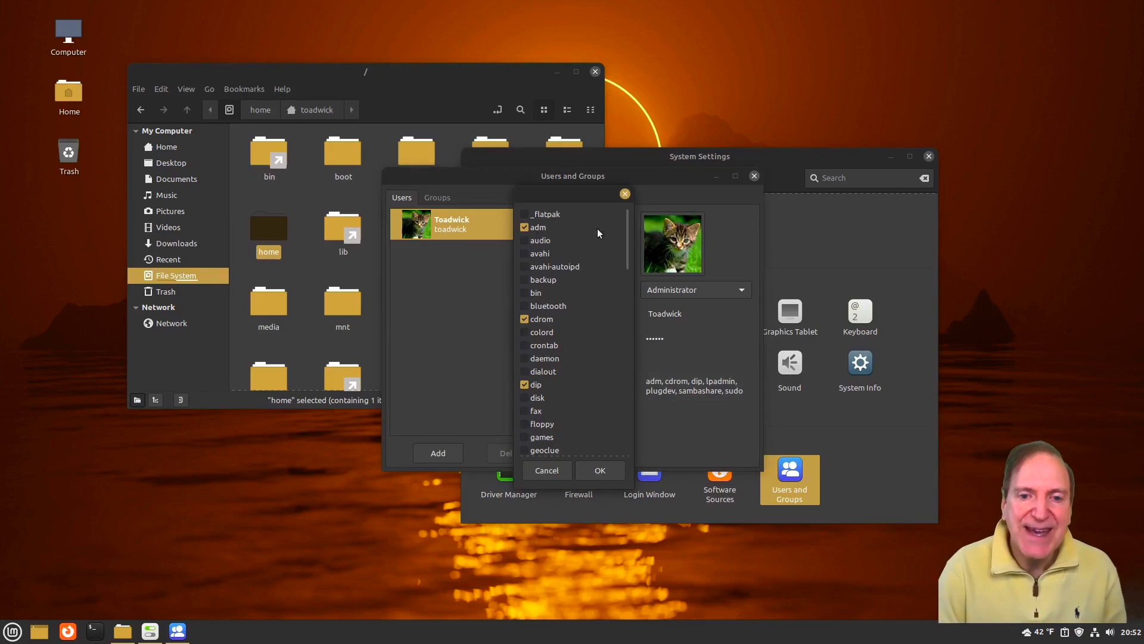
left_click_drag(626, 223, 617, 367)
scroll(616, 373, "down", 3)
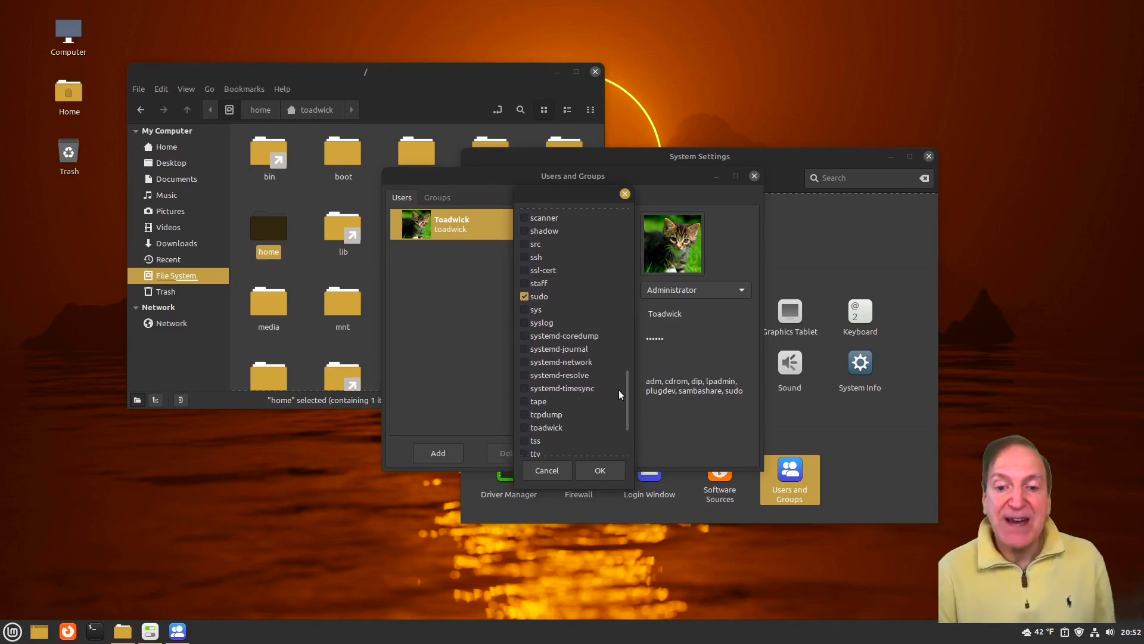
left_click(624, 194)
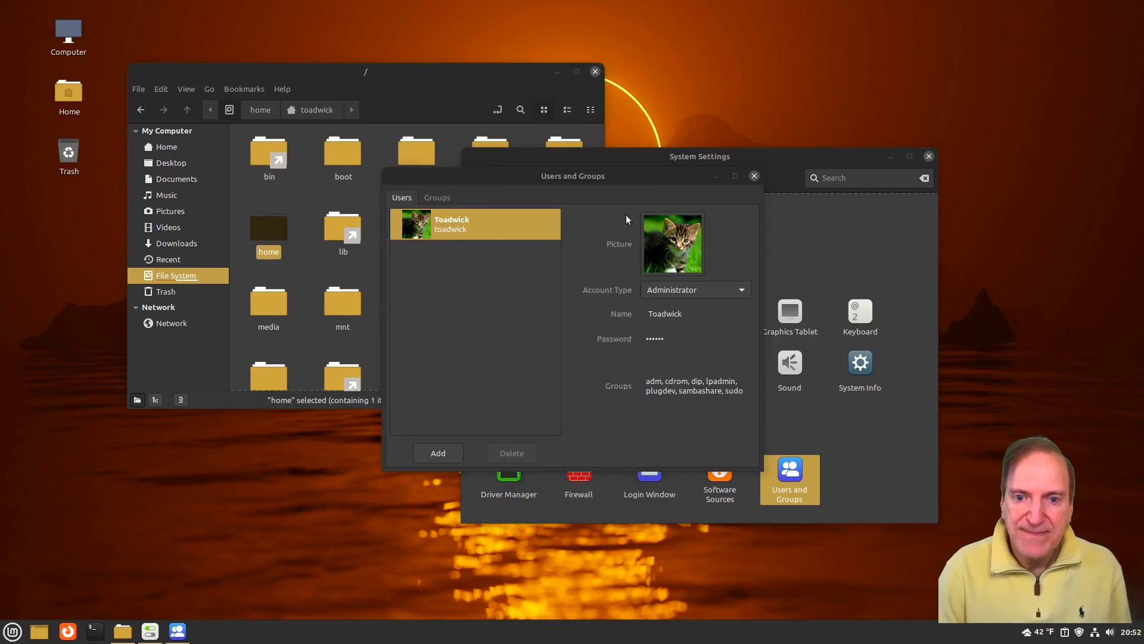
- Review the system's Groups list, open the bluetooth group's name for editing, cancel it, and close Users and Groups
left_click(432, 198)
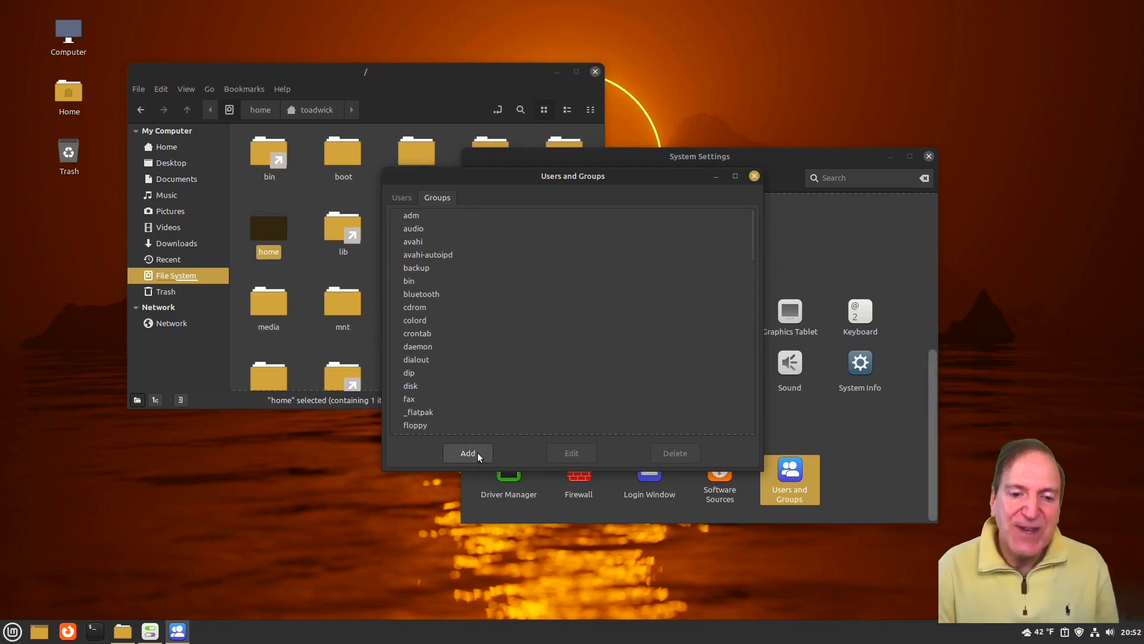
left_click(431, 292)
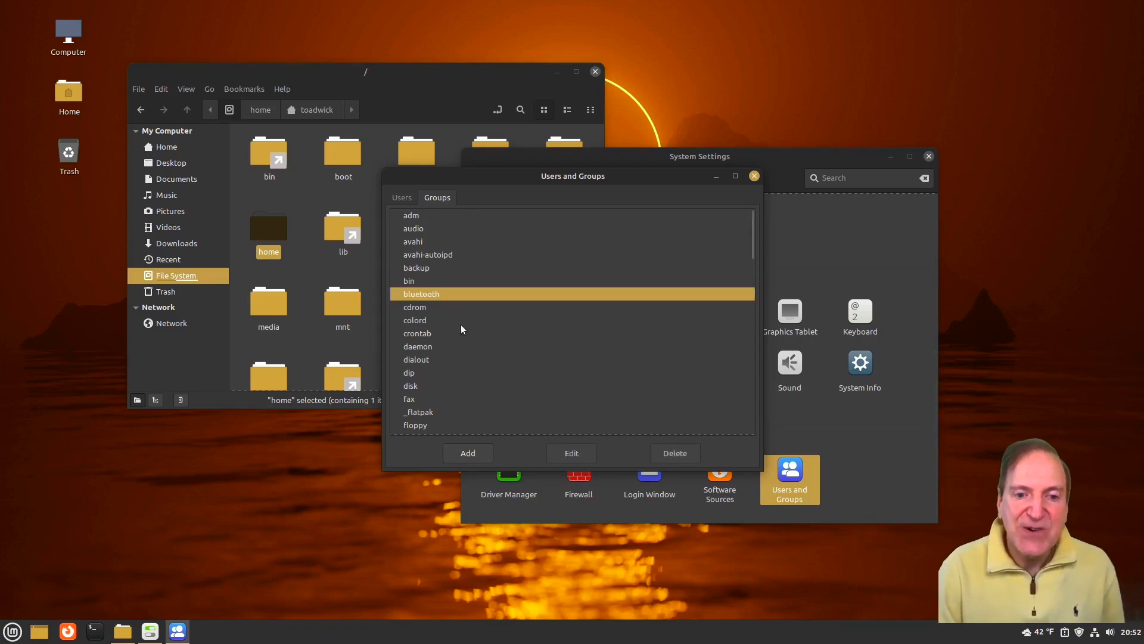
left_click(569, 453)
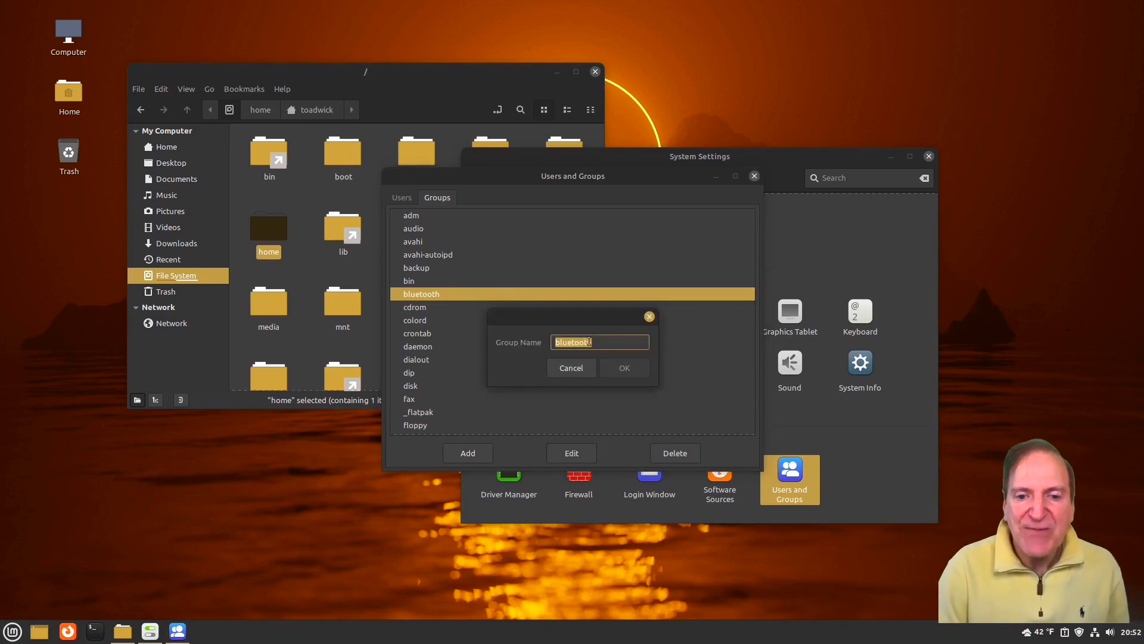
left_click(571, 367)
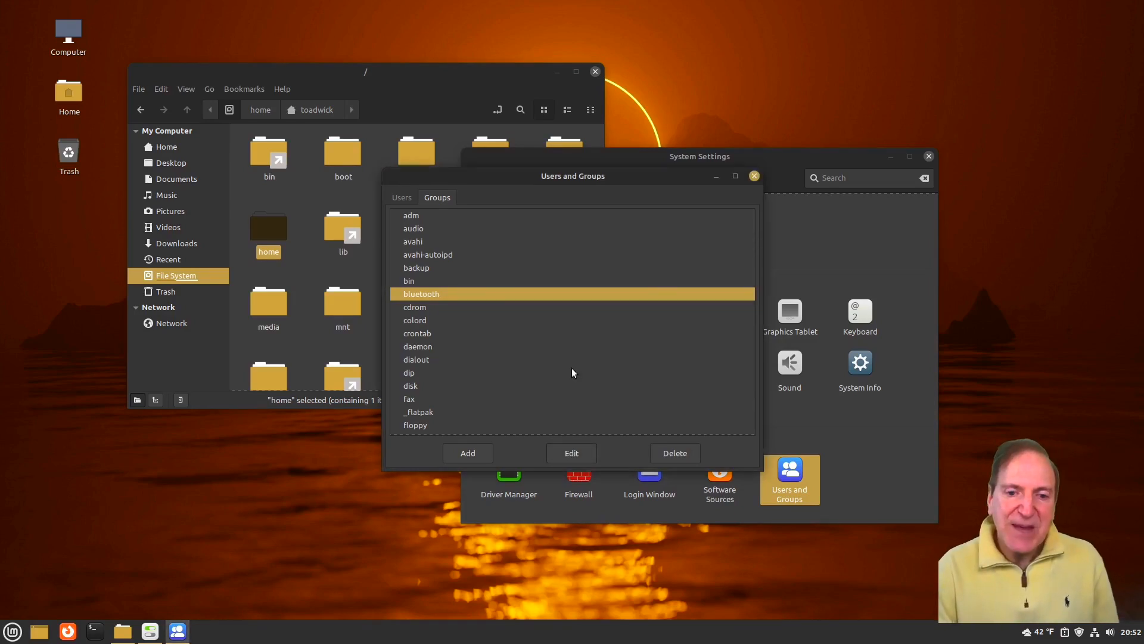
left_click(754, 176)
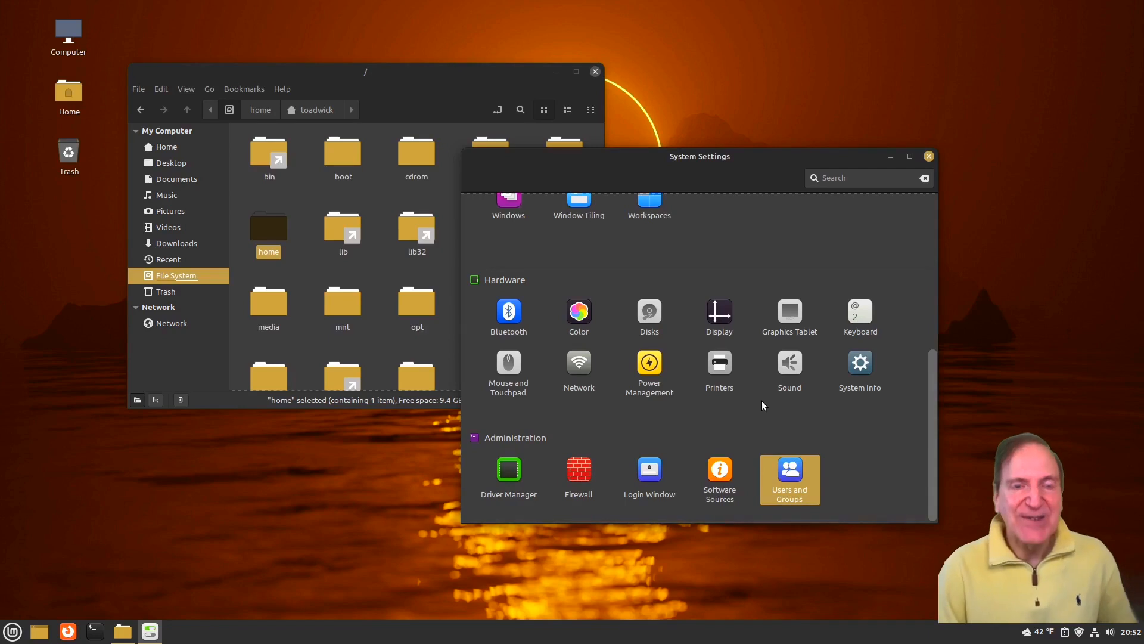
- Close System Settings, and return the file manager to the Home folder before closing it
scroll(760, 400, "up", 3)
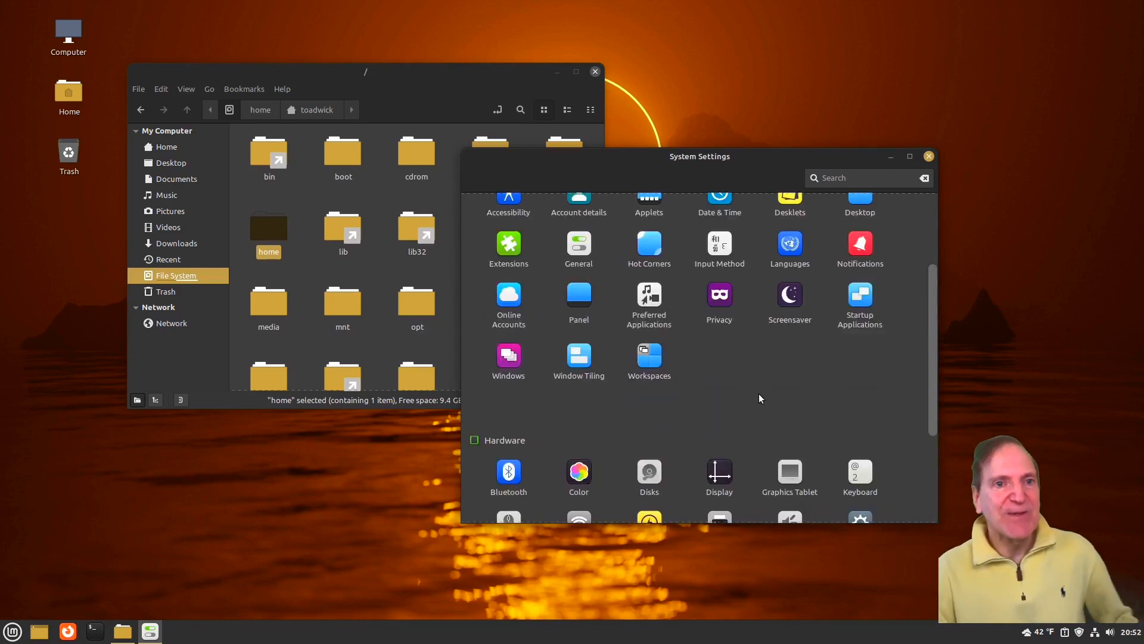
left_click(928, 157)
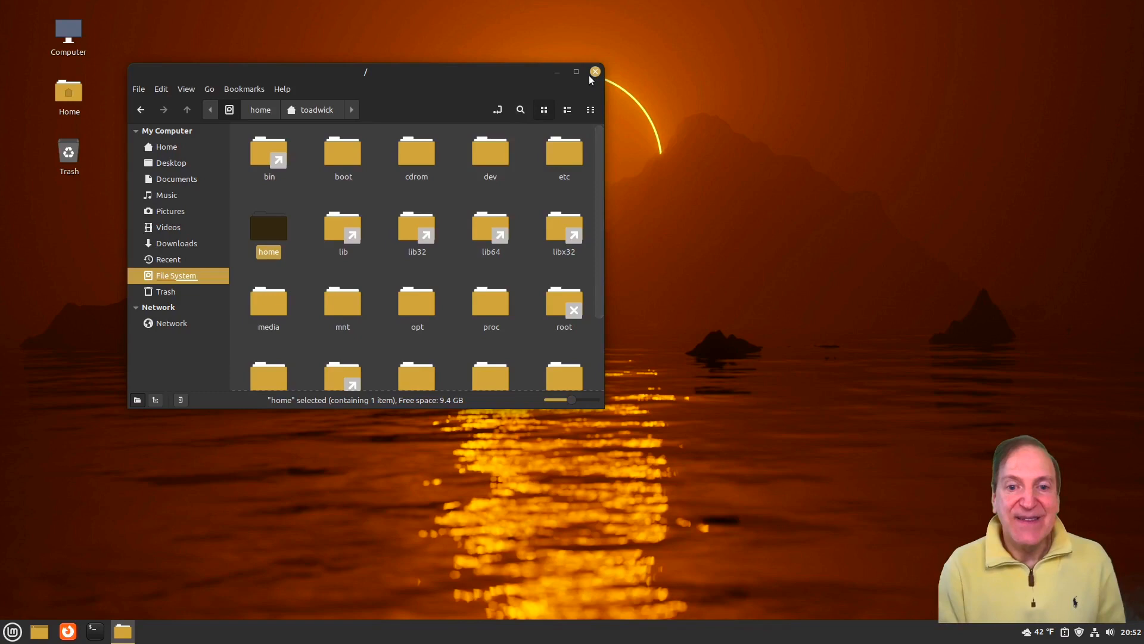
left_click(167, 147)
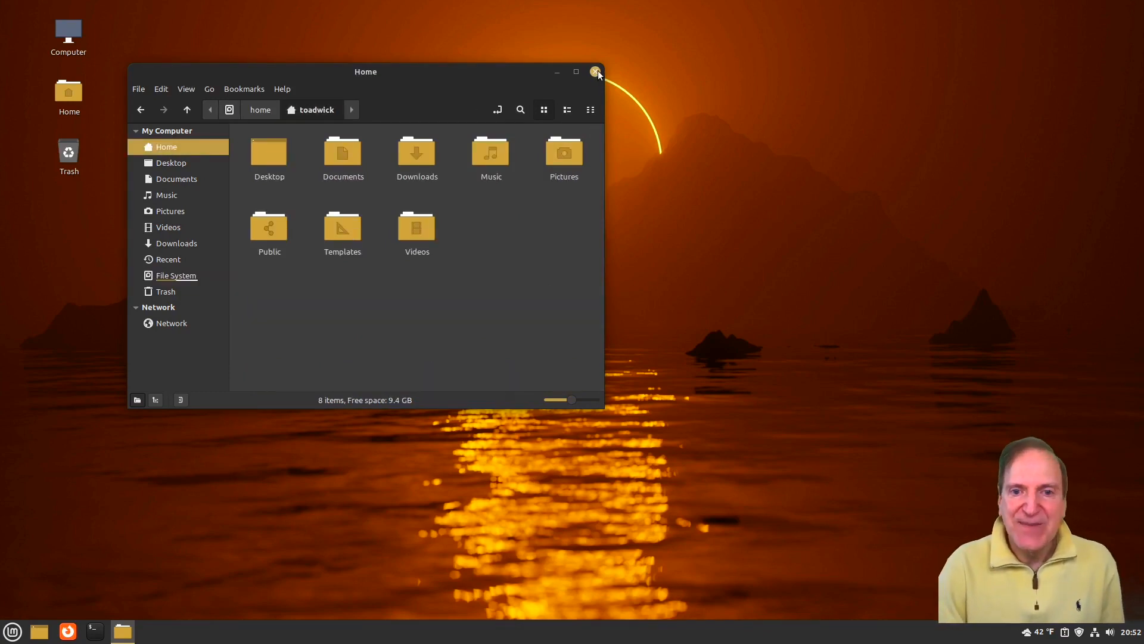
left_click(595, 72)
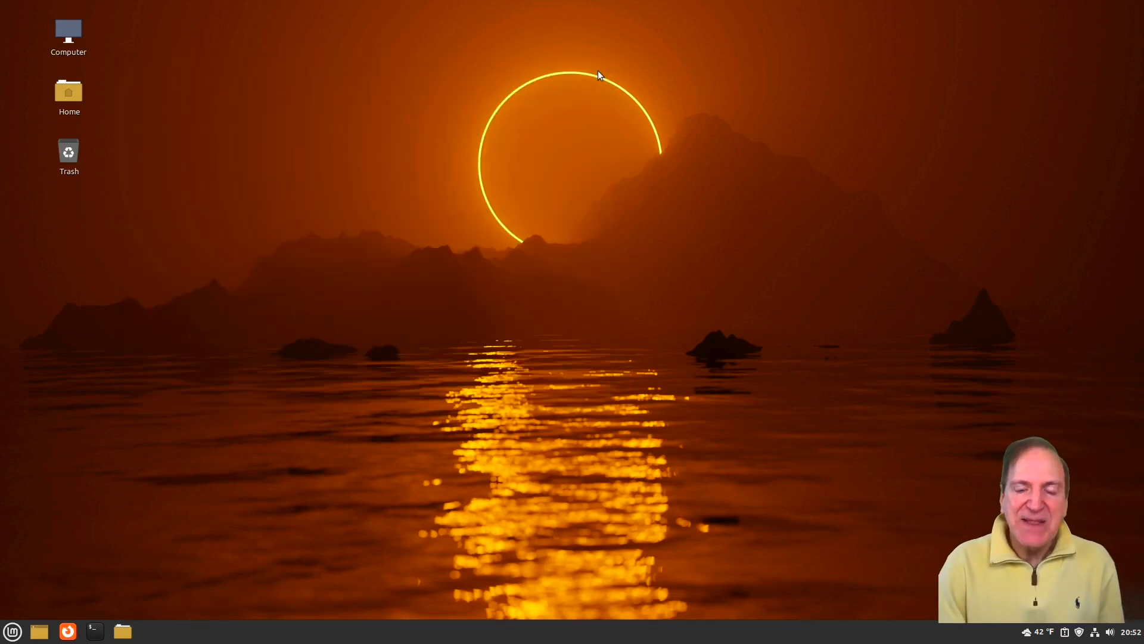
- Open the desktop folder as root from the empty desktop, authenticating with the account password
right_click(639, 363)
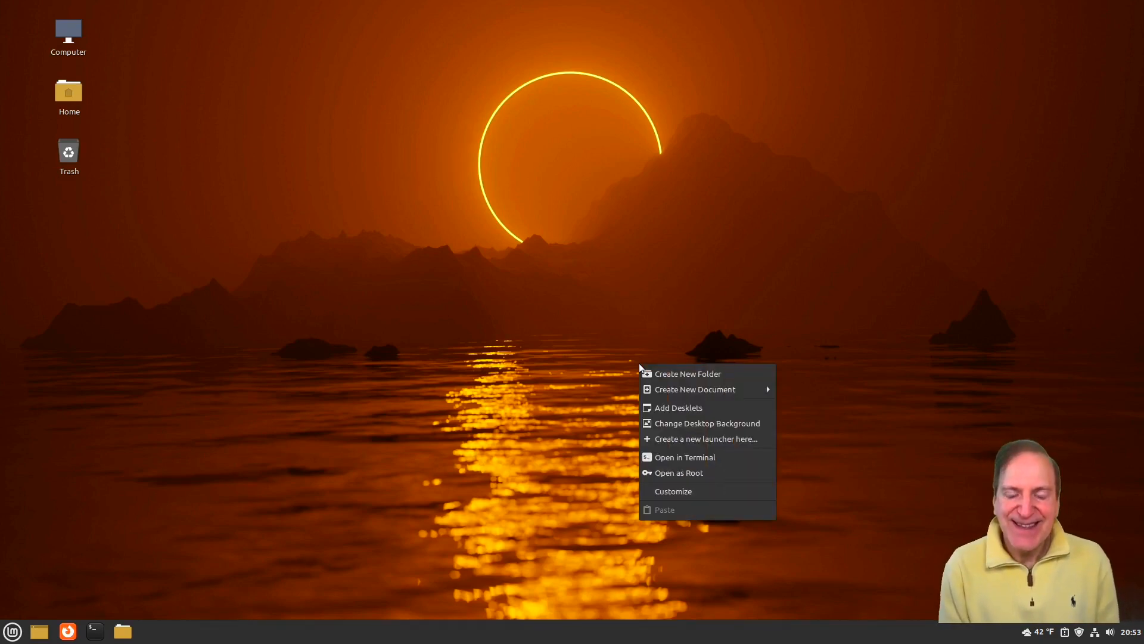
mouse_move(679, 392)
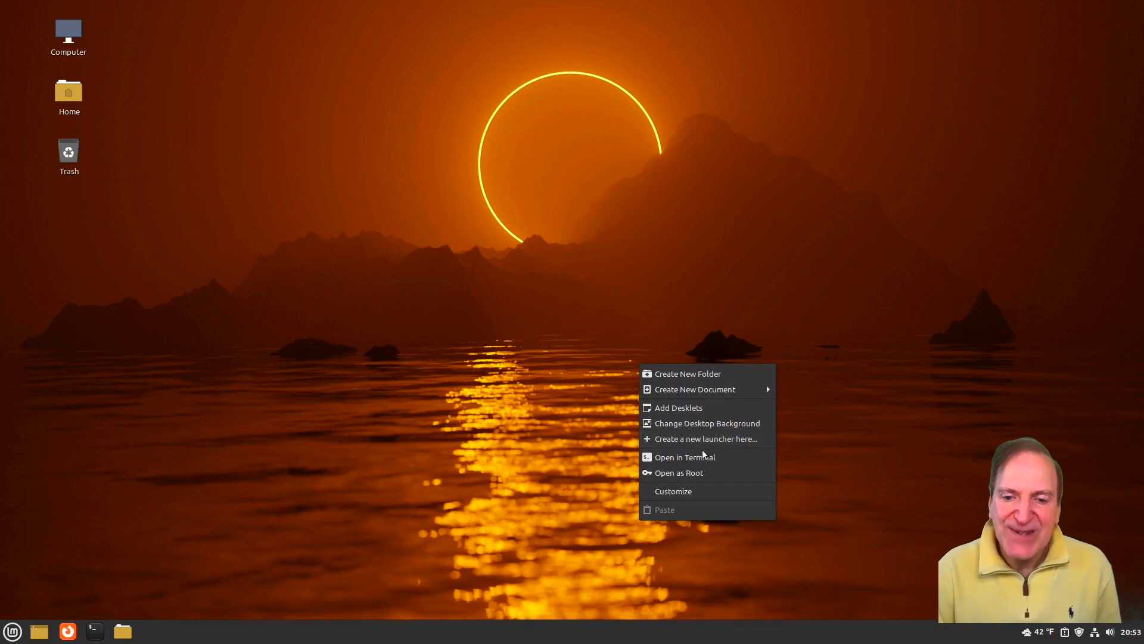
left_click(683, 475)
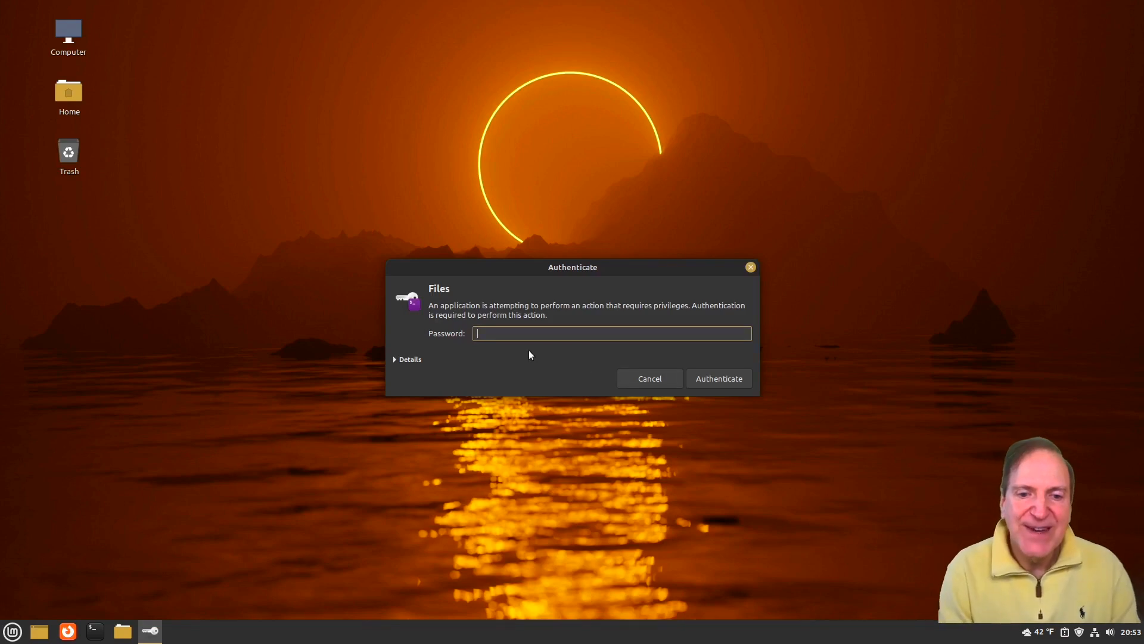
type("********")
key("Return")
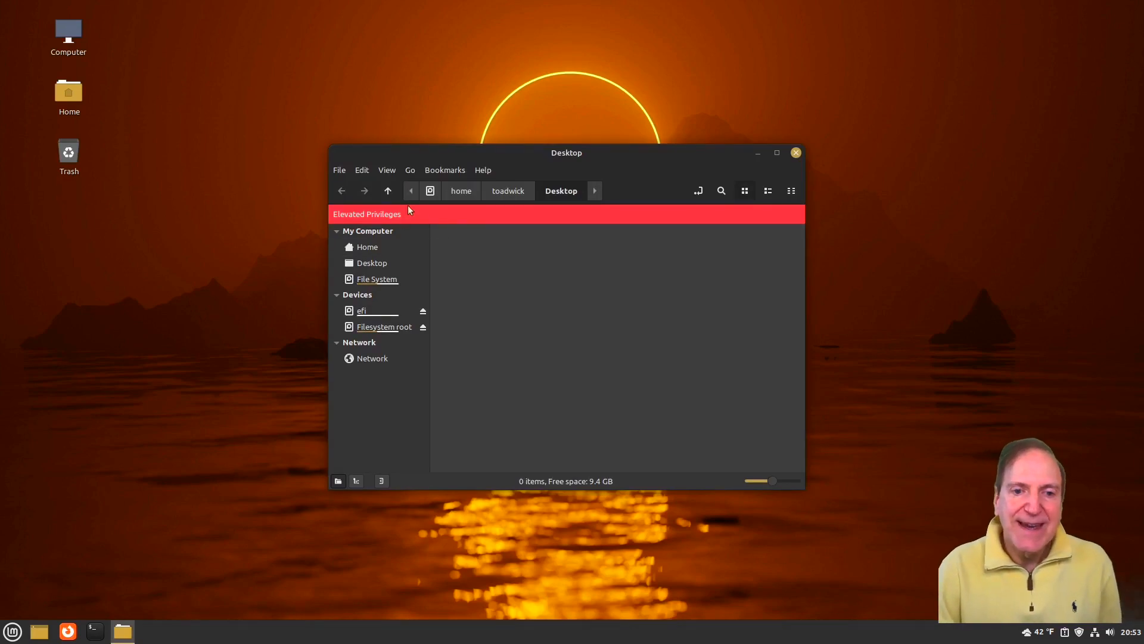
- View the elevated file manager's About information and close it
left_click(481, 169)
left_click(489, 223)
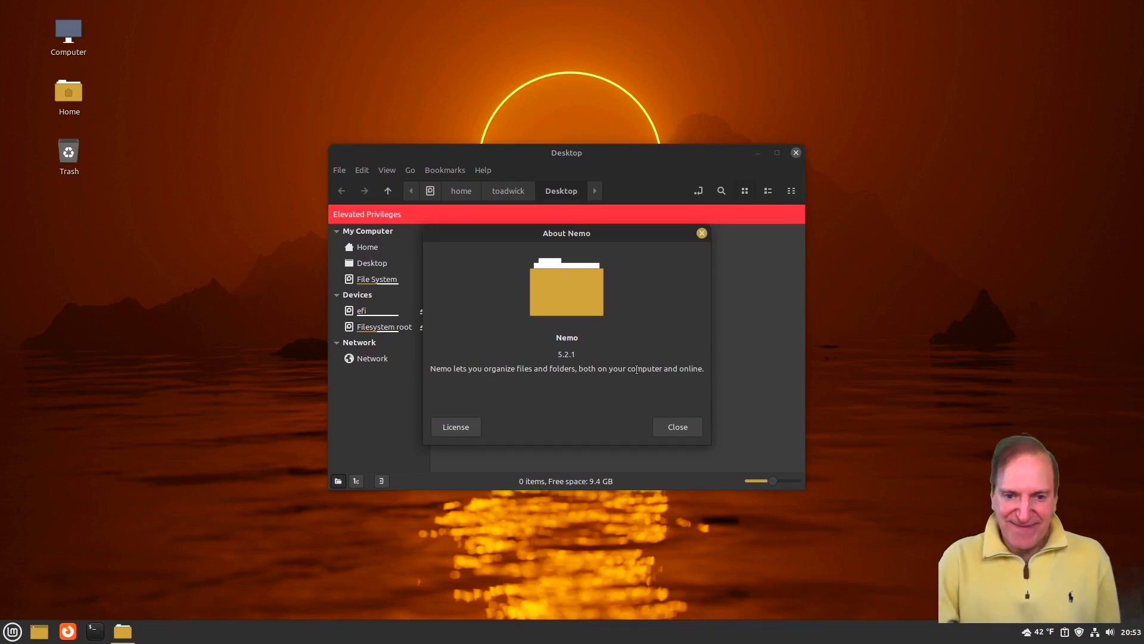
left_click(672, 428)
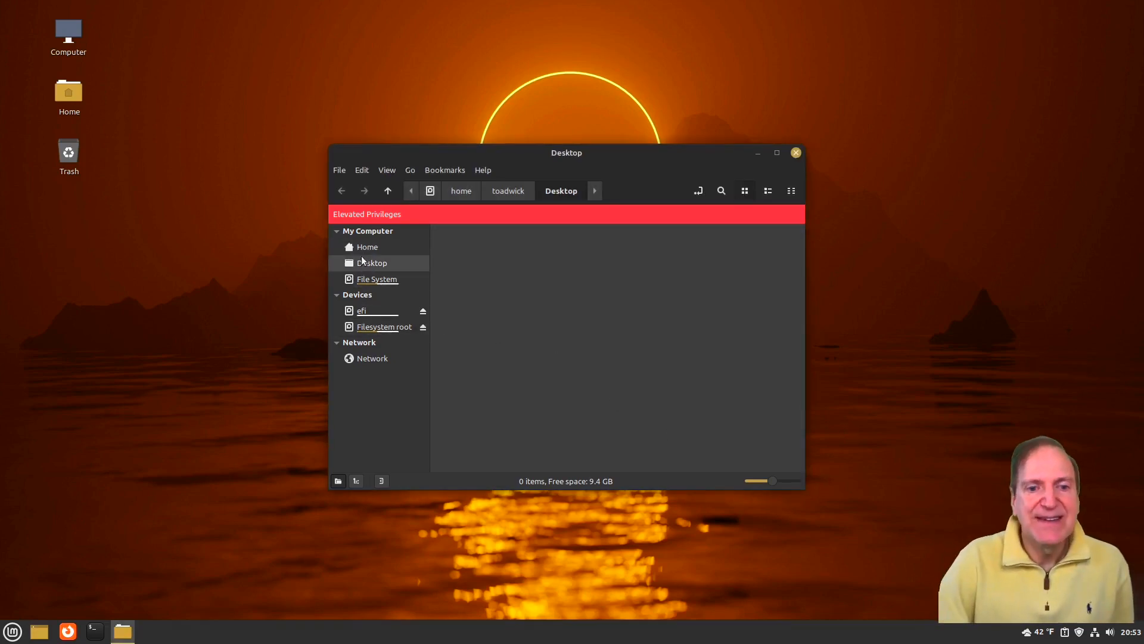
- Look through the file manager's menu commands, switch the location display to an editable path and back, and close the elevated window
left_click(388, 170)
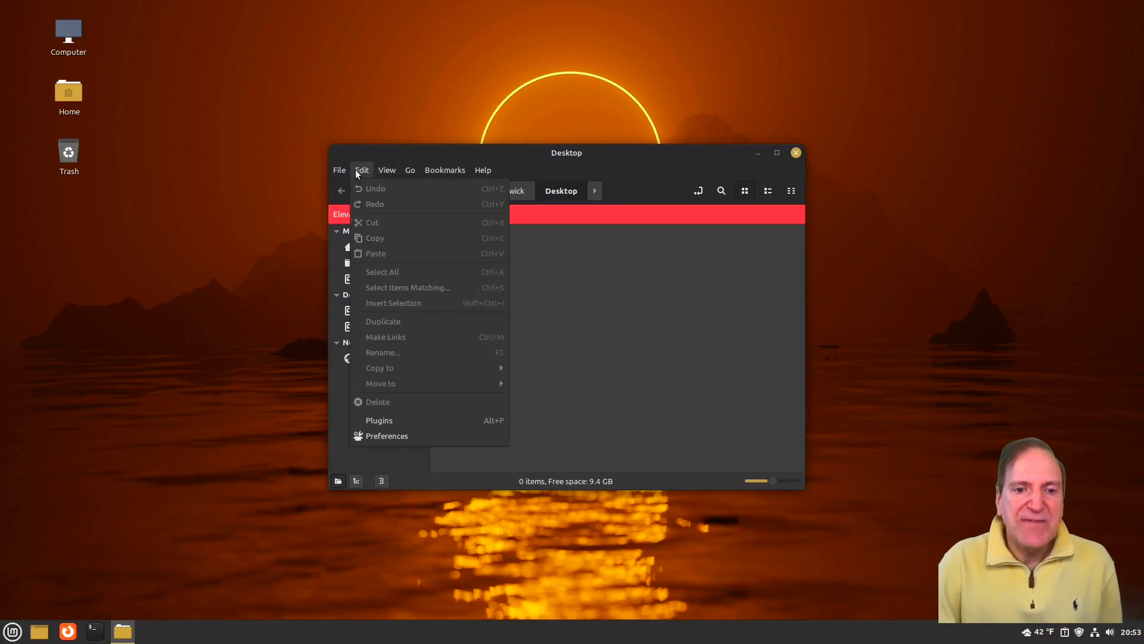
mouse_move(339, 170)
left_click(517, 205)
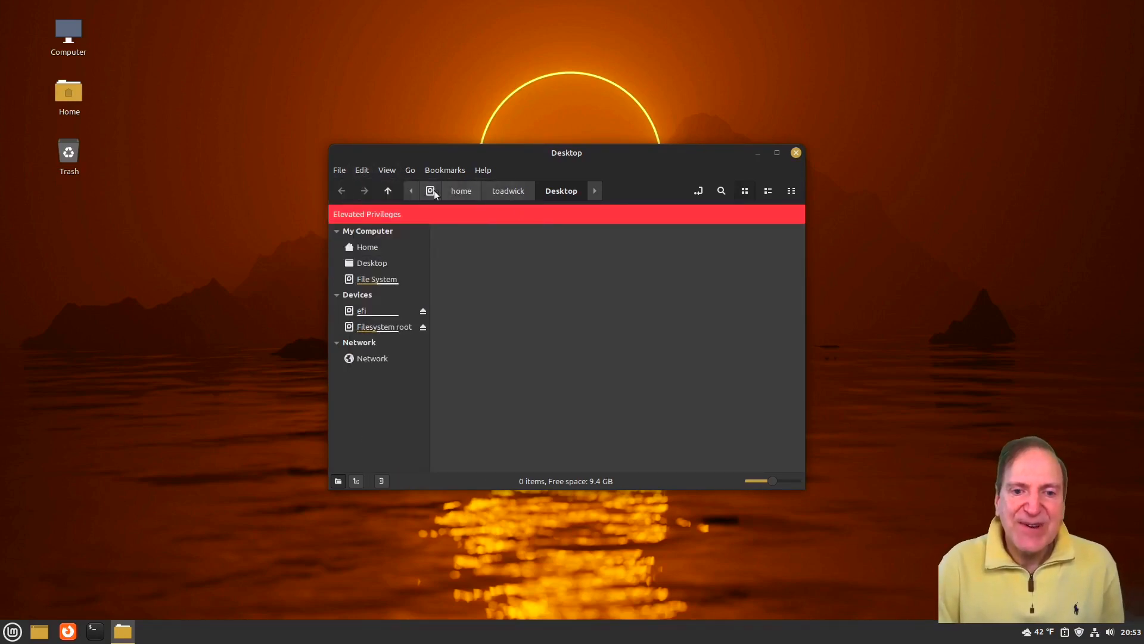
left_click(698, 191)
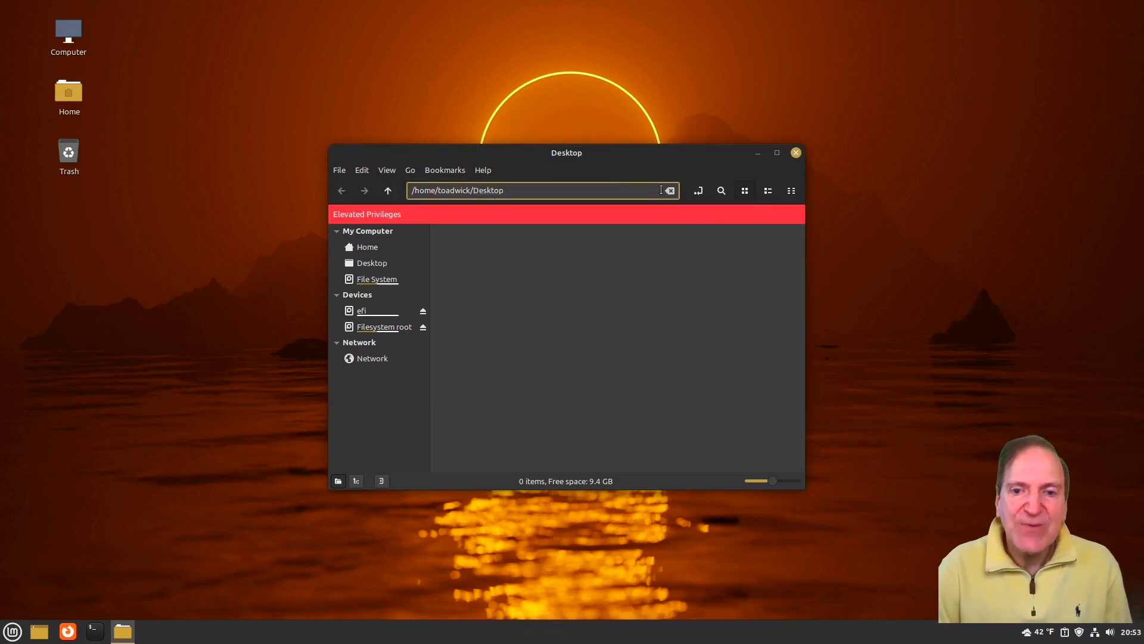
left_click(700, 190)
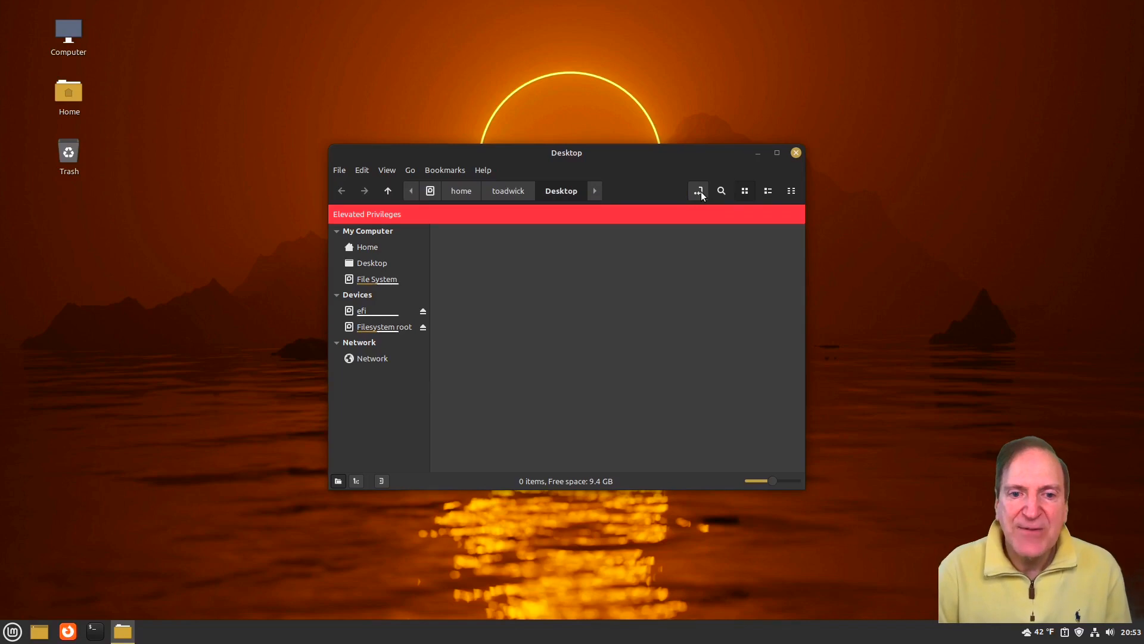
left_click(796, 153)
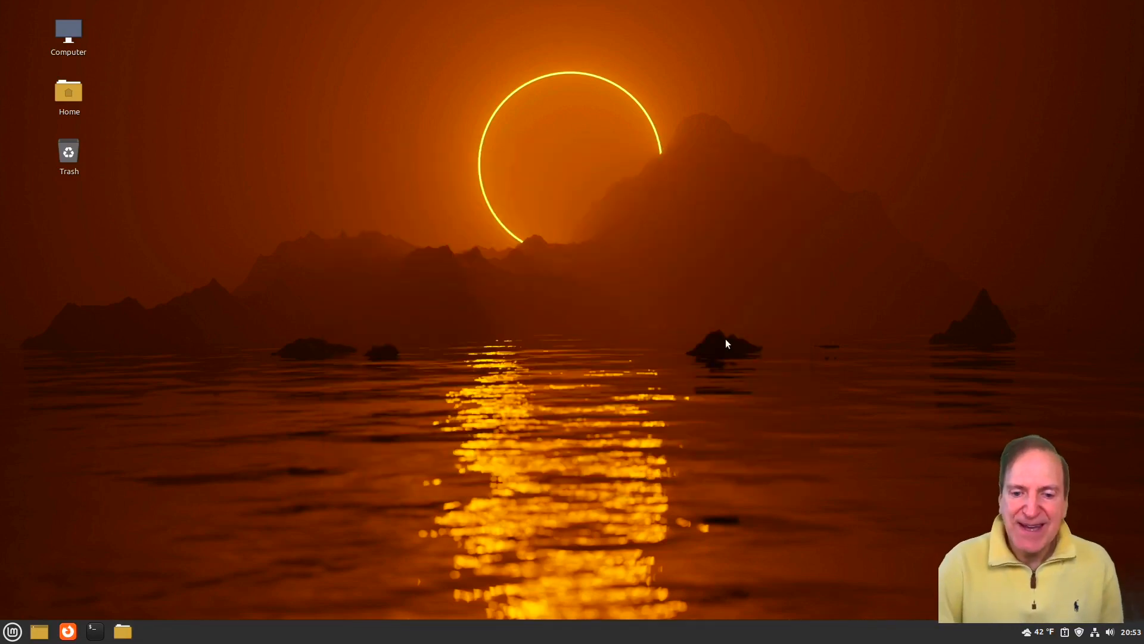